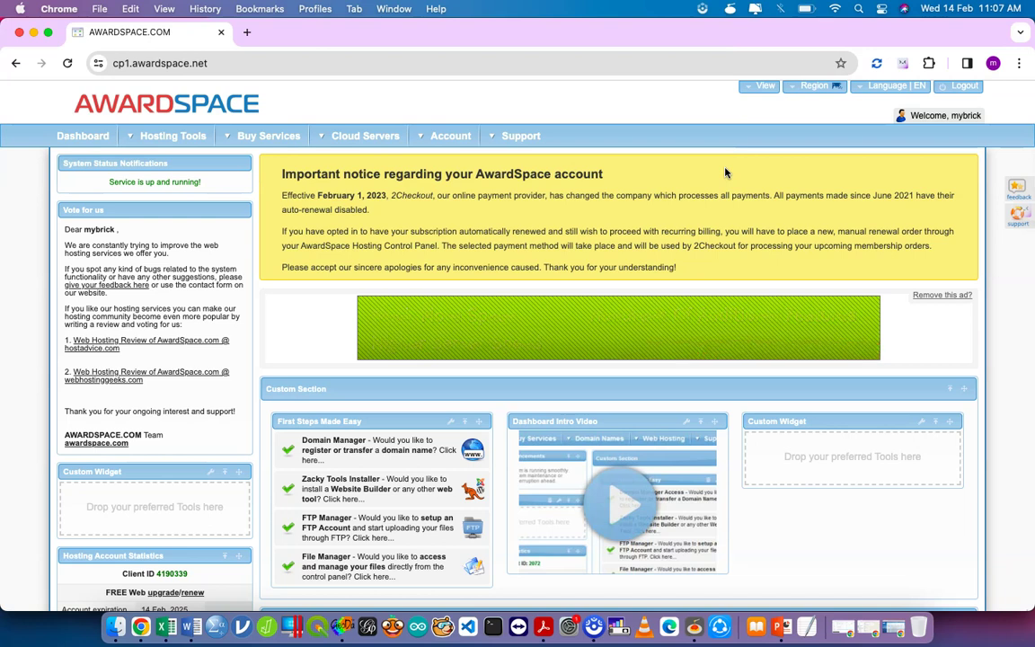
# - Scroll through the AwardSpace Control Panel page to review its contents
pyautogui.scroll(-1, 350, 345)
pyautogui.scroll(-3, 351, 345)
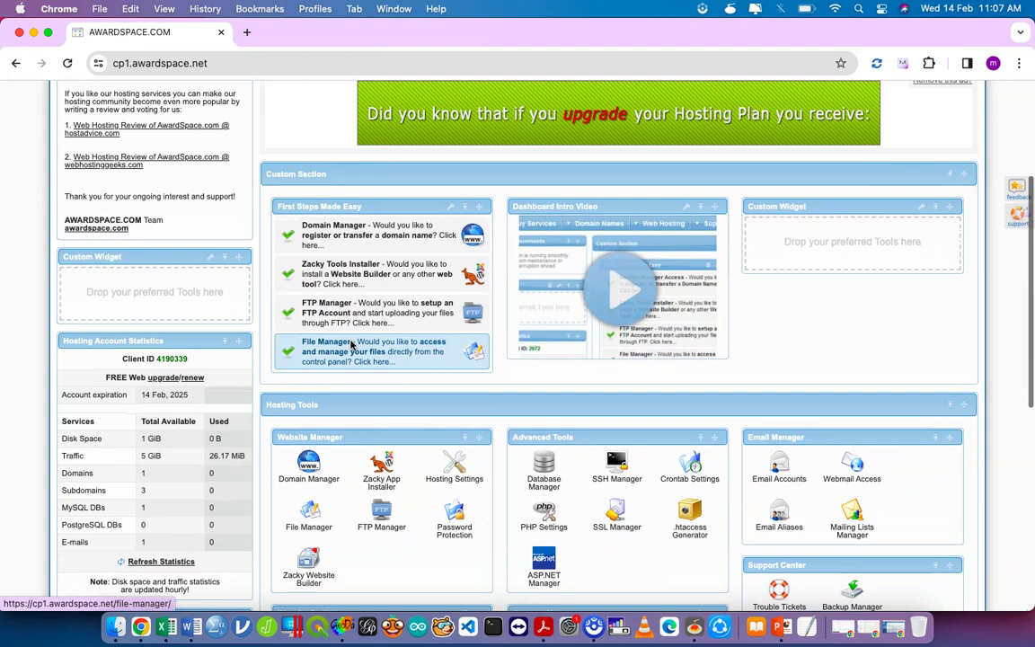
pyautogui.scroll(1, 350, 345)
pyautogui.scroll(-1, 351, 345)
pyautogui.scroll(-8, 350, 345)
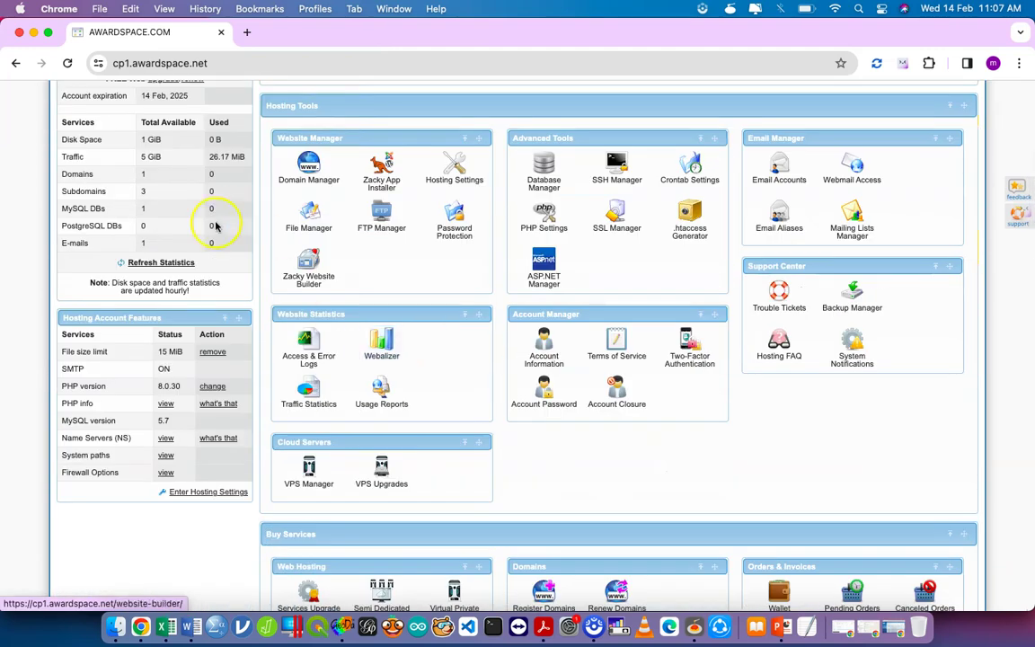
pyautogui.scroll(2, 162, 238)
pyautogui.scroll(3, 154, 248)
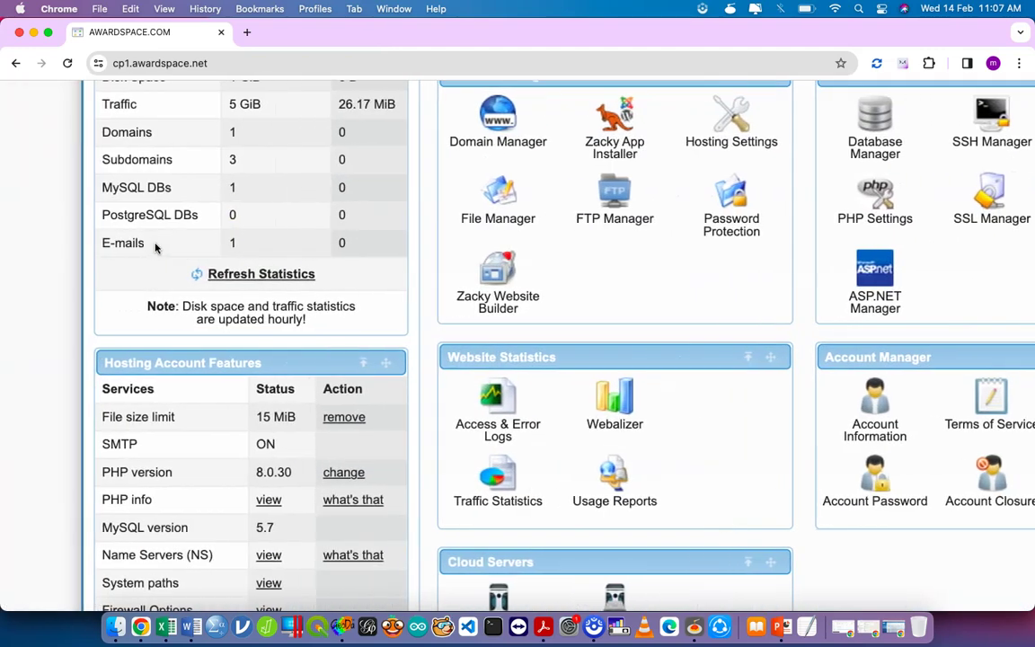
pyautogui.scroll(5, 155, 248)
pyautogui.scroll(-2, 155, 248)
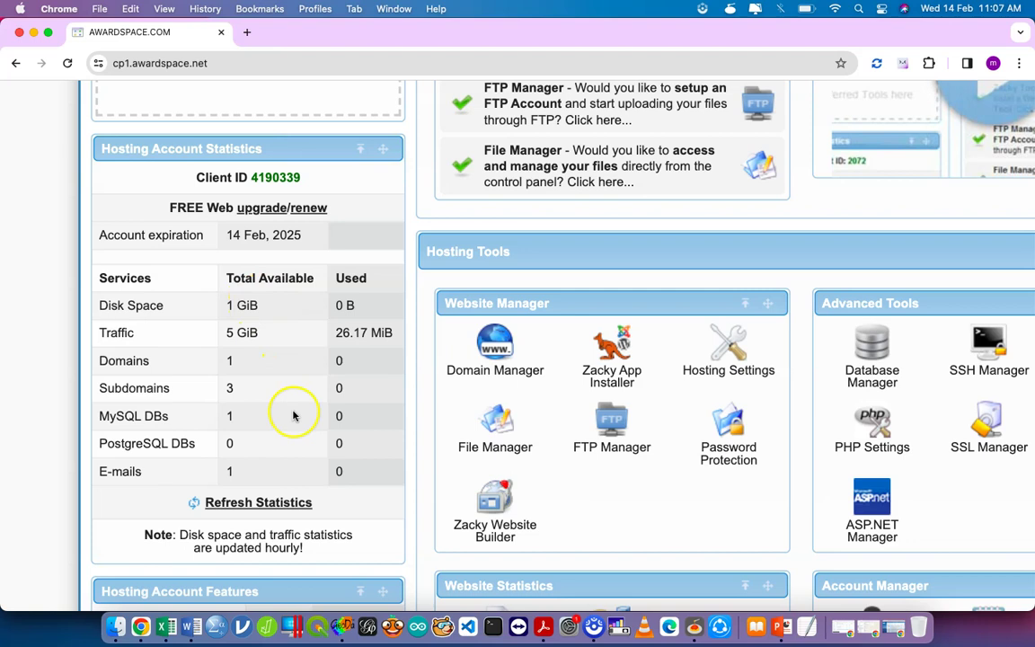
pyautogui.scroll(-3, 279, 465)
pyautogui.scroll(-2, 280, 465)
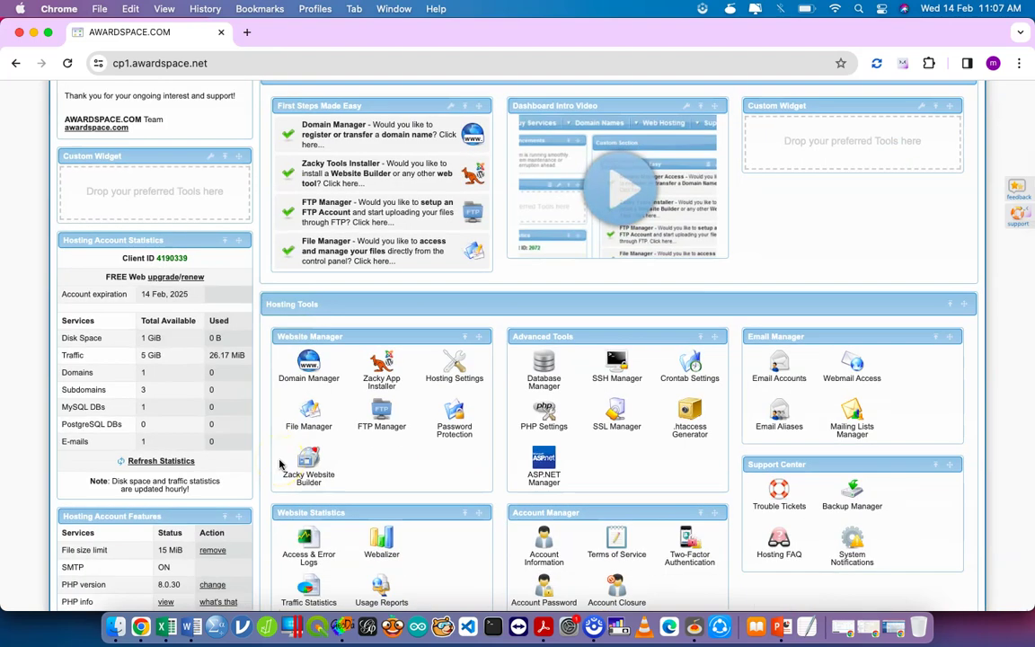
pyautogui.click(553, 338)
pyautogui.scroll(5, 553, 338)
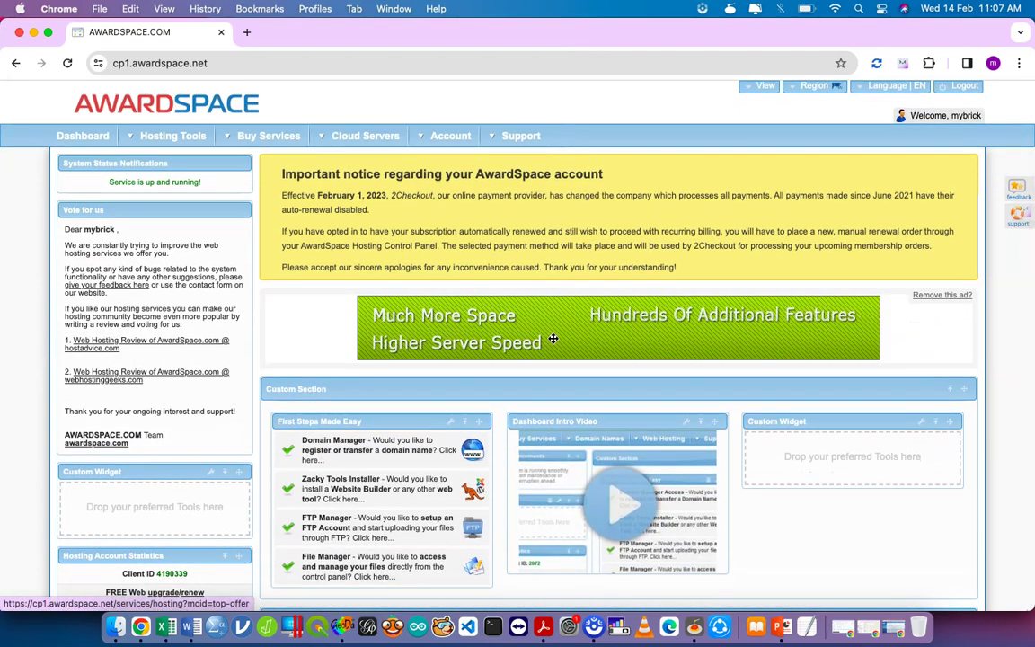
# - Return to the control panel window and open Domain Manager from the Hosting Tools menu
pyautogui.hotkey('ctrl', 'Up')
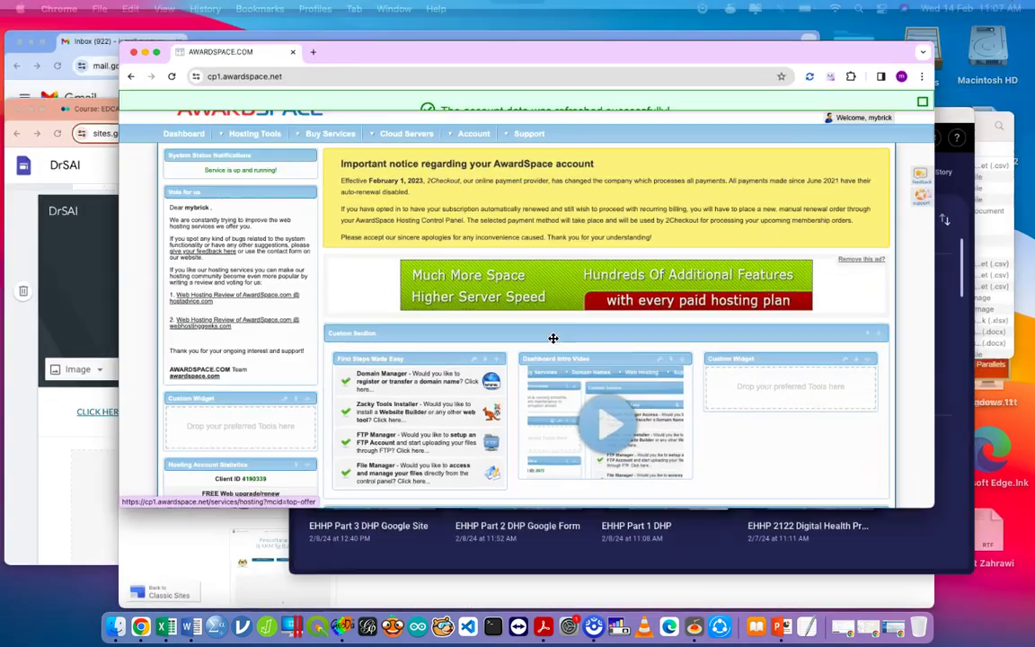
pyautogui.click(554, 338)
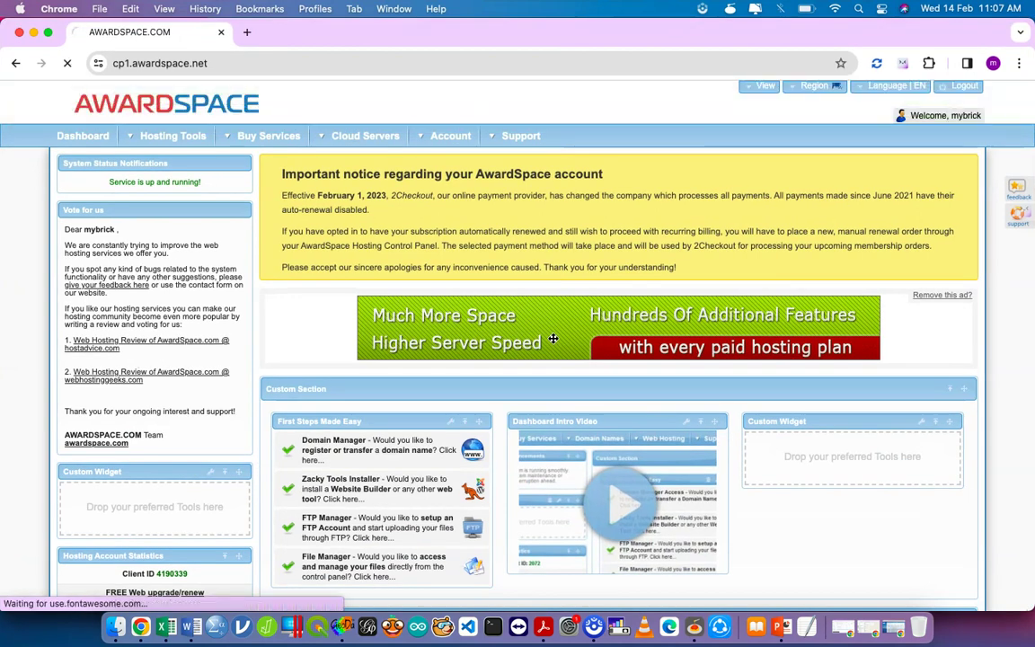
pyautogui.click(245, 208)
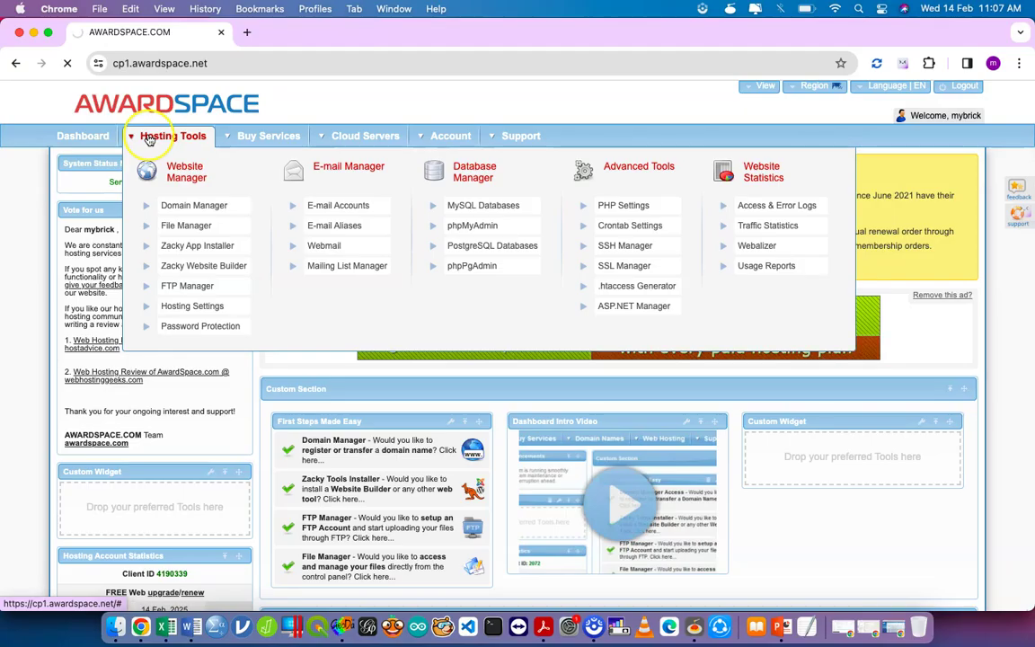
pyautogui.moveTo(172, 140)
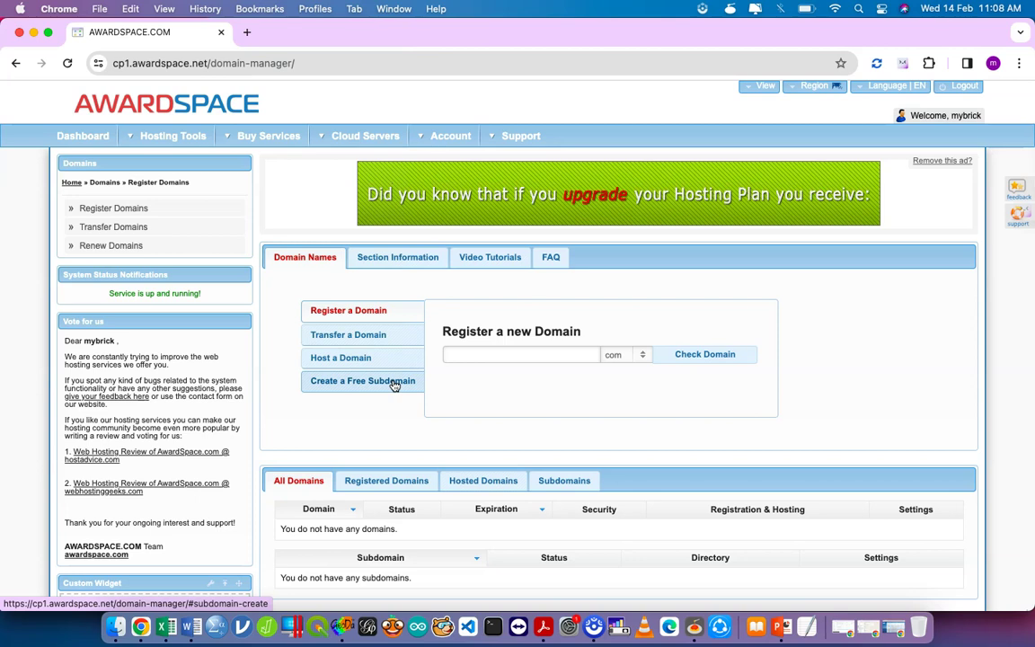
pyautogui.click(393, 383)
# - Open the free subdomain form and fill in the subdomain name eoh
pyautogui.click(331, 385)
pyautogui.click(381, 386)
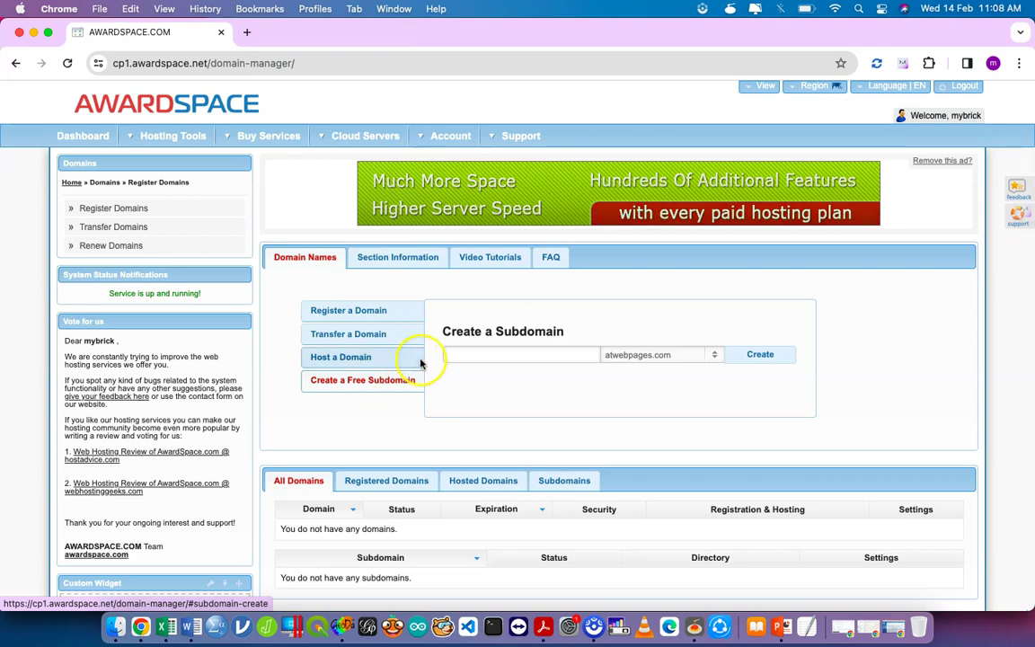
pyautogui.click(458, 353)
pyautogui.click(455, 397)
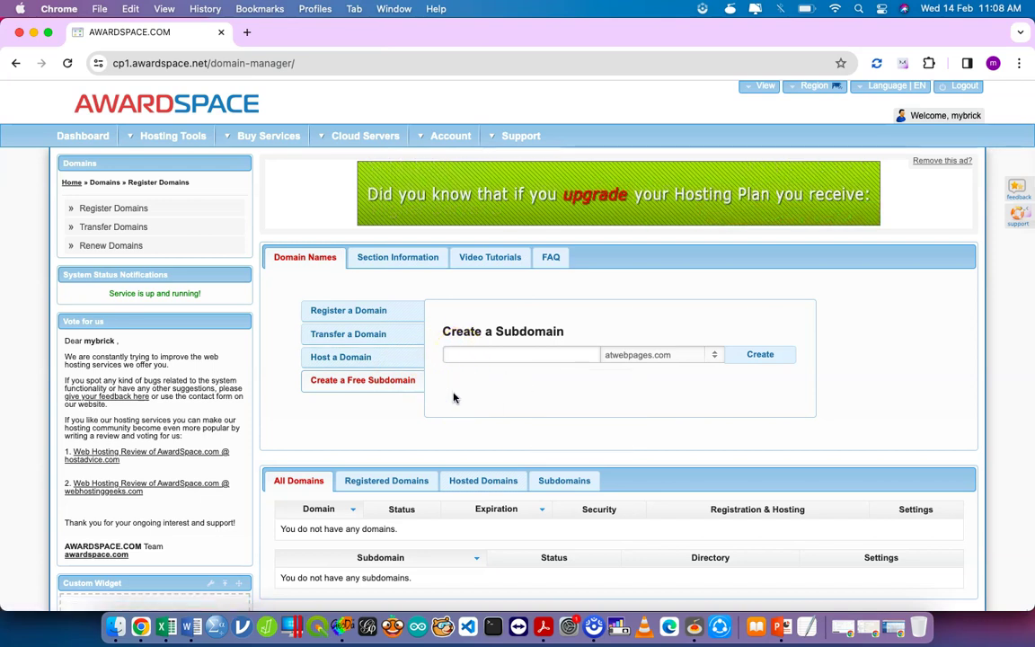
pyautogui.click(492, 353)
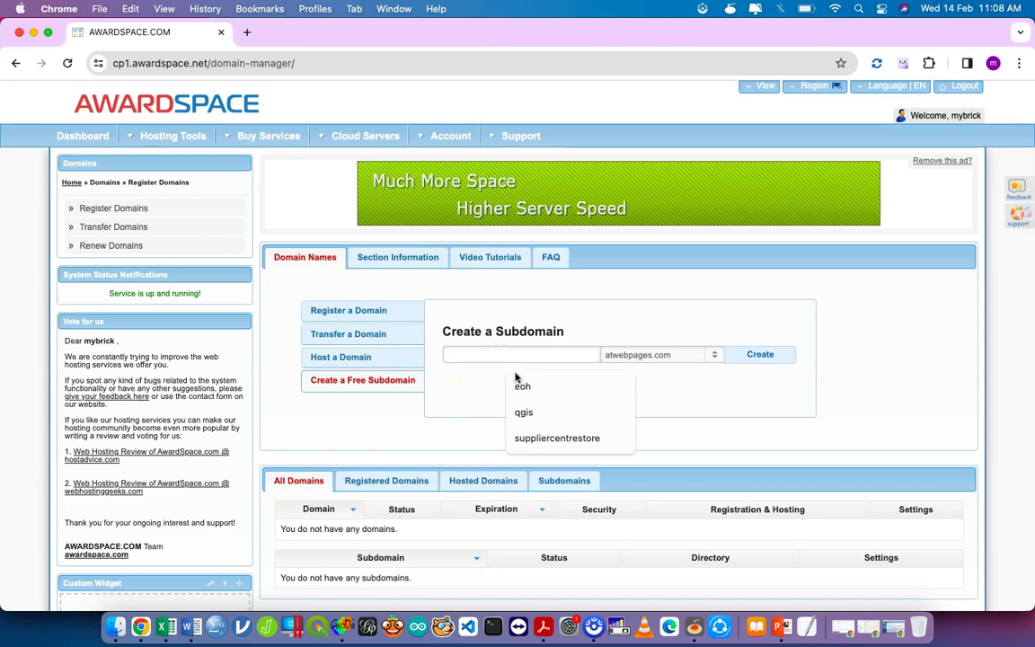
pyautogui.click(521, 383)
pyautogui.click(465, 389)
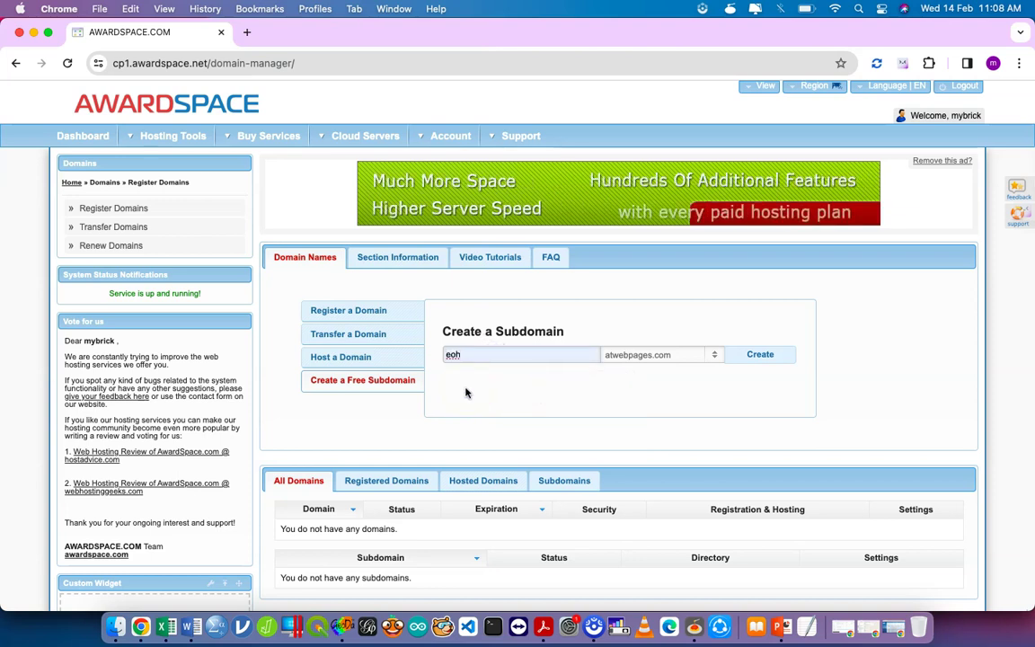
# - Choose scienceontheweb.net as the parent domain and create the subdomain
pyautogui.click(647, 356)
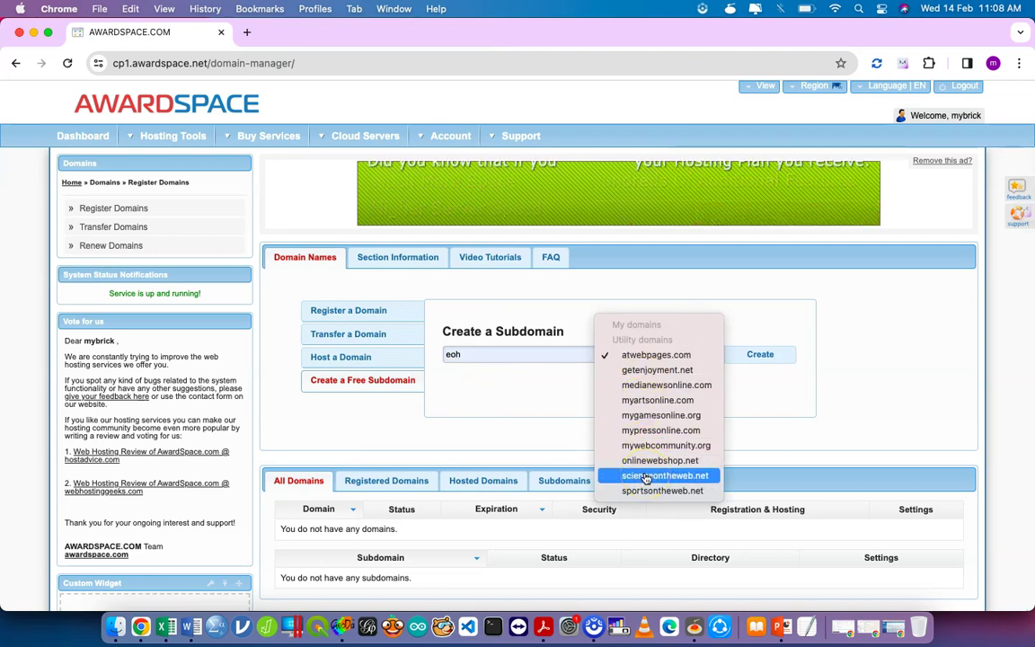
pyautogui.click(647, 477)
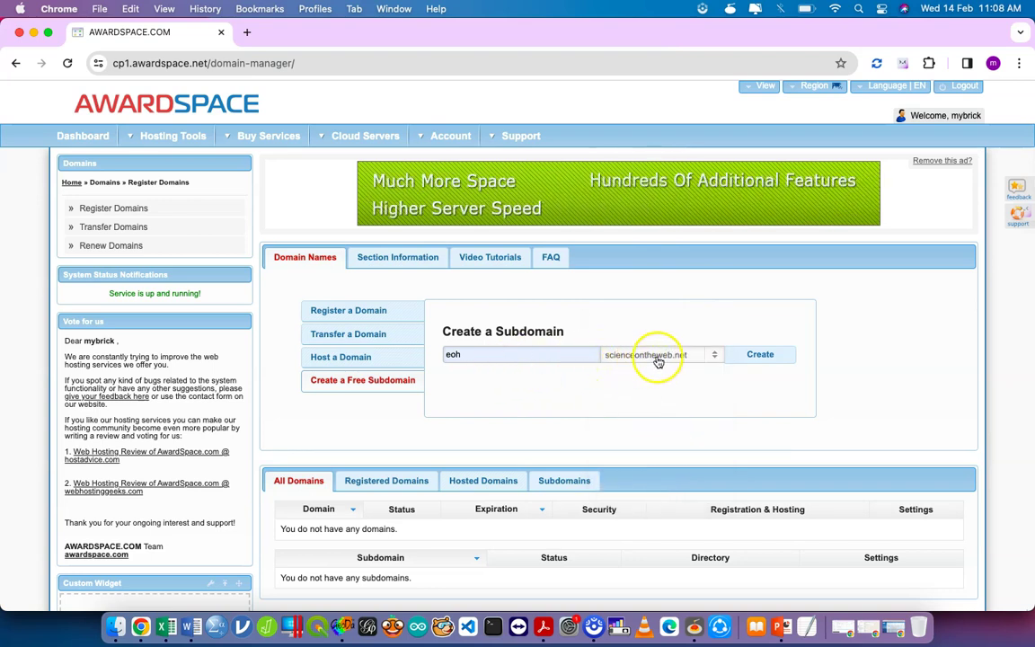
pyautogui.click(761, 357)
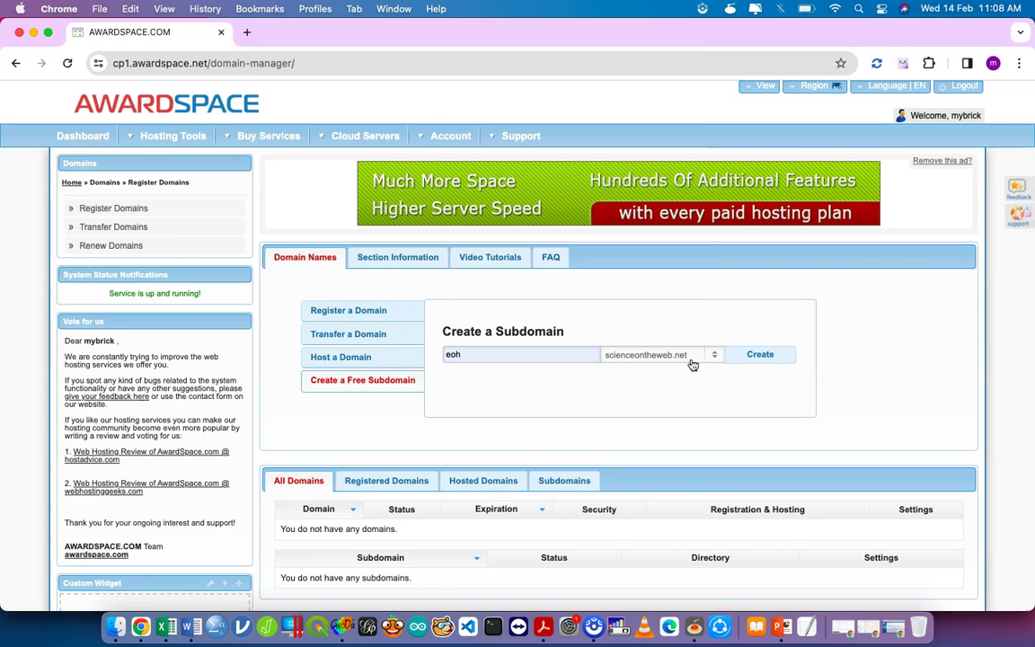
pyautogui.click(693, 365)
pyautogui.click(741, 397)
pyautogui.click(765, 360)
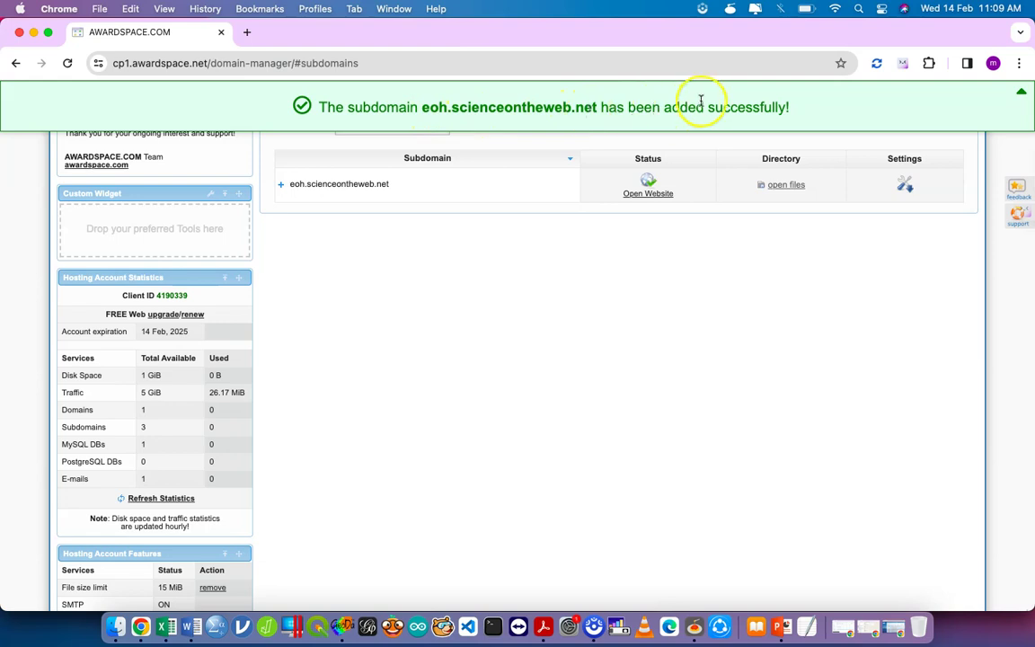
# - Check eoh.scienceontheweb.net's status and open its website, then return to the Domain Manager
pyautogui.moveTo(690, 187)
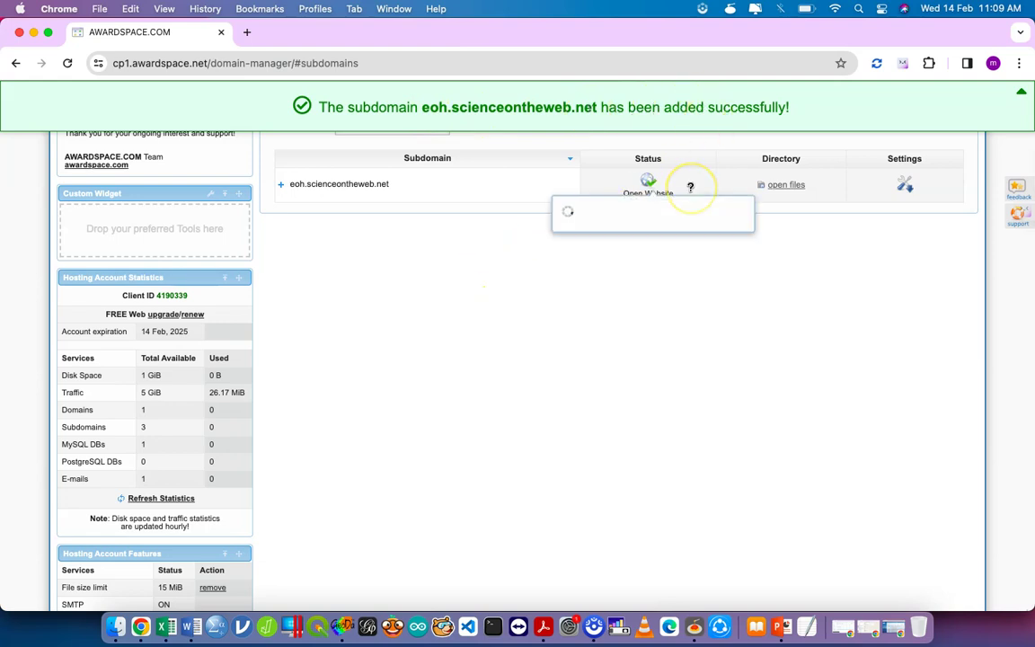
pyautogui.scroll(2, 690, 187)
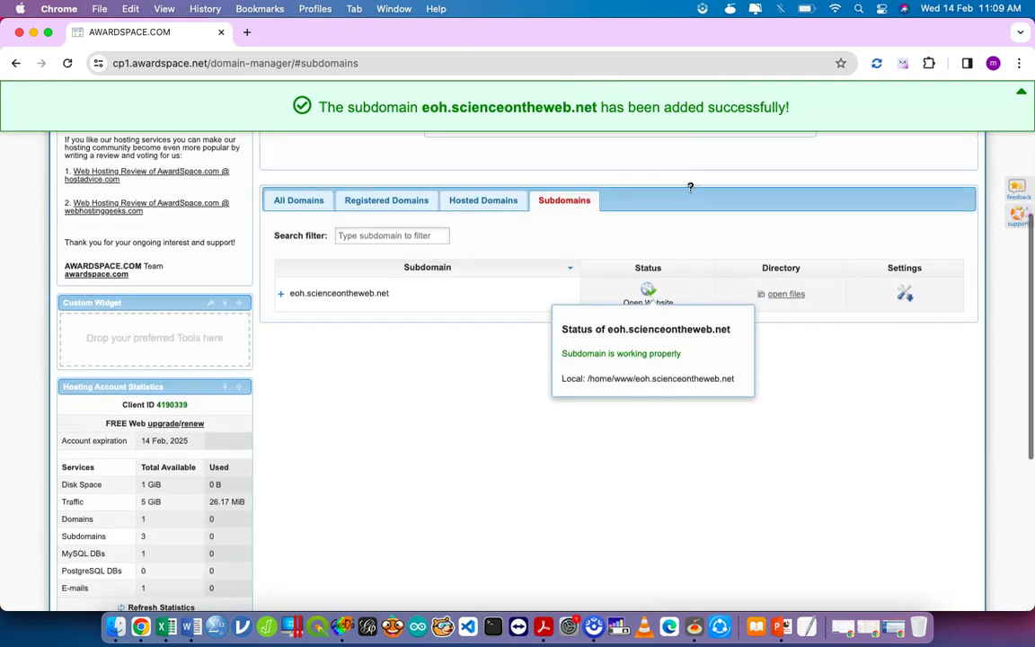
pyautogui.moveTo(668, 310)
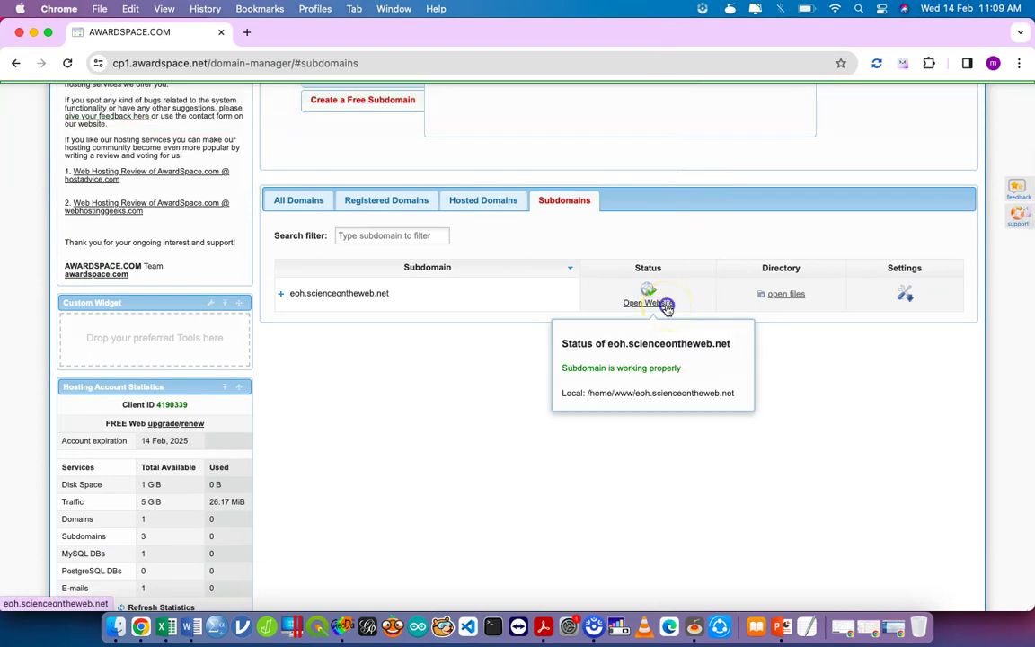
pyautogui.click(668, 310)
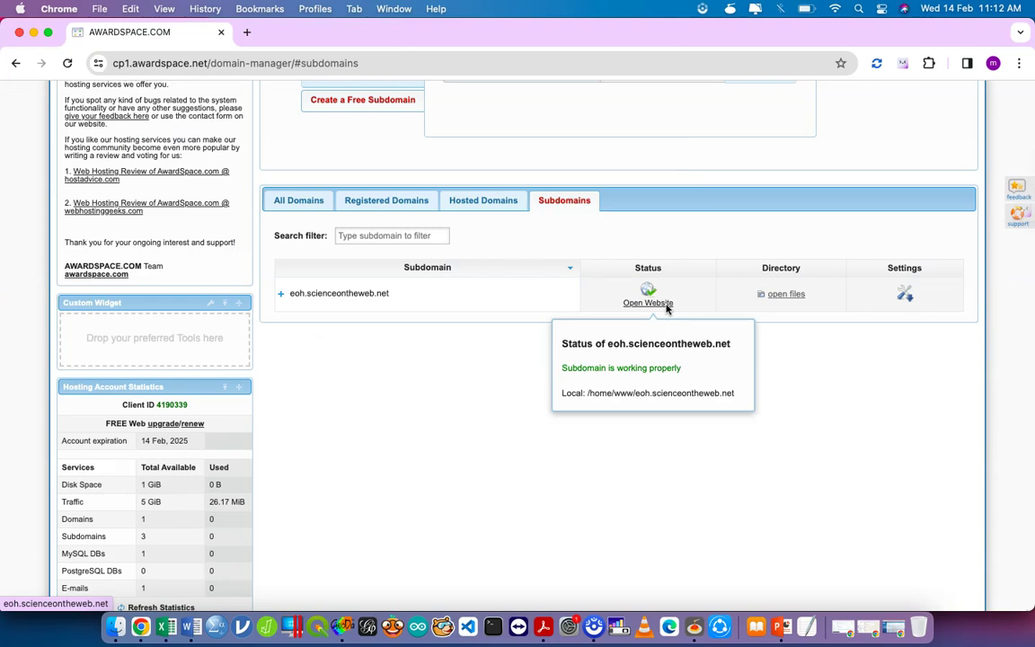
pyautogui.click(302, 300)
pyautogui.click(347, 395)
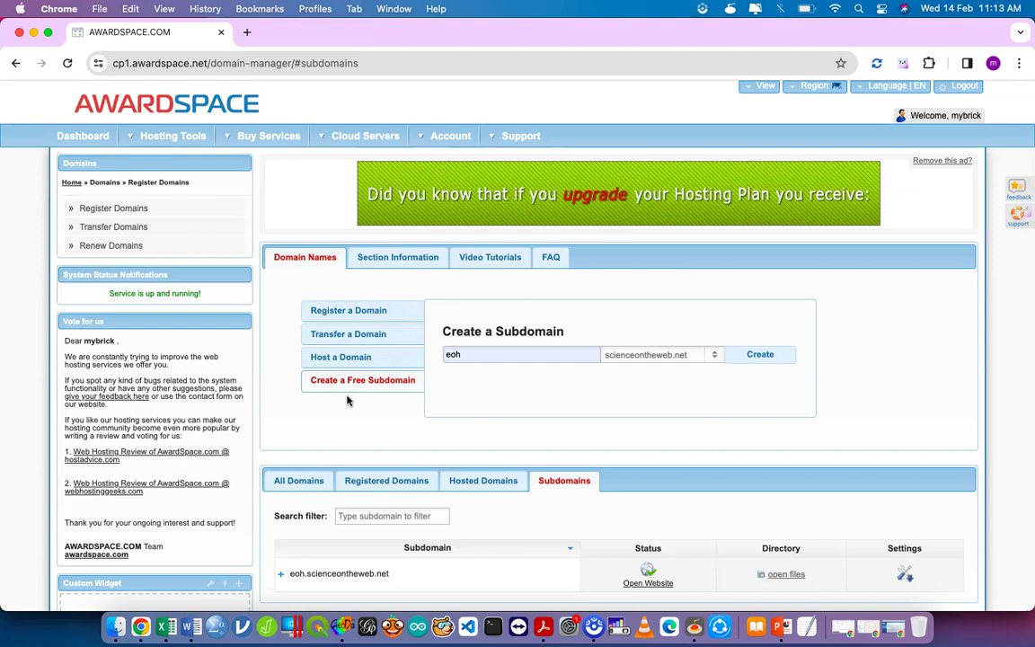
# - Open the one-click Zacky App Installer from the Hosting Tools menu
pyautogui.moveTo(185, 137)
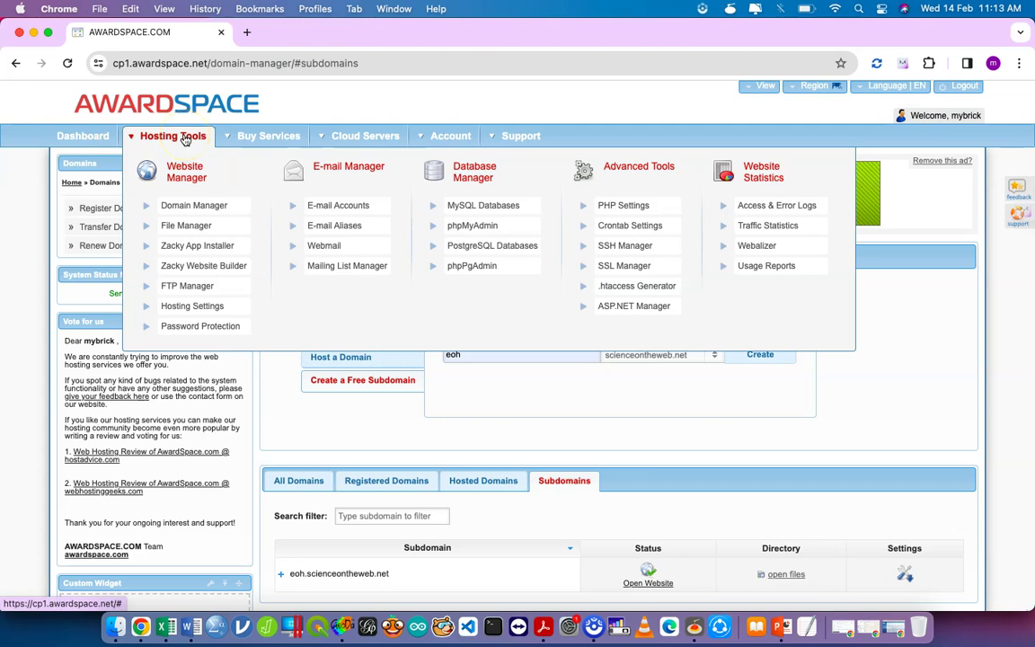
pyautogui.click(192, 212)
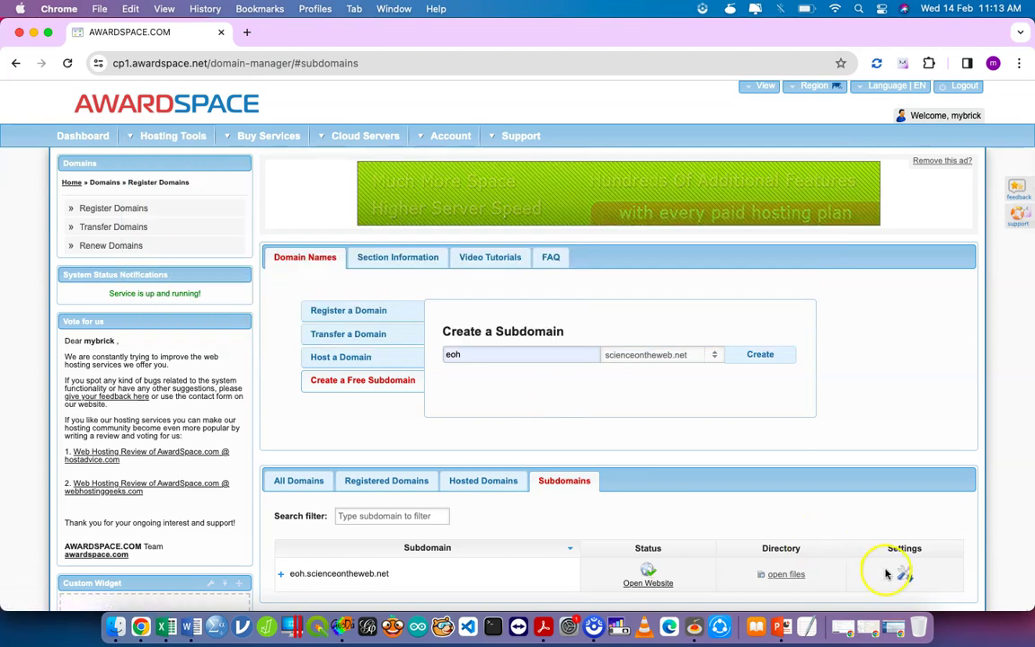
pyautogui.moveTo(155, 141)
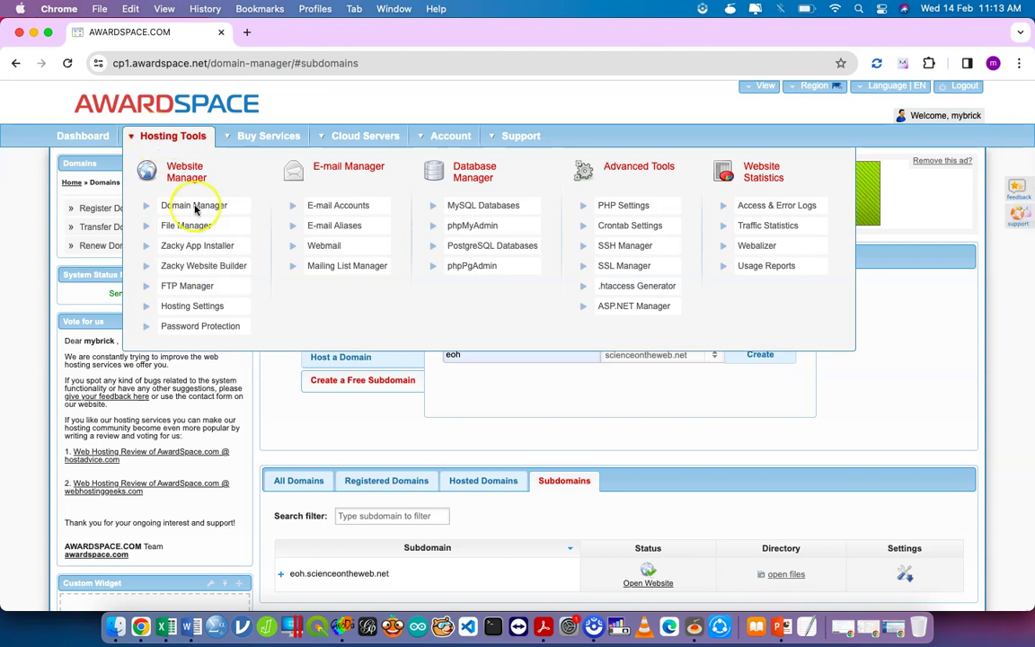
pyautogui.click(203, 255)
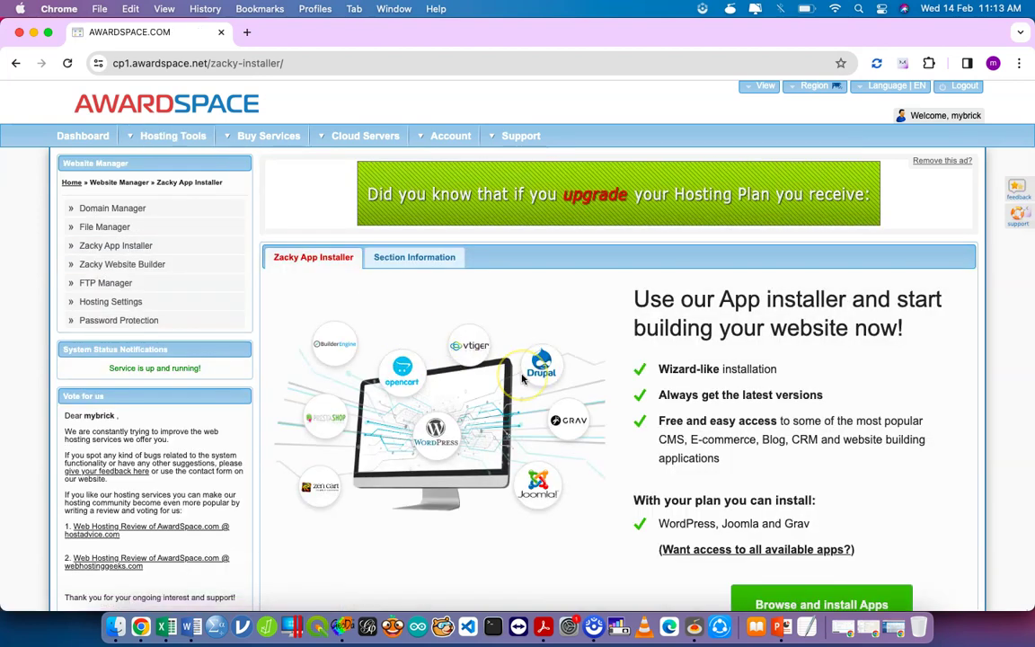
pyautogui.scroll(-3, 522, 379)
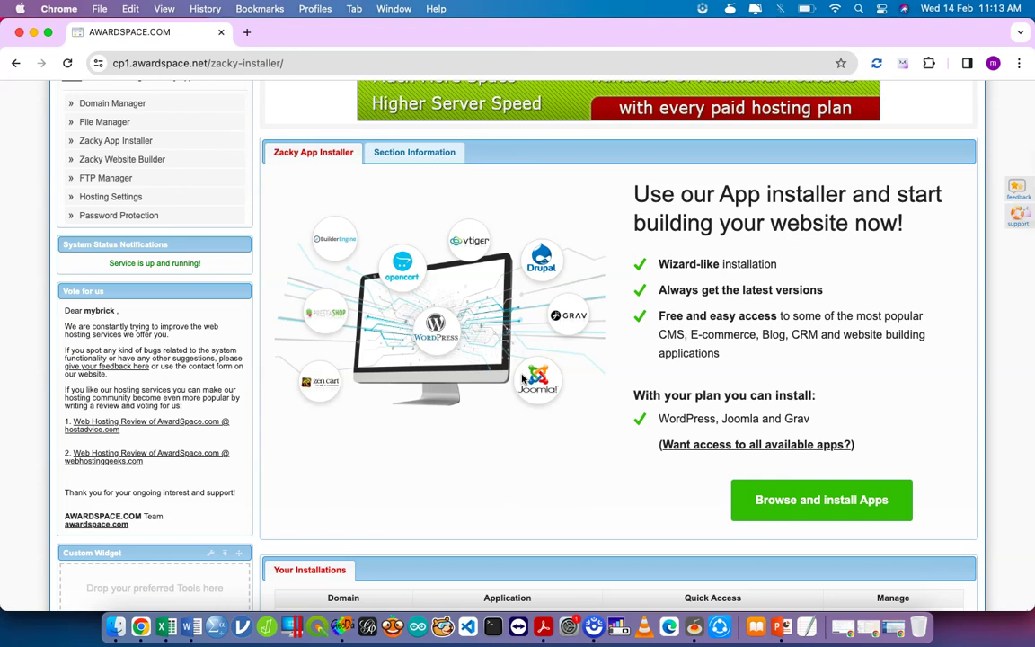
# - Switch from the Google Sites editor back to the AwardSpace app installer window
pyautogui.hotkey('ctrl', 'Up')
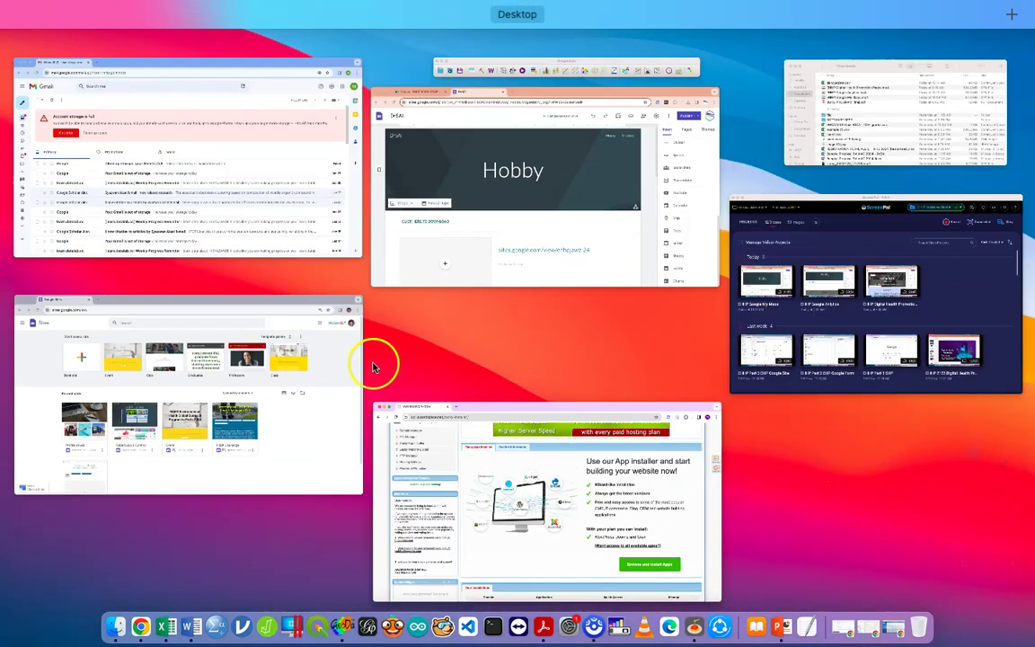
pyautogui.click(451, 238)
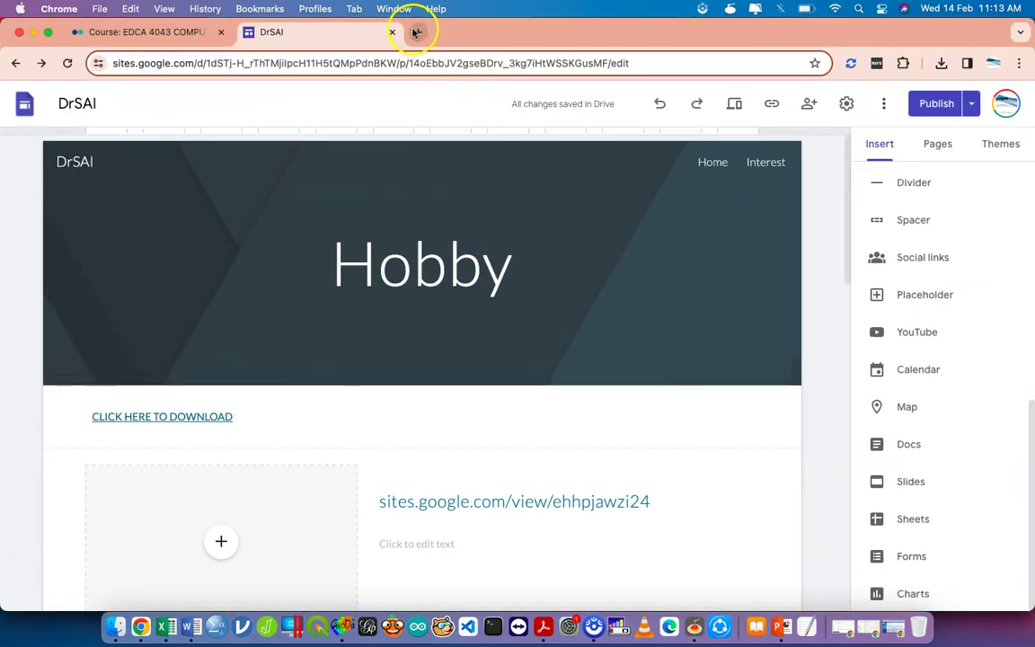
pyautogui.click(416, 32)
pyautogui.hotkey('ctrl', 'Up')
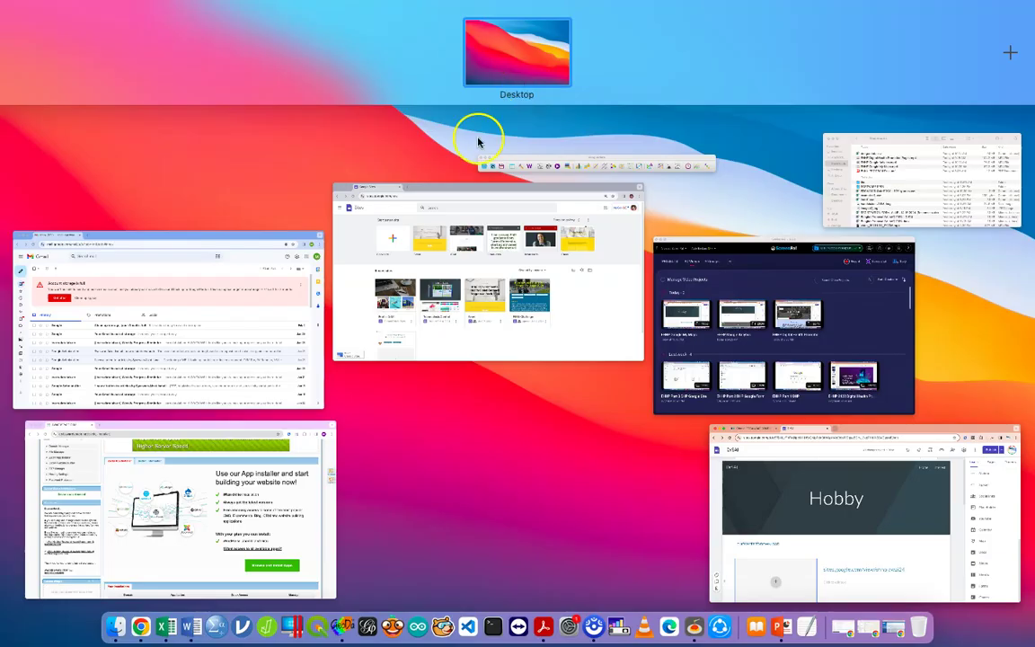
pyautogui.click(462, 290)
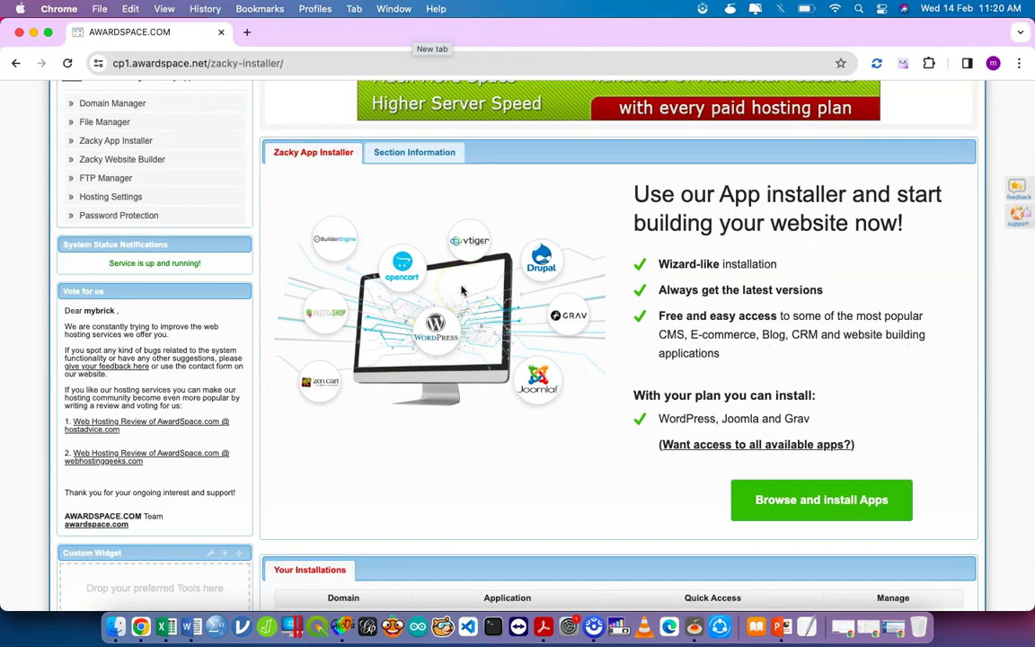
# - Pick WordPress with hostname eoh.scienceontheweb.net and bring up its overview
pyautogui.scroll(-5, 461, 290)
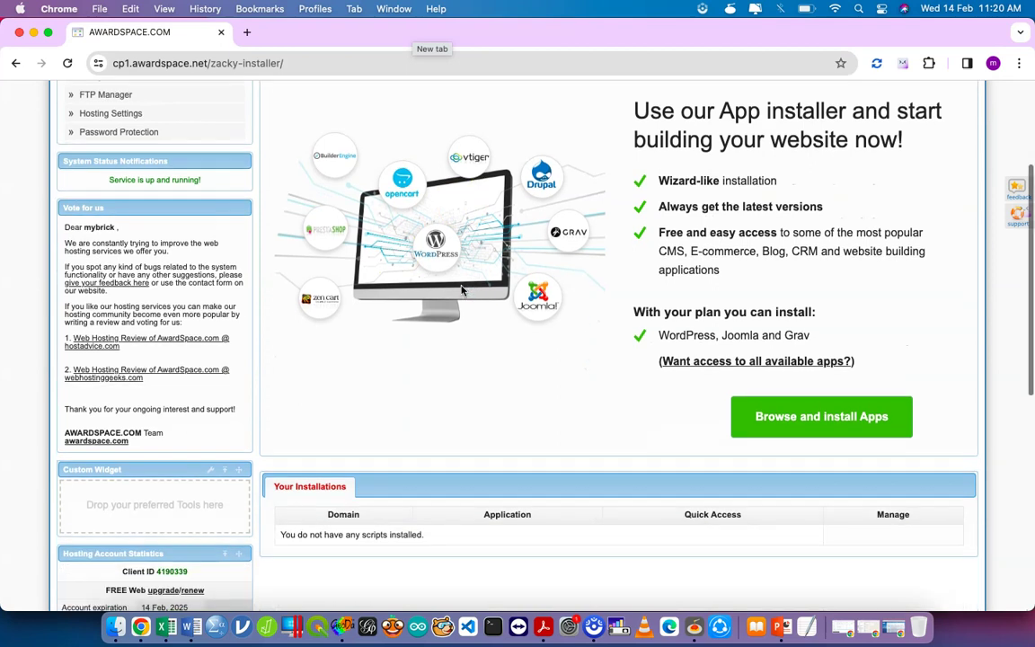
pyautogui.click(810, 323)
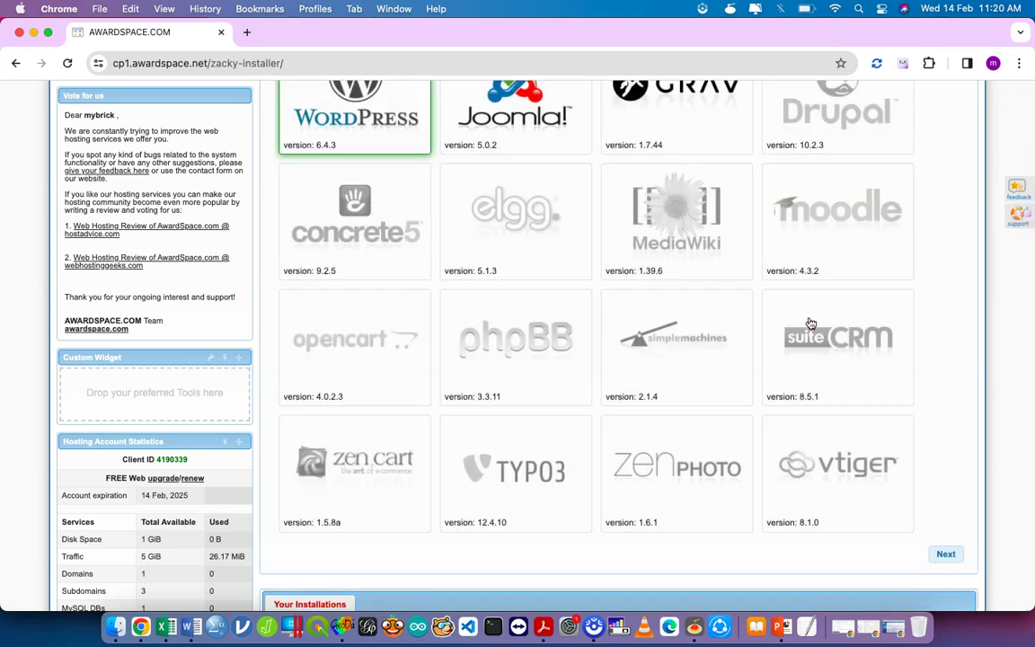
pyautogui.scroll(3, 381, 242)
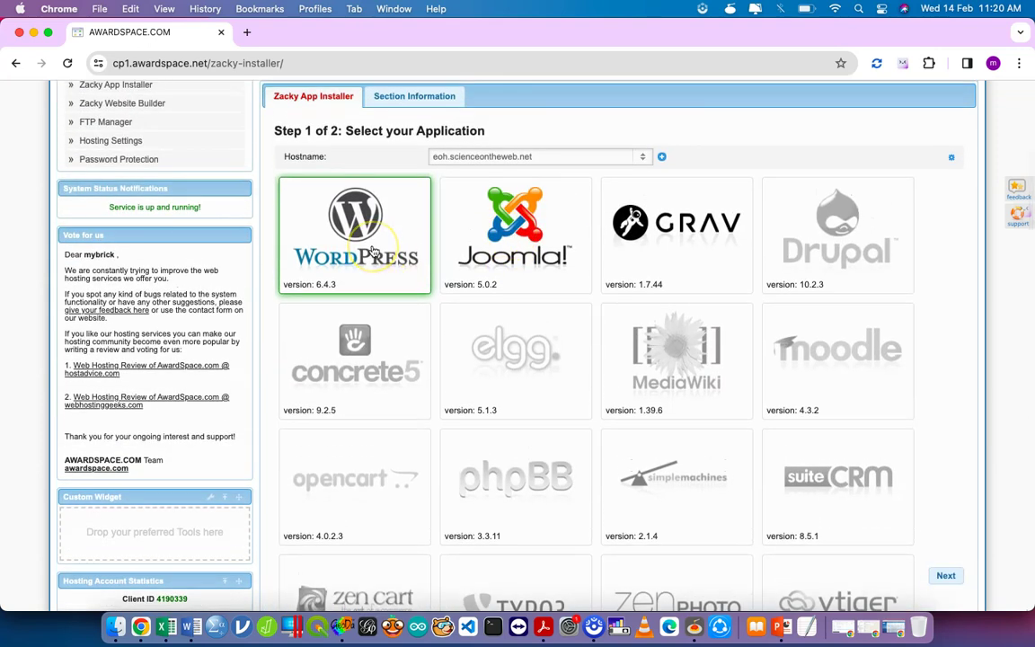
pyautogui.click(526, 165)
pyautogui.click(404, 233)
pyautogui.scroll(3, 403, 234)
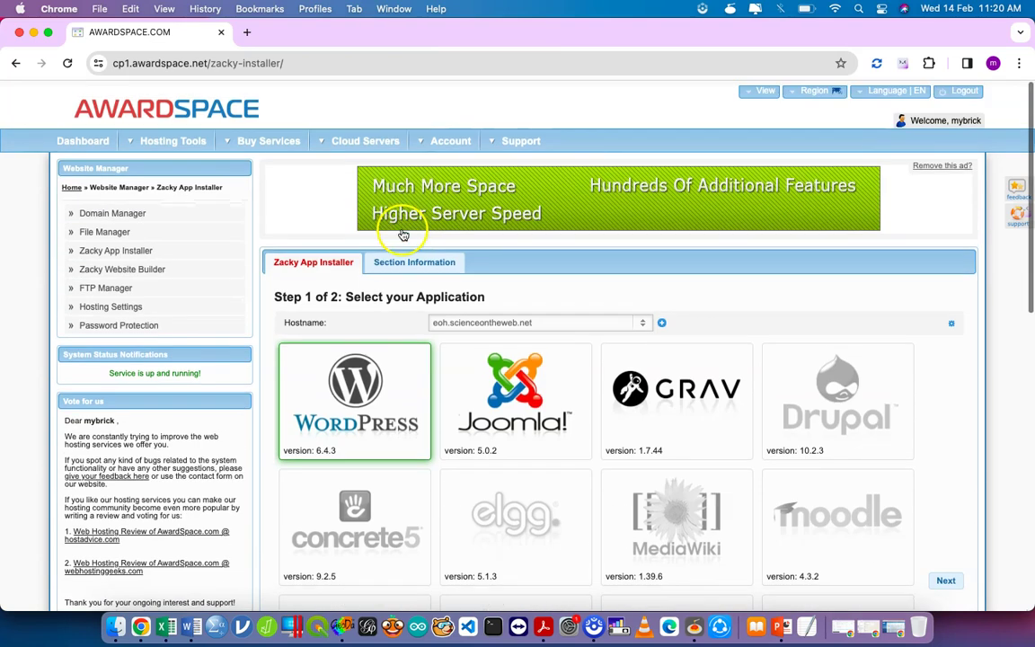
pyautogui.click(529, 320)
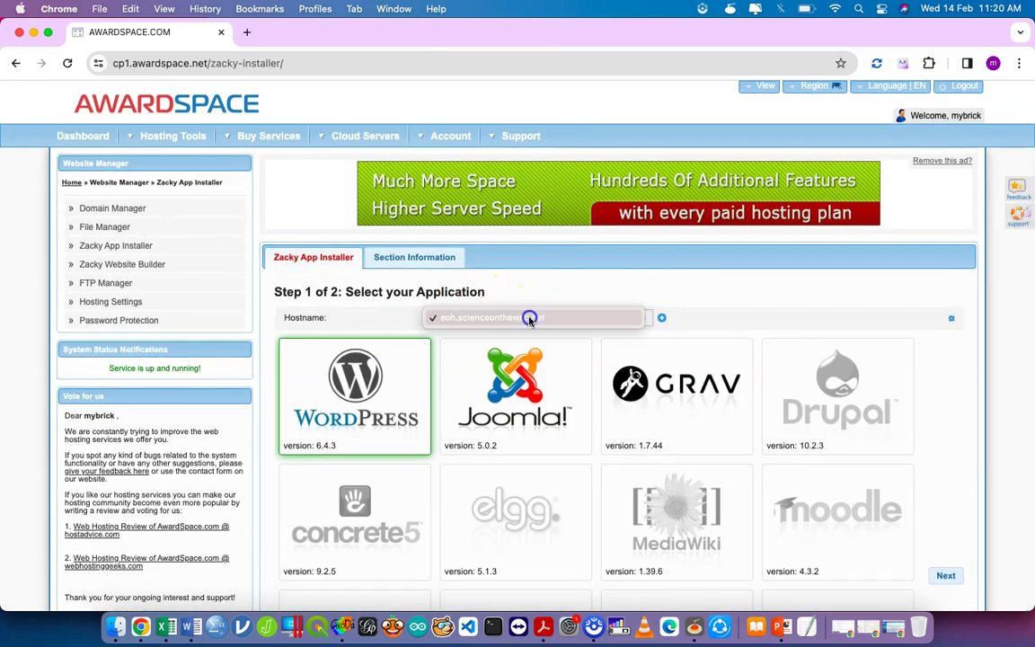
pyautogui.click(467, 319)
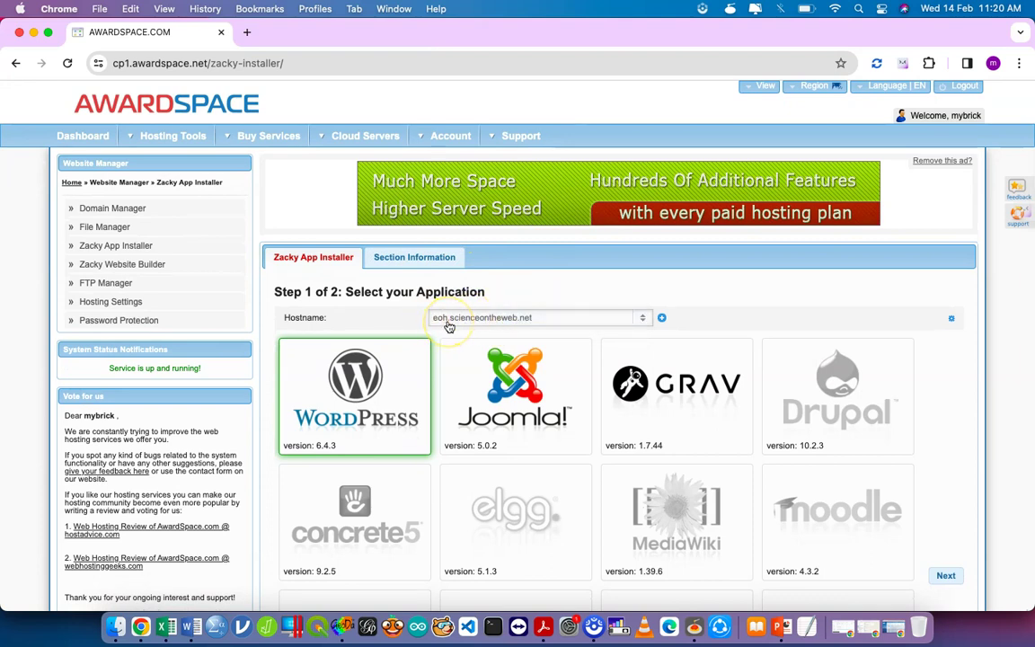
pyautogui.click(410, 377)
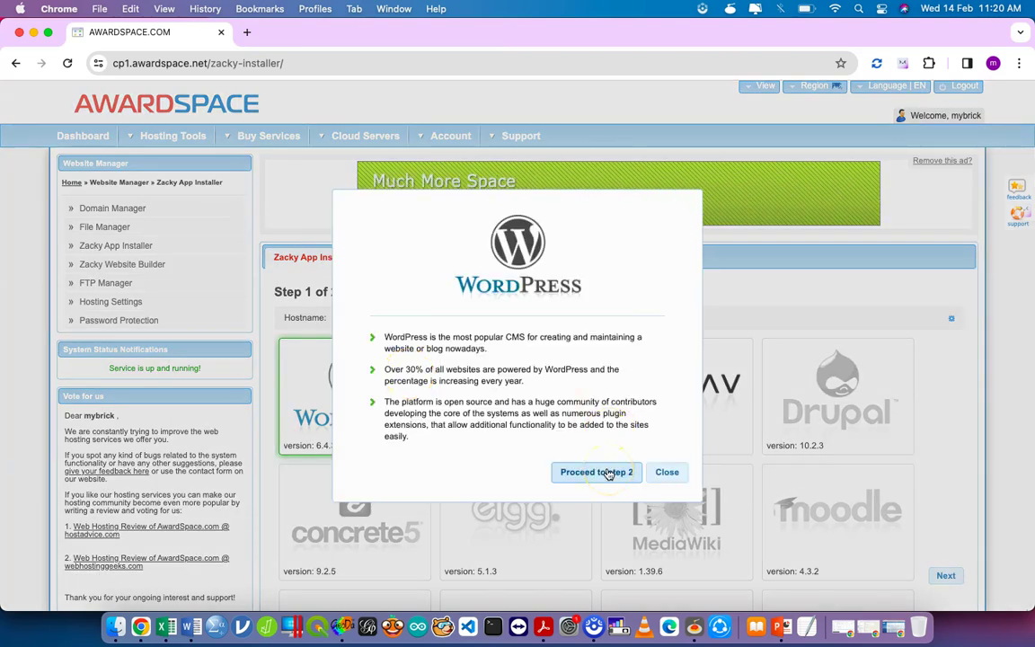
pyautogui.click(667, 472)
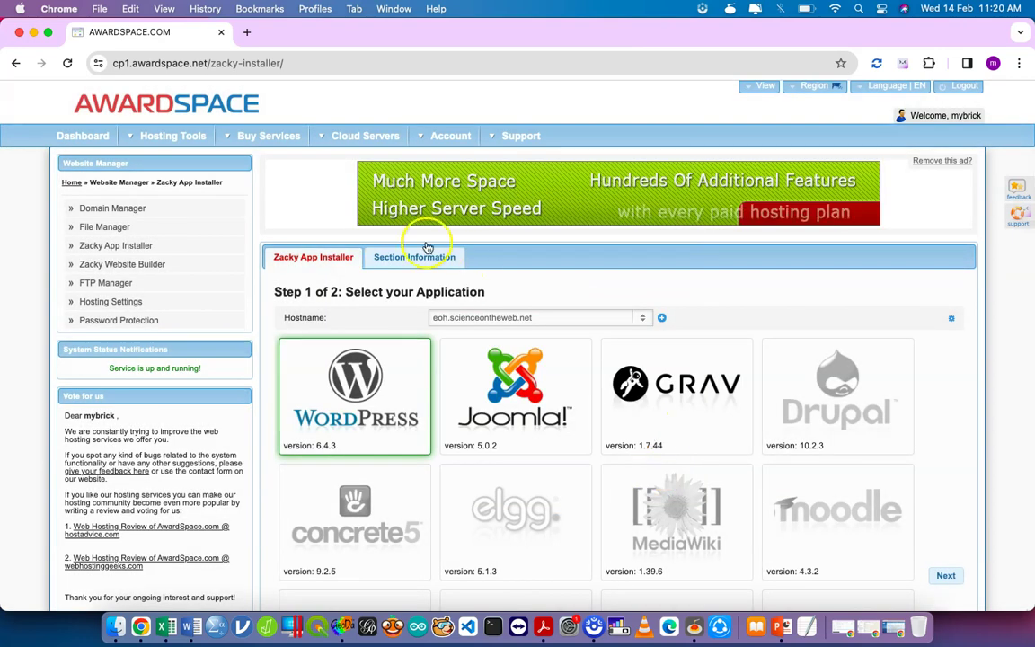
pyautogui.moveTo(173, 139)
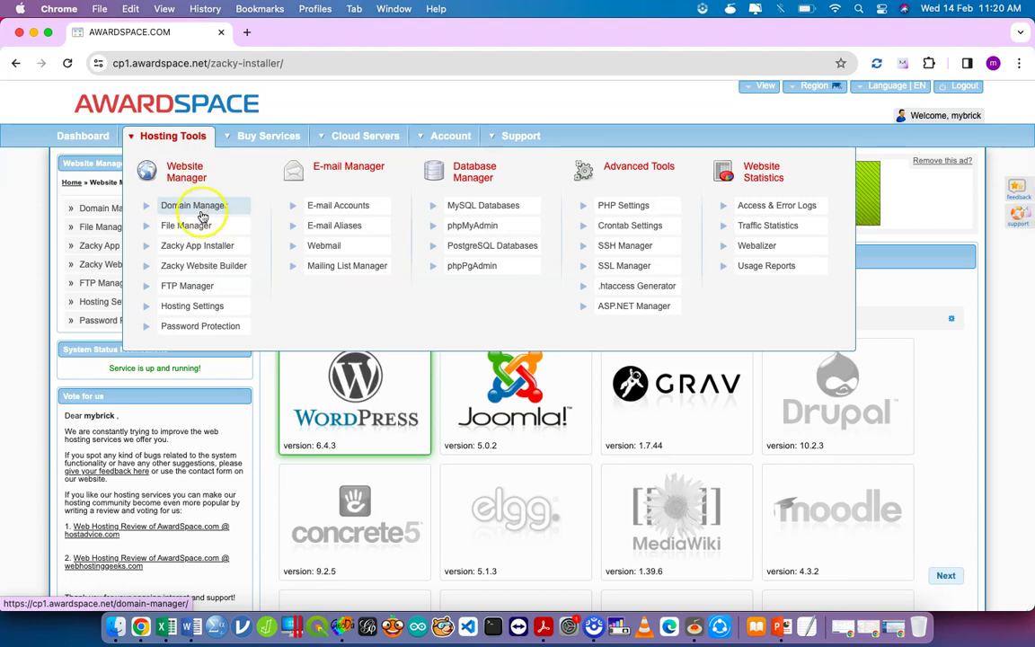
pyautogui.click(213, 248)
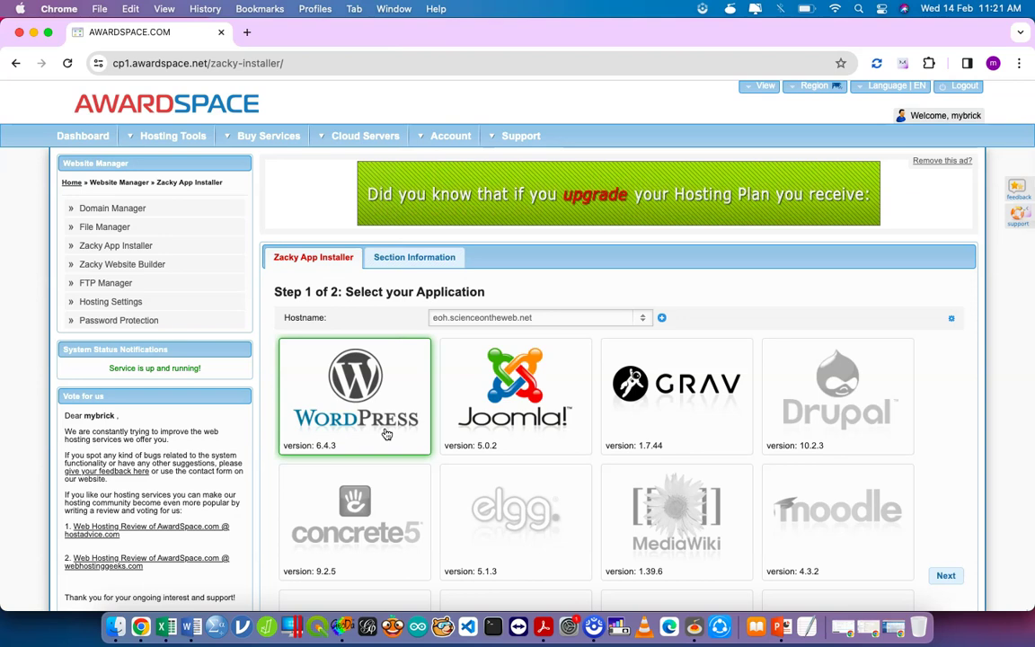
# - Reopen the WordPress overview and proceed to the step 2 setup form
pyautogui.click(385, 429)
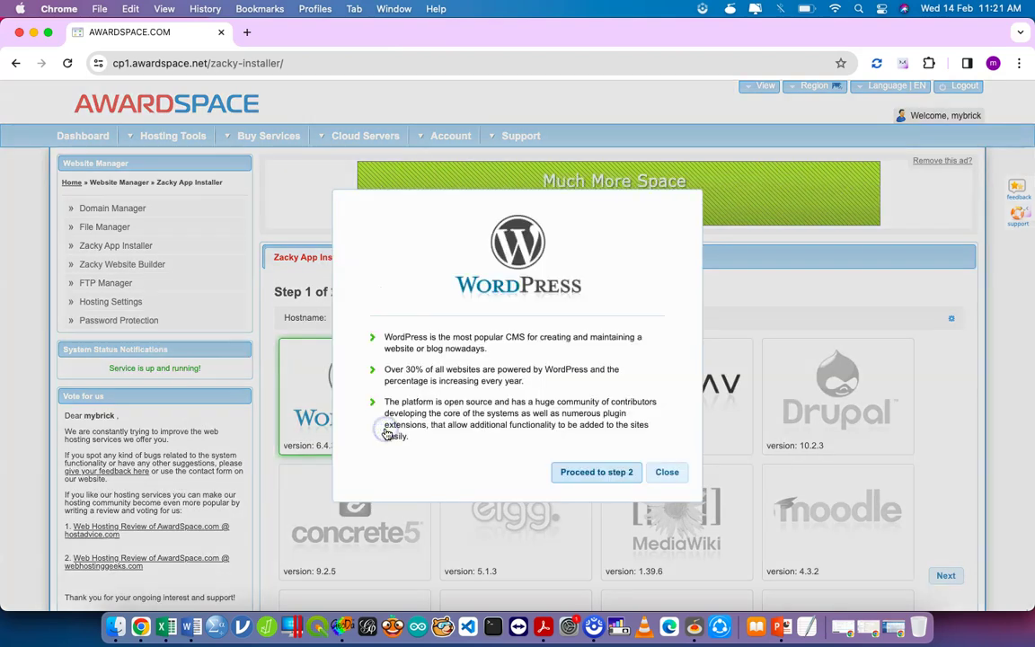
pyautogui.click(598, 474)
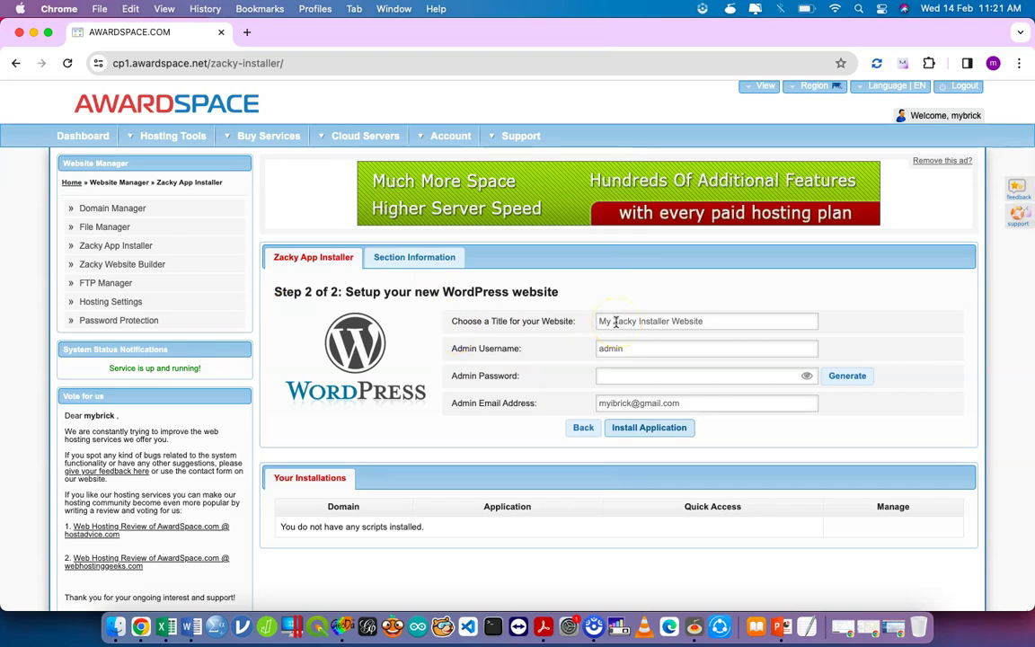
# - Change the site title to 'Indoor Air Quality', keep username admin, and enter an admin password
pyautogui.moveTo(599, 322); pyautogui.dragTo(712, 323)
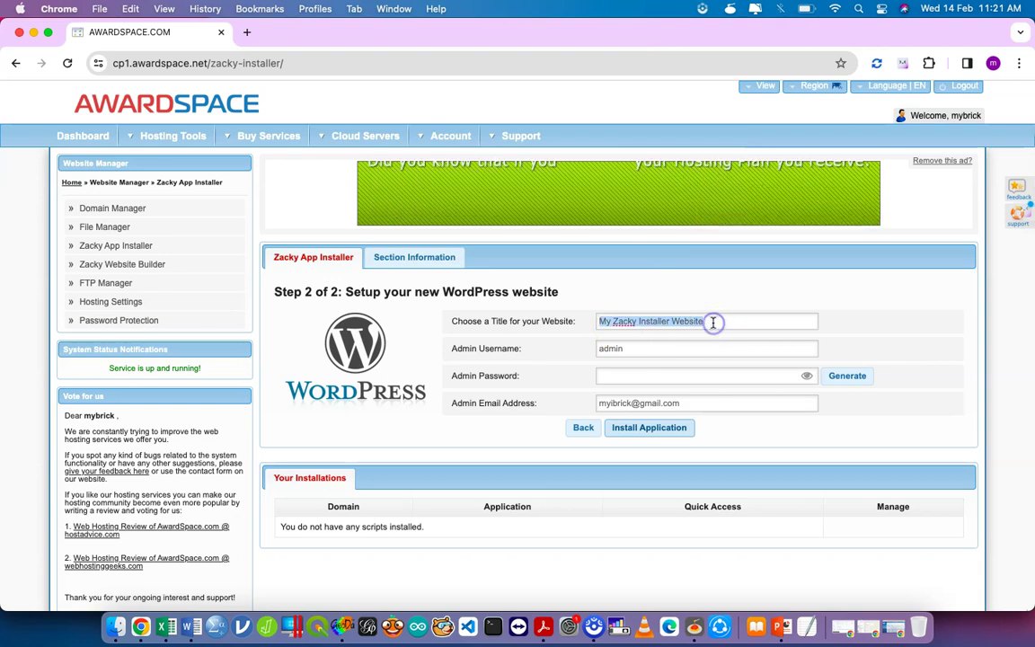
pyautogui.write('I')
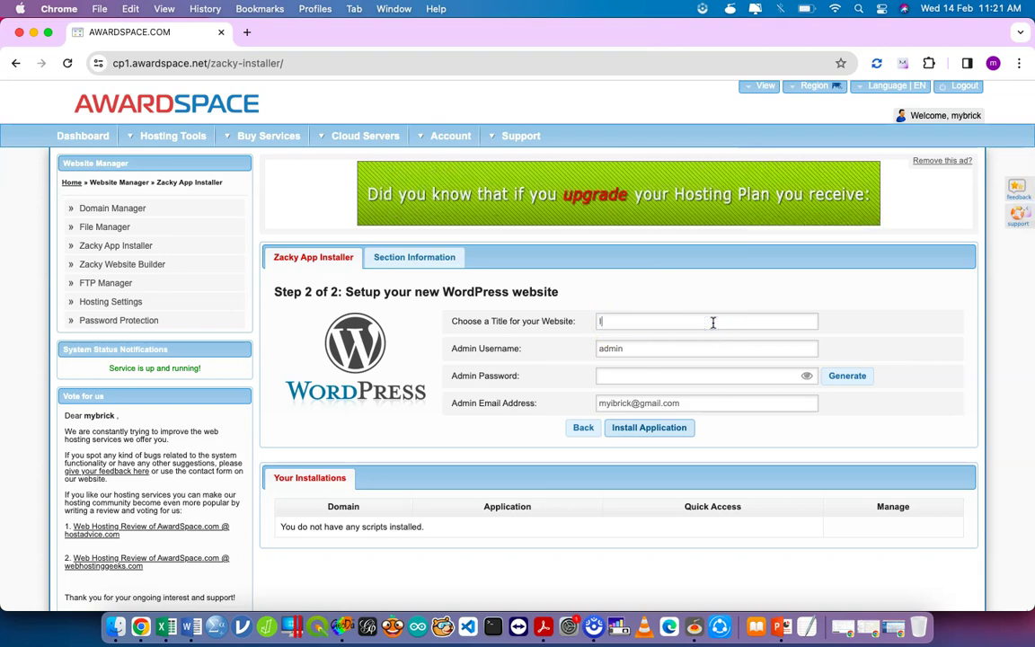
pyautogui.write('ndoor Air Quality')
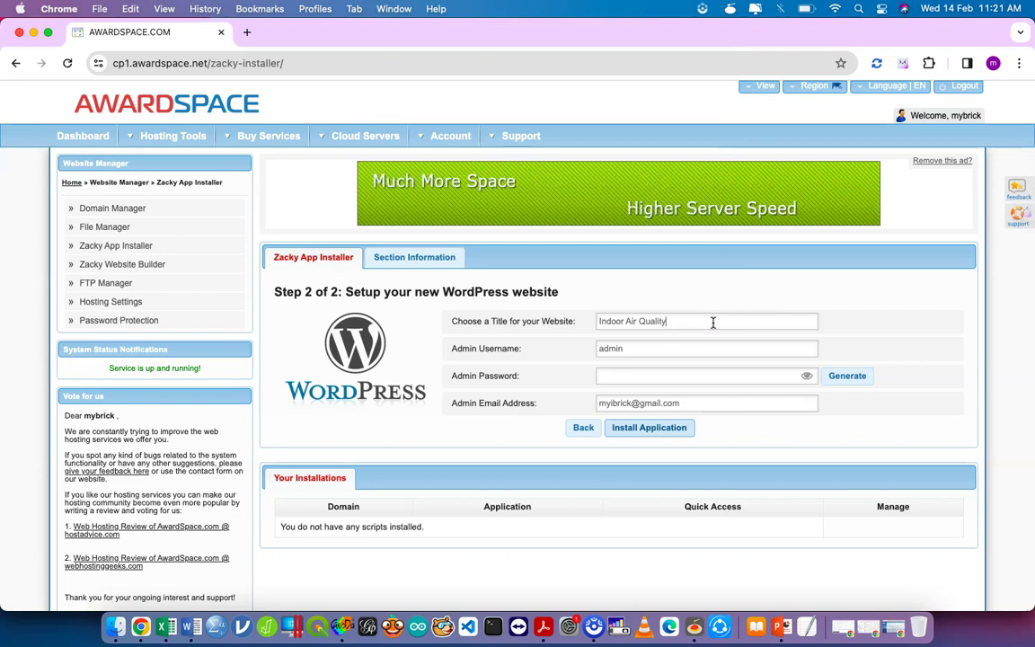
pyautogui.press('Tab')
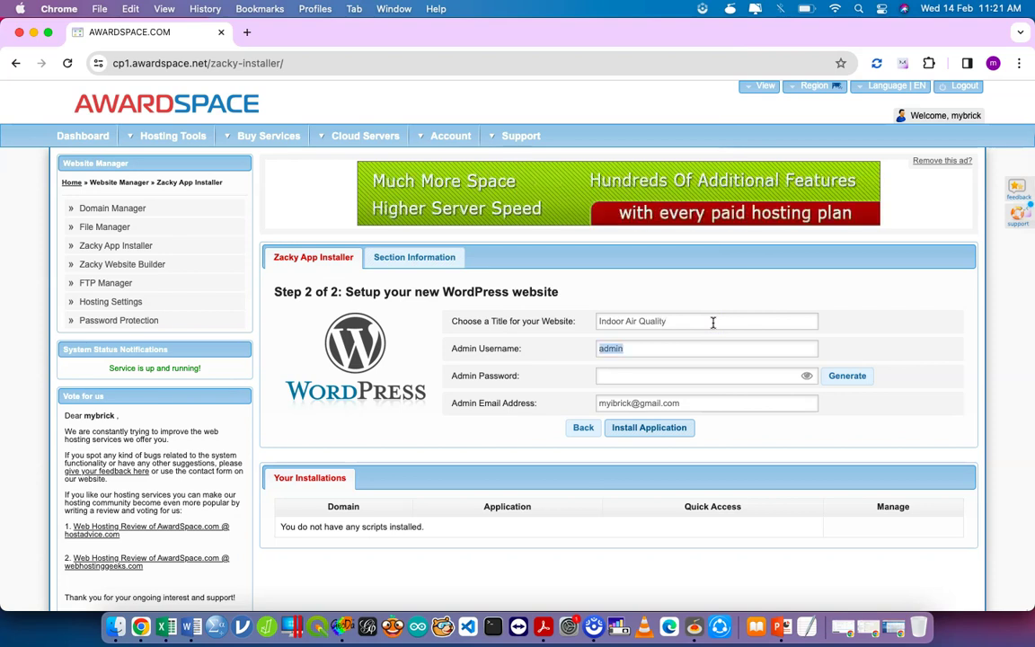
pyautogui.press('Tab')
pyautogui.write('•••••••')
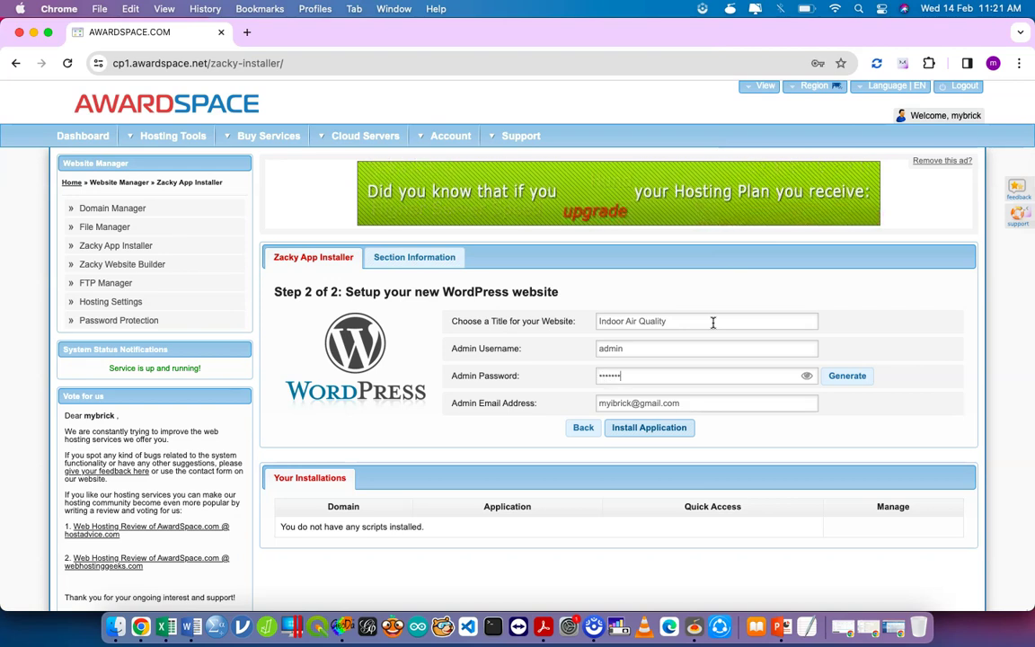
pyautogui.write('••')
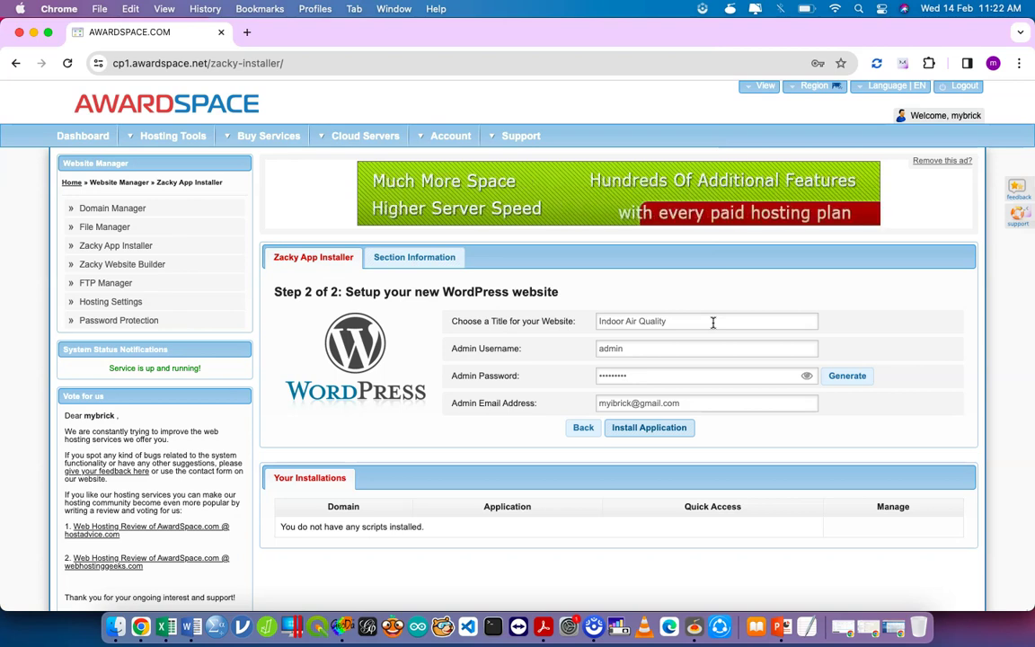
# - Start the WordPress 6.4.3 installation and wait for the database and files to be set up
pyautogui.click(666, 437)
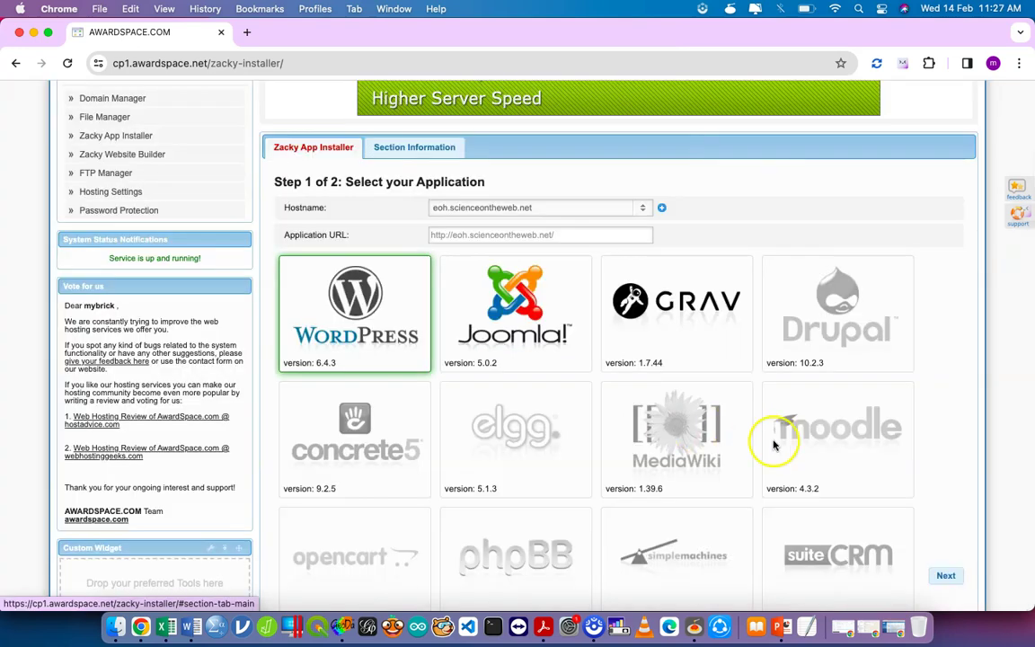
pyautogui.scroll(3, 594, 337)
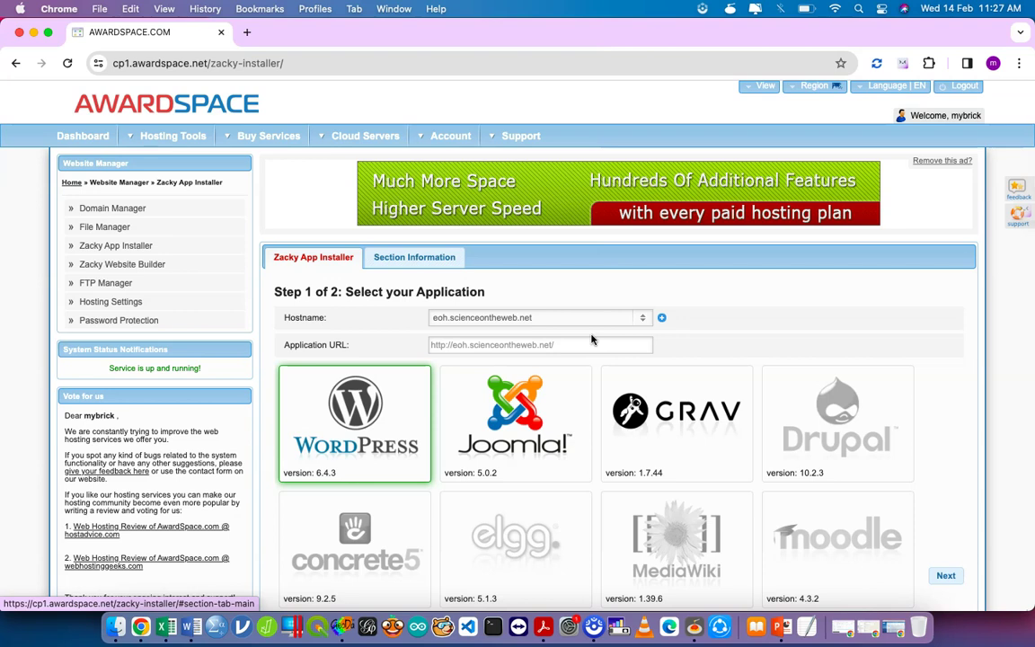
# - Go to Domain Manager through the Hosting Tools menu
pyautogui.click(562, 315)
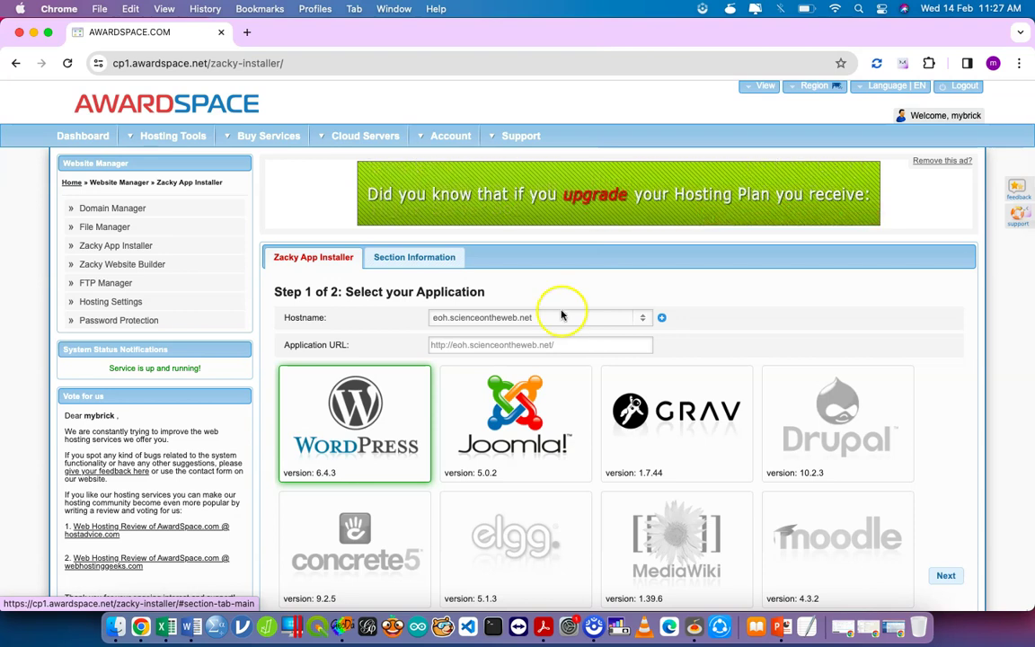
pyautogui.moveTo(184, 140)
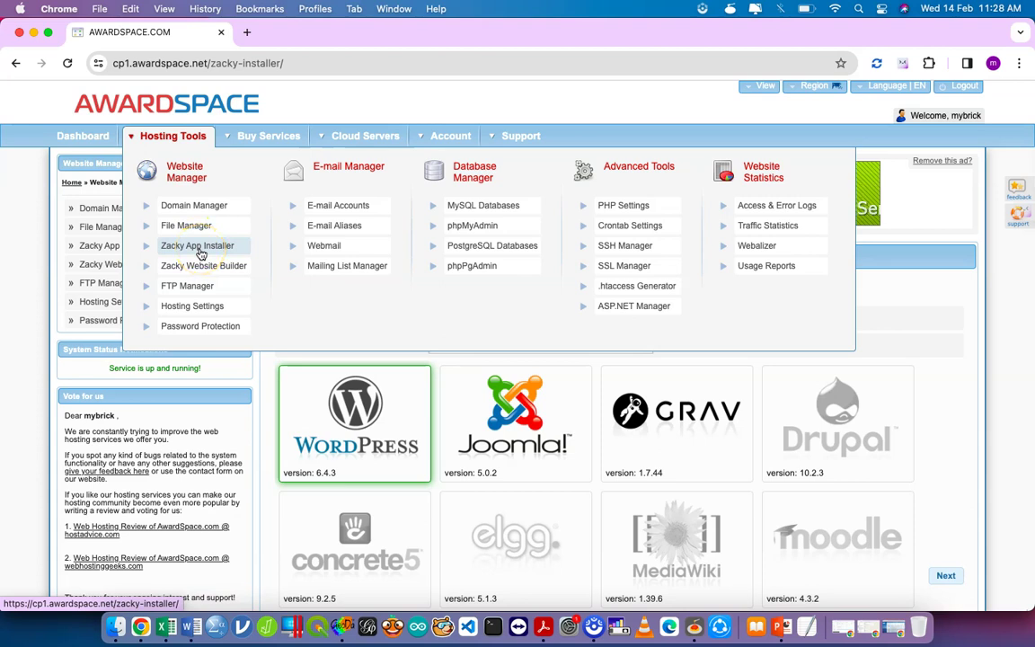
pyautogui.click(174, 206)
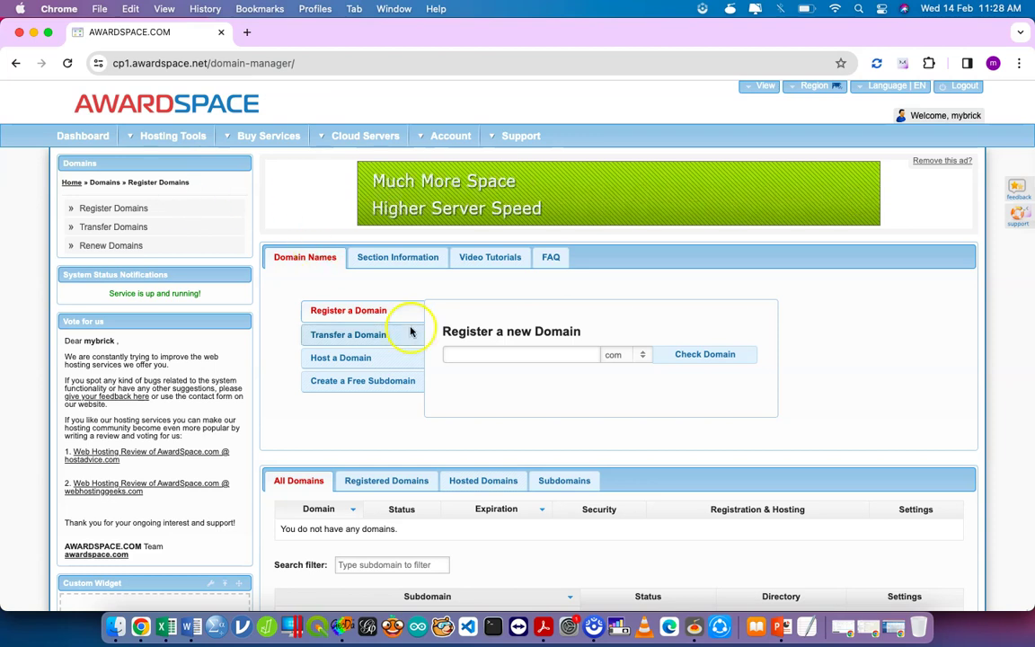
# - Navigate via Hosting Tools back to the Domain Manager page
pyautogui.scroll(-5, 412, 331)
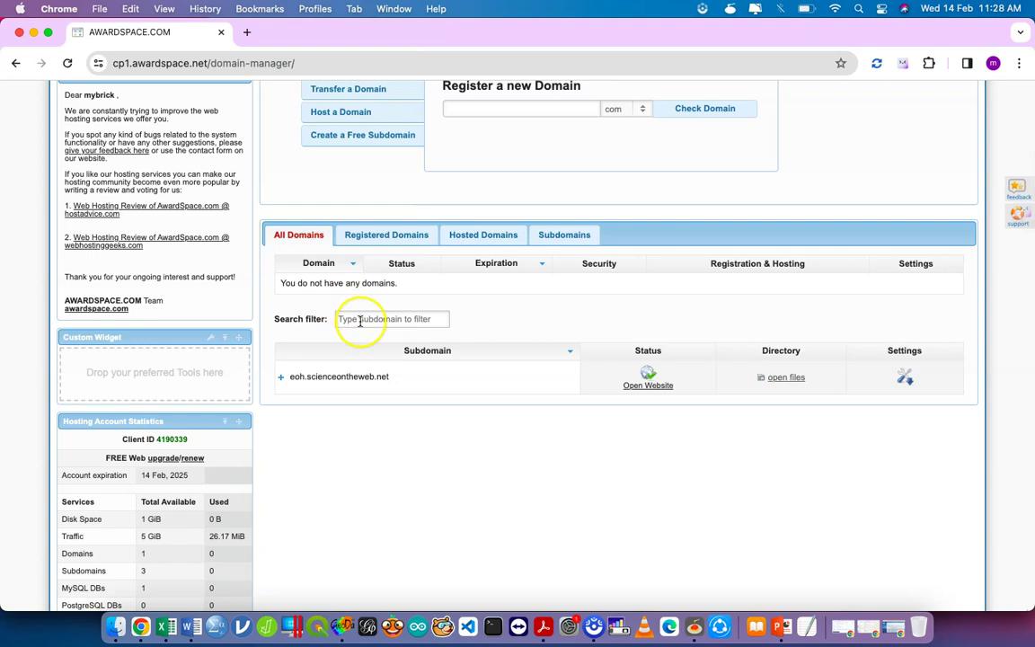
pyautogui.scroll(5, 770, 203)
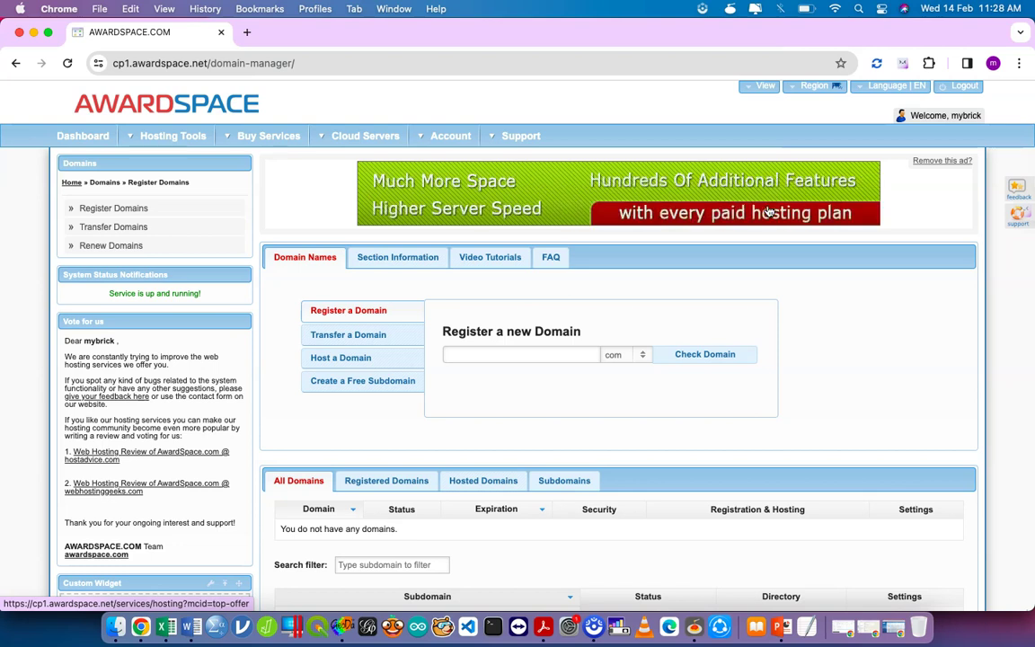
pyautogui.click(167, 139)
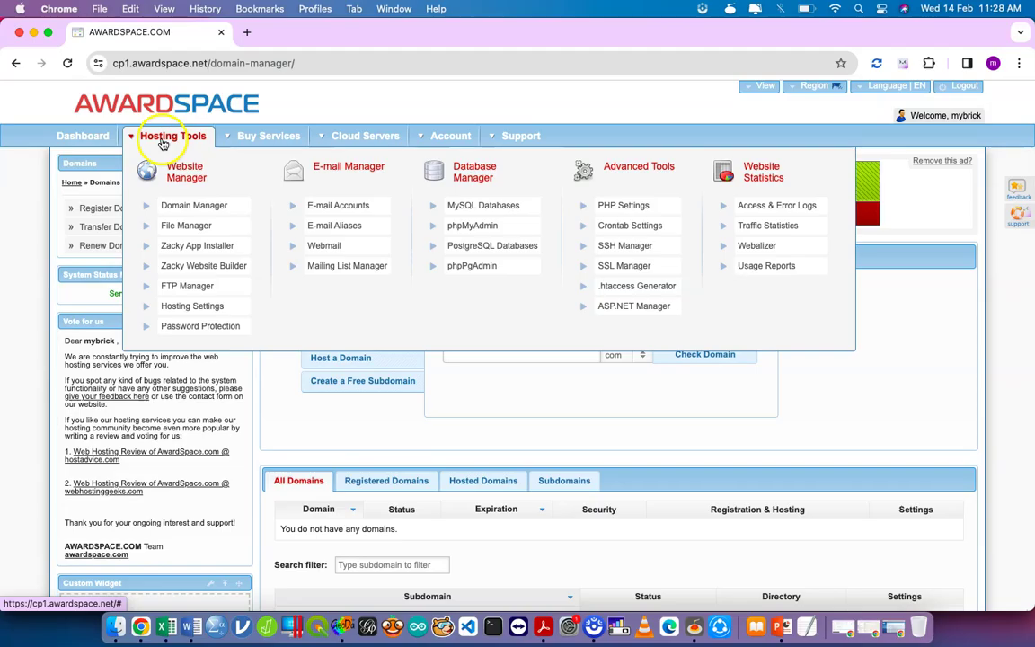
pyautogui.click(185, 206)
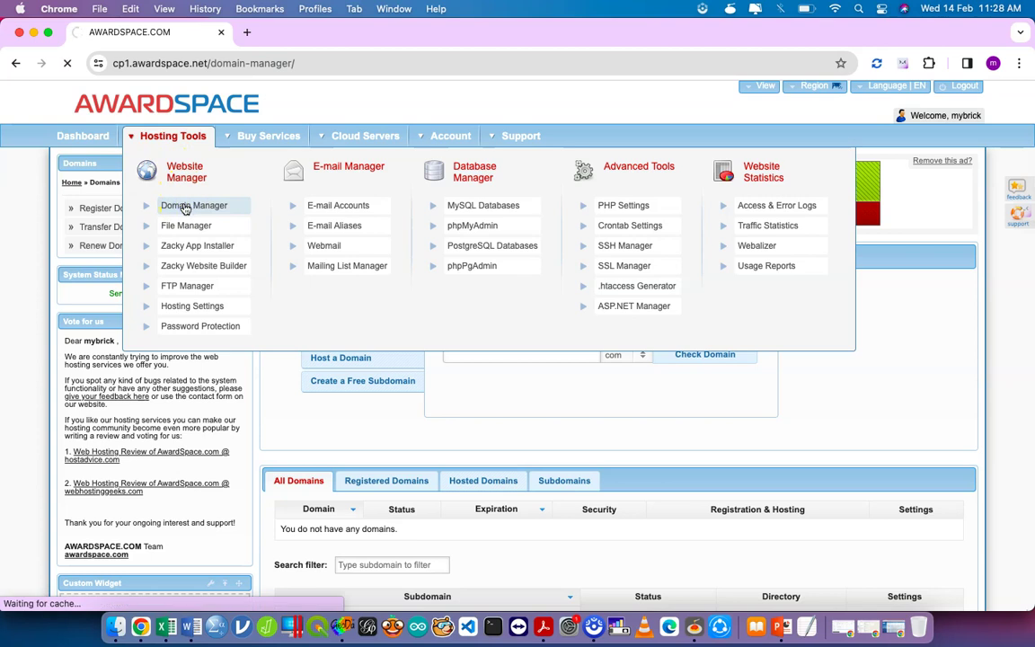
pyautogui.click(537, 367)
# - Delete the eoh.scienceontheweb.net subdomain from its settings and confirm the removal
pyautogui.scroll(-5, 816, 481)
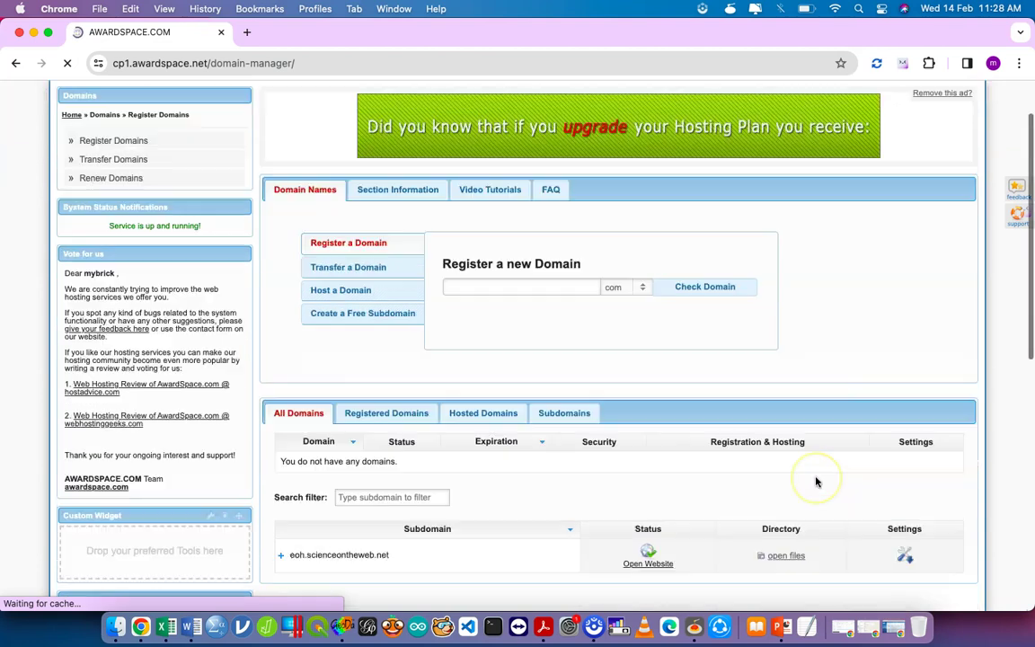
pyautogui.click(905, 330)
pyautogui.click(676, 372)
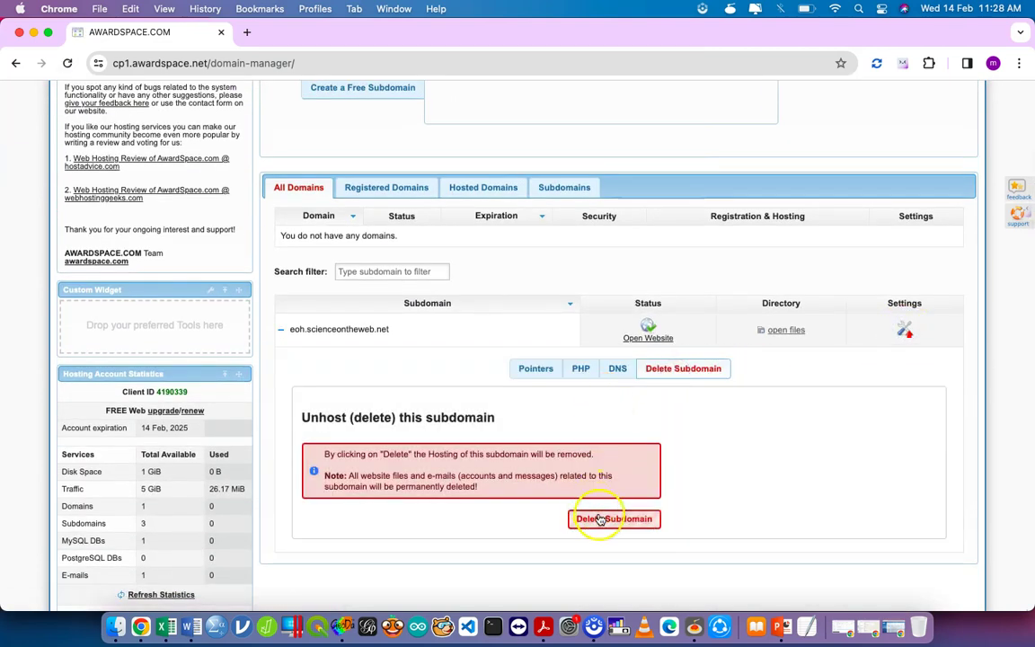
pyautogui.click(603, 519)
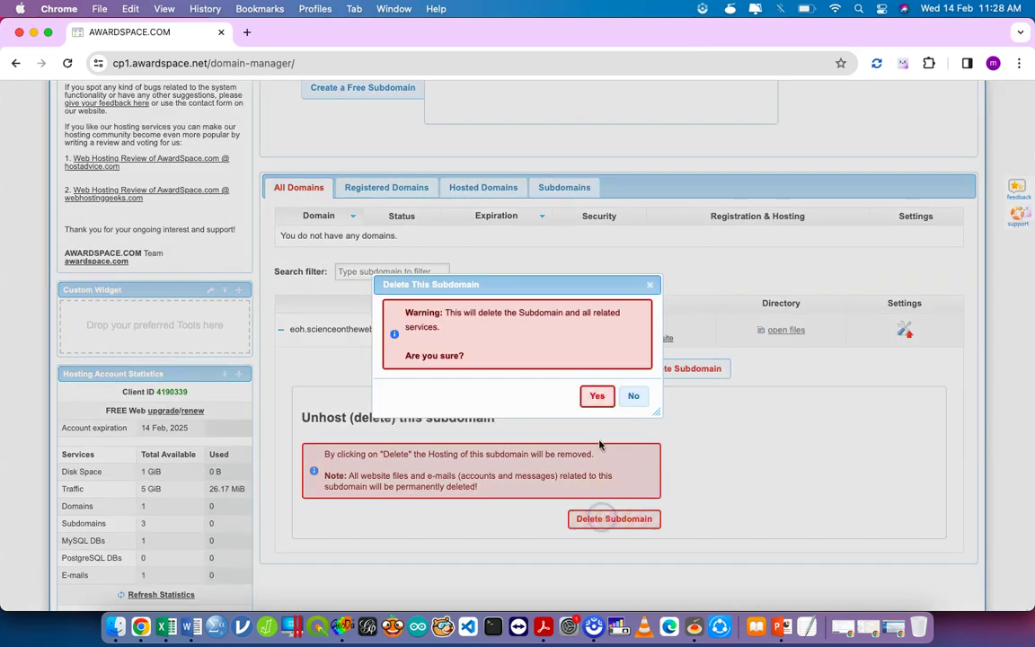
pyautogui.click(595, 331)
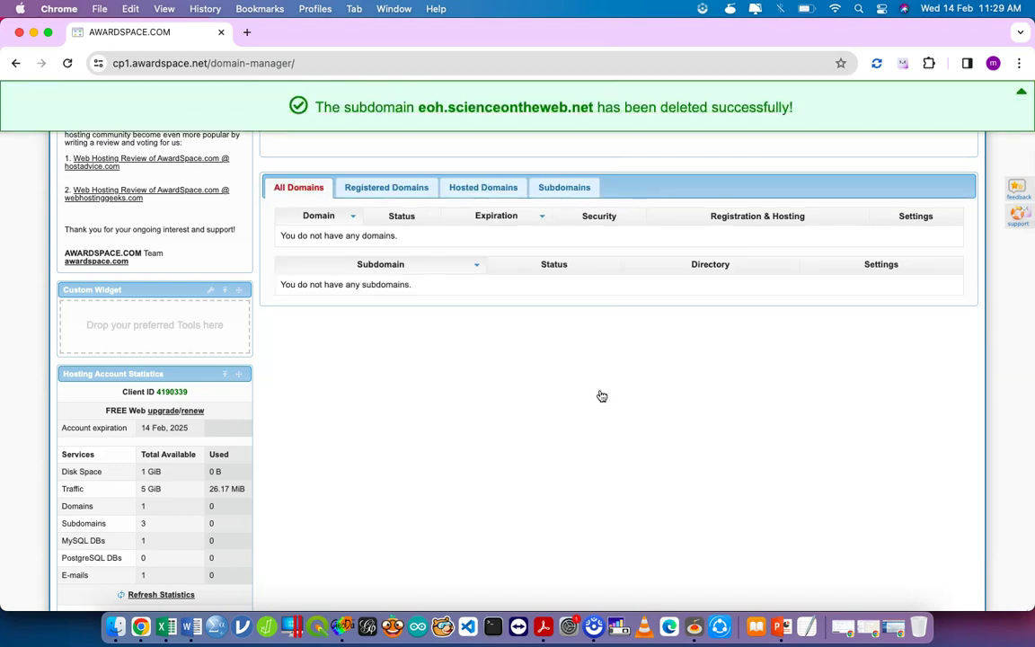
pyautogui.scroll(5, 561, 342)
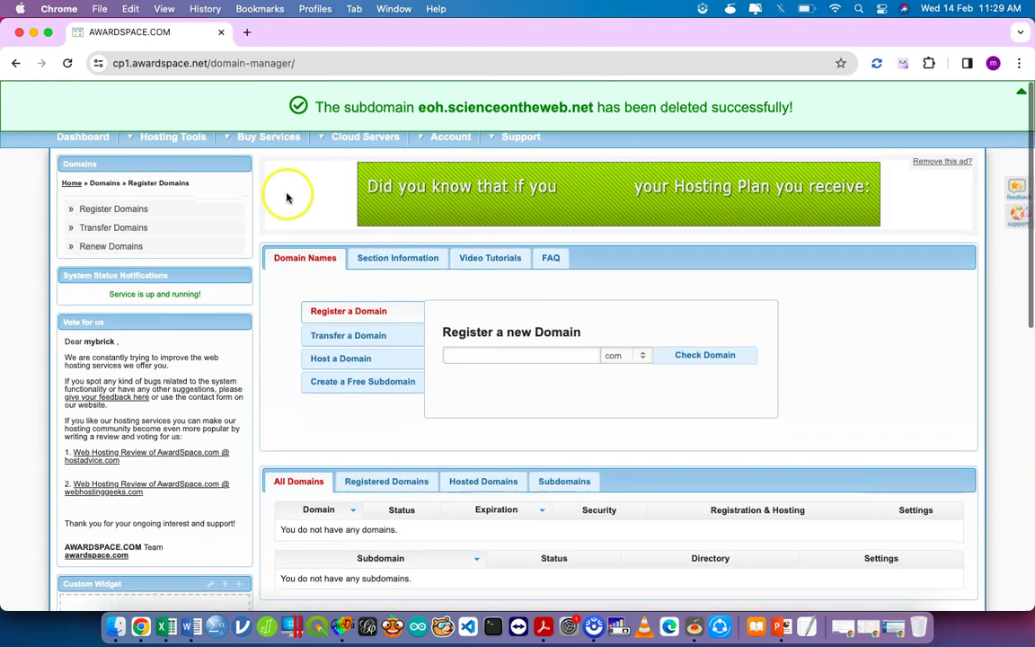
# - Delete the MySQL database 4190339_wpressc9617ee7 and confirm the deletion
pyautogui.moveTo(184, 139)
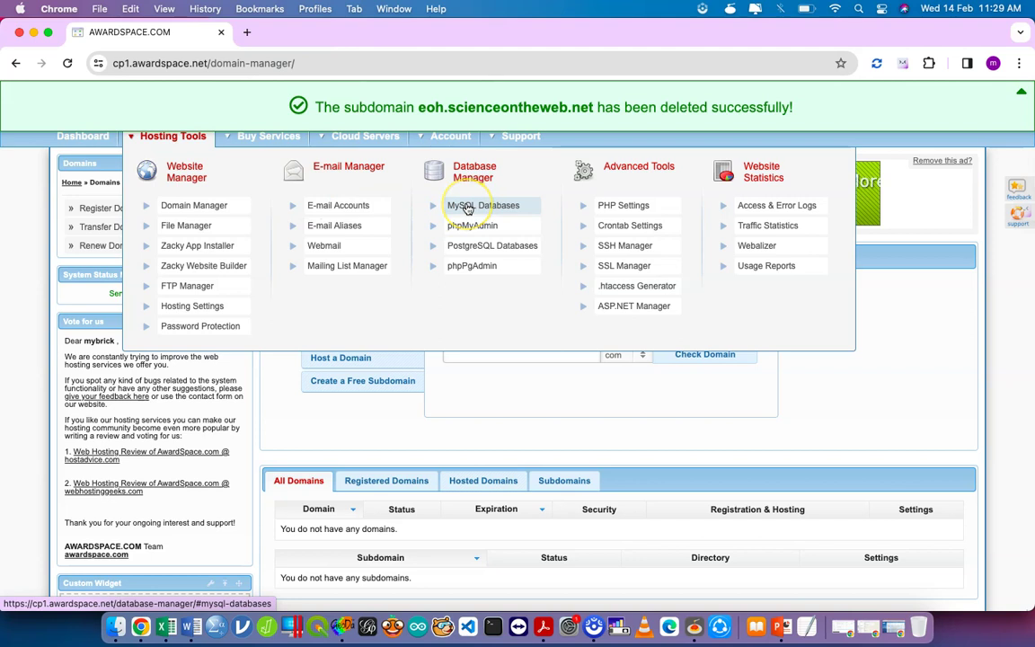
pyautogui.click(467, 207)
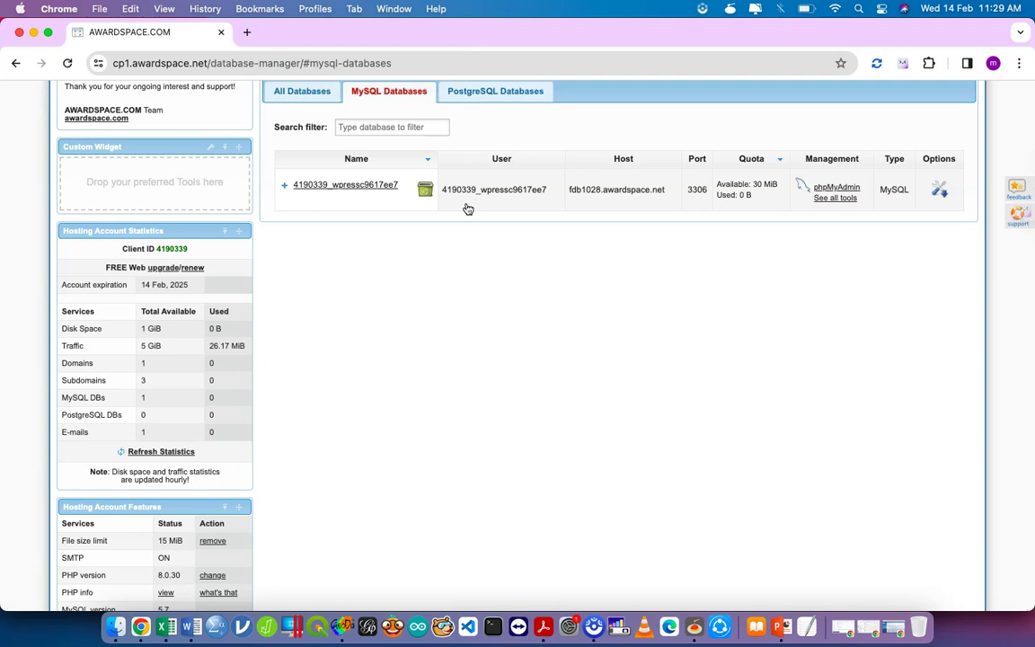
pyautogui.doubleClick(757, 186)
pyautogui.click(939, 188)
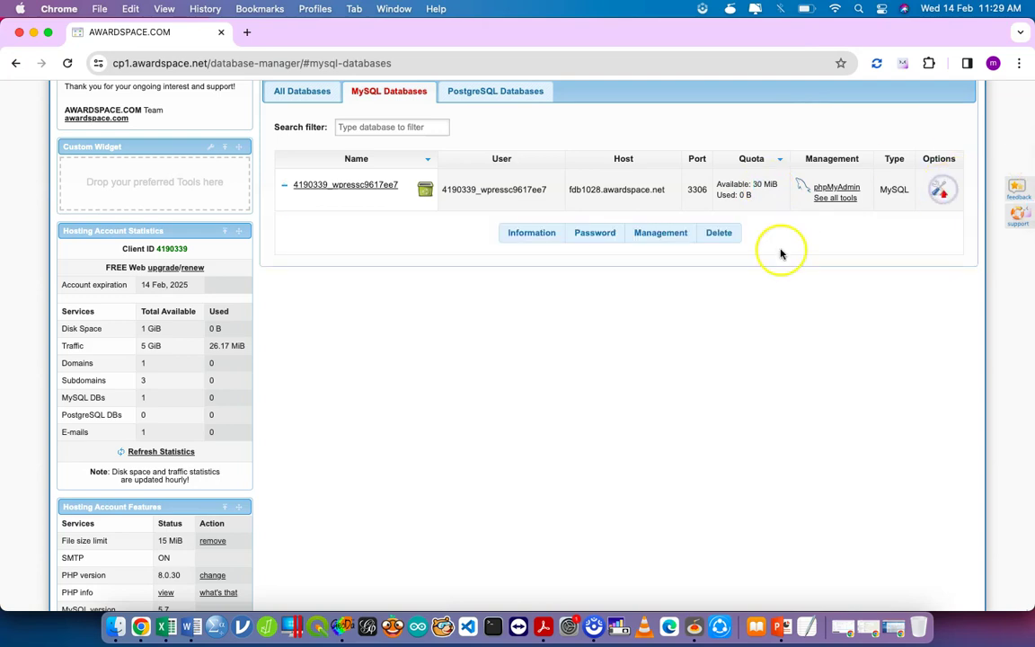
pyautogui.click(709, 236)
pyautogui.click(668, 350)
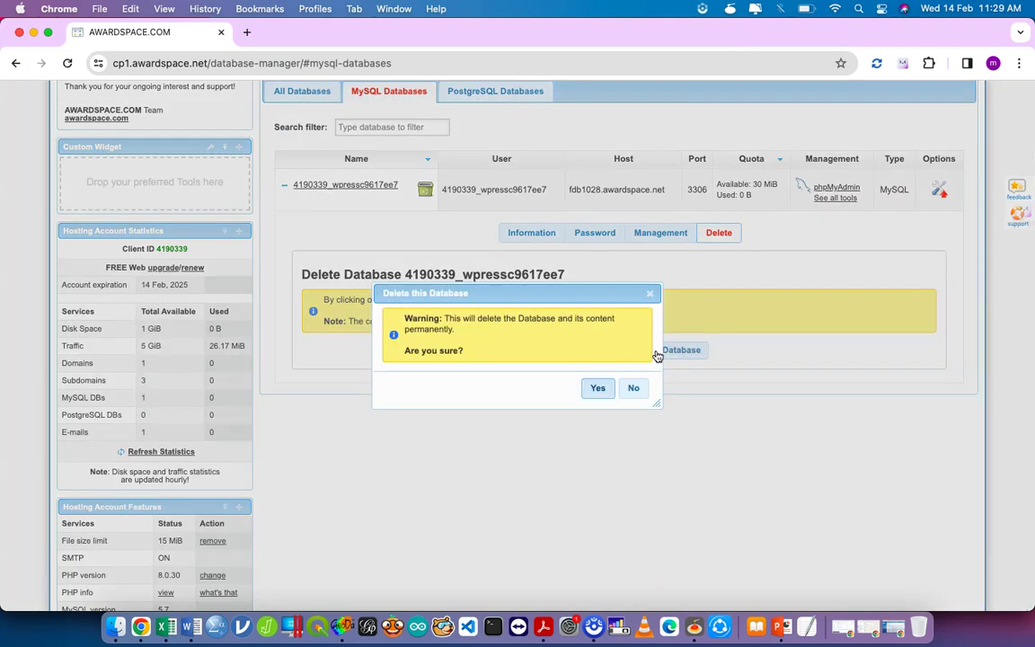
pyautogui.click(591, 390)
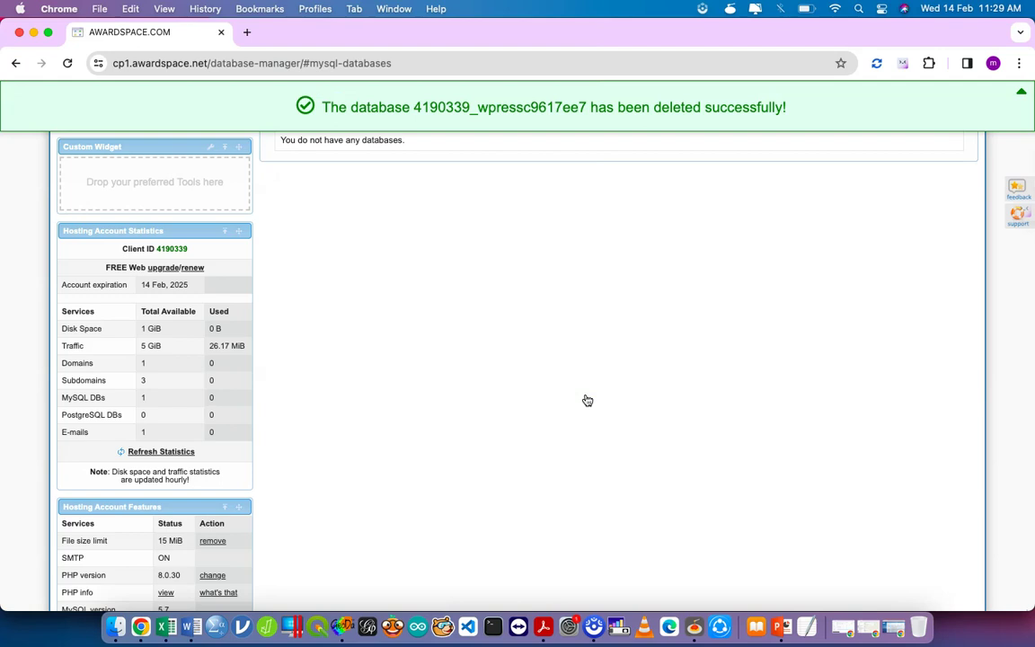
pyautogui.scroll(10, 588, 400)
# - In Domain Manager, create free subdomain eoh under parent domain scienceontheweb.net
pyautogui.moveTo(162, 146)
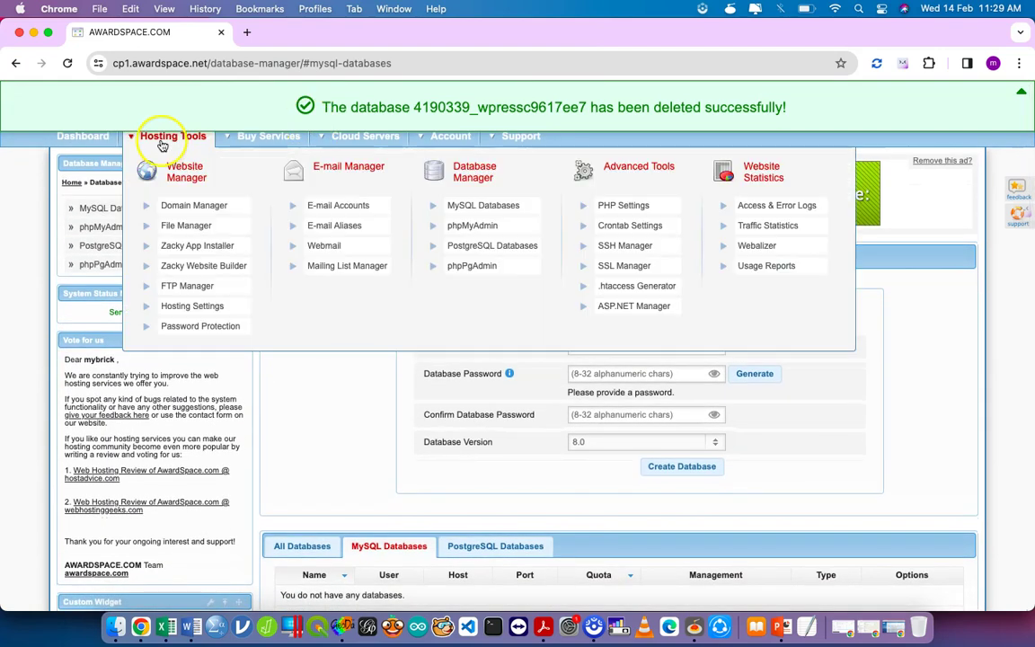
pyautogui.click(195, 206)
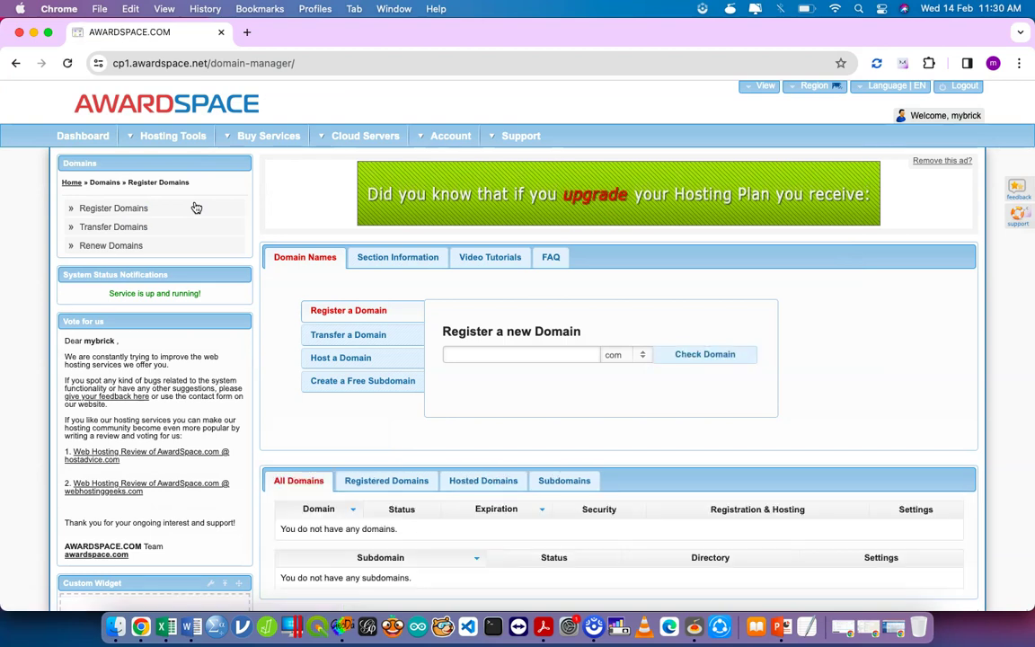
pyautogui.click(180, 144)
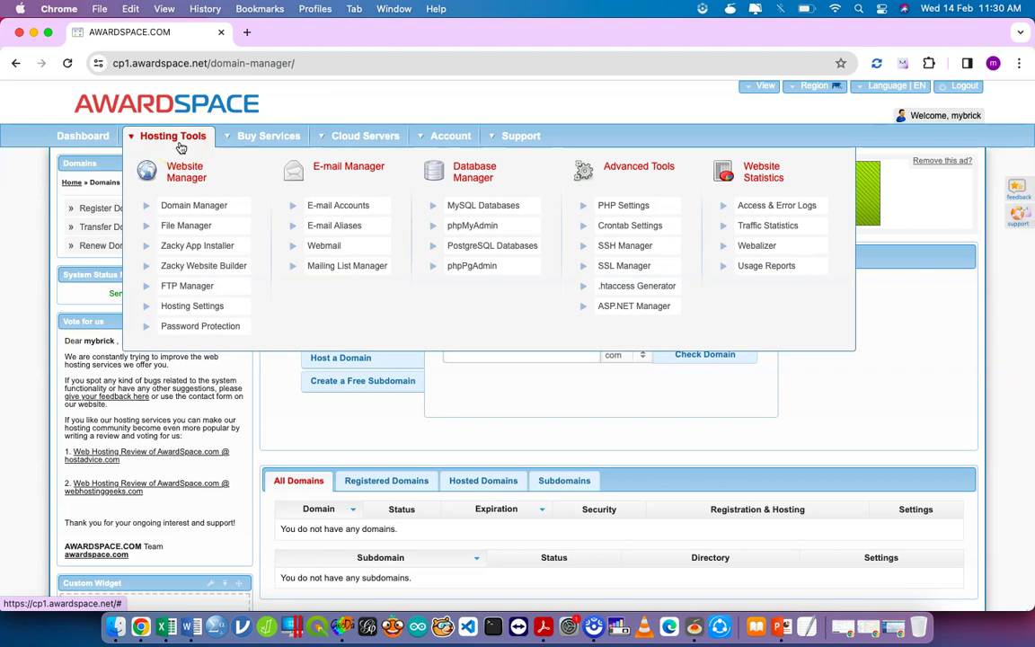
pyautogui.click(195, 205)
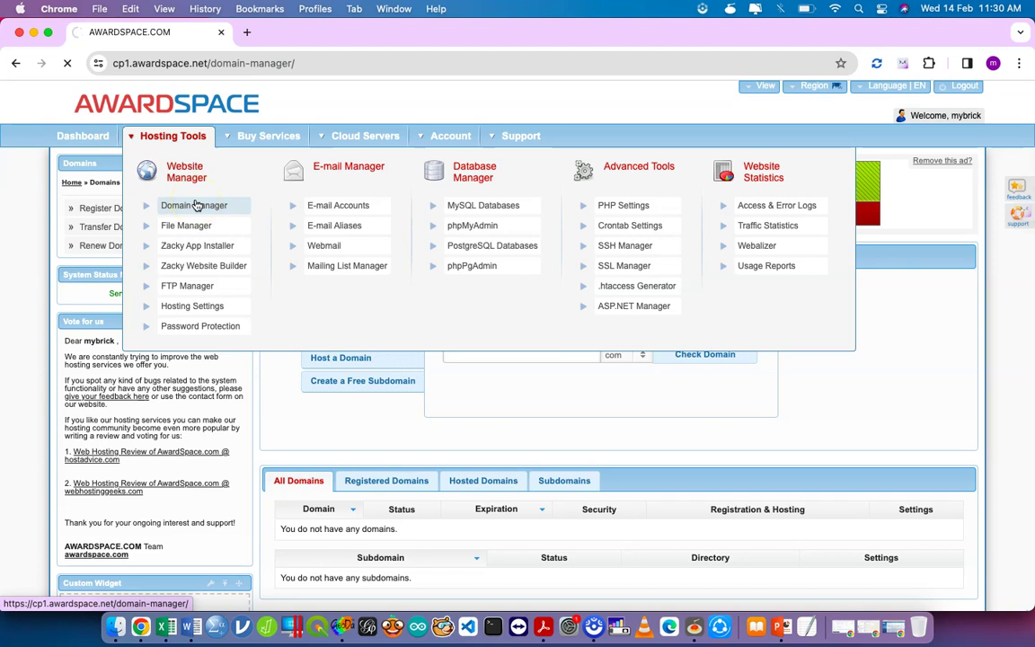
pyautogui.click(380, 390)
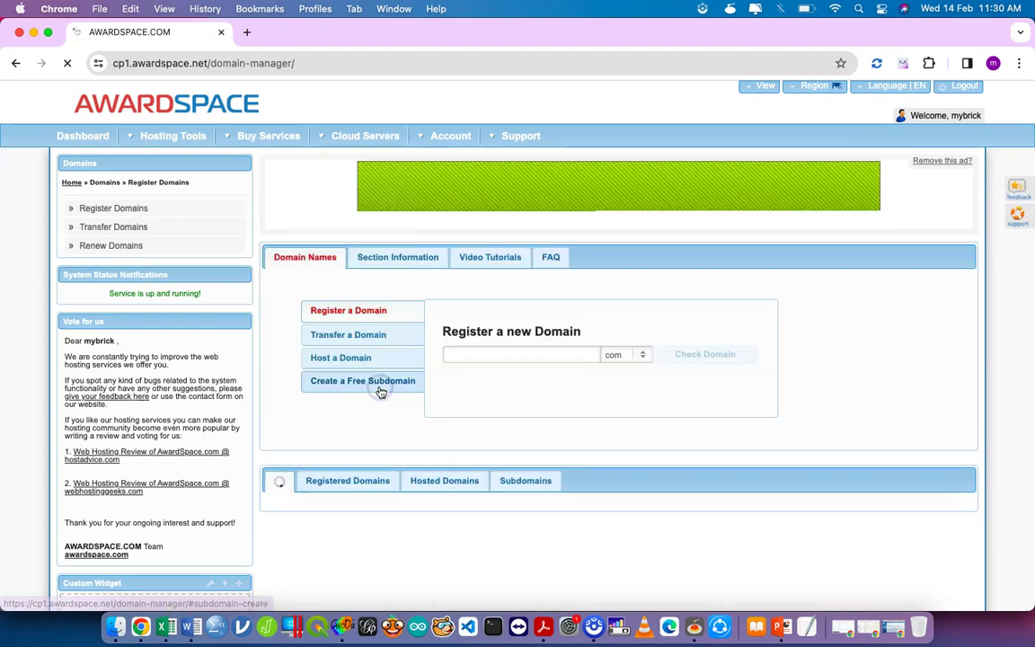
pyautogui.click(511, 352)
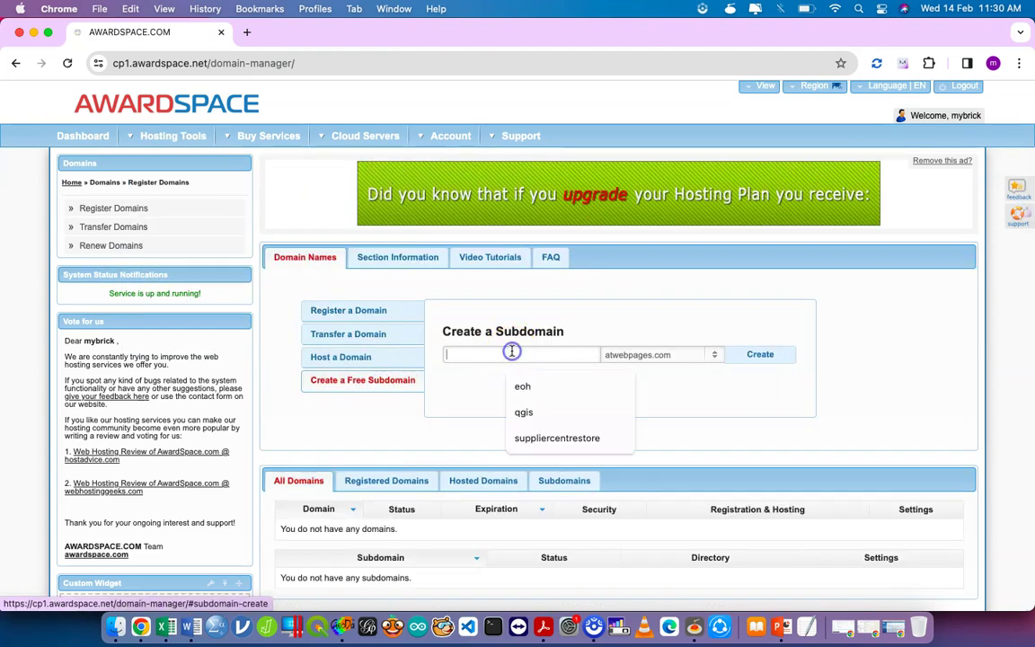
pyautogui.write('eoh')
pyautogui.click(587, 377)
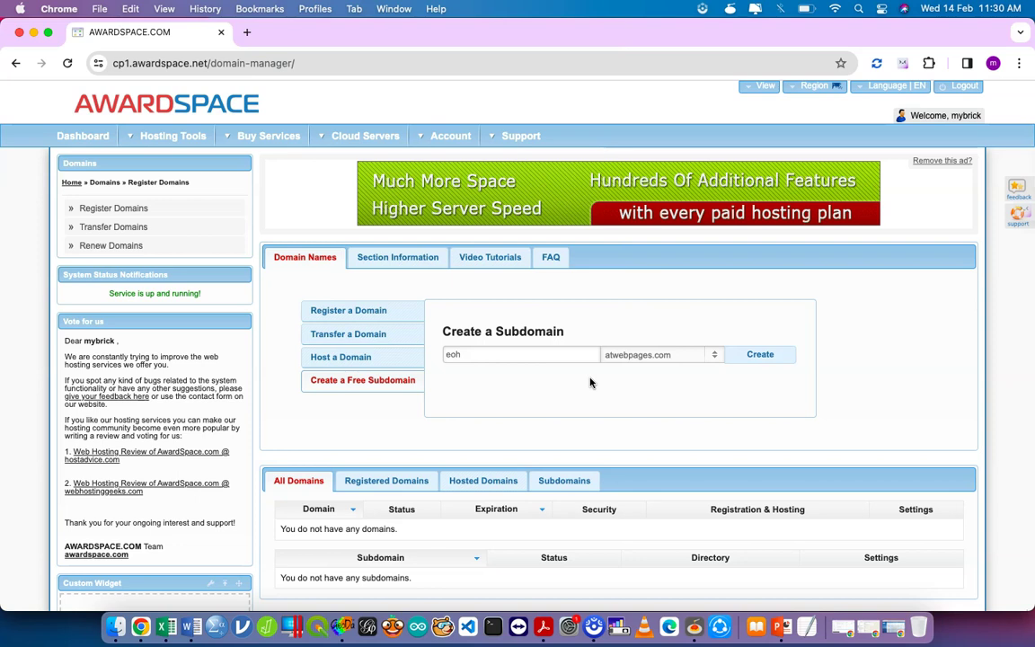
pyautogui.click(655, 356)
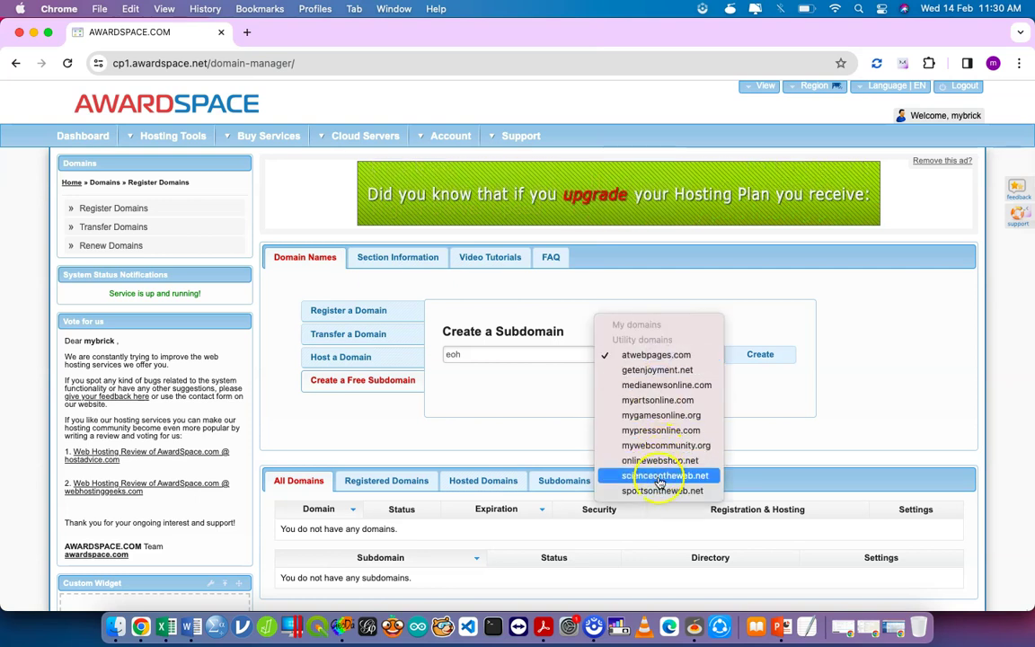
pyautogui.click(659, 479)
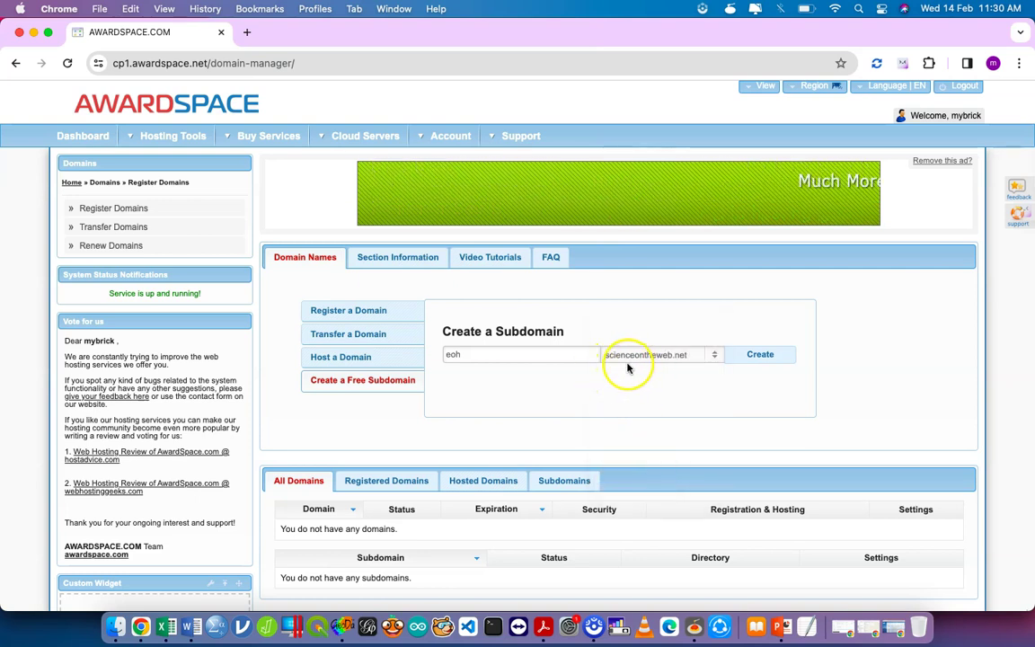
pyautogui.click(759, 356)
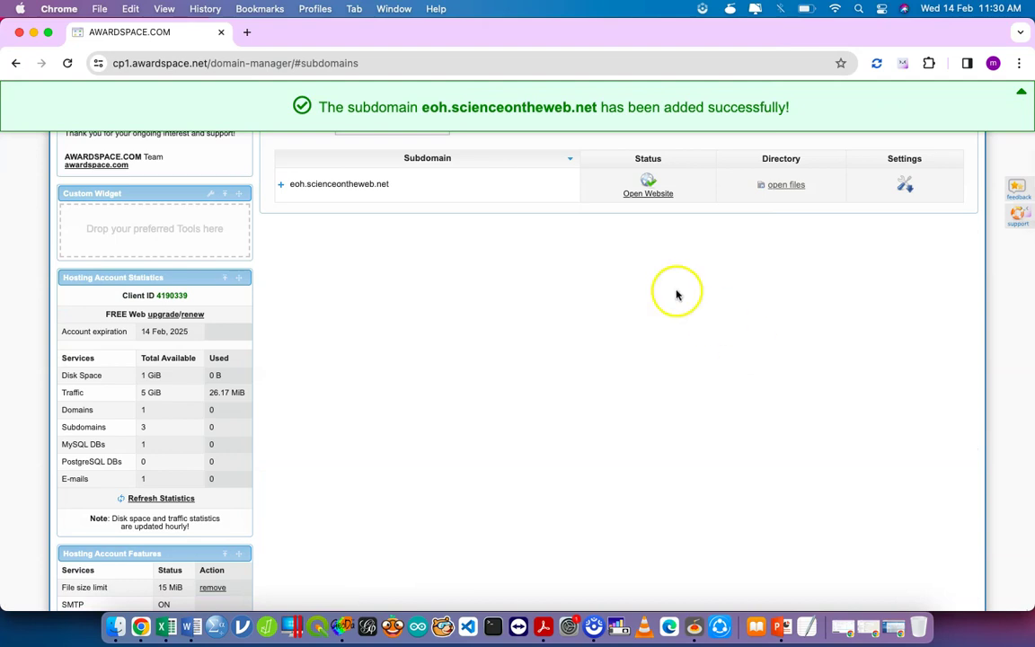
# - Open the Zacky App Installer and browse the installable applications
pyautogui.scroll(5, 554, 286)
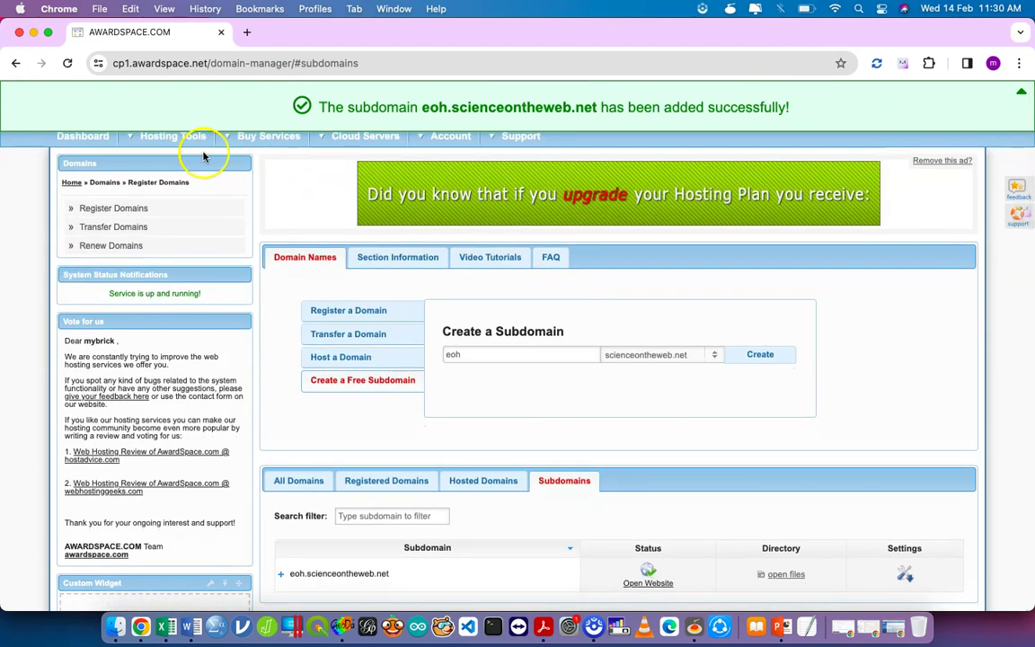
pyautogui.moveTo(170, 142)
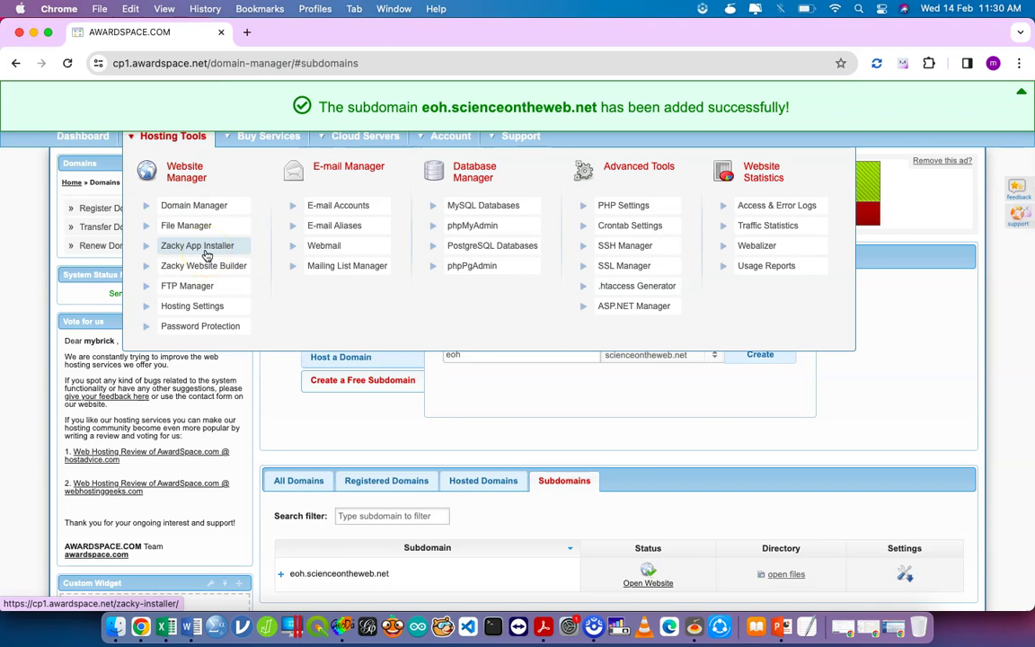
pyautogui.click(206, 255)
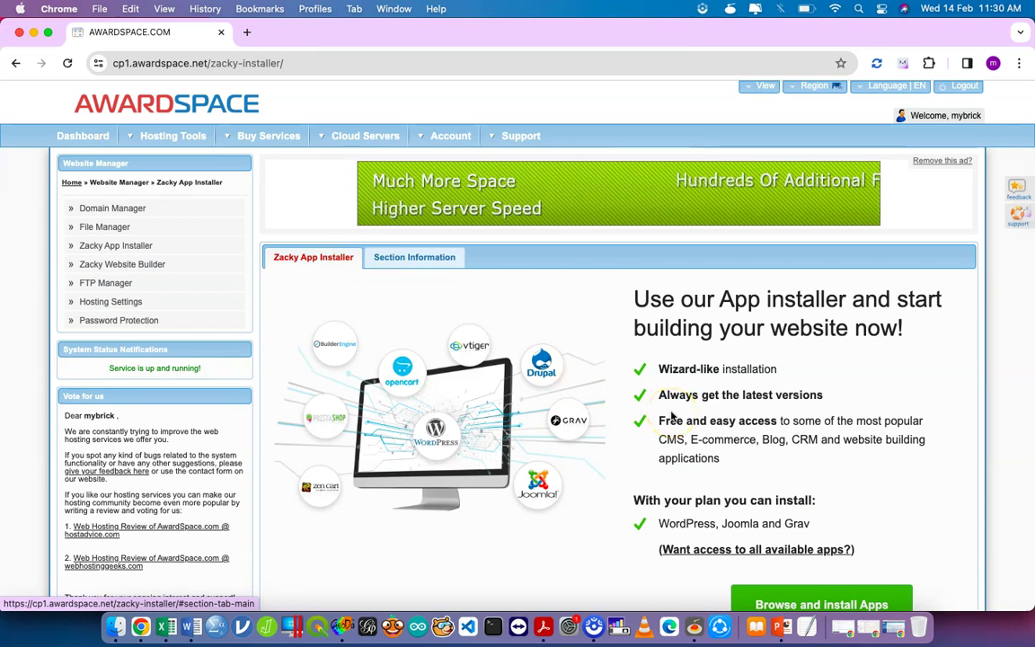
pyautogui.scroll(-3, 700, 431)
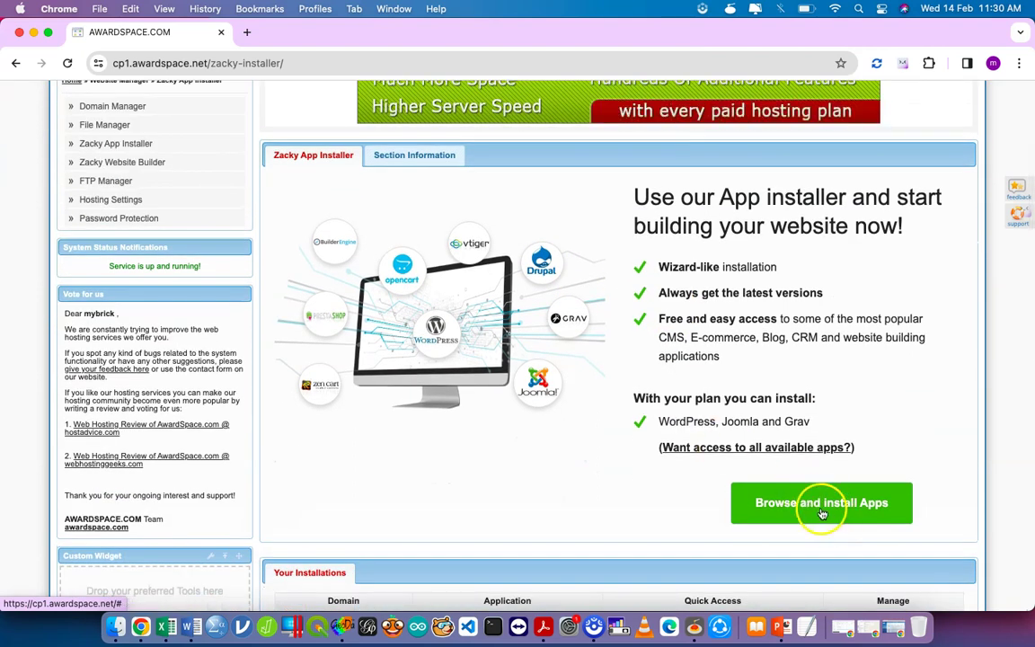
pyautogui.click(821, 513)
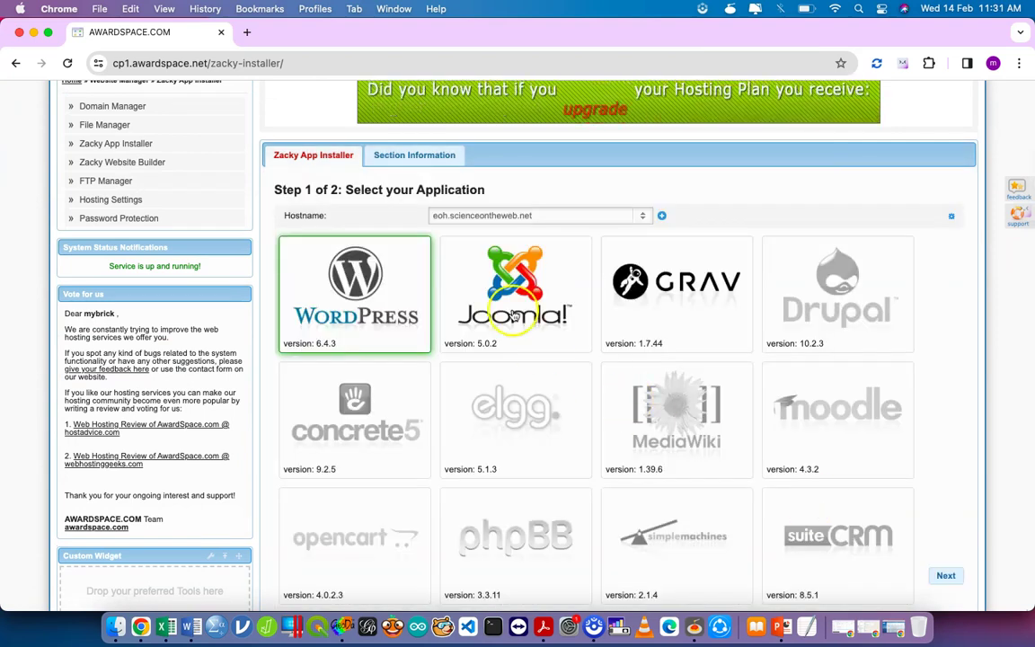
# - Review the Joomla, Grav, Drupal and Moodle details, then select WordPress and proceed to step 2
pyautogui.click(496, 281)
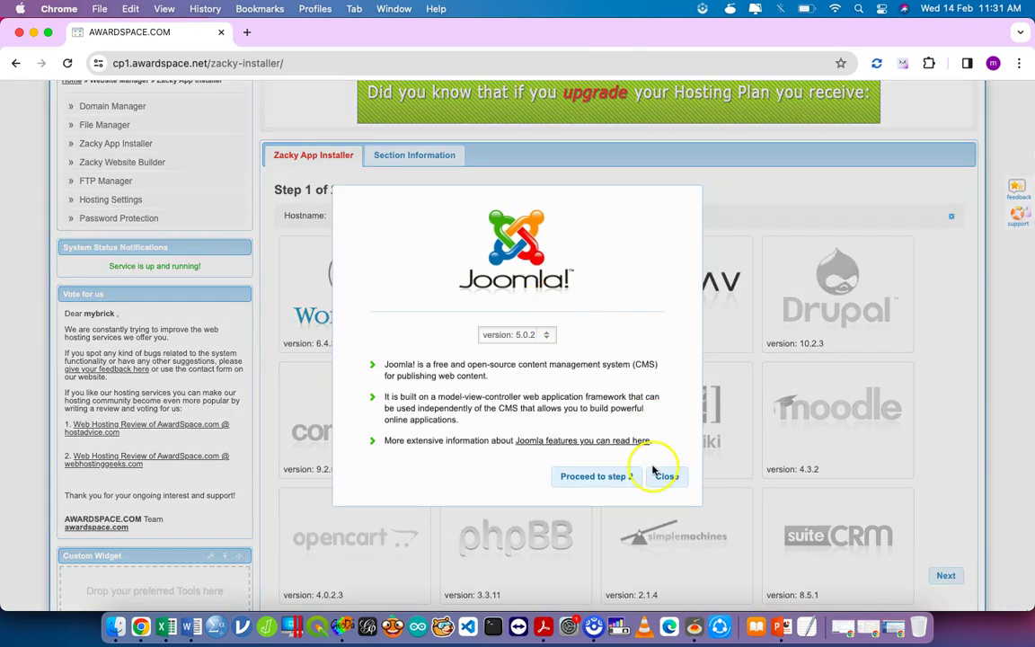
pyautogui.click(679, 478)
pyautogui.click(733, 307)
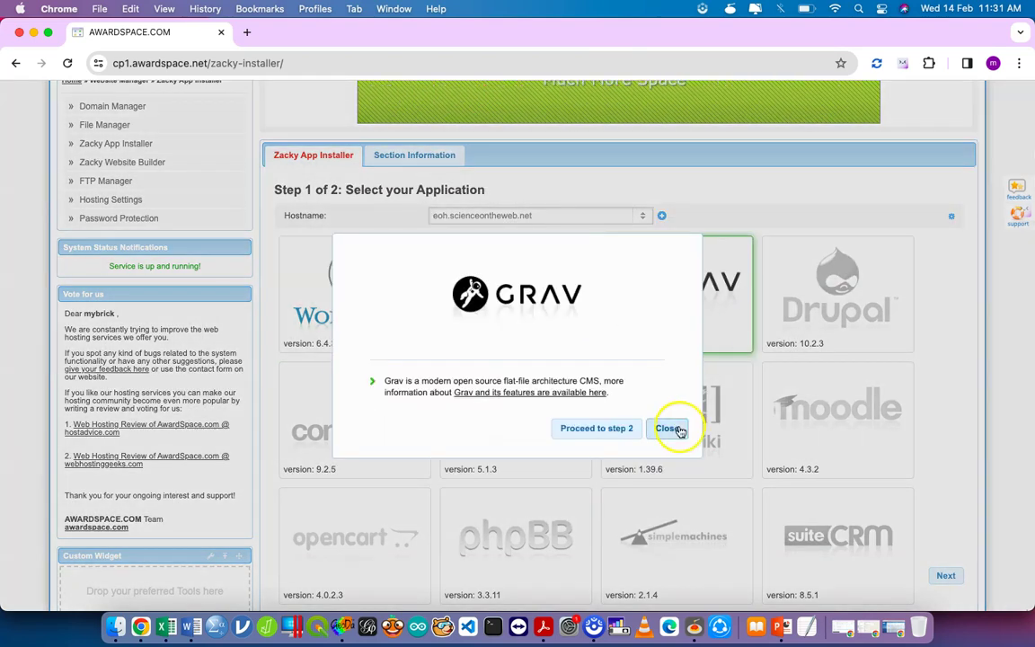
pyautogui.click(730, 425)
pyautogui.click(855, 309)
pyautogui.click(668, 451)
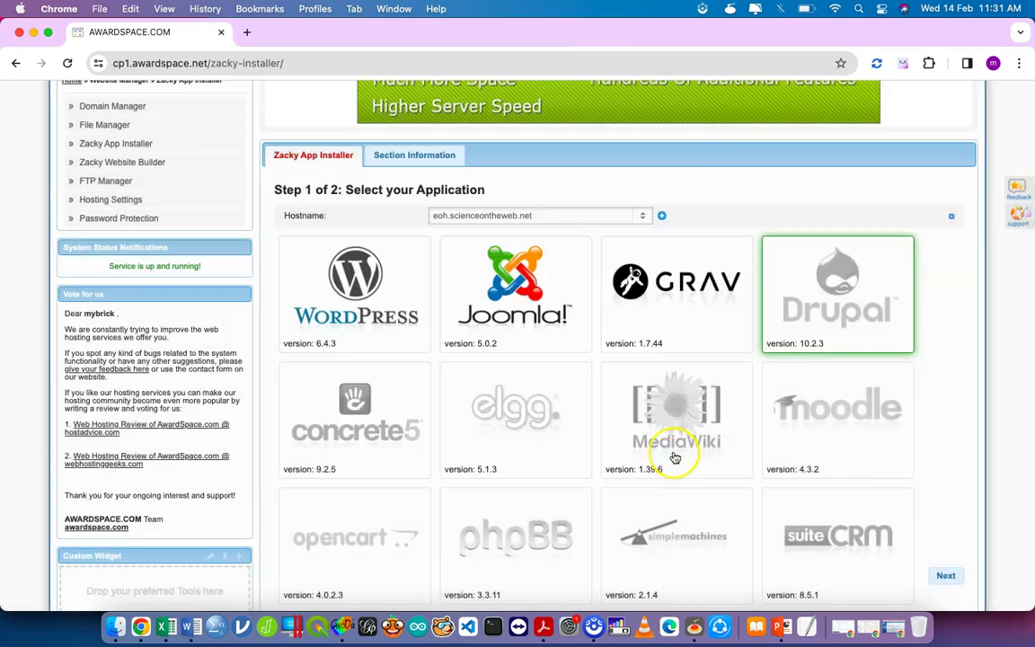
pyautogui.click(813, 435)
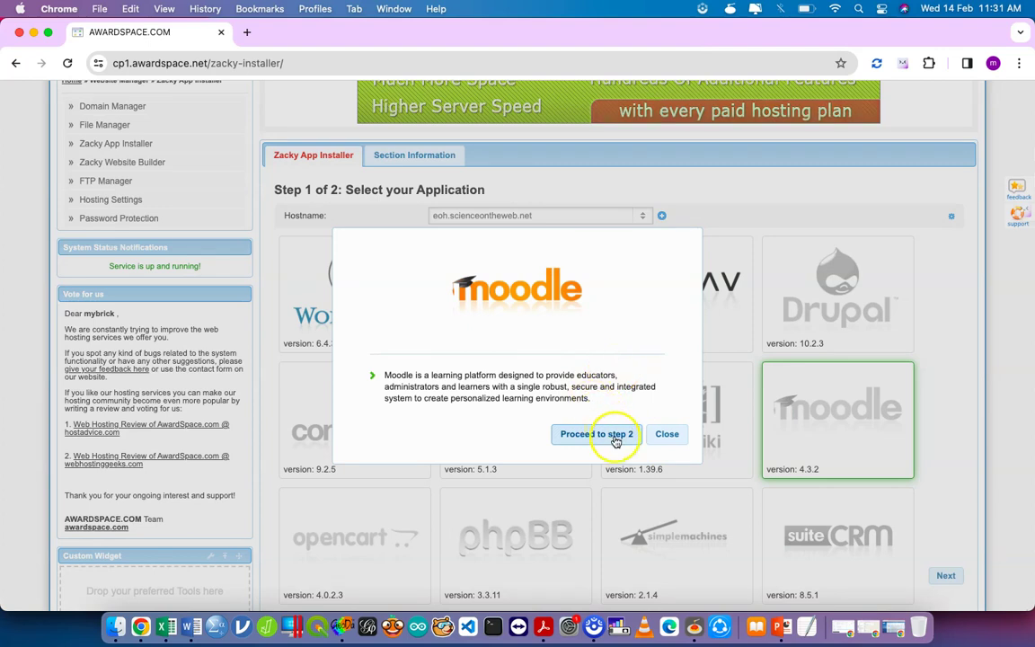
pyautogui.click(667, 436)
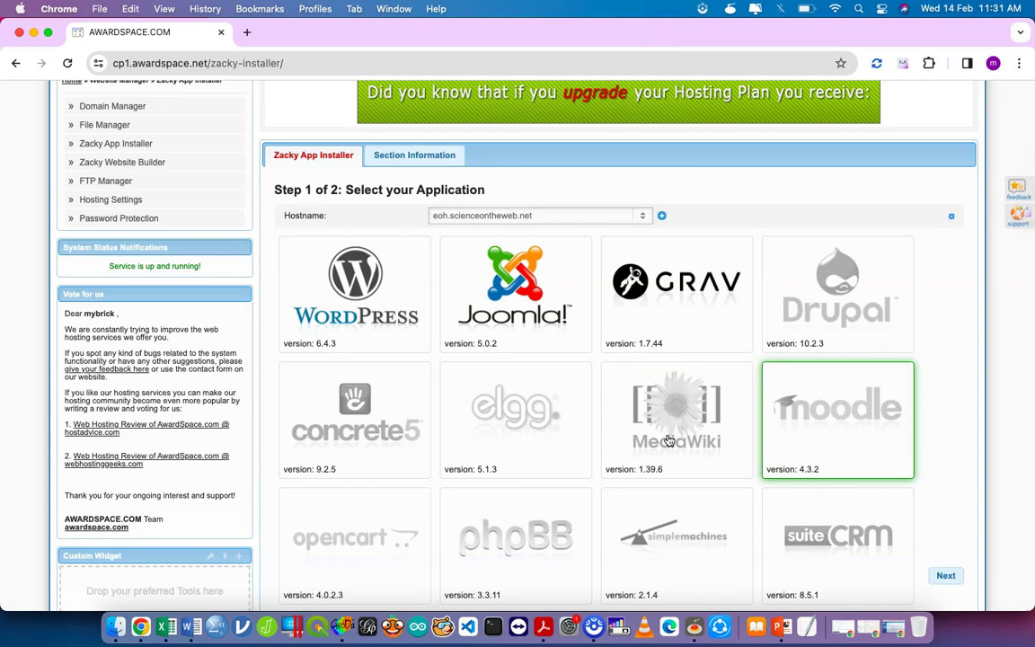
pyautogui.click(331, 310)
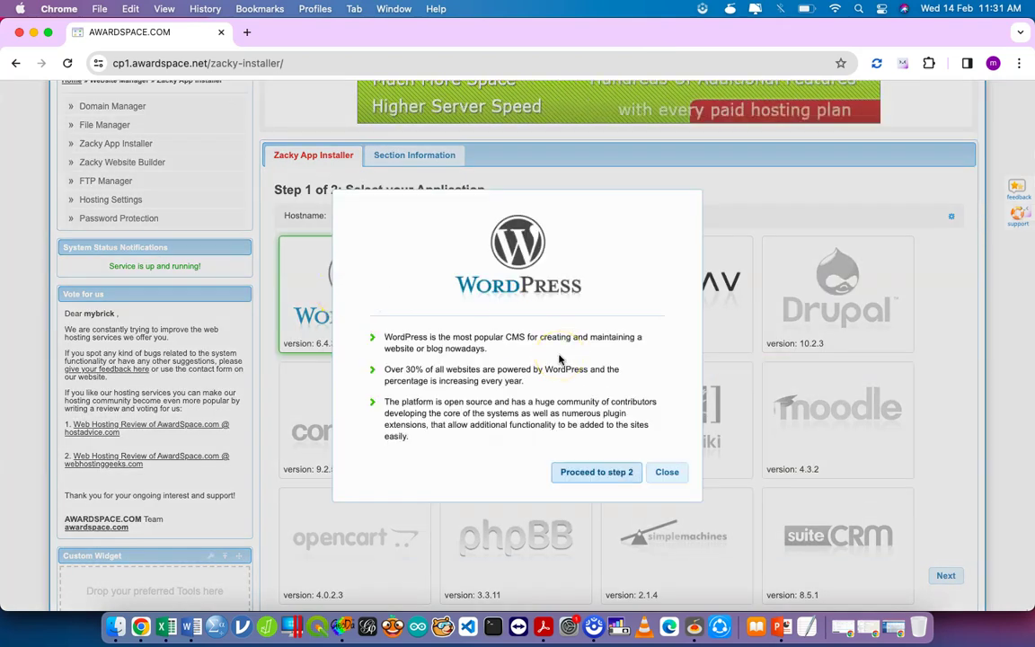
pyautogui.click(591, 476)
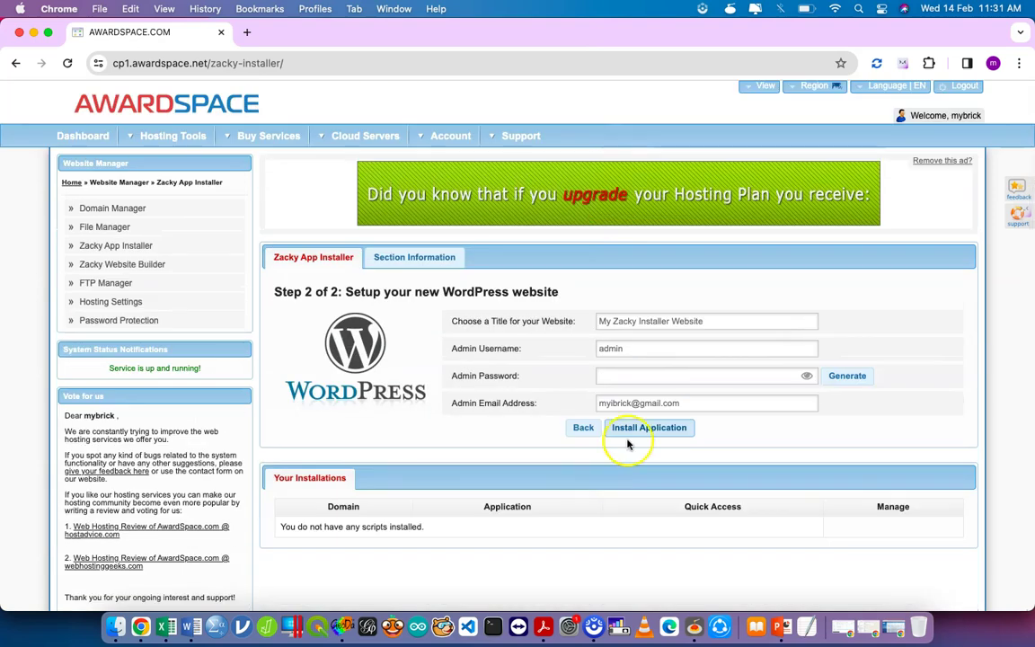
# - Set the site title to 'Indoor Air Quality', enter an admin password, and install WordPress
pyautogui.doubleClick(731, 322)
pyautogui.tripleClick(732, 323)
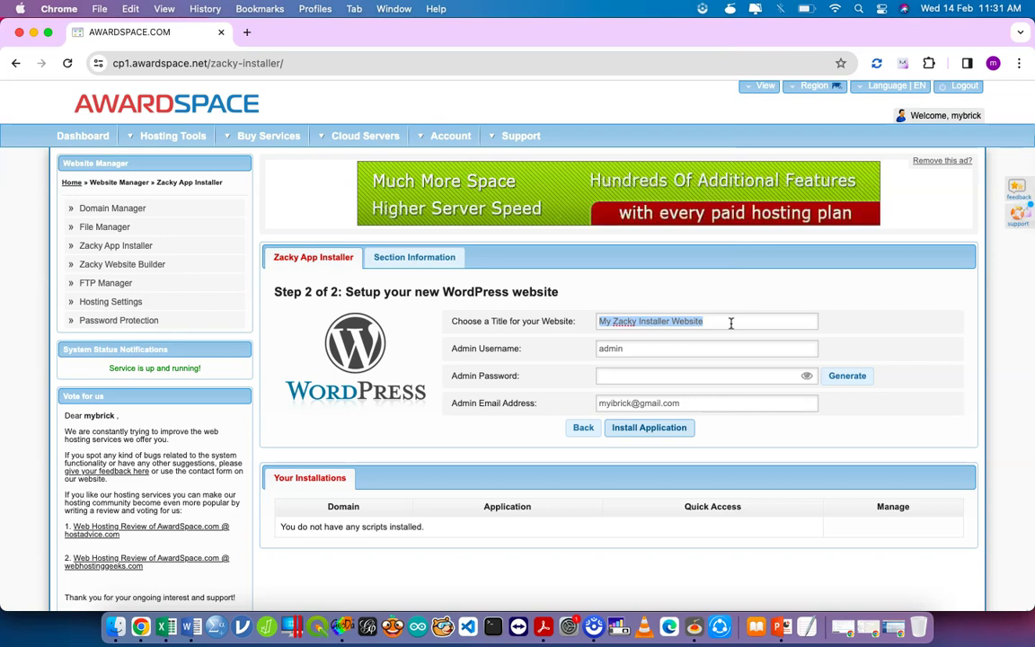
pyautogui.write('In')
pyautogui.click(769, 352)
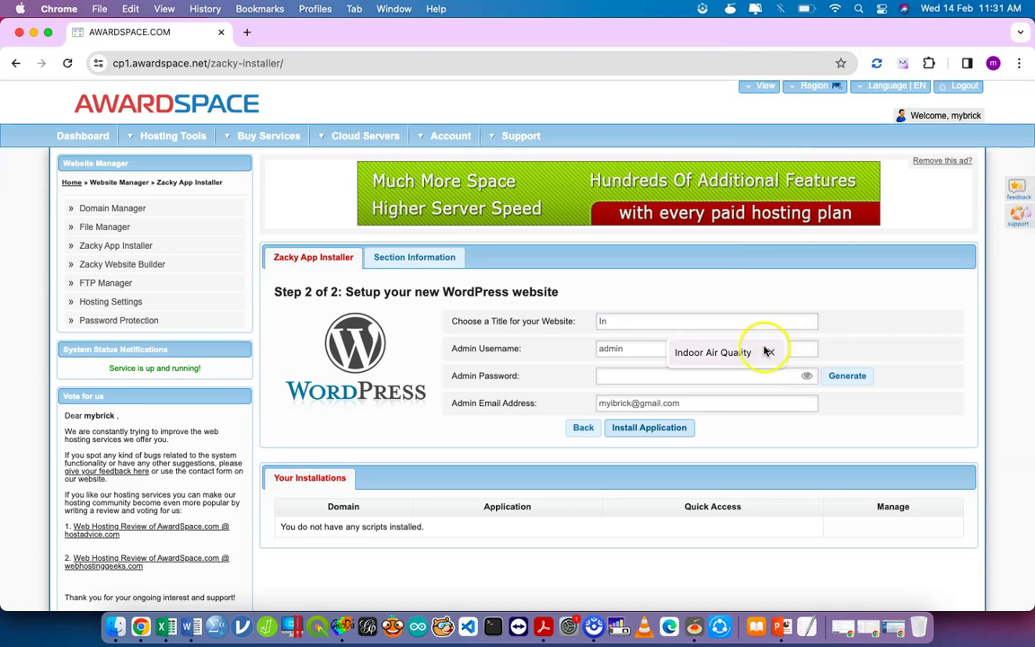
pyautogui.click(637, 374)
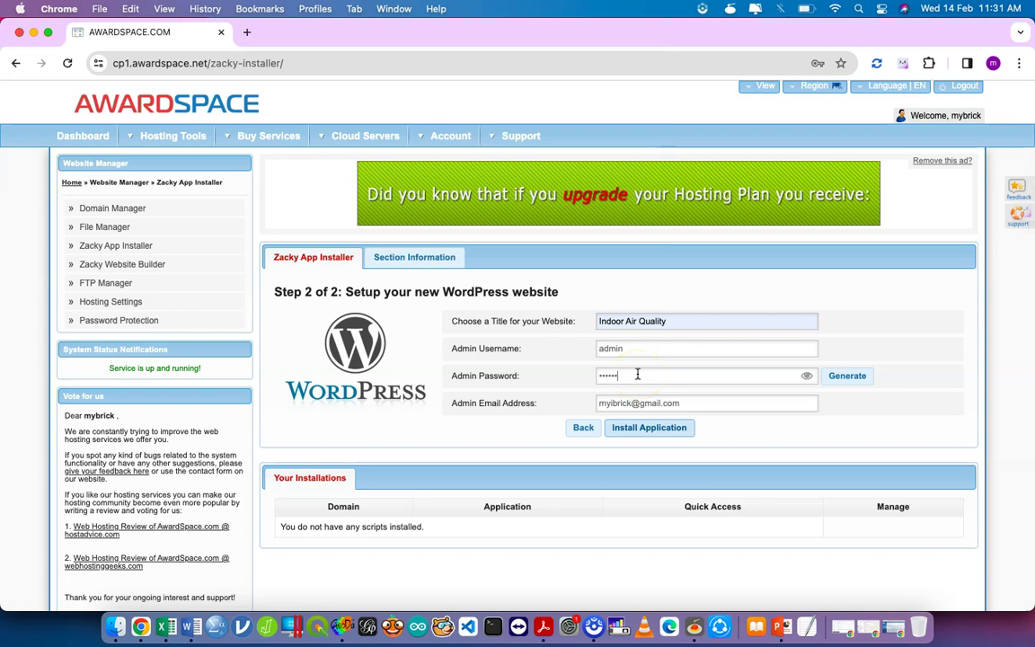
pyautogui.click(672, 431)
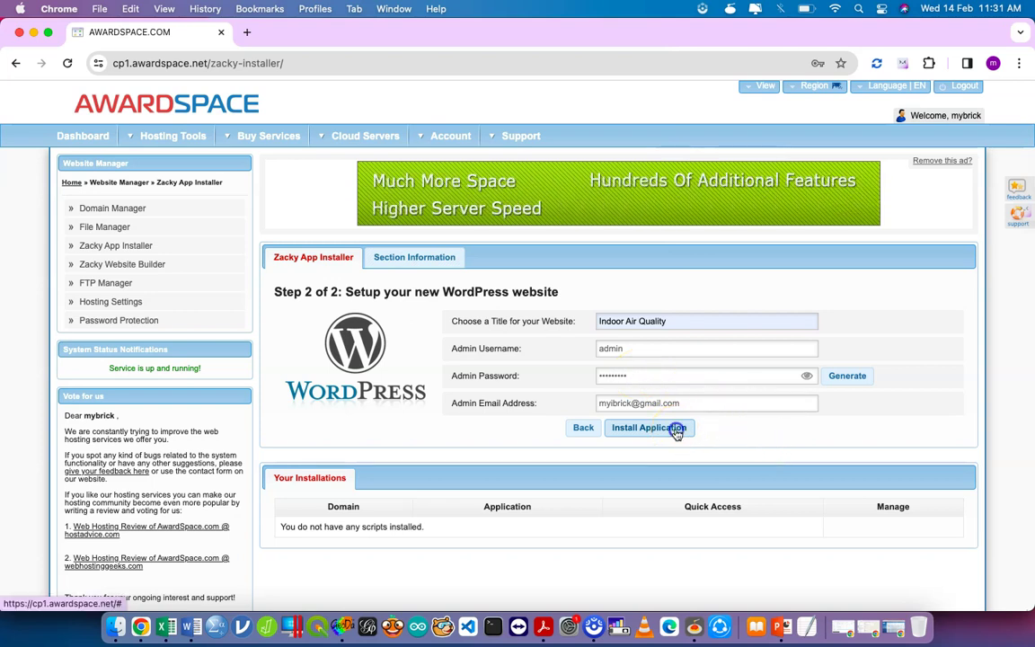
pyautogui.click(676, 432)
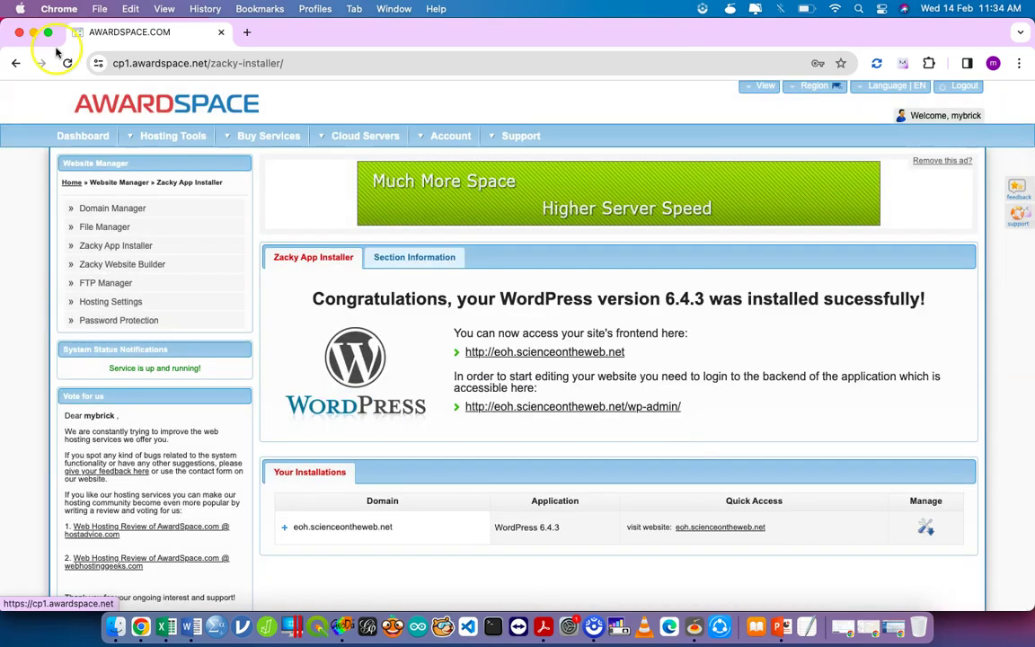
# - Preview the new site's front page and admin login in tabs, then reload the installer page
pyautogui.click(63, 61)
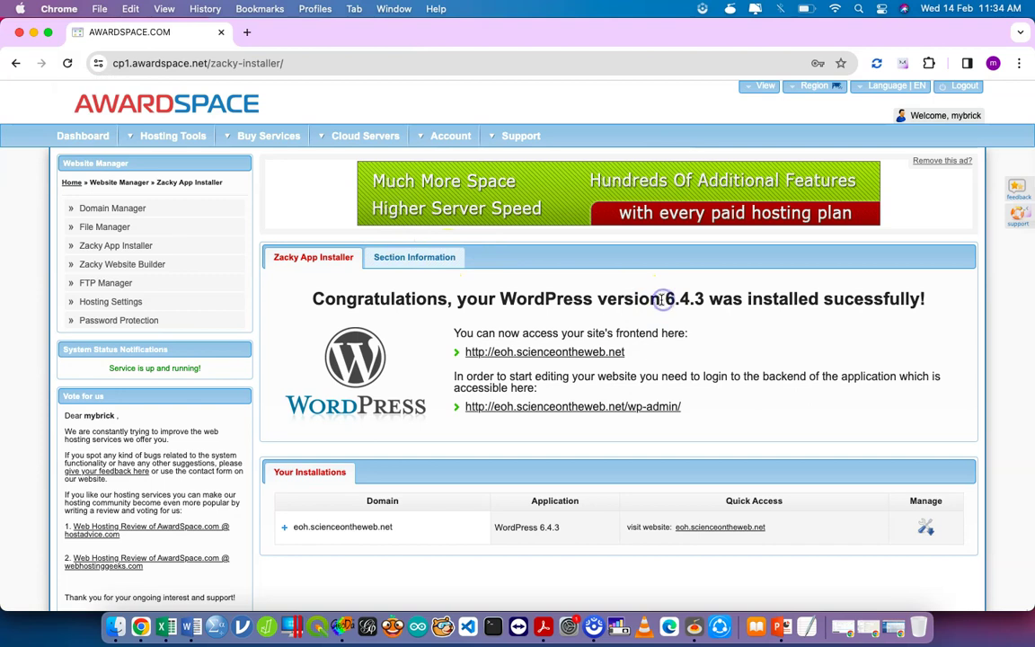
pyautogui.click(602, 354)
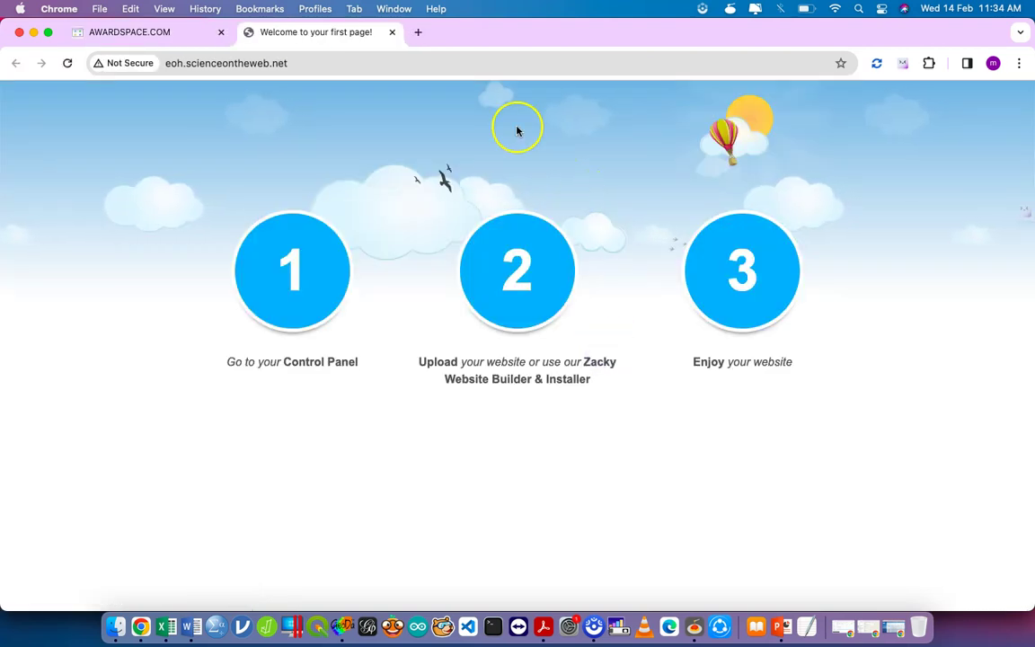
pyautogui.click(391, 34)
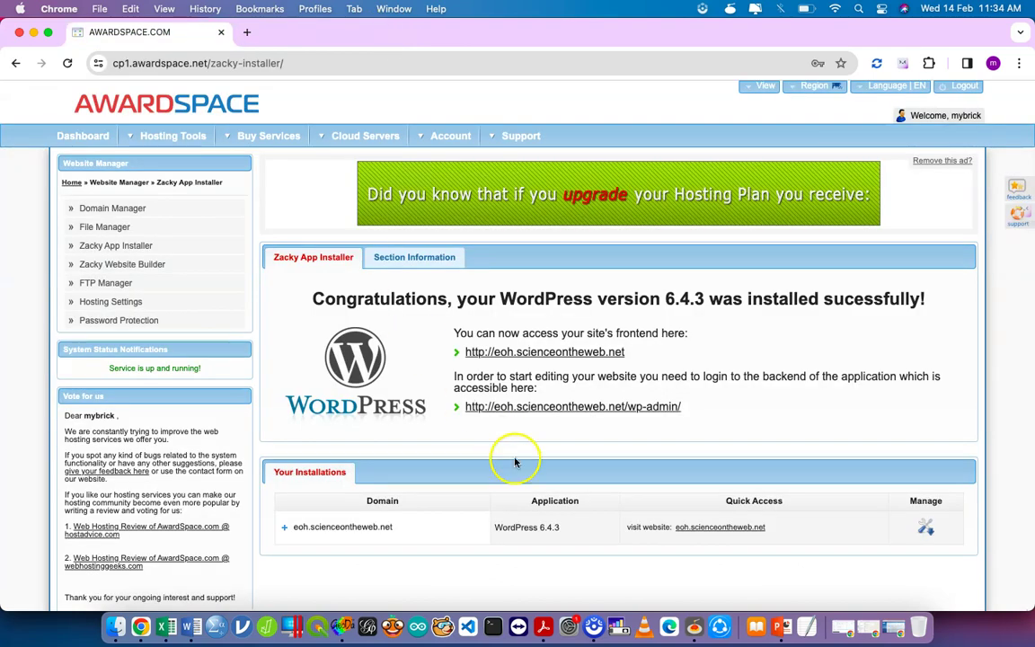
pyautogui.click(721, 528)
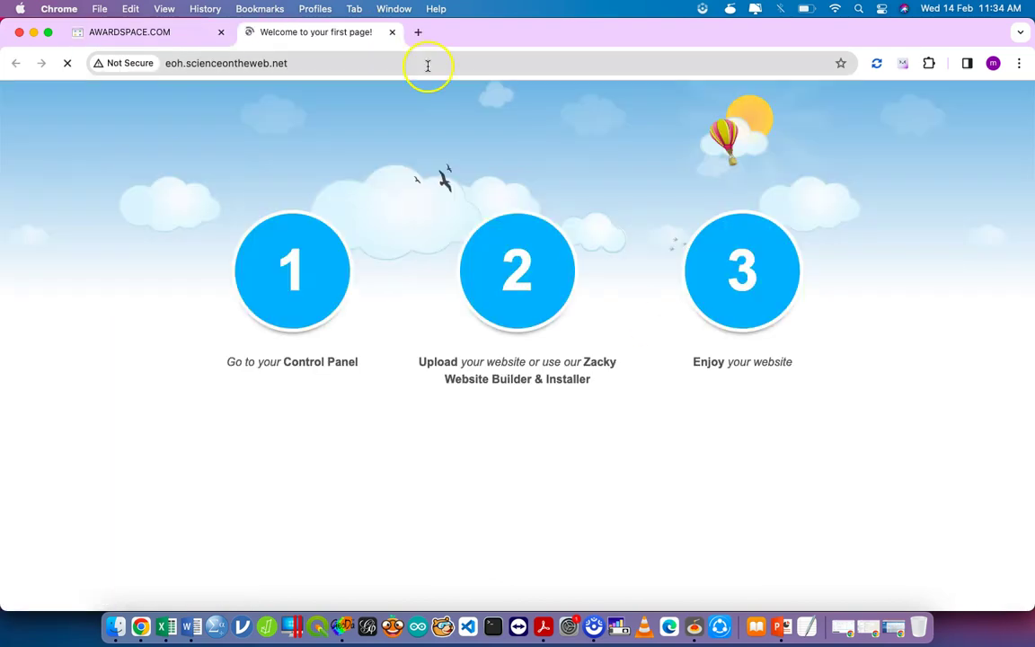
pyautogui.click(391, 35)
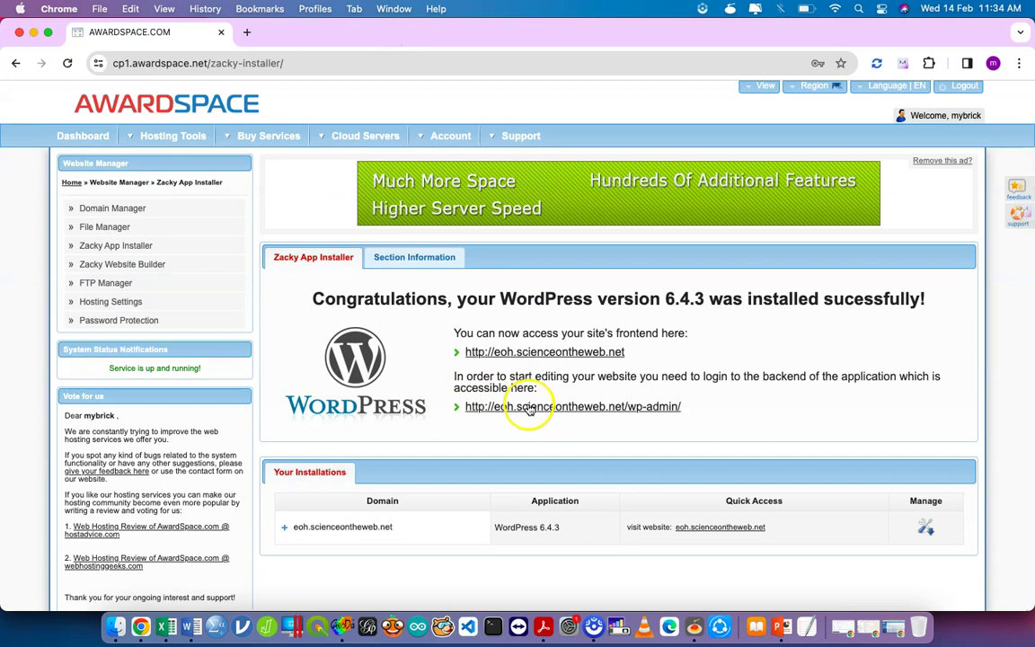
pyautogui.click(530, 406)
pyautogui.click(391, 33)
pyautogui.click(67, 63)
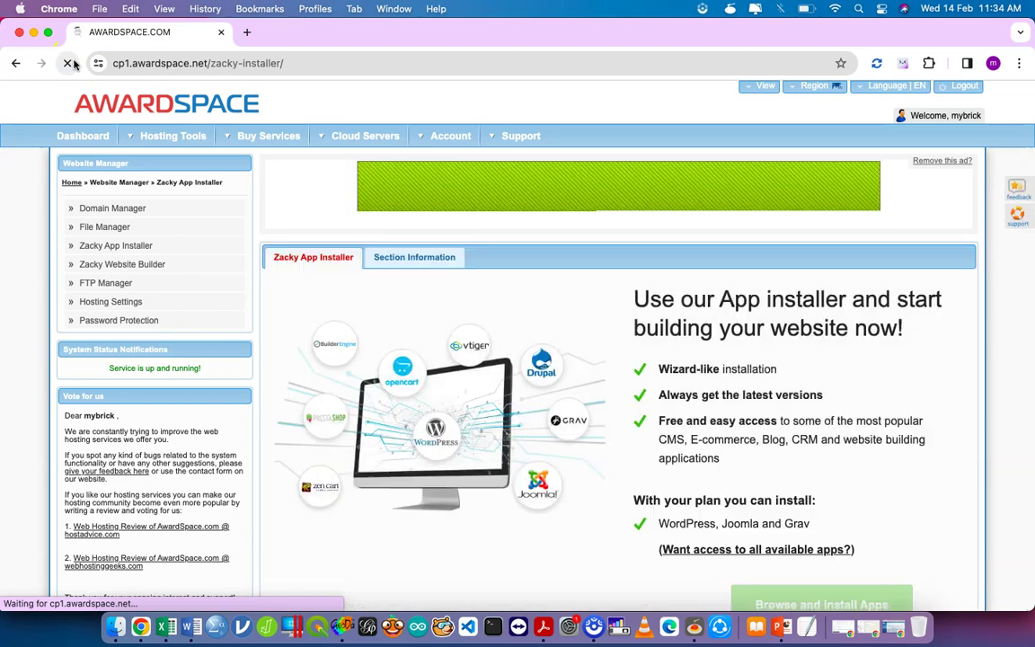
# - Open eoh.scienceontheweb.net from Domain Manager to verify it works, then return to the panel
pyautogui.moveTo(171, 136)
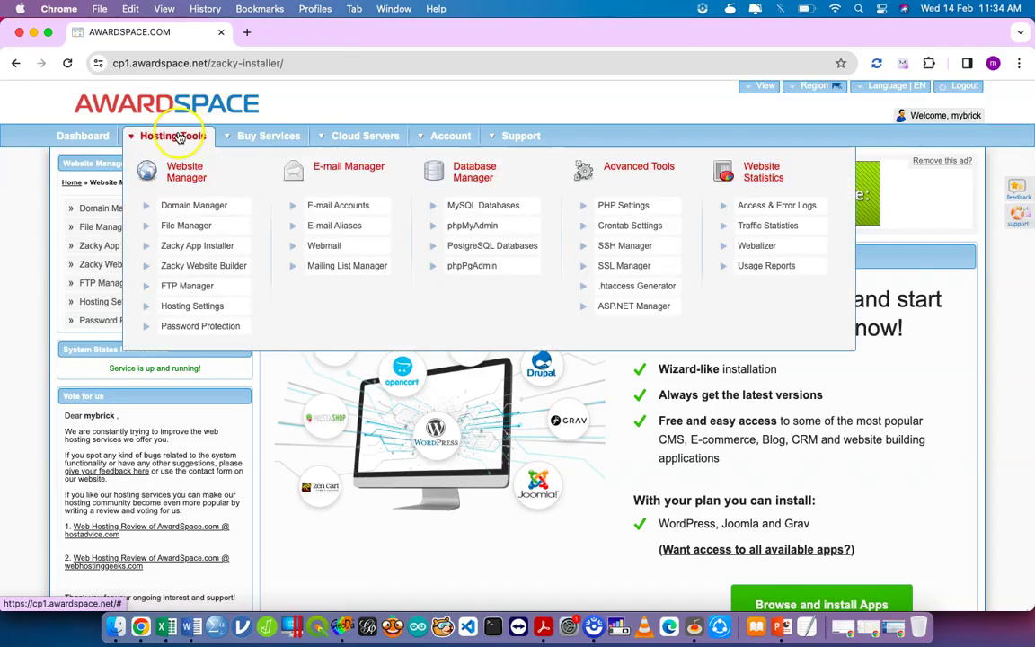
pyautogui.click(195, 206)
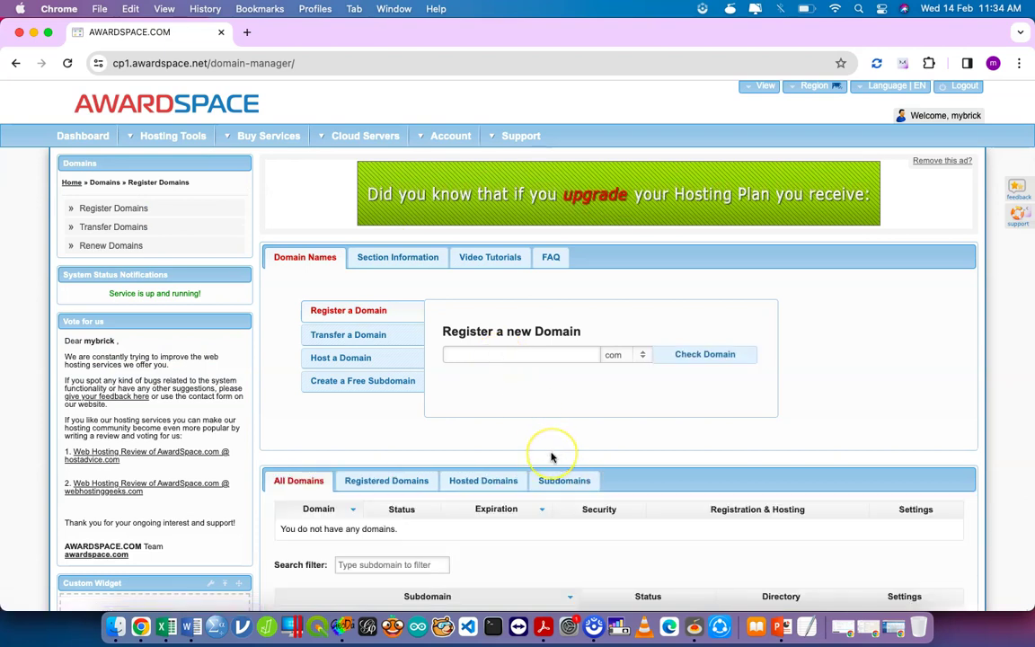
pyautogui.scroll(-3, 552, 456)
pyautogui.moveTo(650, 494)
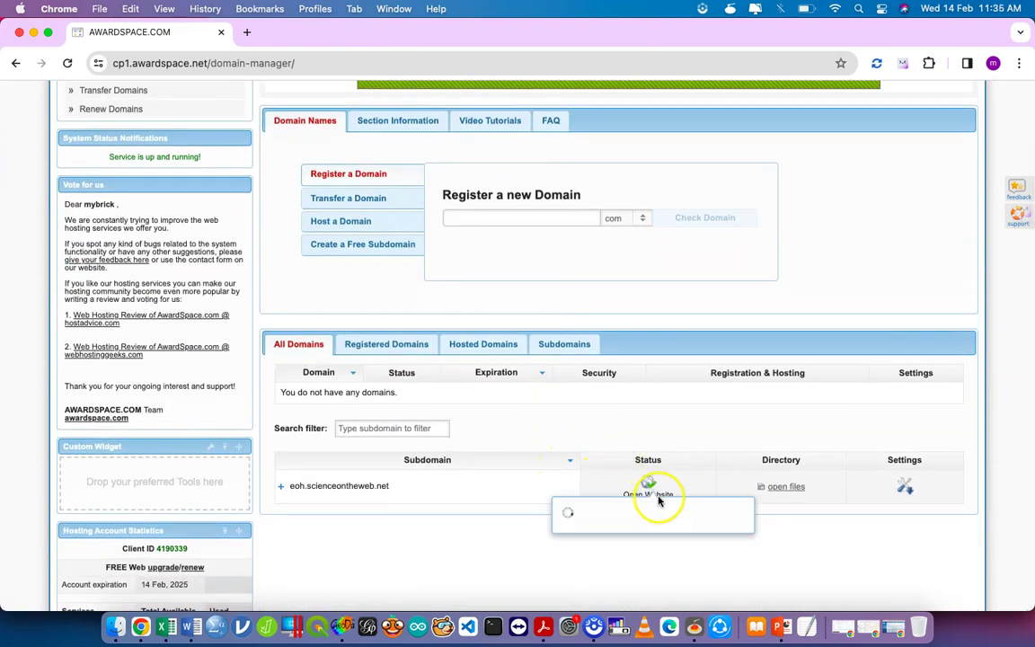
pyautogui.click(648, 494)
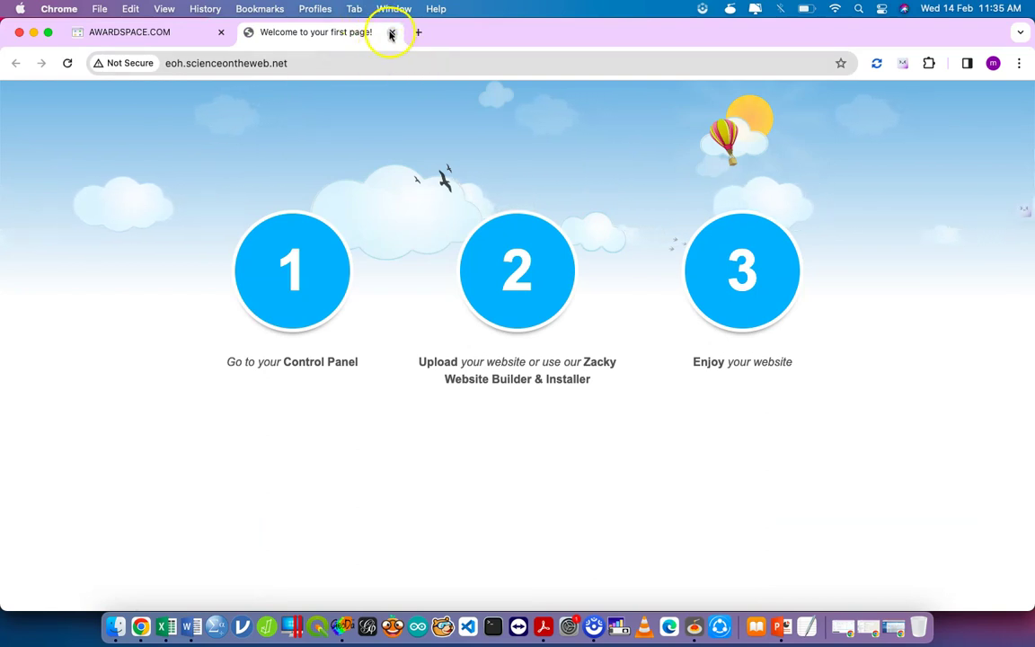
pyautogui.click(392, 32)
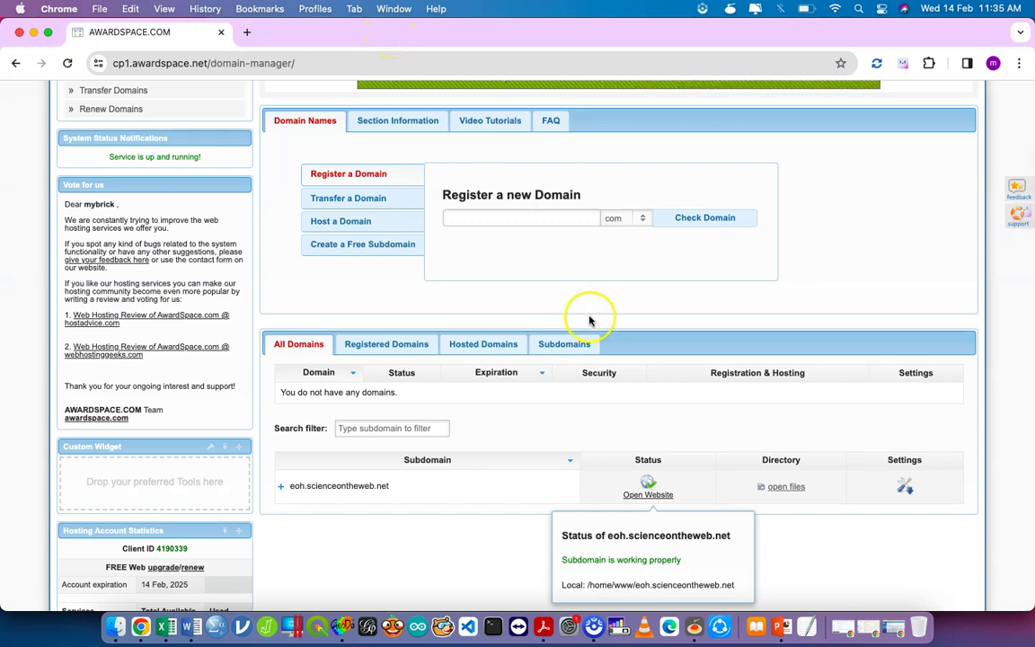
pyautogui.click(649, 491)
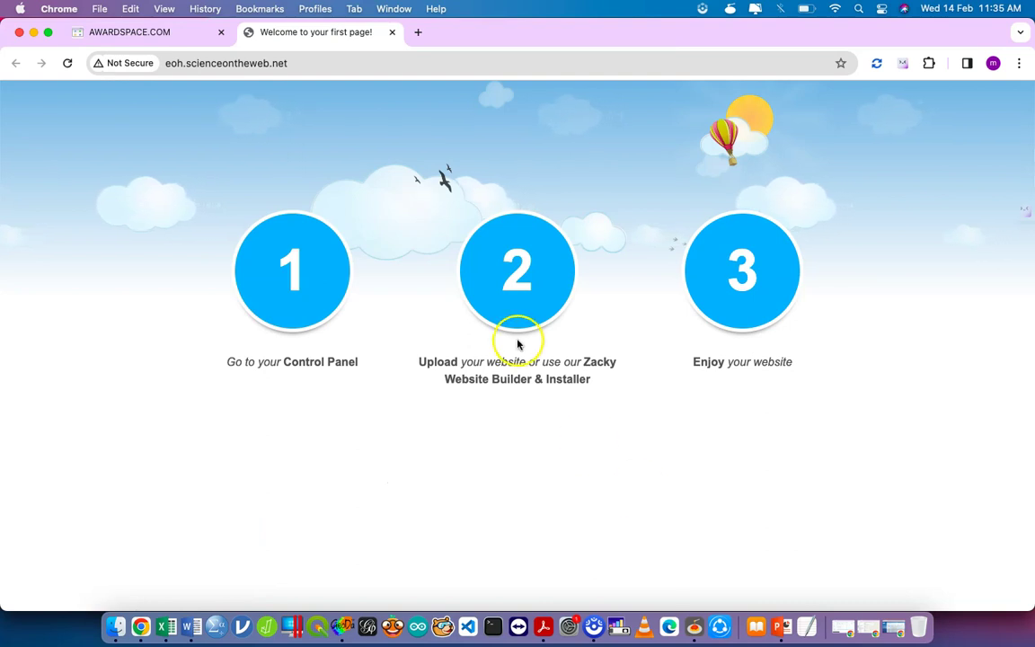
pyautogui.click(135, 31)
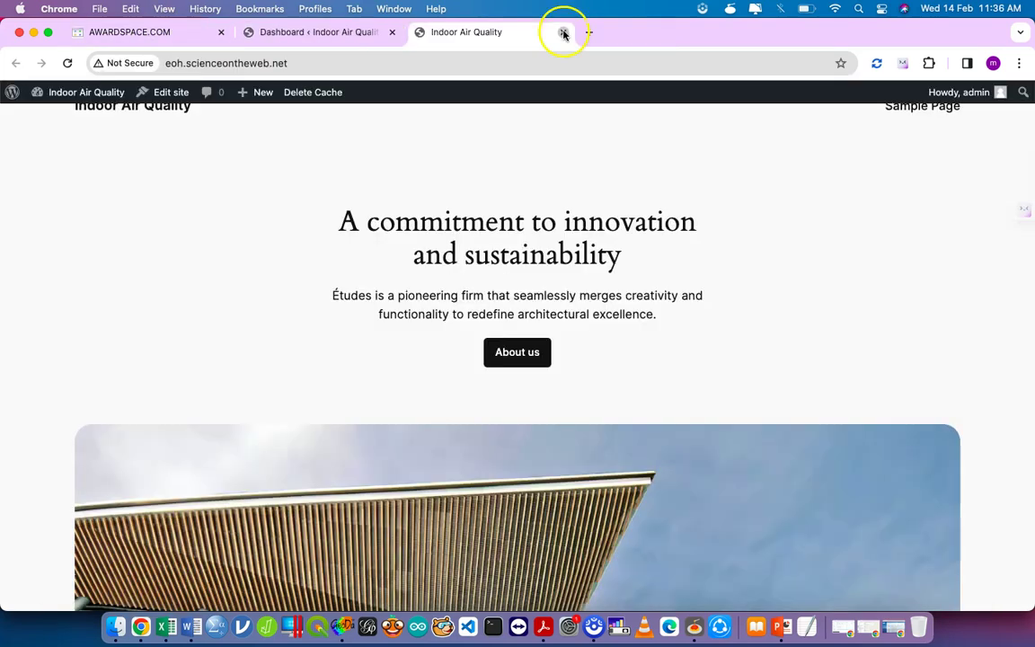
# - Close the dashboard and site tabs, then open eoh.scienceontheweb.net from Domain Manager's subdomains
pyautogui.click(562, 33)
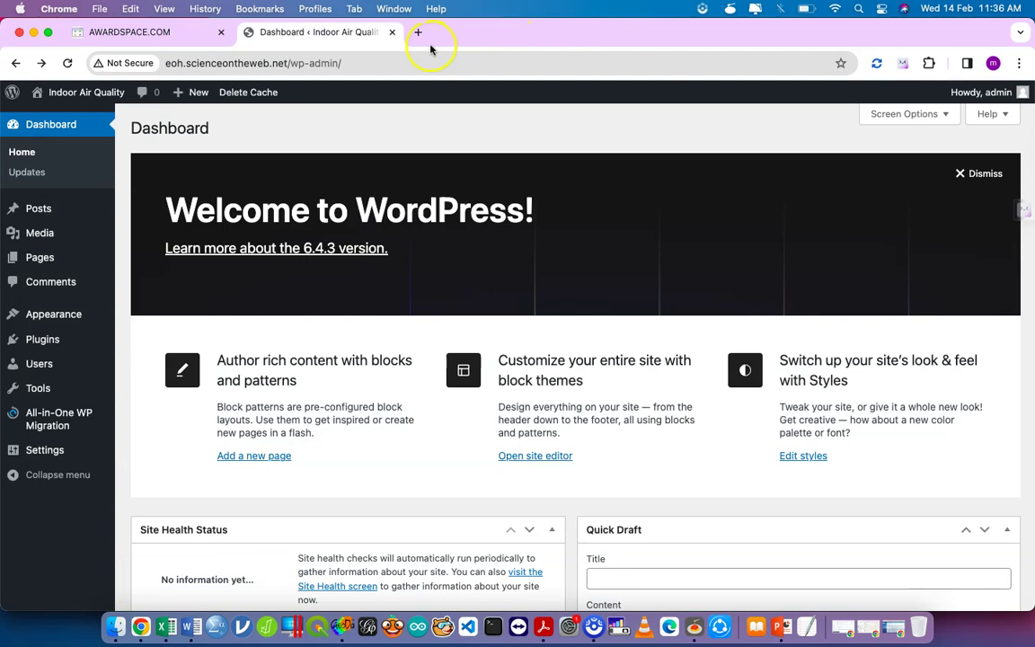
pyautogui.click(389, 33)
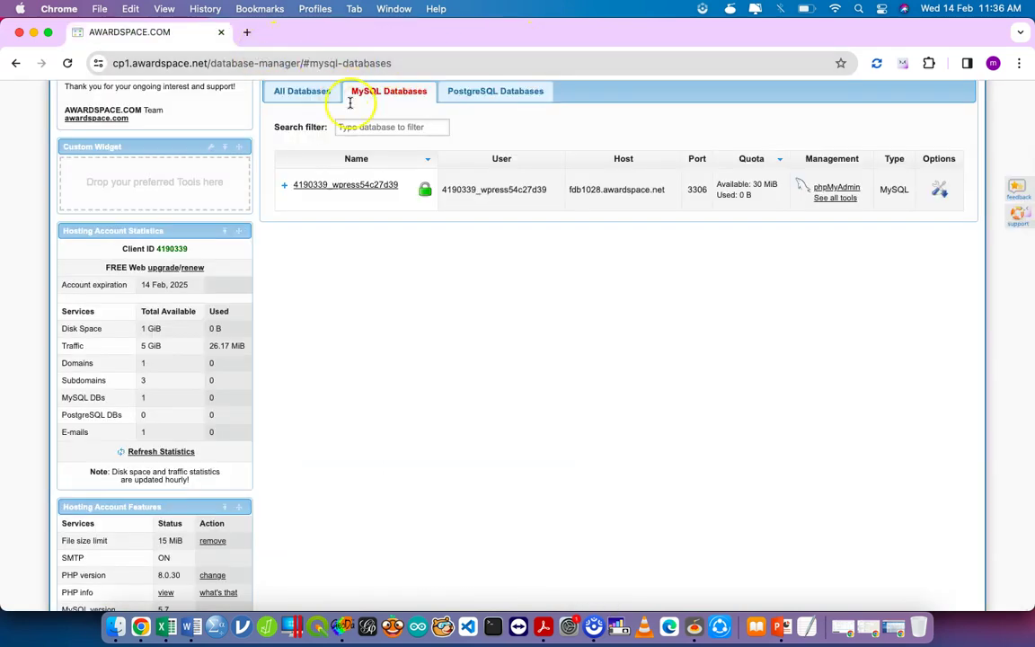
pyautogui.scroll(10, 497, 213)
pyautogui.moveTo(172, 136)
pyautogui.click(173, 206)
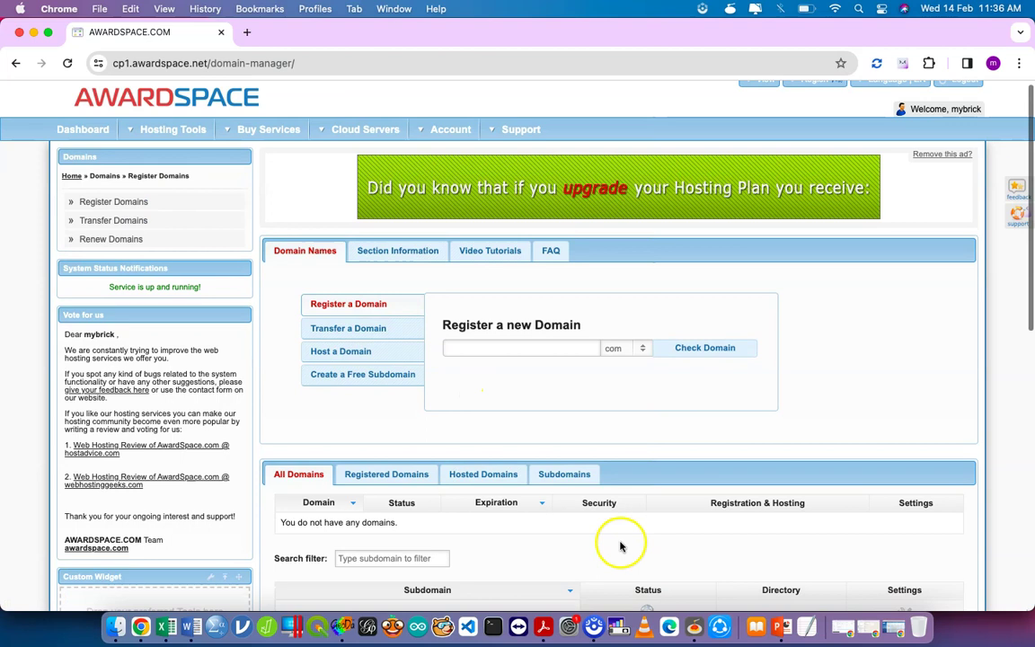
pyautogui.scroll(-2, 619, 543)
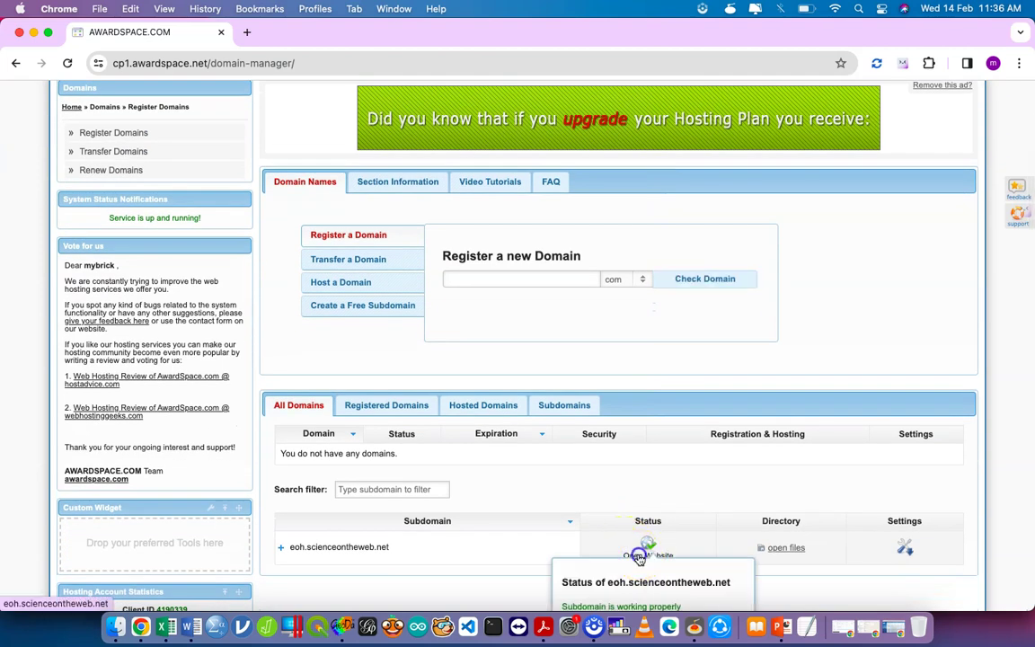
pyautogui.click(642, 552)
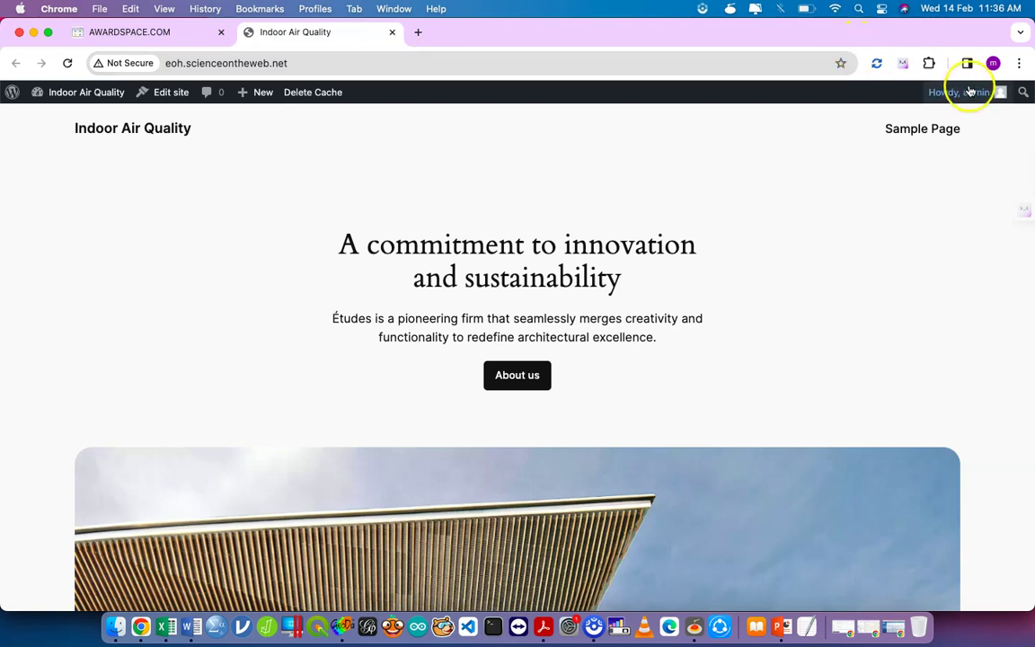
# - Log out of the WordPress admin and go to eoh.scienceontheweb.net/wp-admin
pyautogui.moveTo(969, 92)
pyautogui.click(932, 163)
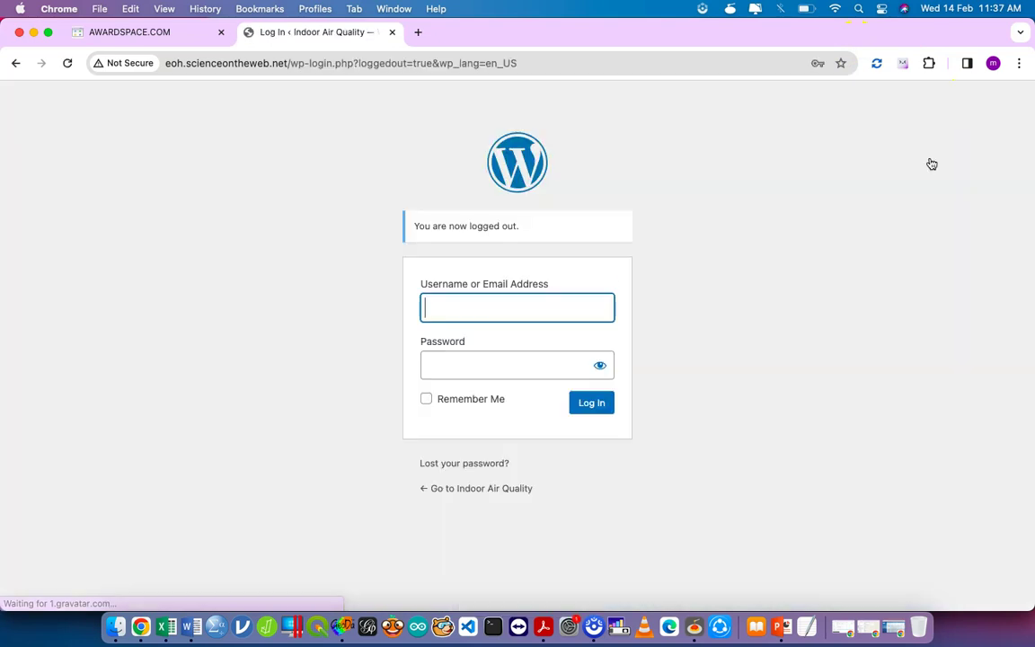
pyautogui.click(493, 62)
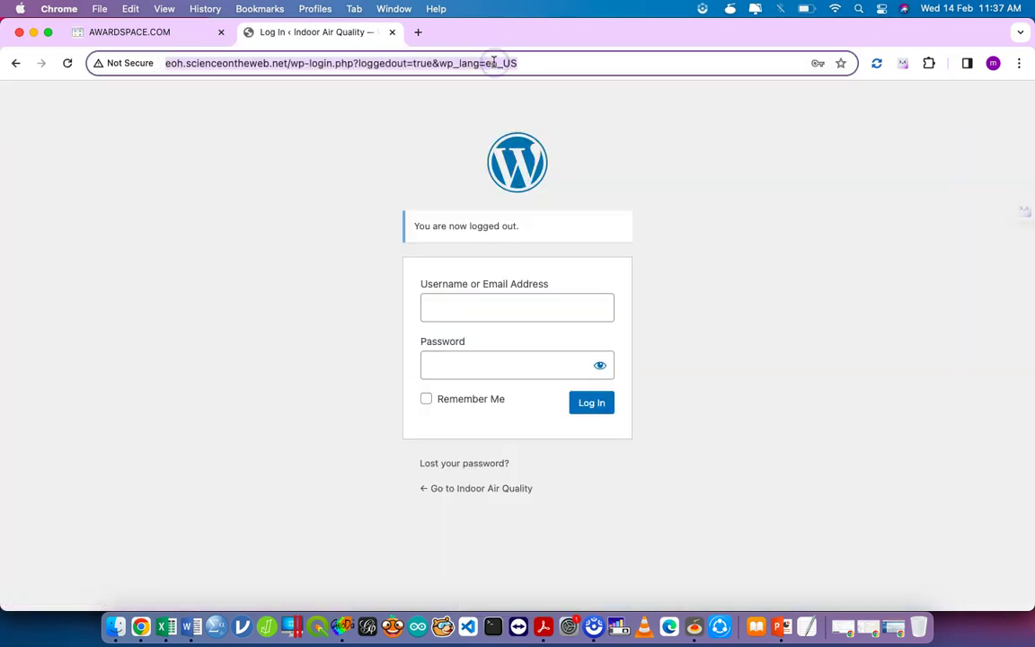
pyautogui.click(512, 63)
pyautogui.moveTo(512, 62); pyautogui.dragTo(295, 69)
pyautogui.press('BackSpace')
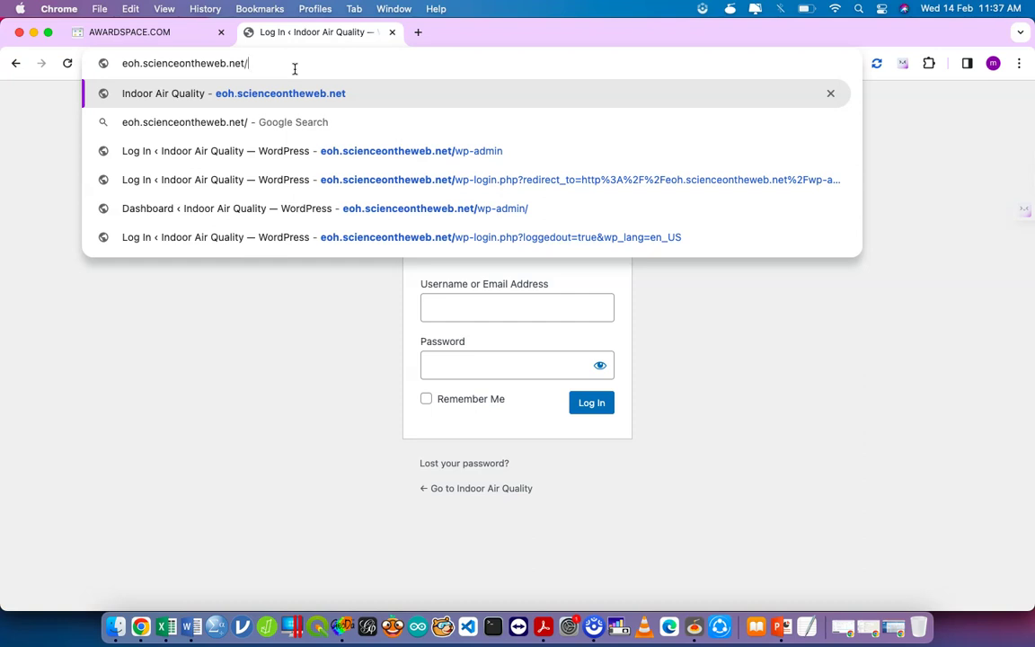
pyautogui.press('BackSpace')
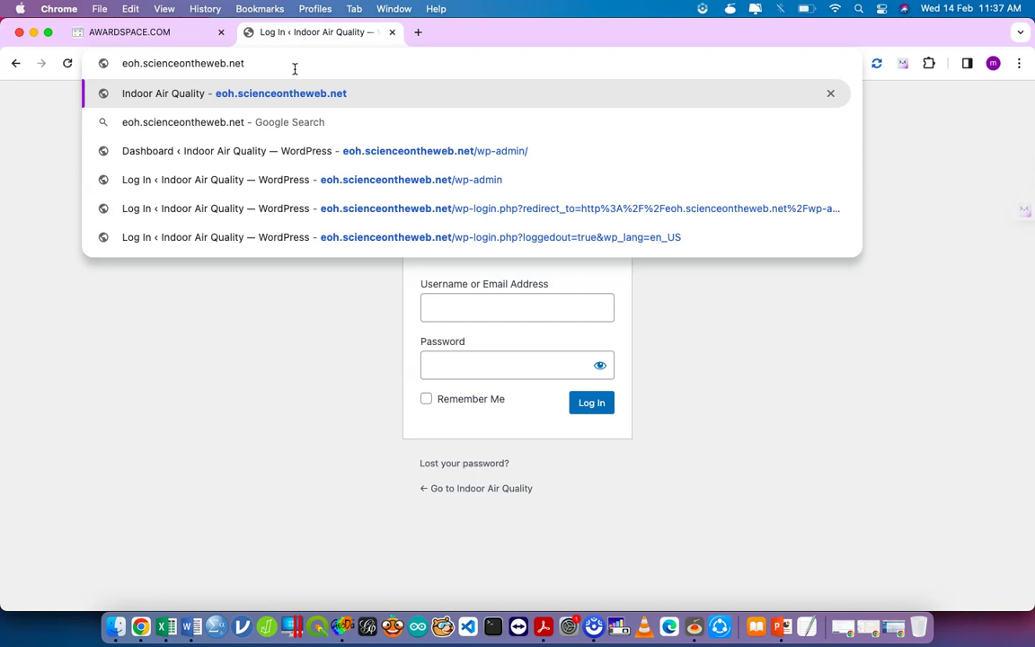
pyautogui.write('/wp')
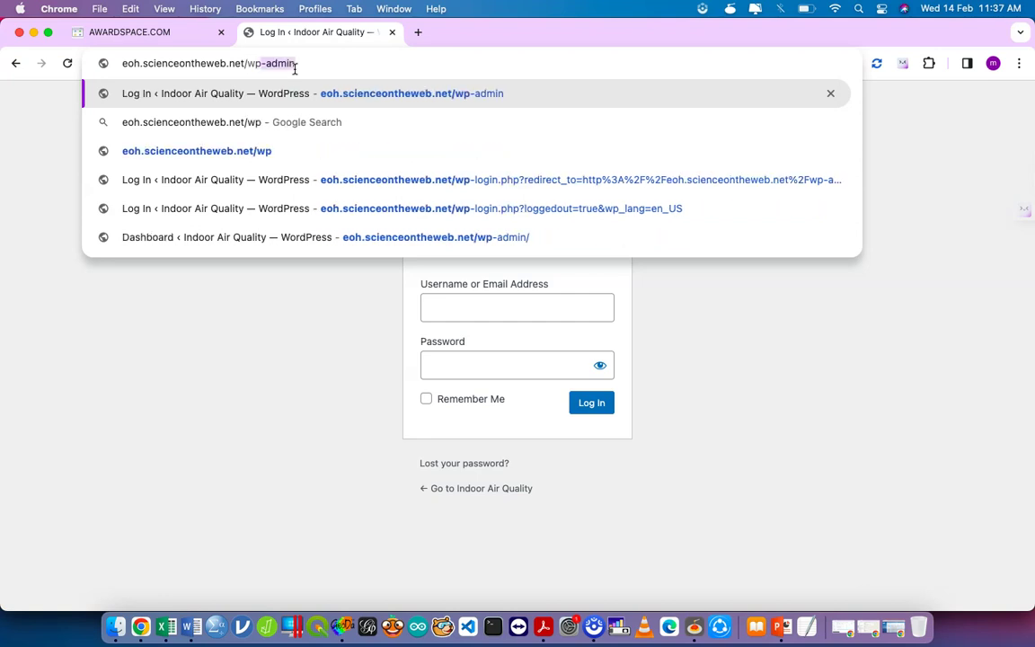
pyautogui.write('-admin')
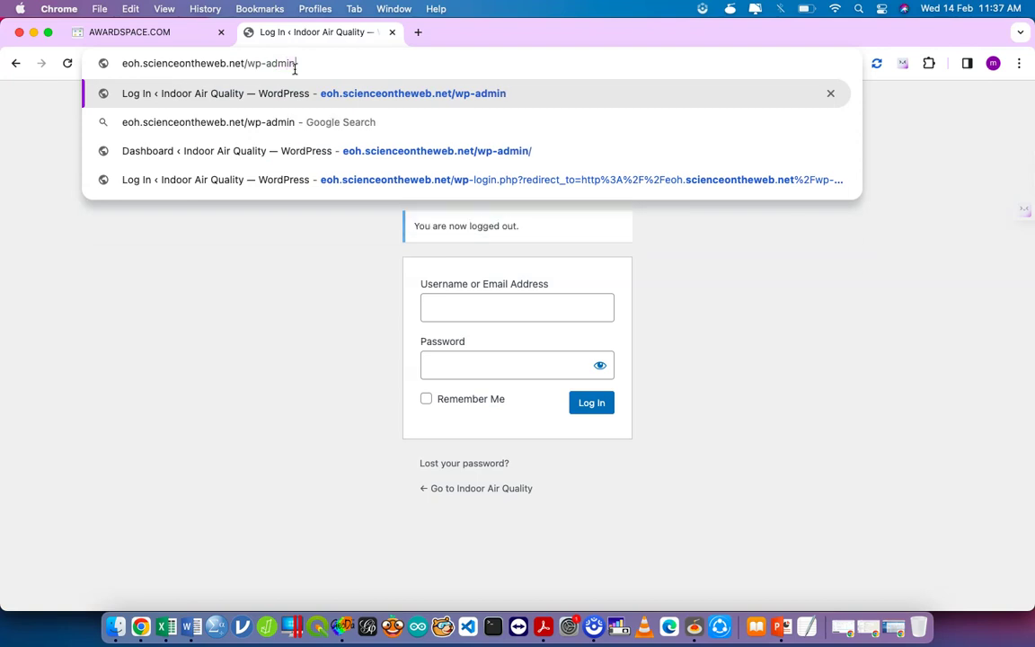
pyautogui.press('Return')
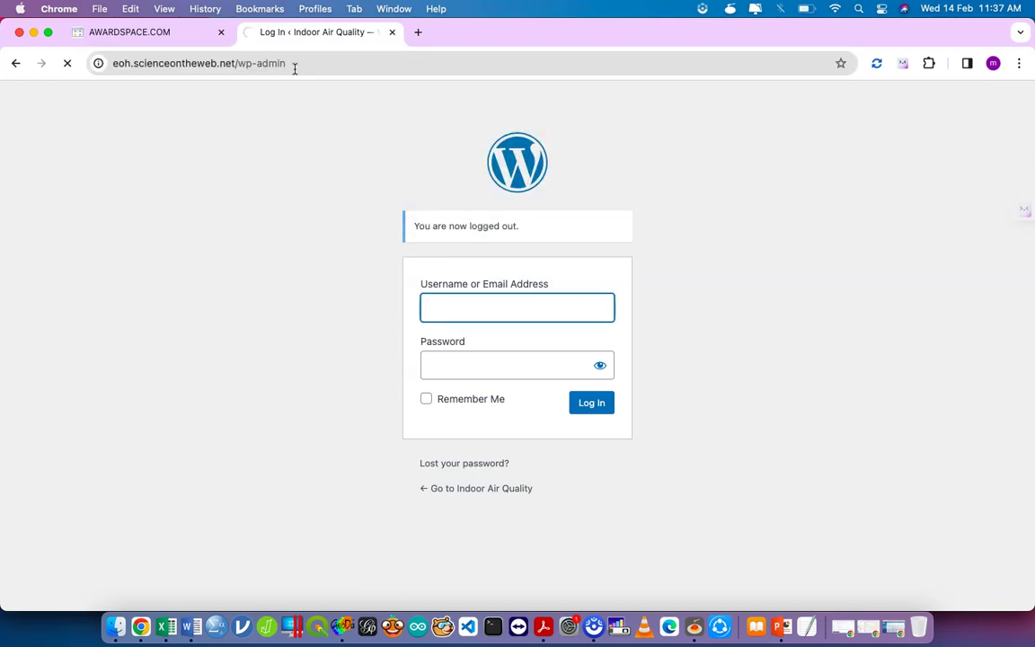
# - Log in with username admin and the account password
pyautogui.click(593, 266)
pyautogui.write('admin')
pyautogui.press('Tab')
pyautogui.write('••••••••••')
pyautogui.click(593, 362)
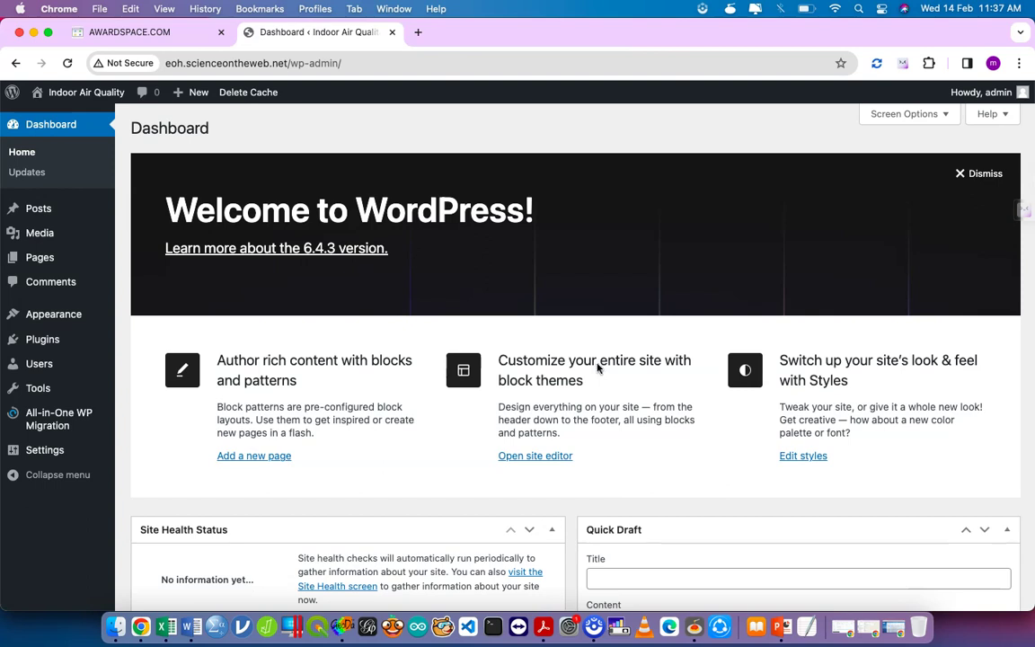
# - Open the live site in a new tab, view it, and return to the Dashboard
pyautogui.moveTo(90, 92)
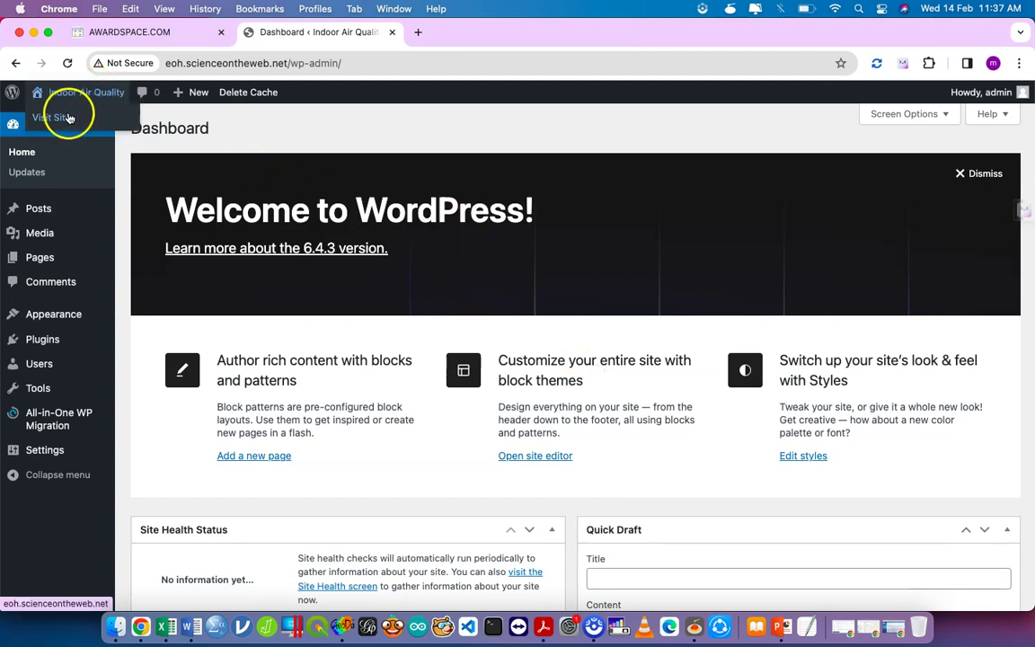
pyautogui.click(66, 118)
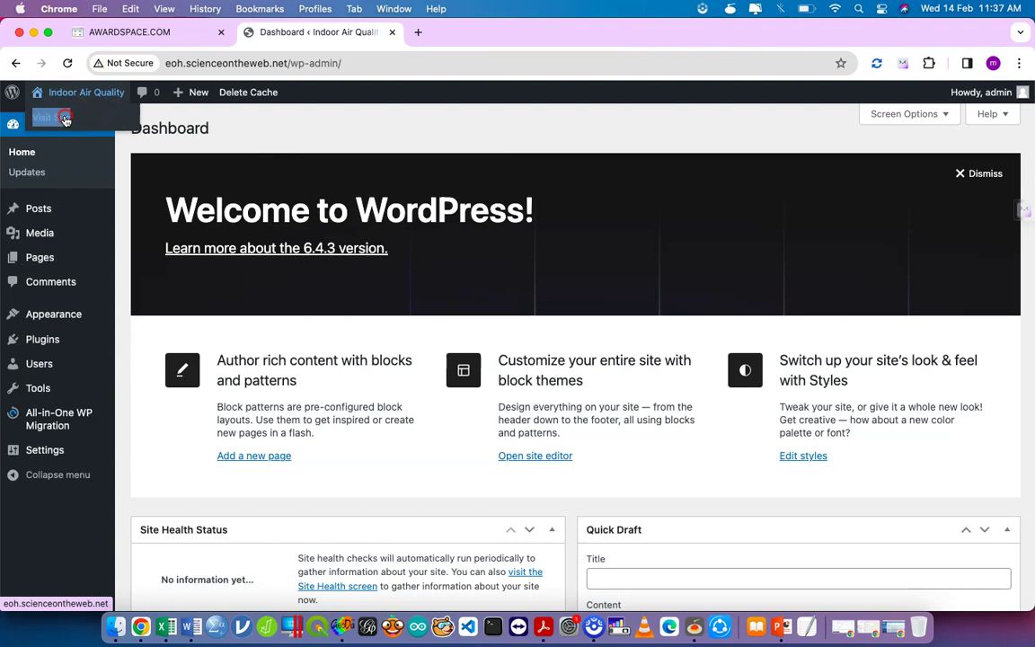
pyautogui.rightClick(66, 119)
pyautogui.click(79, 122)
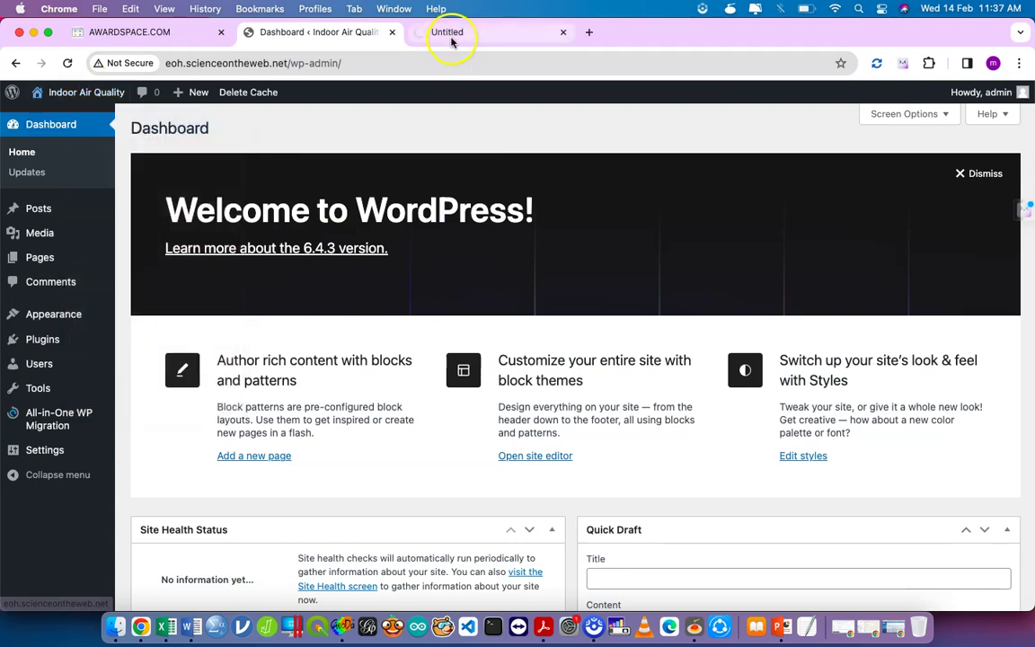
pyautogui.click(452, 36)
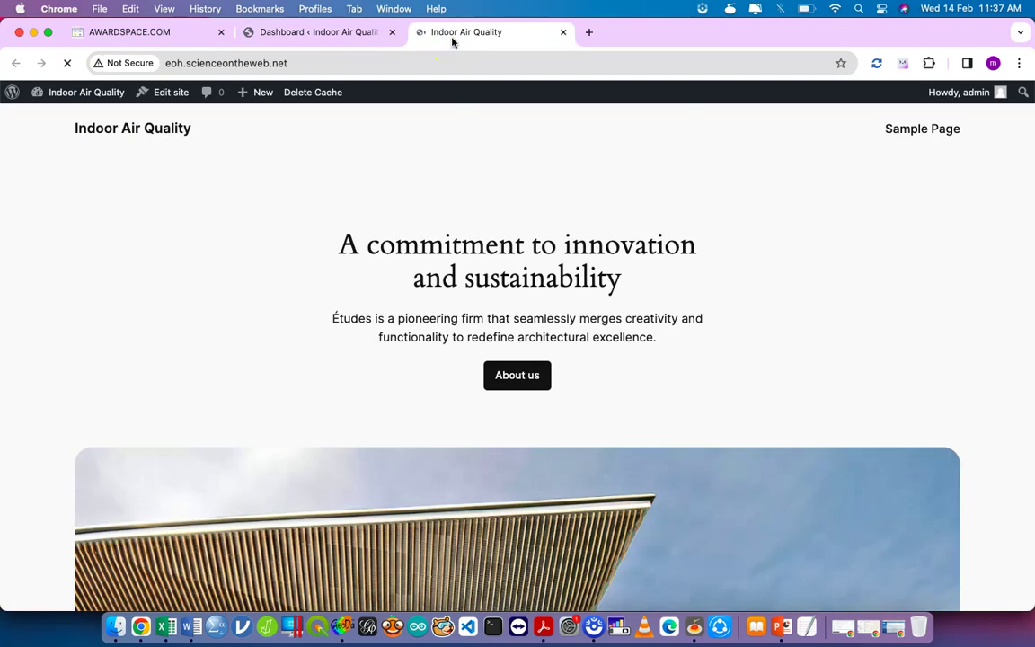
pyautogui.click(349, 29)
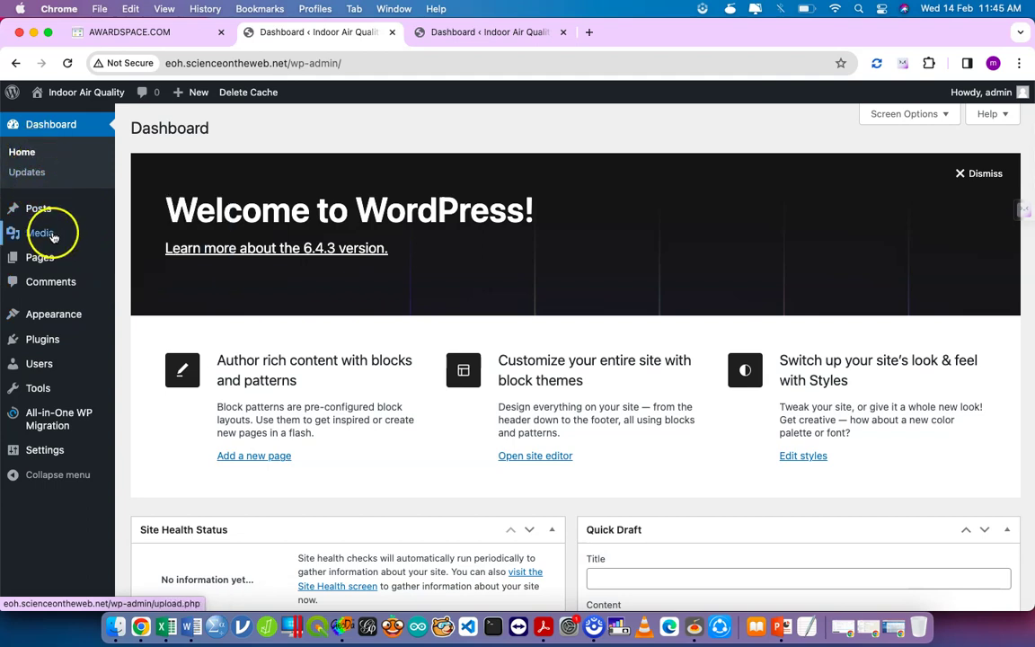
# - Go to Users > All Users and start adding a new user
pyautogui.moveTo(51, 238)
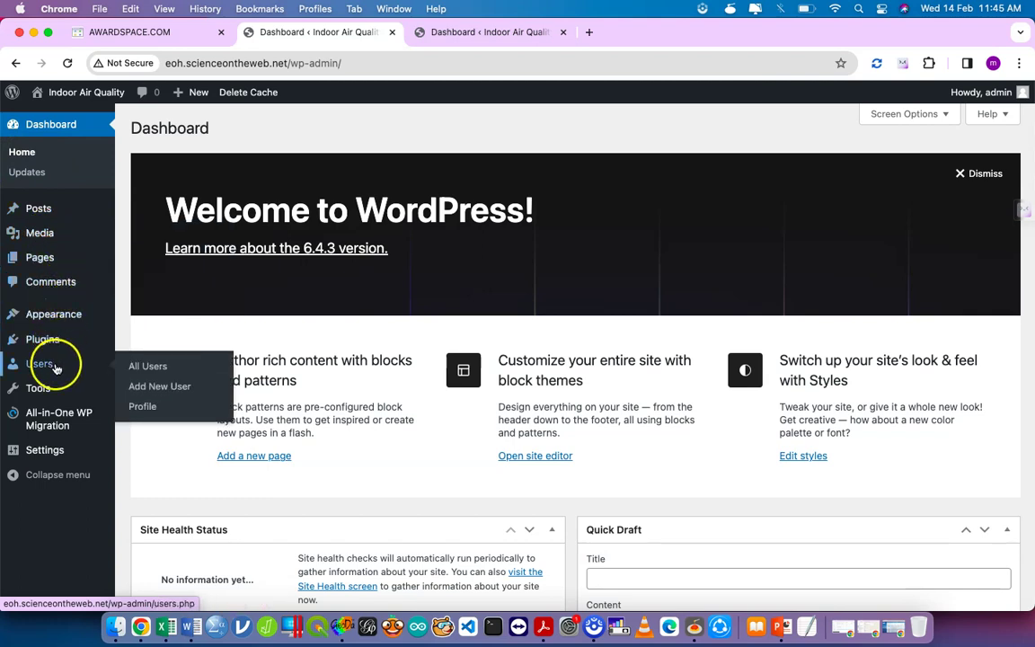
pyautogui.moveTo(61, 447)
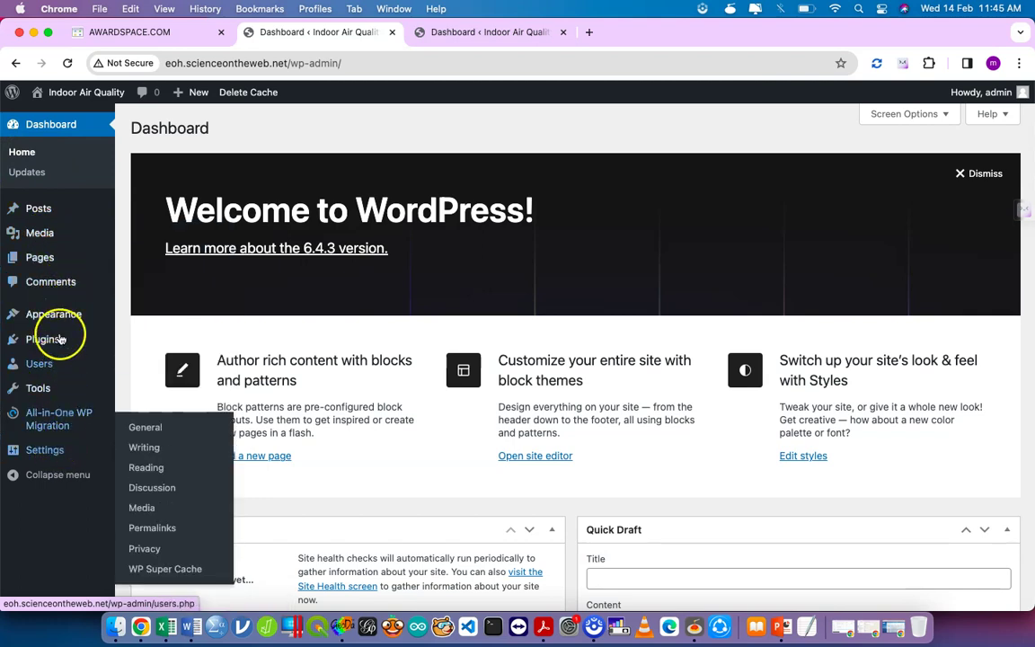
pyautogui.moveTo(51, 346)
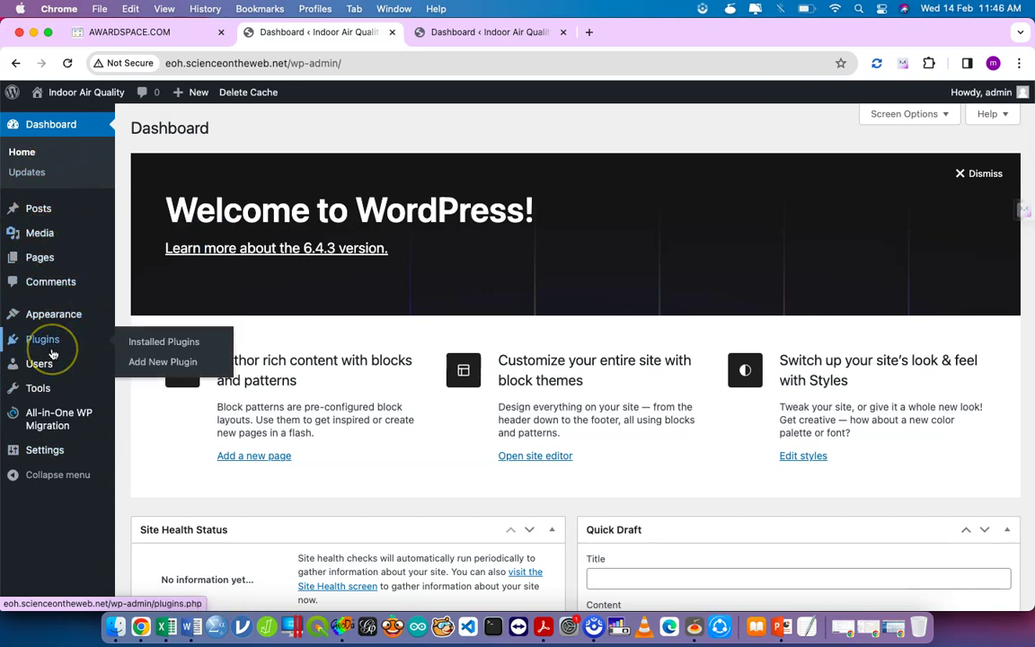
pyautogui.moveTo(57, 372)
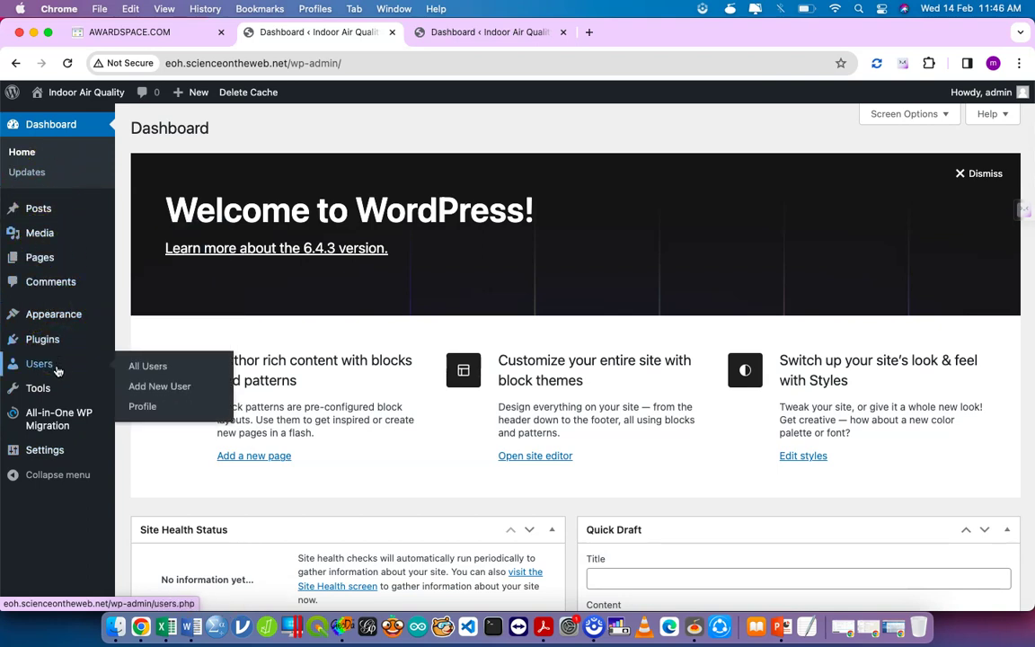
pyautogui.click(143, 368)
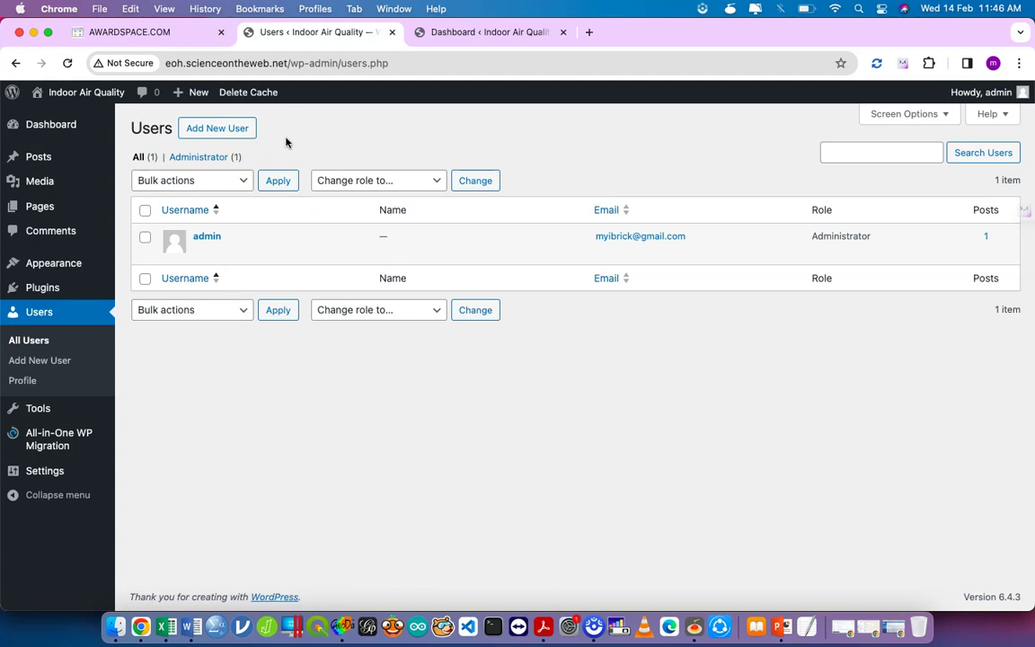
pyautogui.click(229, 137)
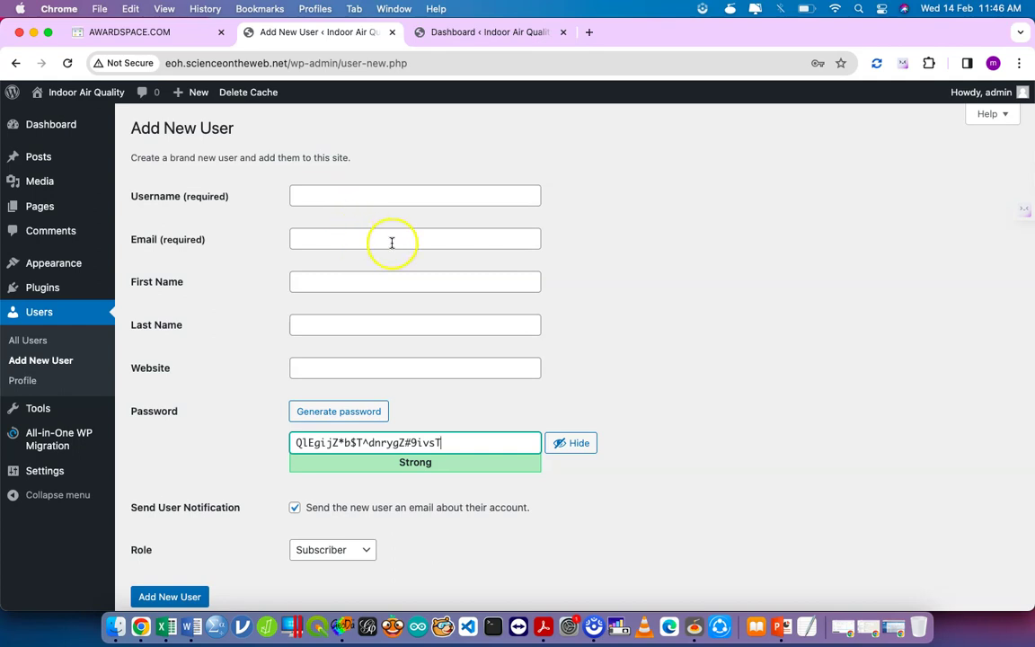
# - Enter the new user's username and an e-mail address built from it
pyautogui.click(344, 205)
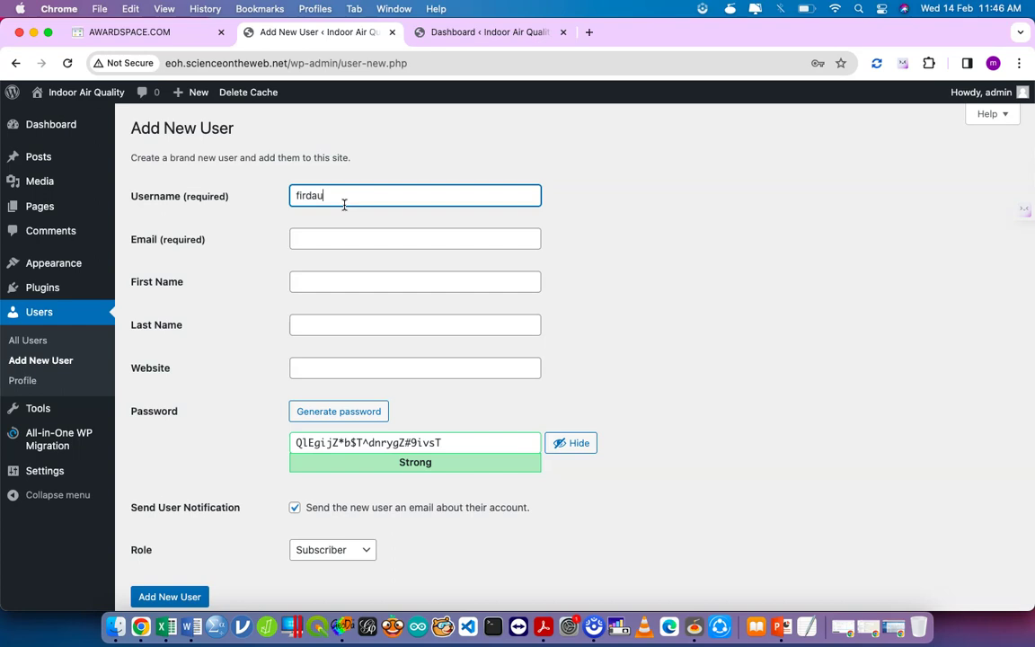
pyautogui.press('Tab')
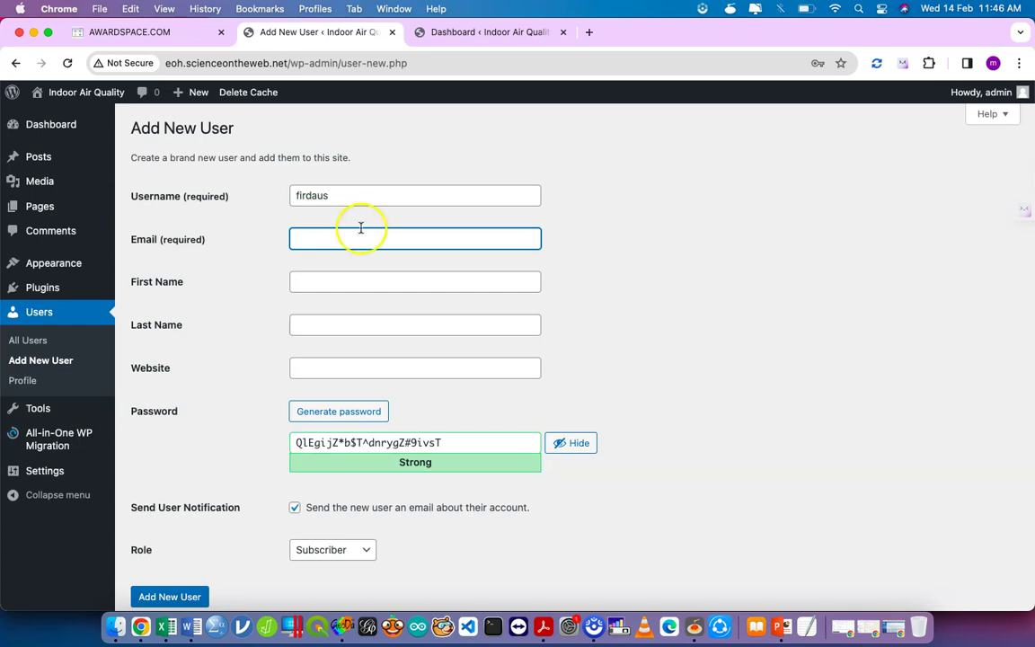
pyautogui.doubleClick(326, 192)
pyautogui.press('super+c')
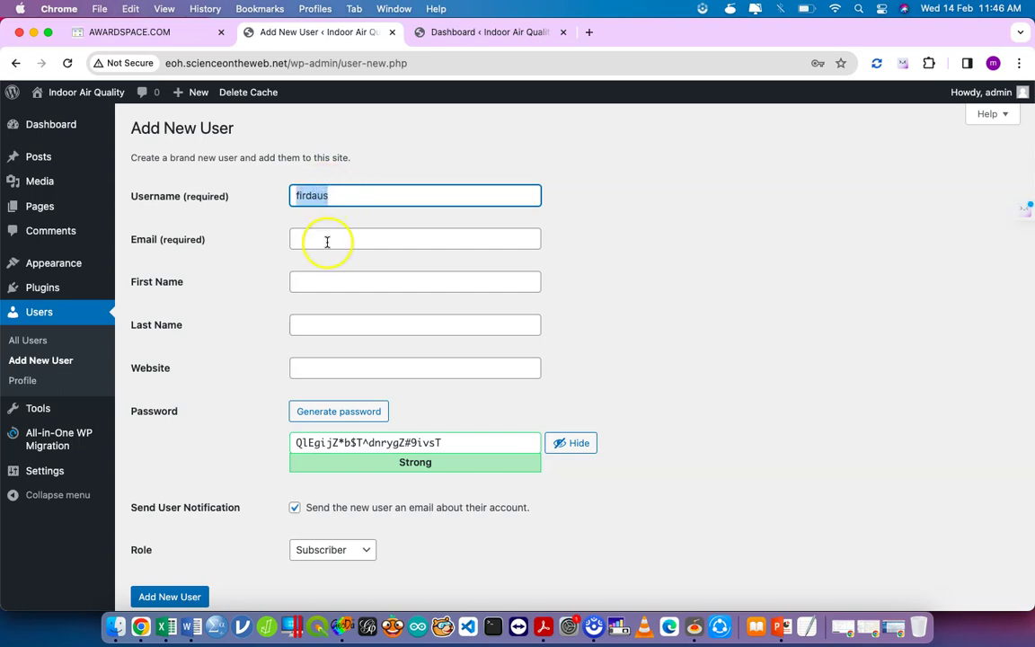
pyautogui.click(327, 239)
pyautogui.press('super+v')
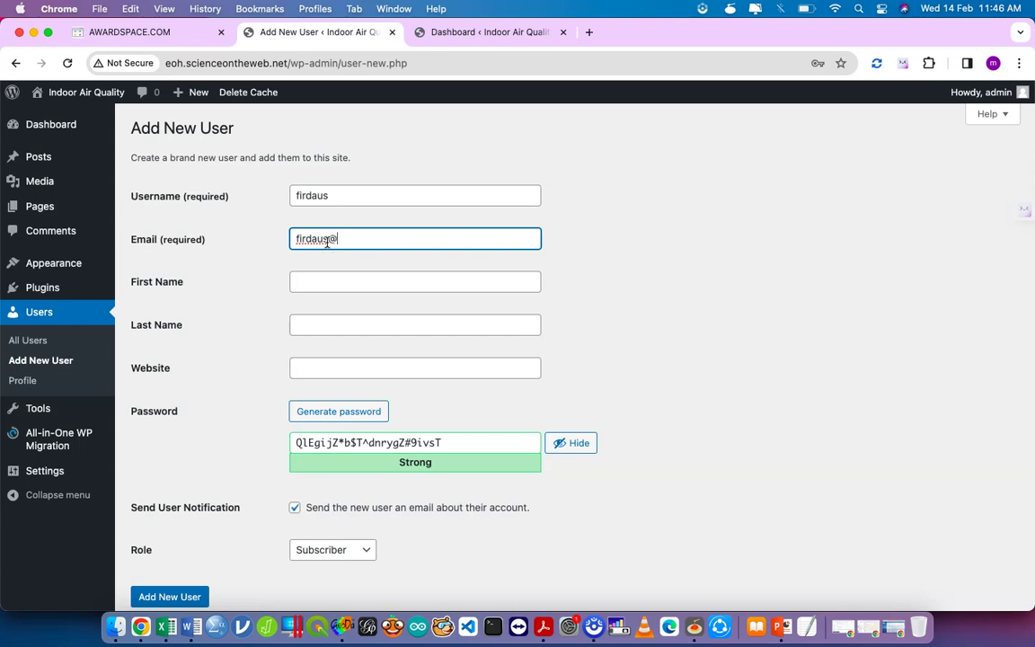
pyautogui.write('@firdaus.net')
# - Fill in the user's first name, tab through to the generated password, then revisit the e-mail field
pyautogui.press('Tab')
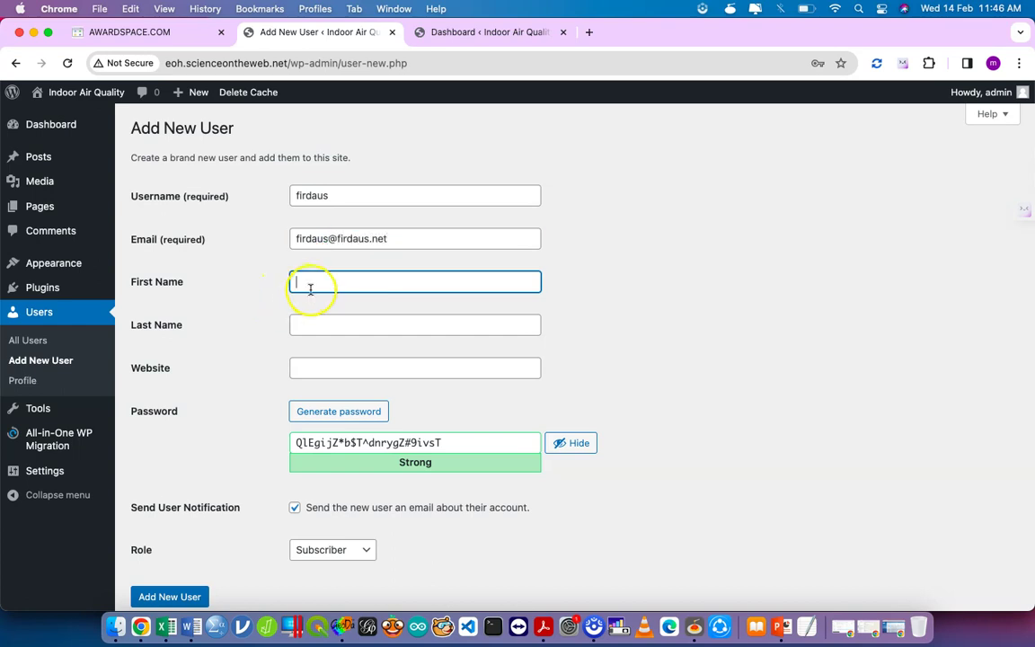
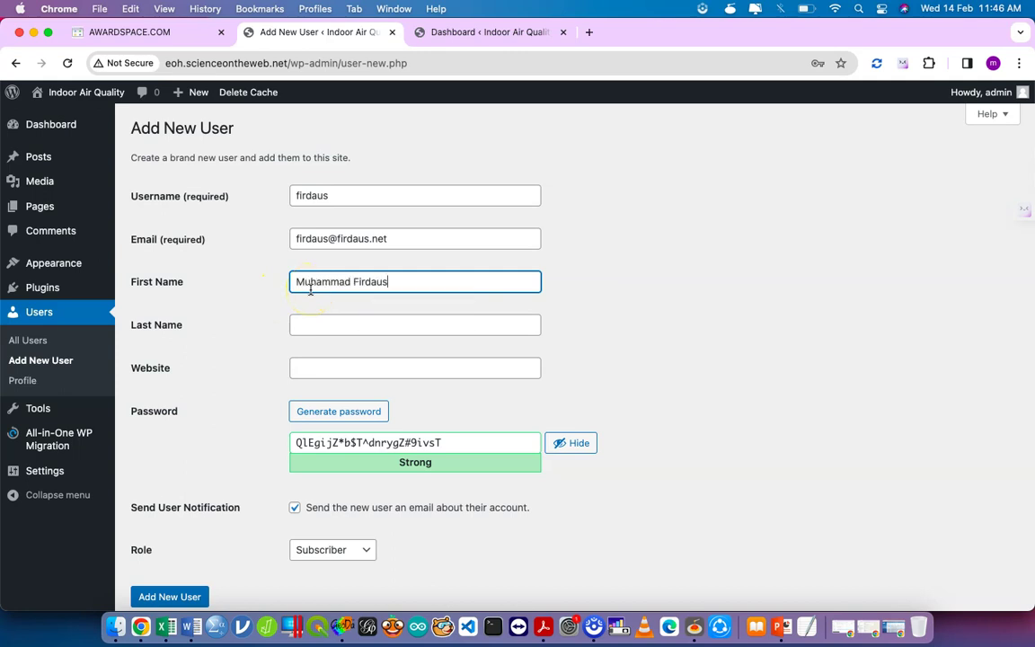
pyautogui.press('Tab')
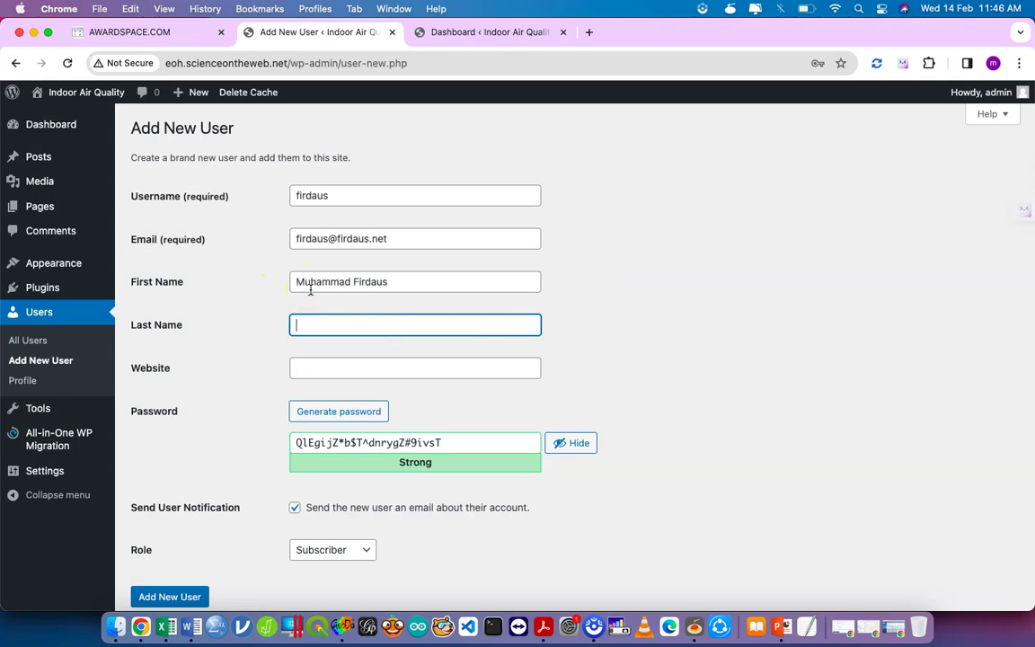
pyautogui.press('Tab')
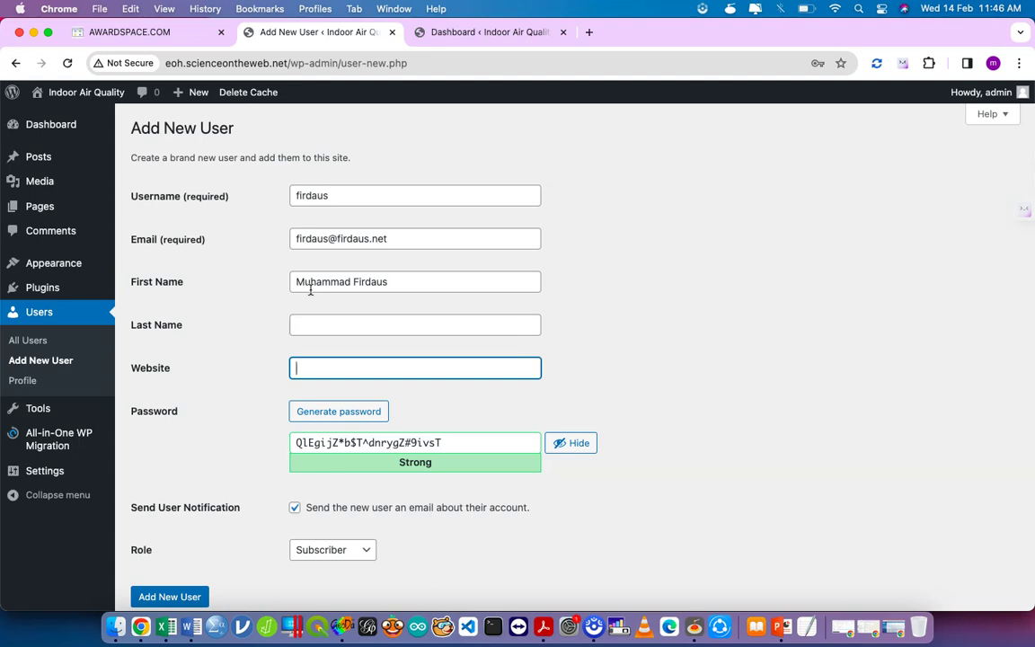
pyautogui.press('Tab')
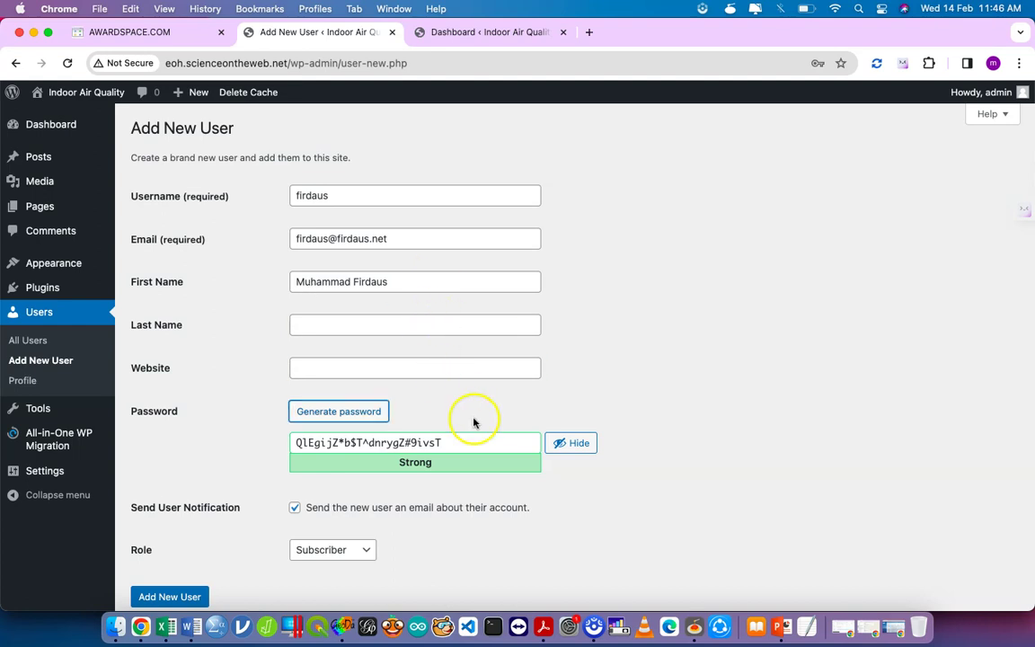
pyautogui.press('Tab')
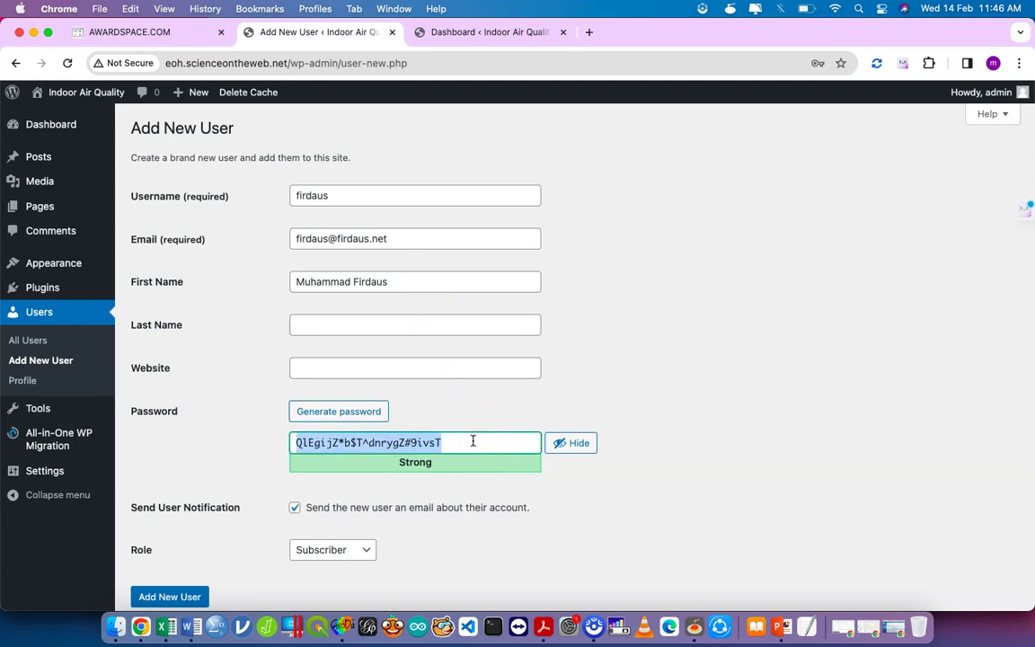
pyautogui.tripleClick(412, 244)
pyautogui.click(412, 245)
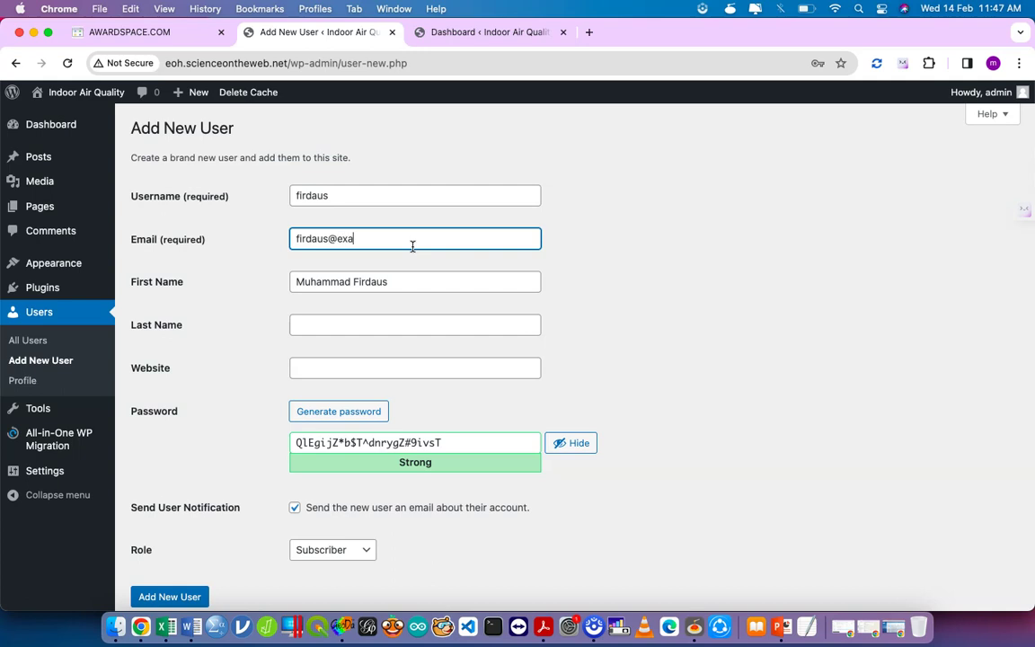
# - Replace the generated password with a custom one for the new user
pyautogui.tripleClick(419, 440)
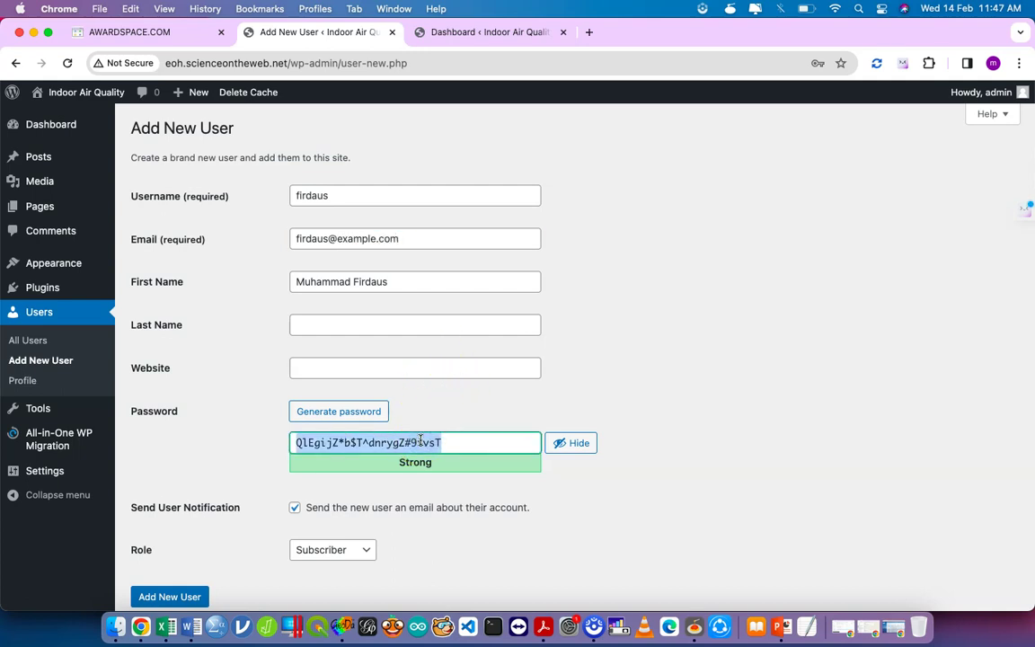
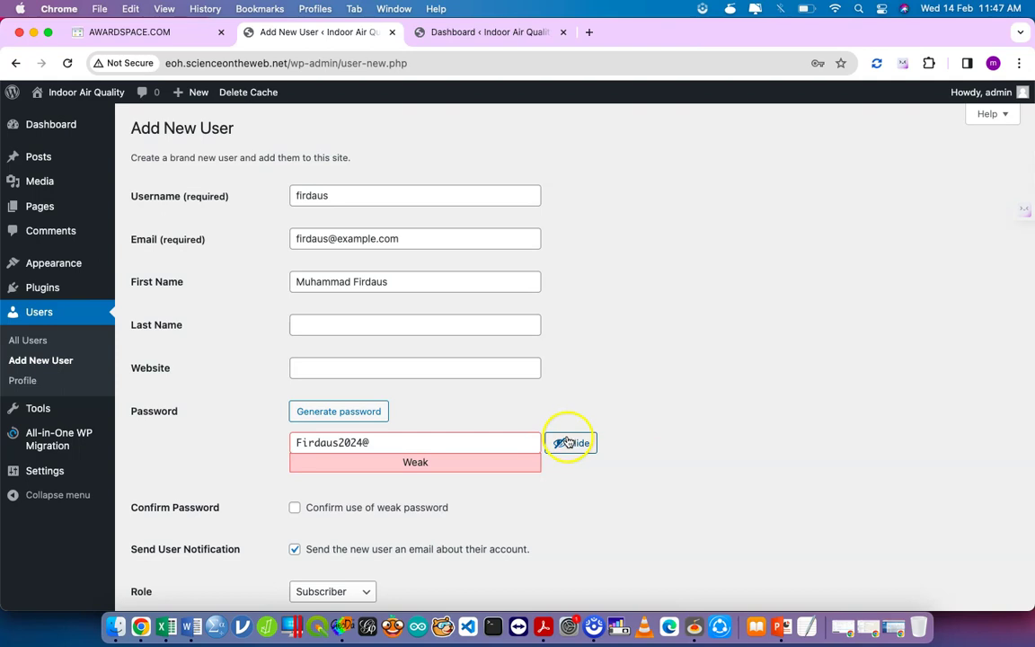
pyautogui.scroll(-2, 566, 439)
pyautogui.click(342, 504)
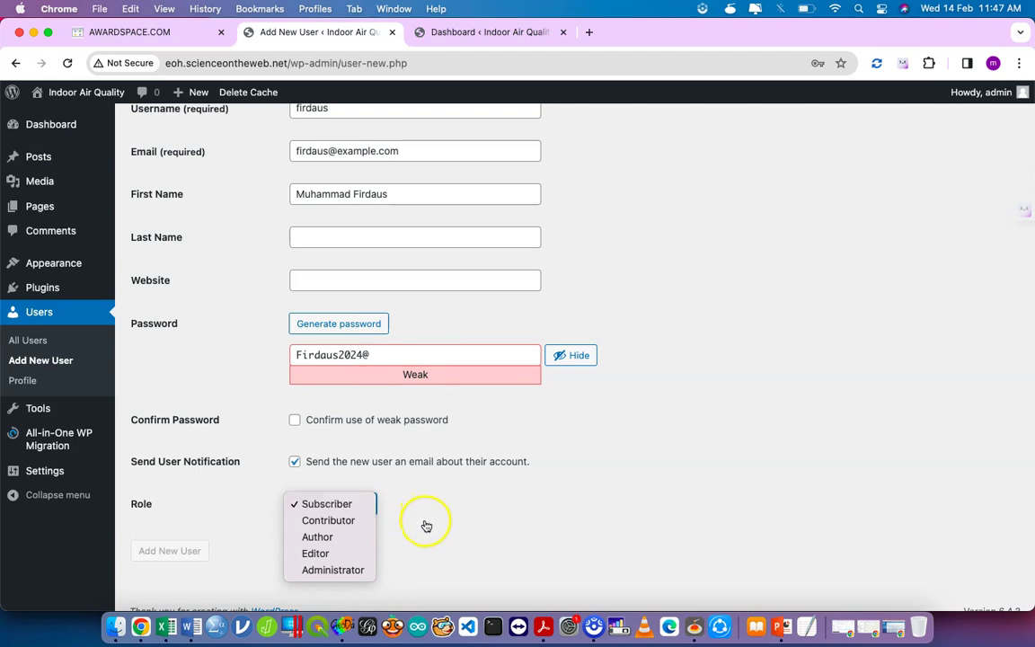
pyautogui.click(423, 353)
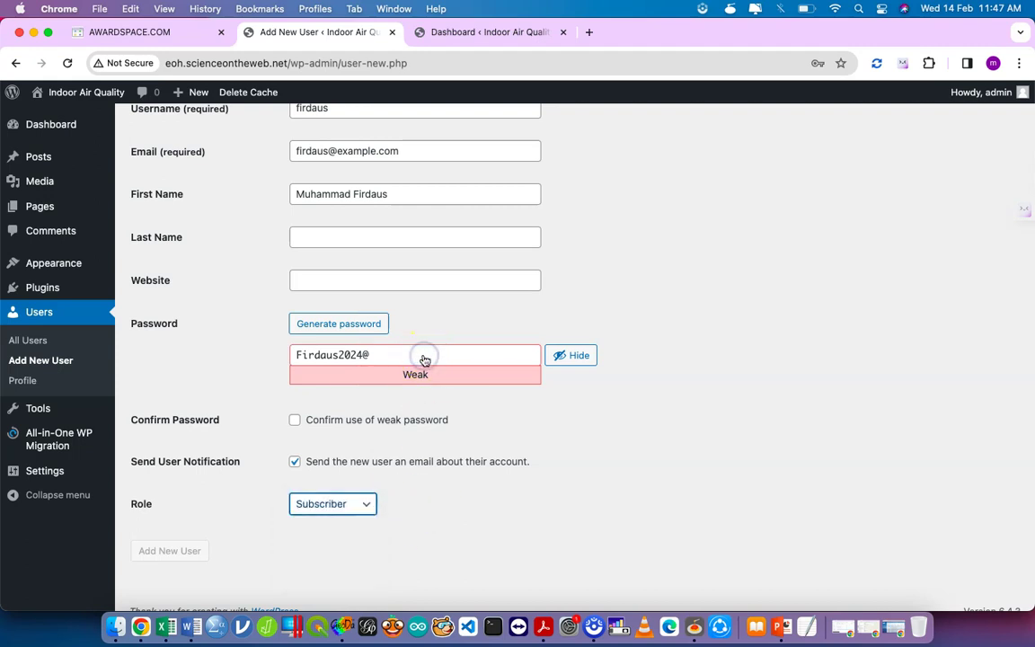
# - Confirm the weak password, set the role to Author, and add the new user
pyautogui.click(381, 355)
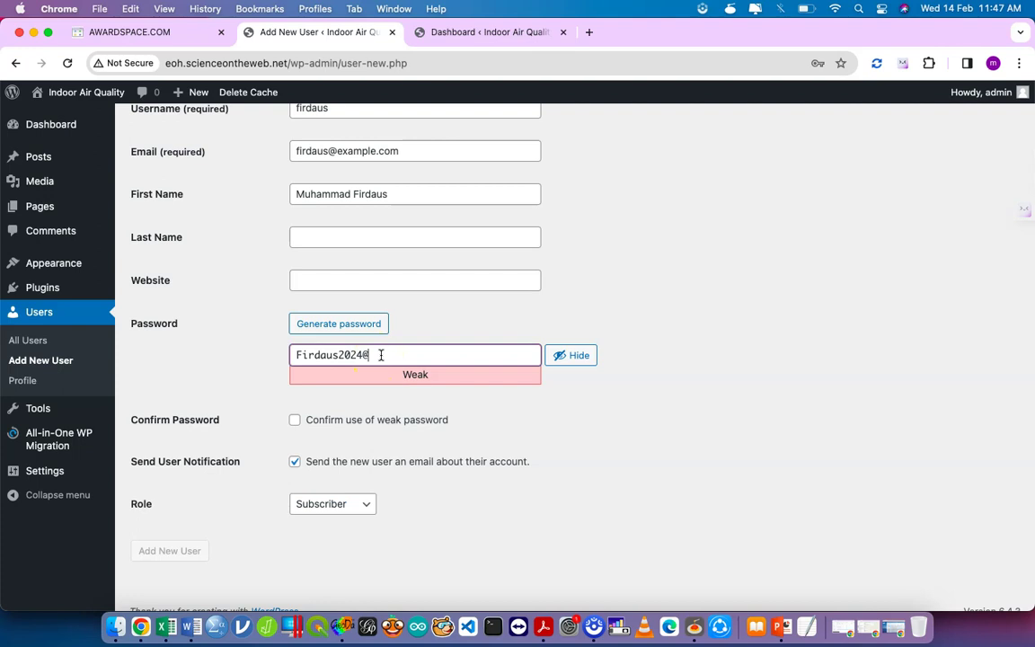
pyautogui.click(373, 420)
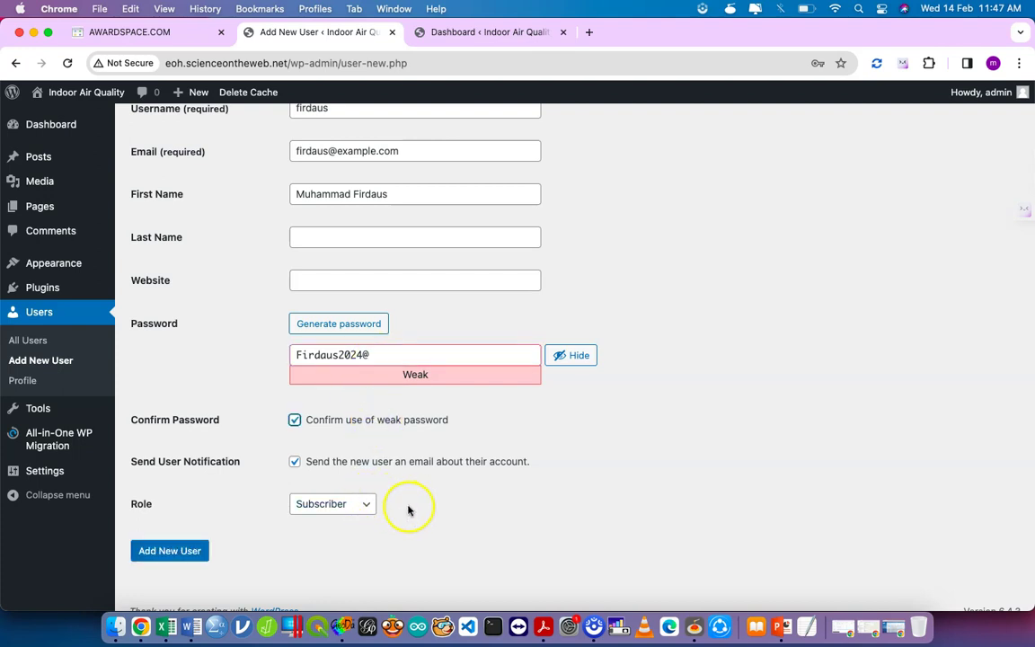
pyautogui.click(369, 503)
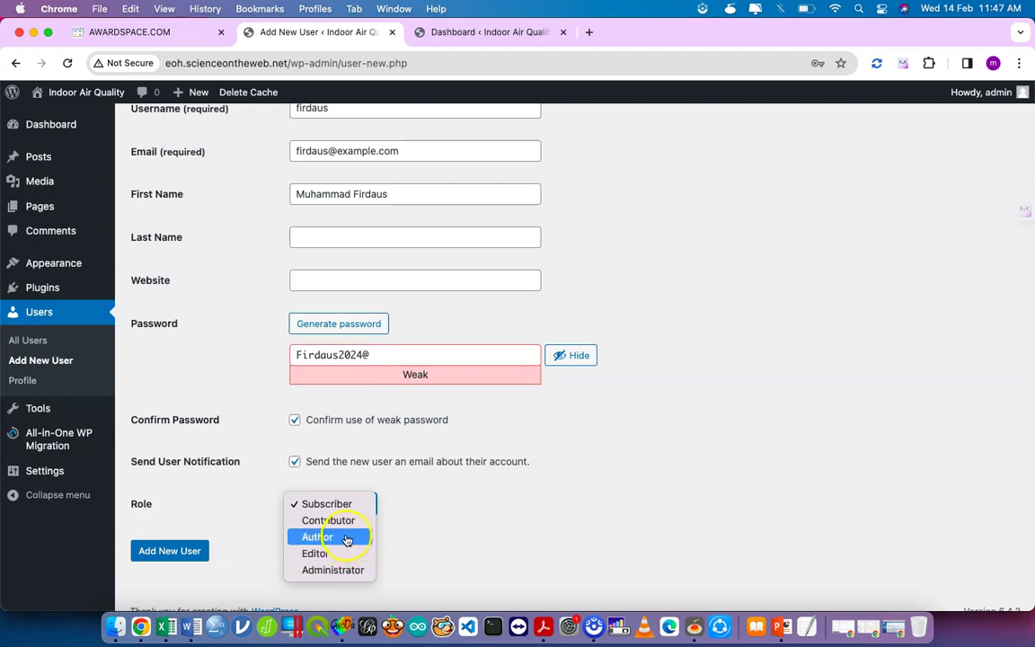
pyautogui.click(346, 537)
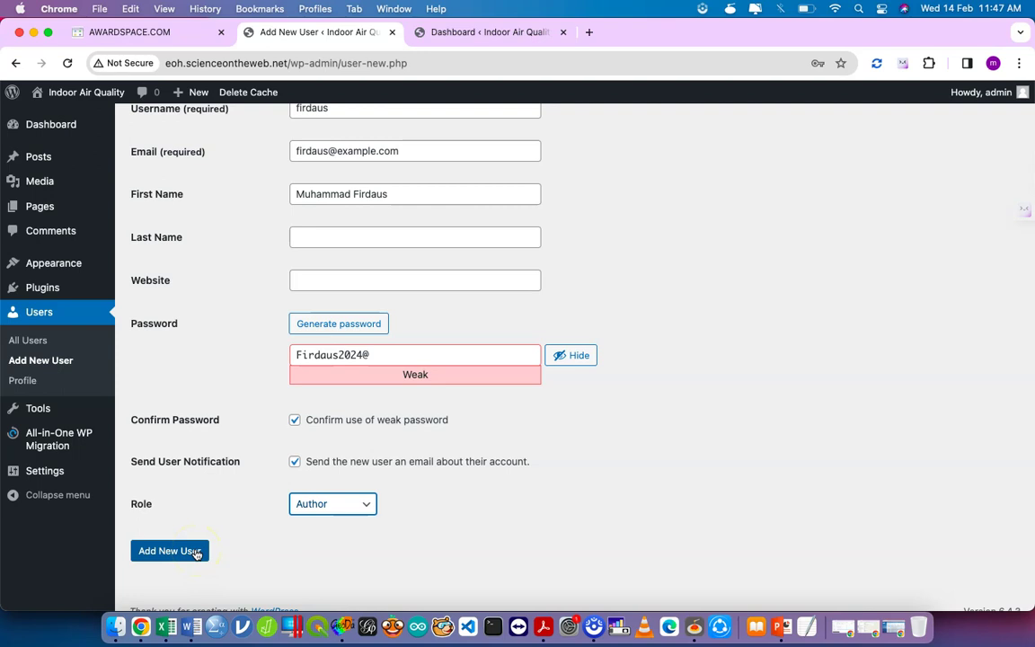
pyautogui.scroll(3, 358, 513)
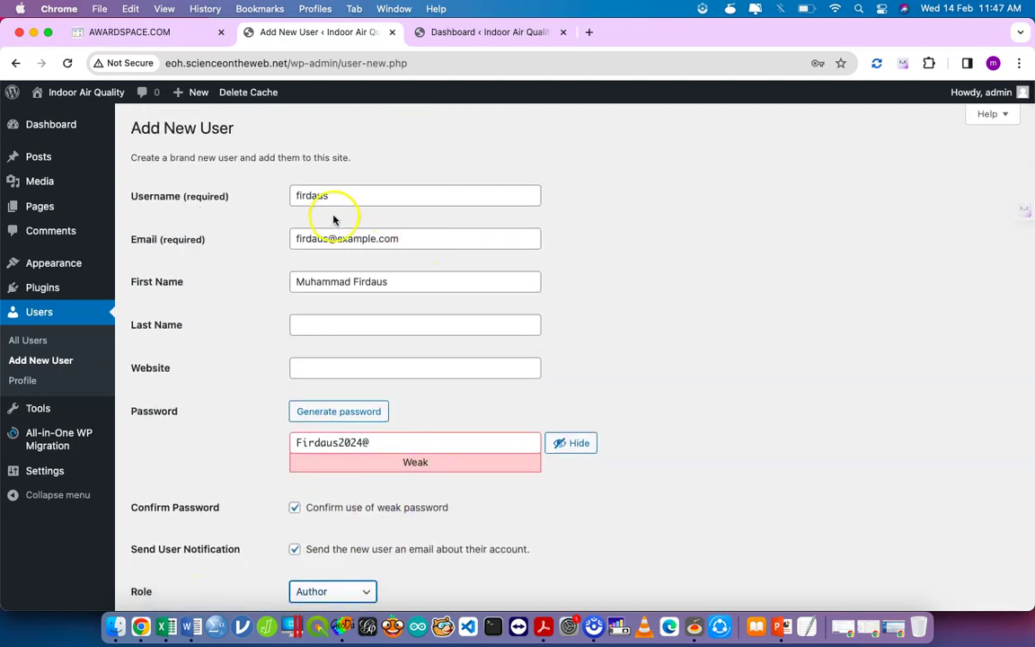
pyautogui.scroll(-3, 301, 334)
pyautogui.click(170, 539)
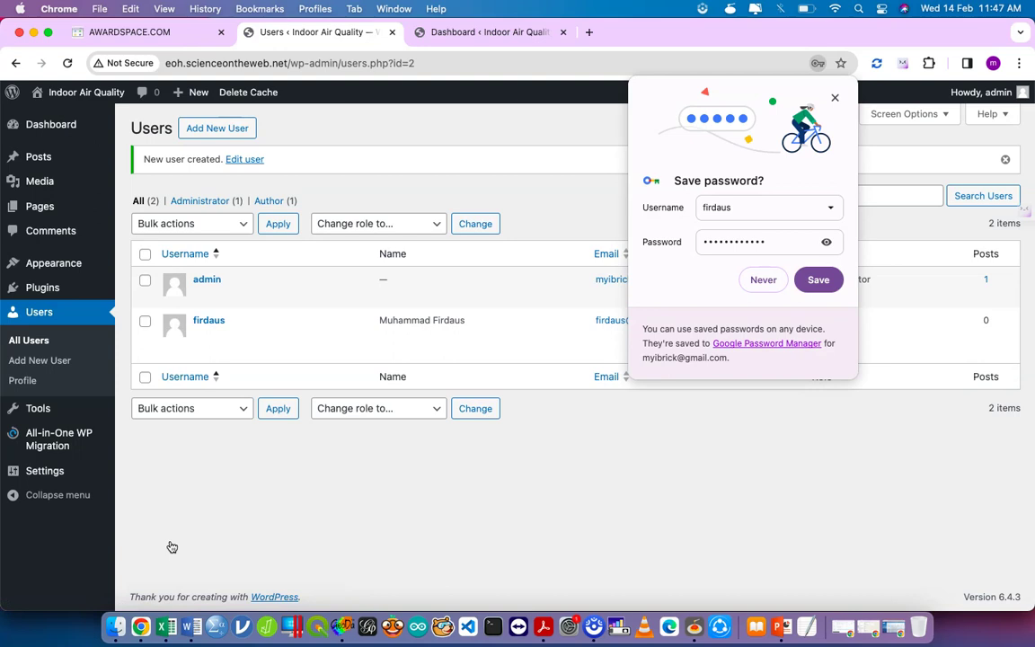
# - Decline Chrome's password save, check the new Author in the Users list, and show all windows
pyautogui.click(764, 280)
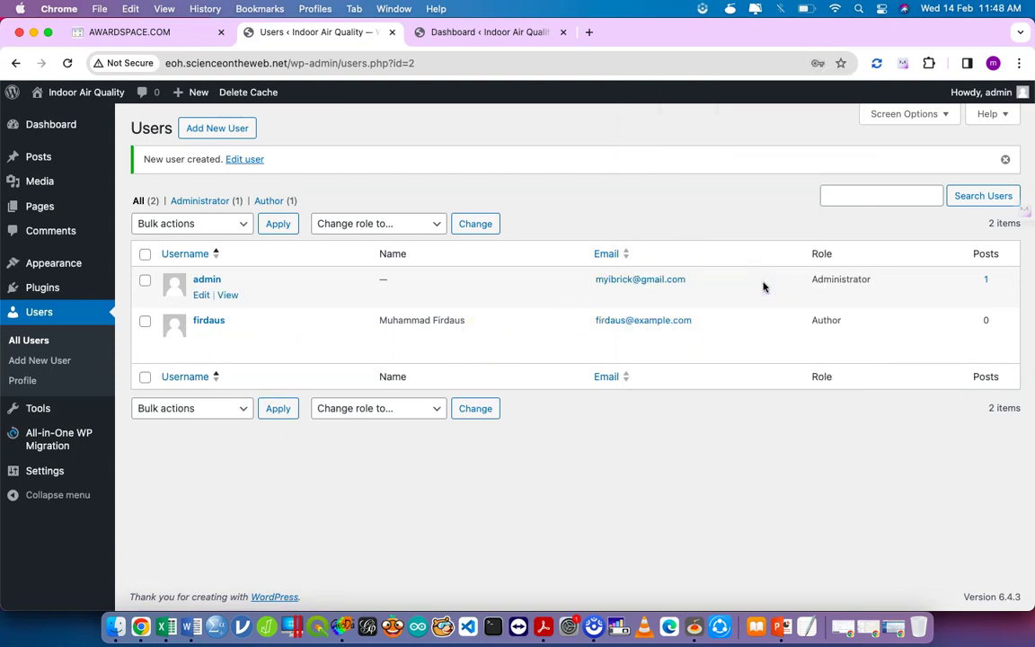
pyautogui.click(992, 63)
pyautogui.click(665, 467)
pyautogui.hotkey('ctrl', 'Up')
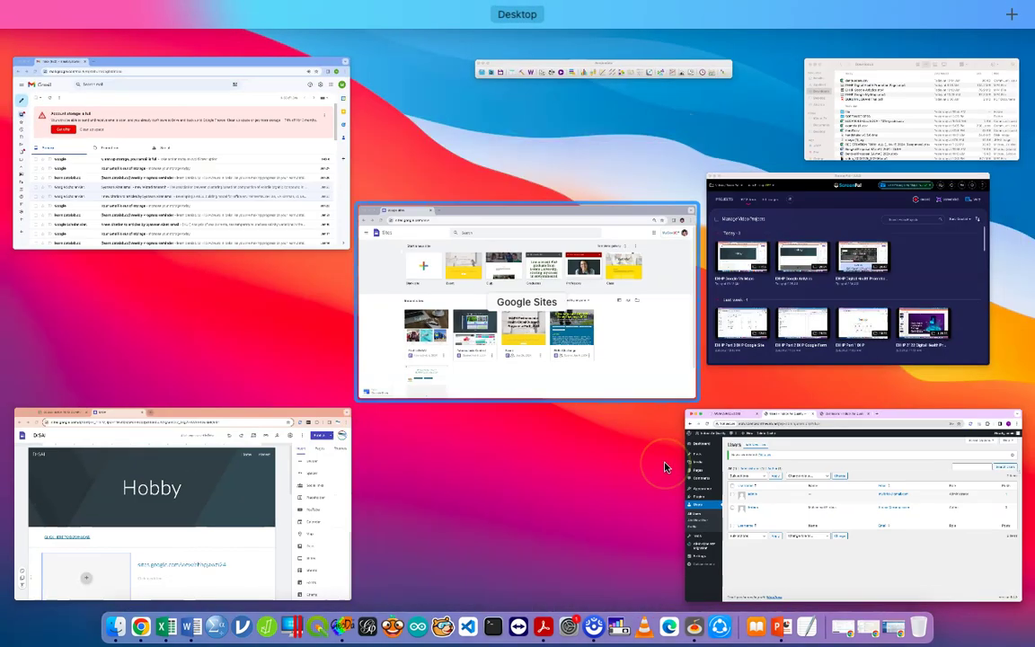
# - In the other Chrome window, open eoh.scienceontheweb.net/wp-admin in a new tab
pyautogui.hotkey('ctrl', 'Up')
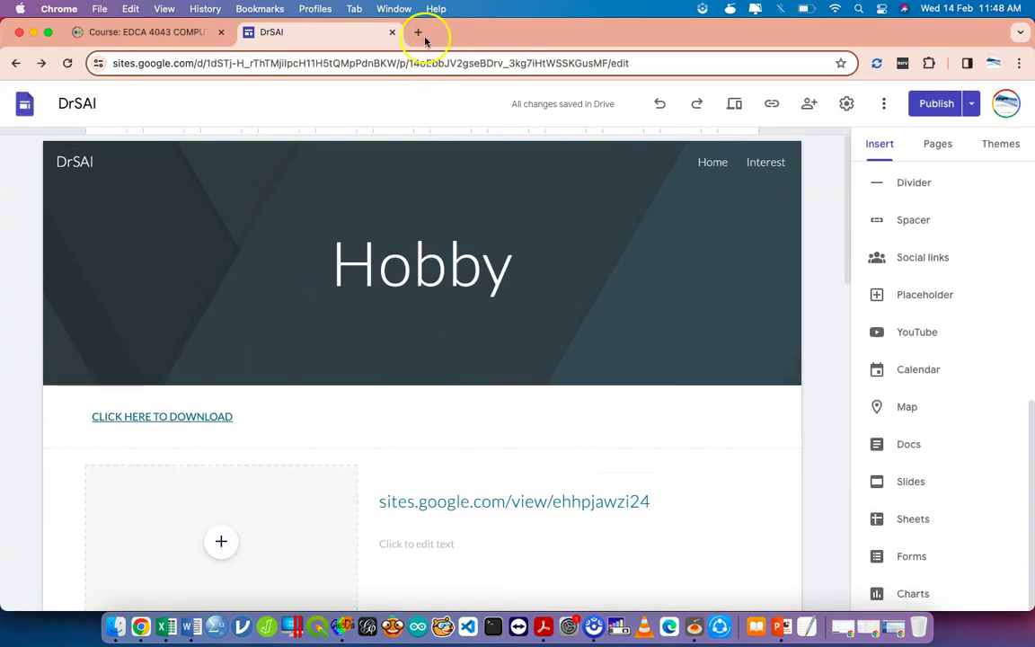
pyautogui.click(416, 29)
pyautogui.write('eoh')
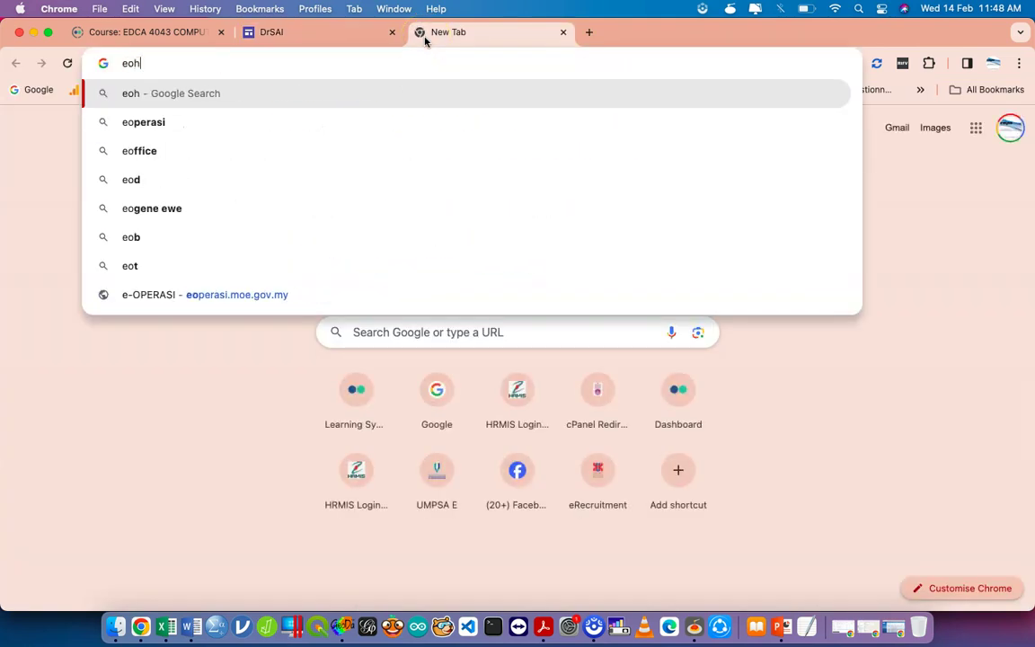
pyautogui.write('.science')
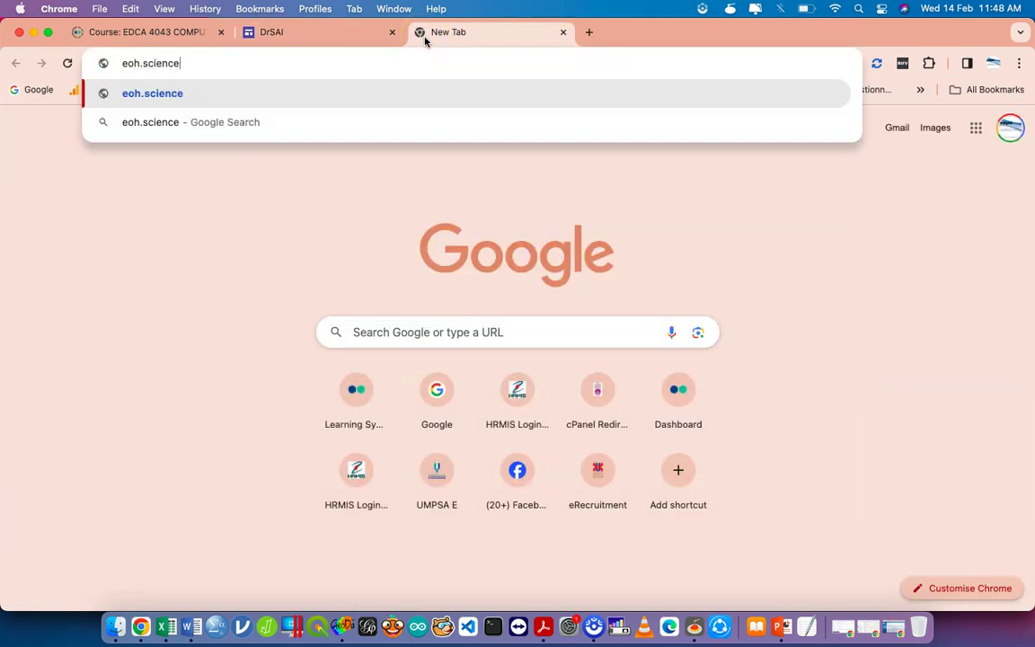
pyautogui.write('ontheweb')
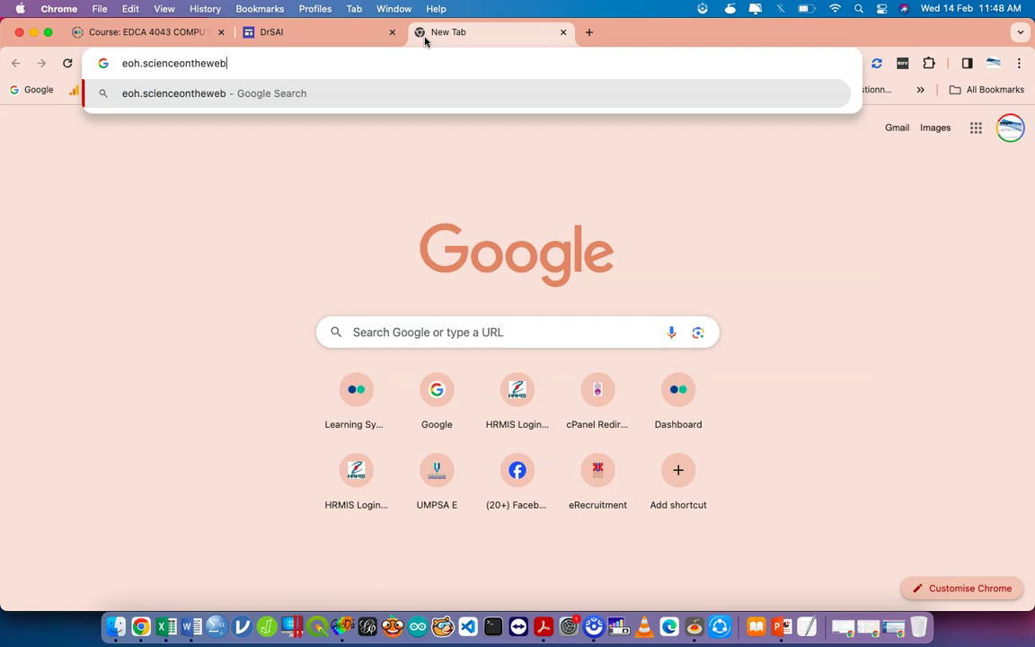
pyautogui.write('.net')
pyautogui.press('Return')
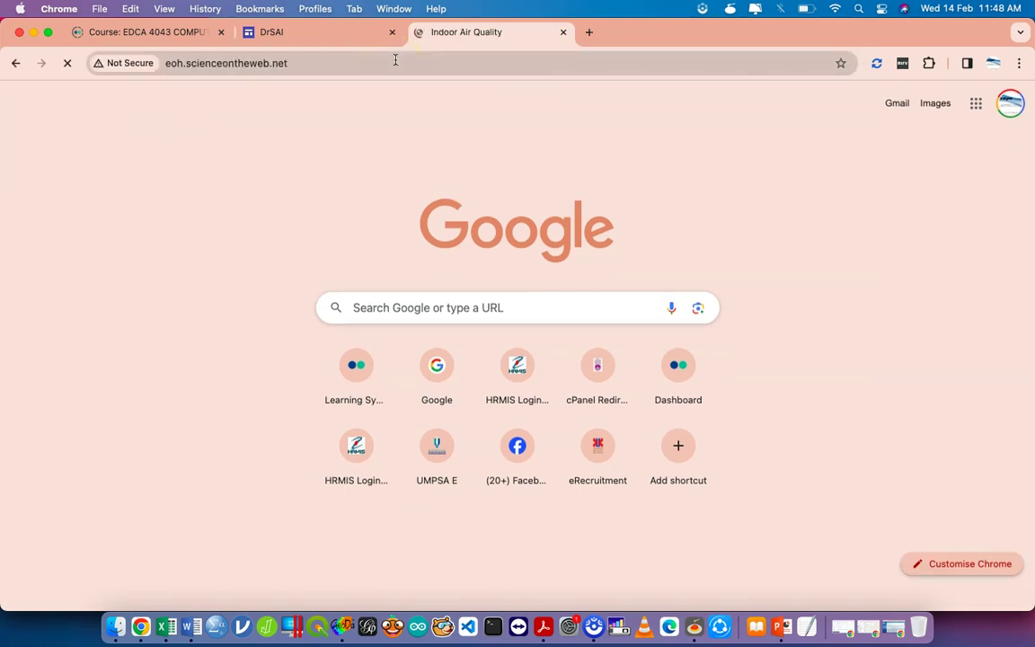
pyautogui.click(358, 65)
pyautogui.click(358, 64)
pyautogui.write('/wp-admin')
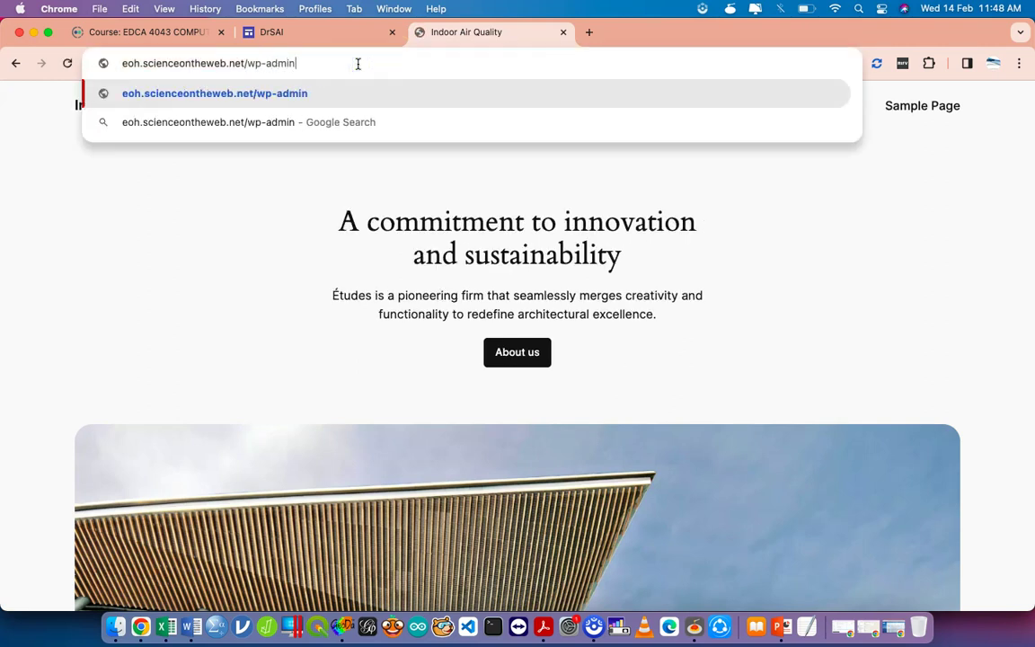
pyautogui.press('Return')
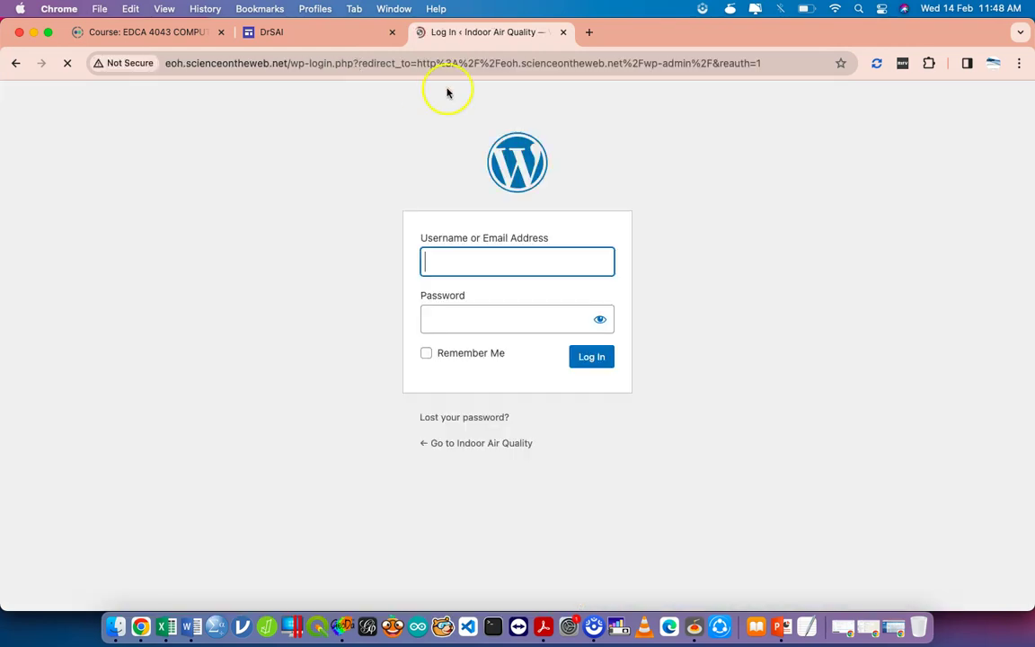
# - Log in with the new Author's username and password
pyautogui.write('firdaus')
pyautogui.press('Tab')
pyautogui.write('●●●●●●●●●●●')
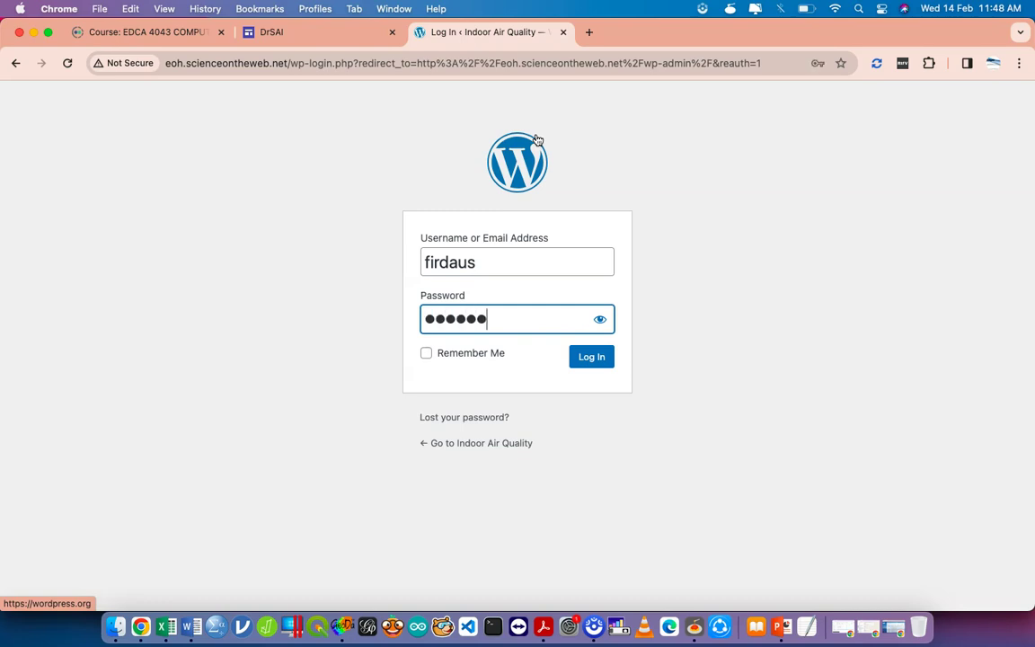
pyautogui.write('@')
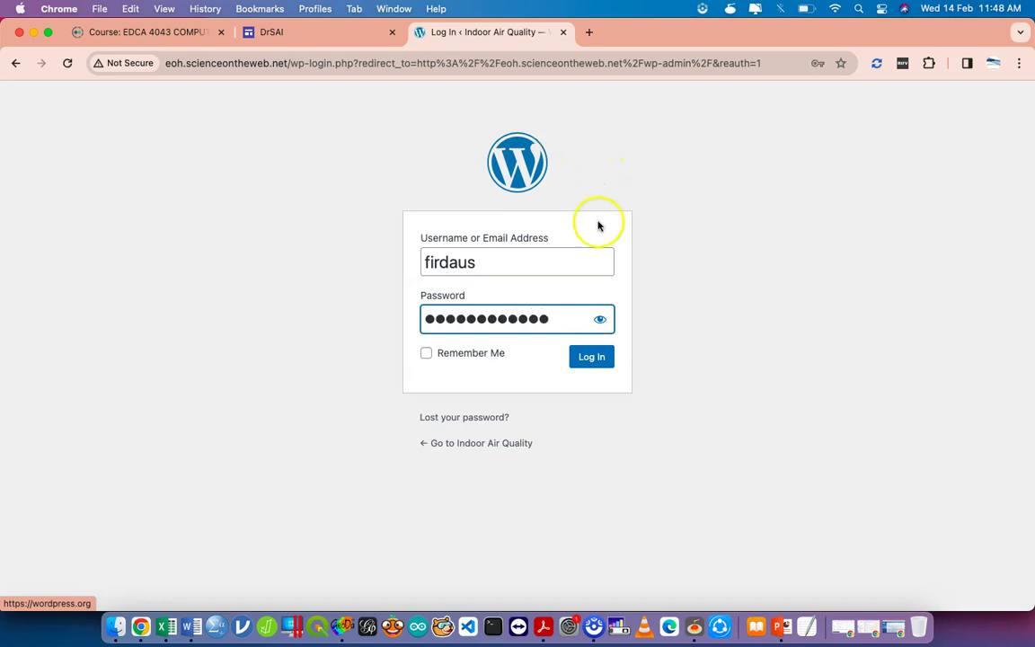
pyautogui.click(599, 326)
pyautogui.click(599, 331)
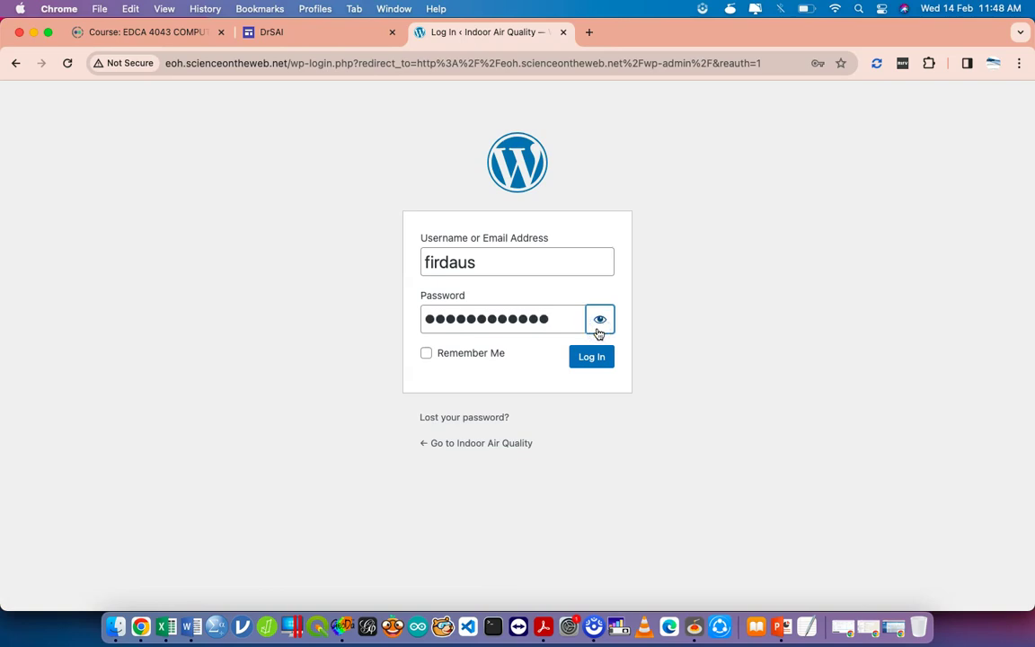
pyautogui.click(597, 362)
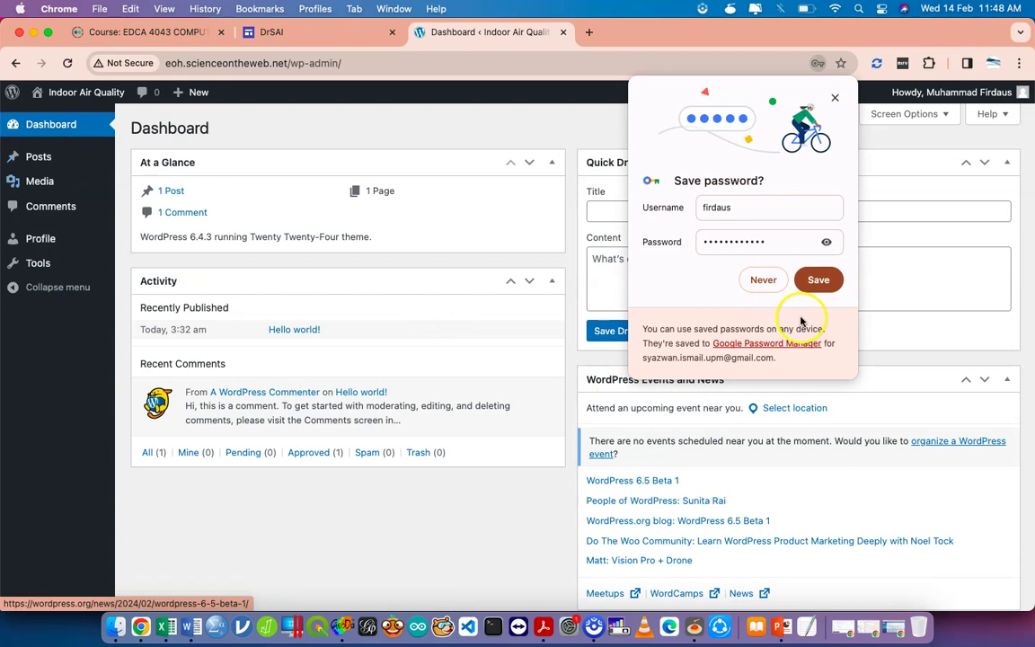
# - Decline Chrome's offer to save the Author's password, then show all open windows
pyautogui.click(775, 284)
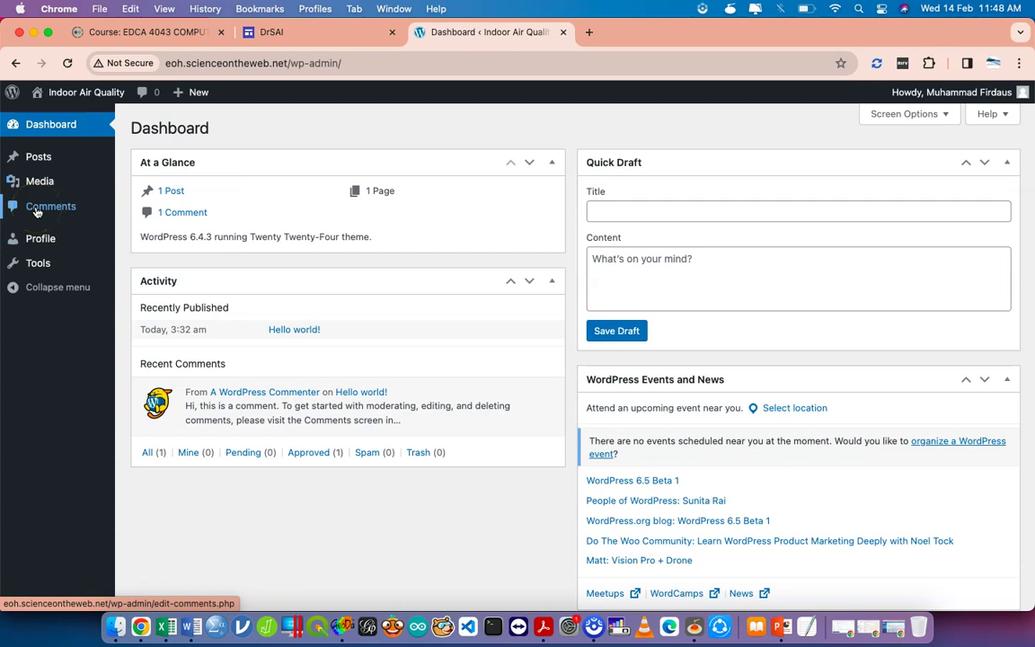
pyautogui.hotkey('ctrl', 'Up')
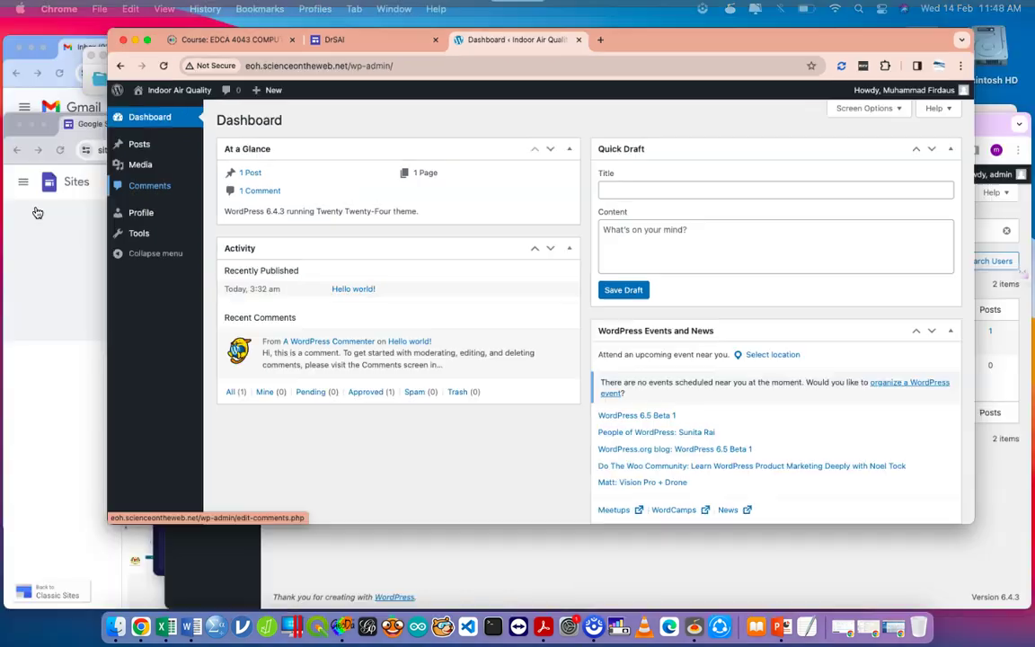
# - Bring the administrator's window forward on Users > All Users, showing both accounts
pyautogui.click(797, 504)
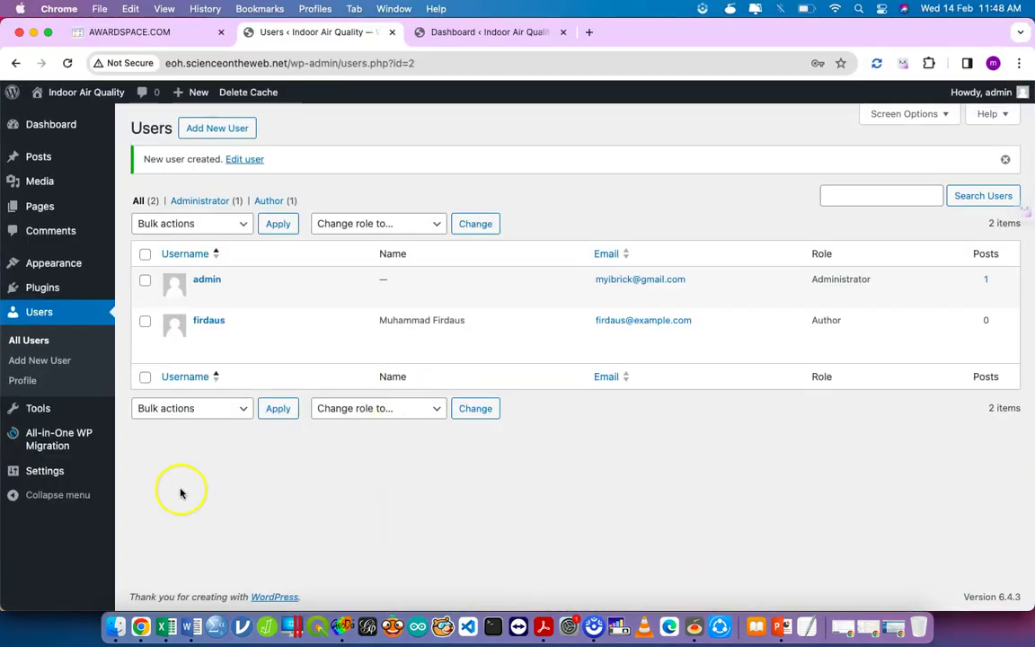
pyautogui.click(28, 343)
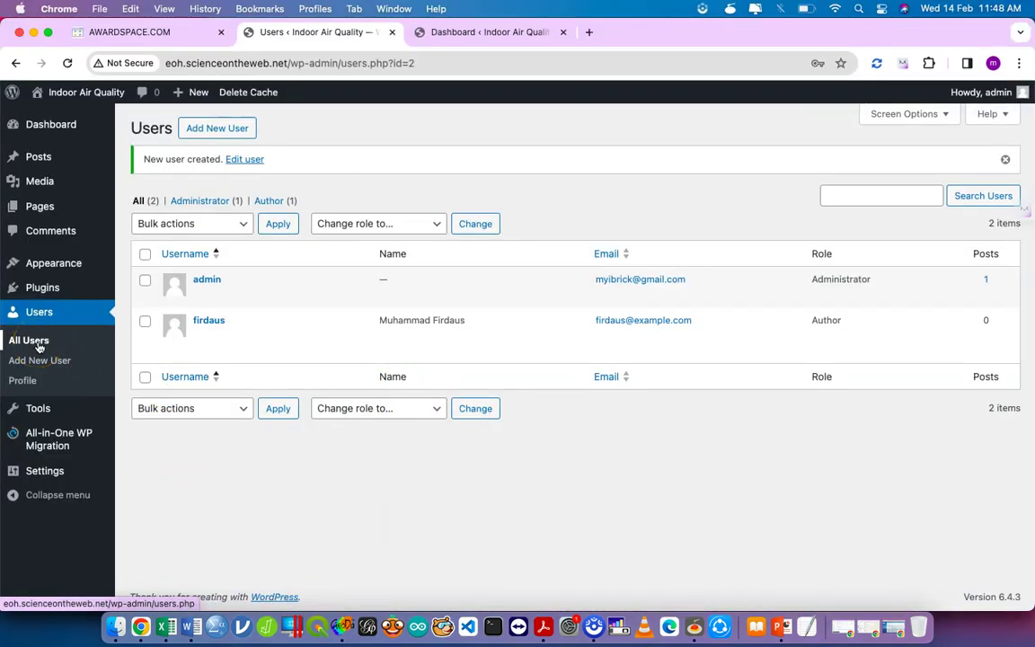
pyautogui.moveTo(261, 337)
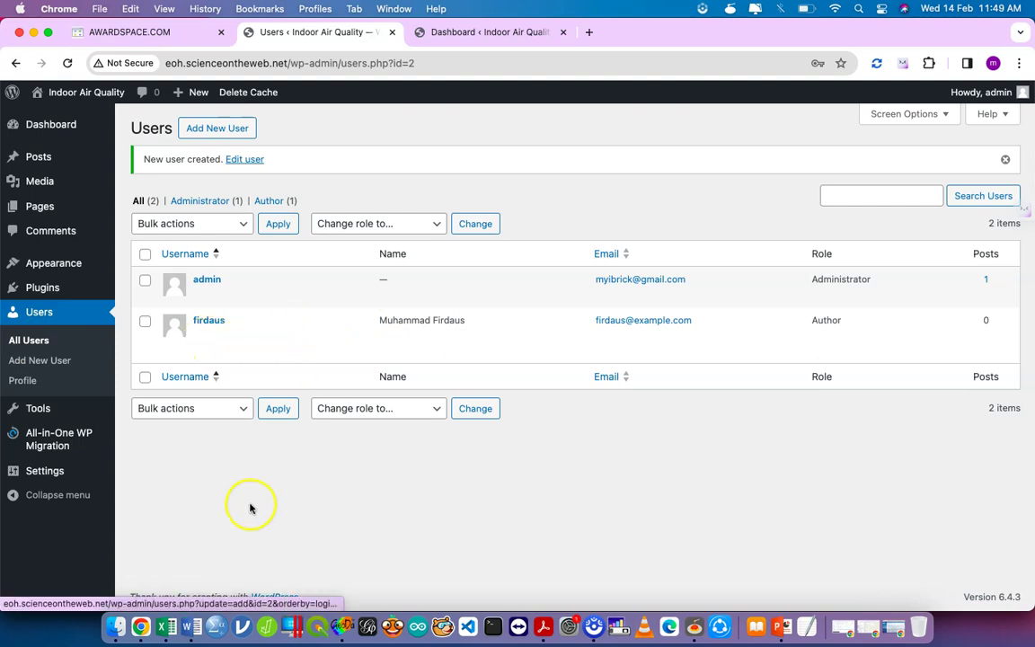
# - From the Dashboard tab, use the site-name menu's Visit Site to open the live front page
pyautogui.click(87, 261)
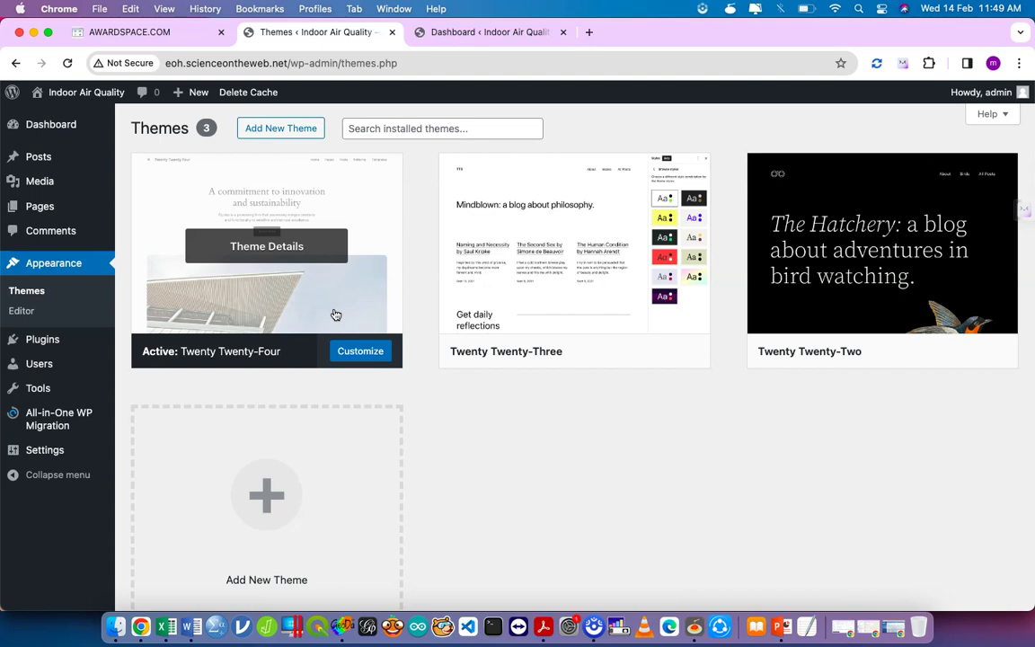
pyautogui.click(478, 31)
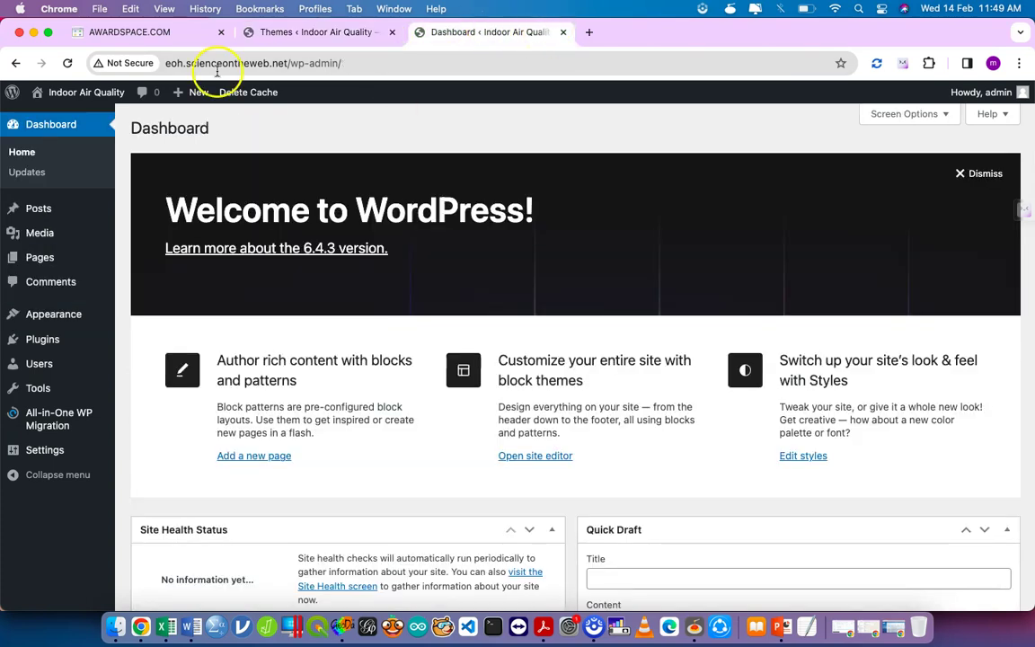
pyautogui.moveTo(63, 91)
pyautogui.click(60, 117)
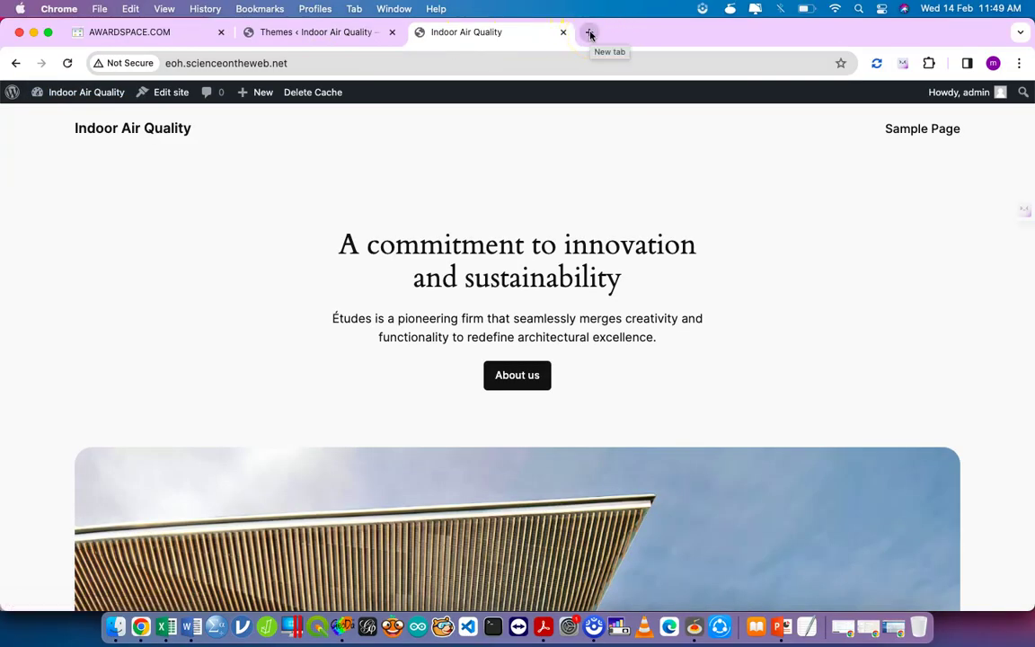
# - Load rmc.ilkkmsb.edu.my in a new tab and scroll through its home page
pyautogui.click(590, 35)
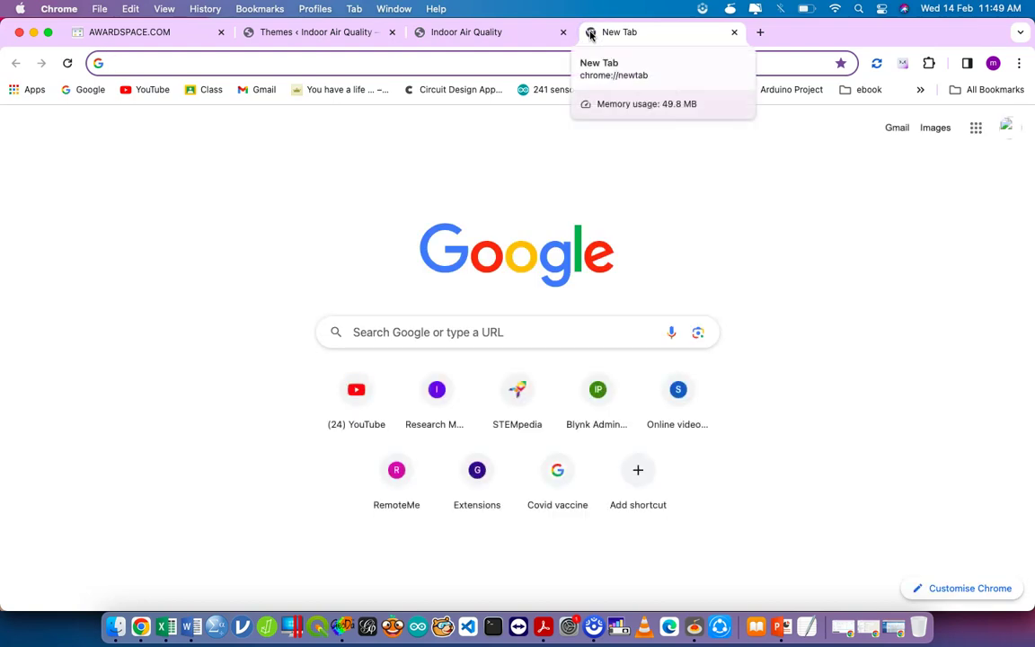
pyautogui.write('rmc.i')
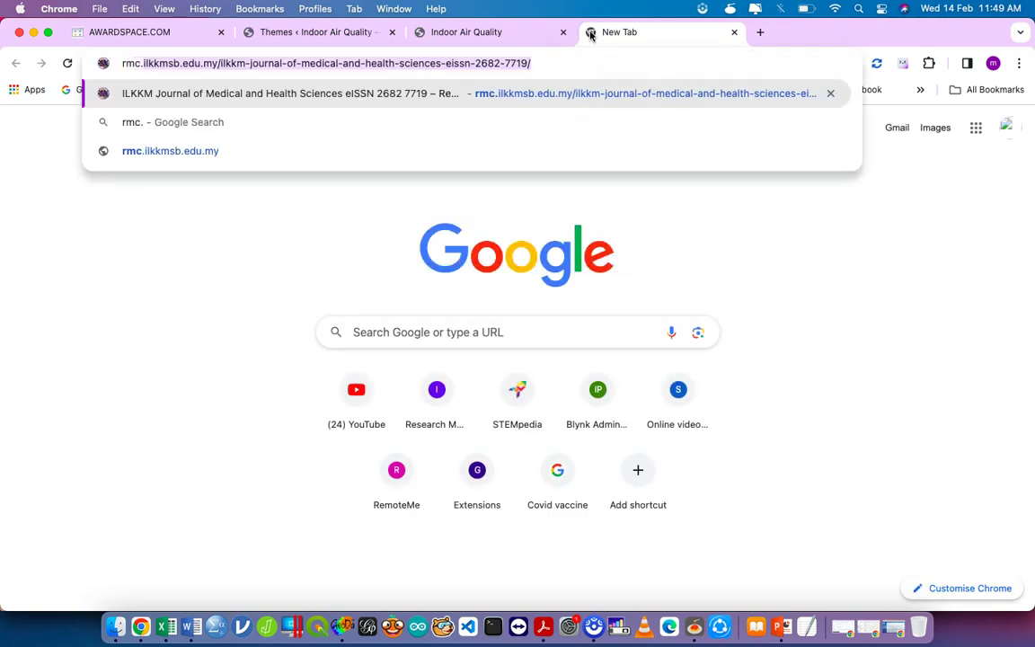
pyautogui.write('lkkmsb')
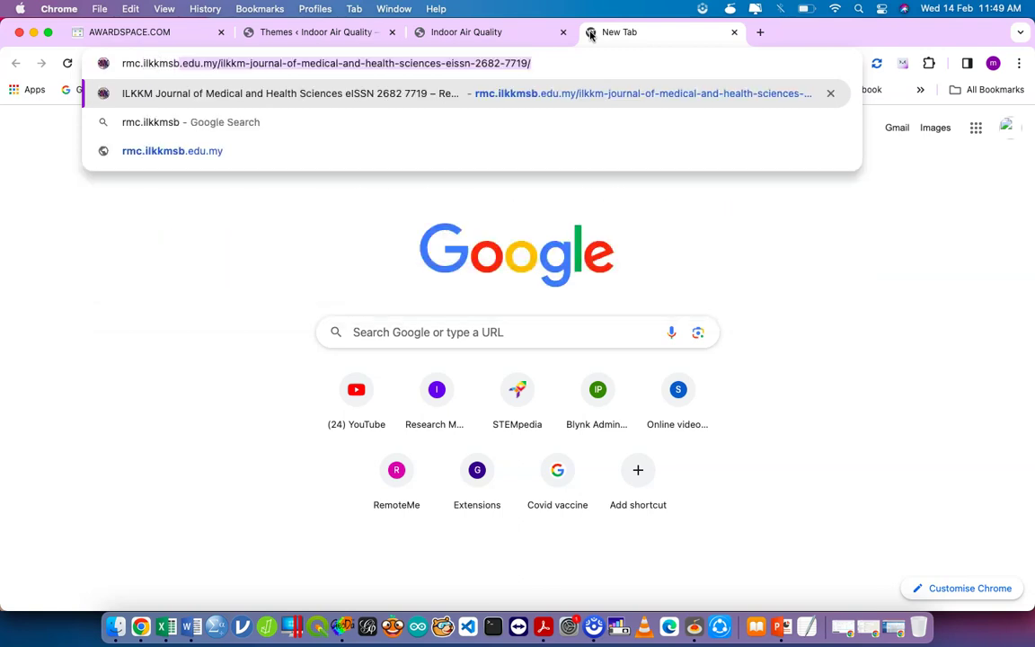
pyautogui.write('.edu.my/')
pyautogui.press('Delete')
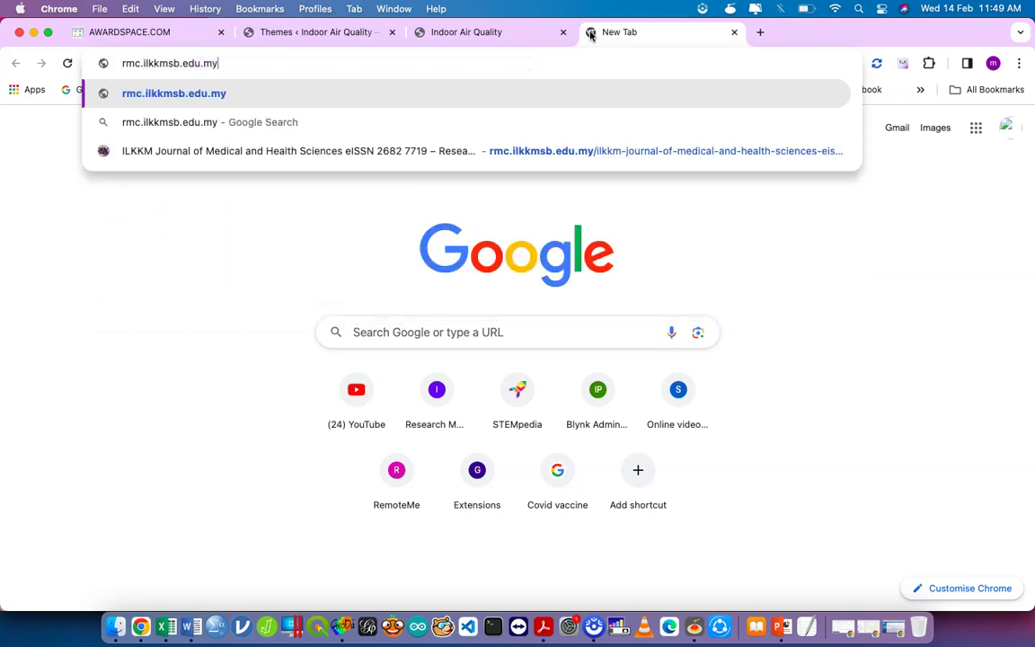
pyautogui.press('Return')
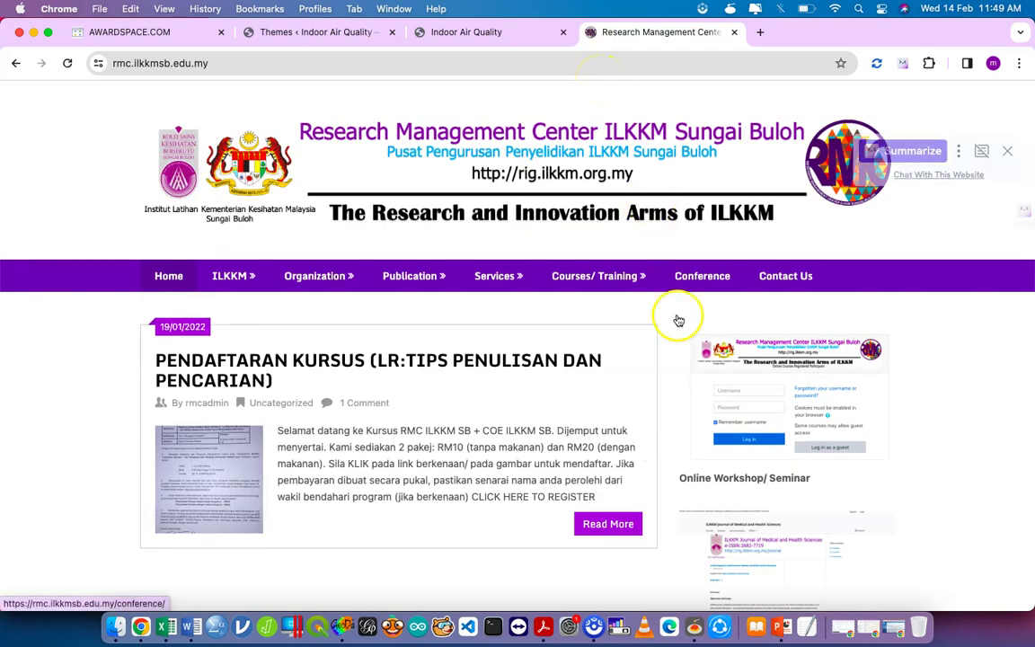
pyautogui.scroll(-10, 595, 382)
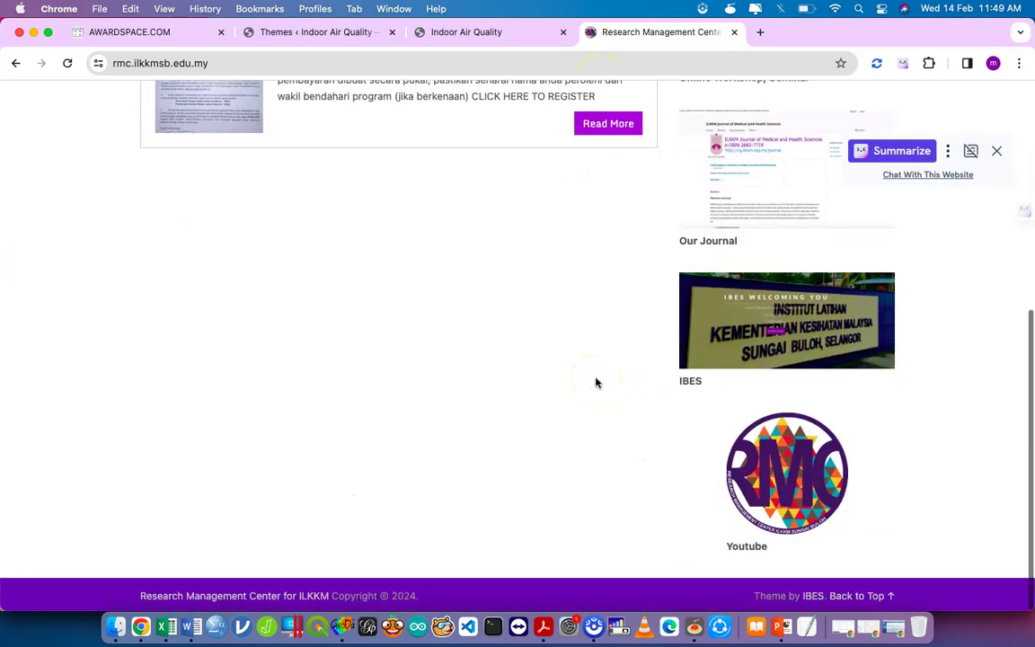
pyautogui.scroll(10, 596, 382)
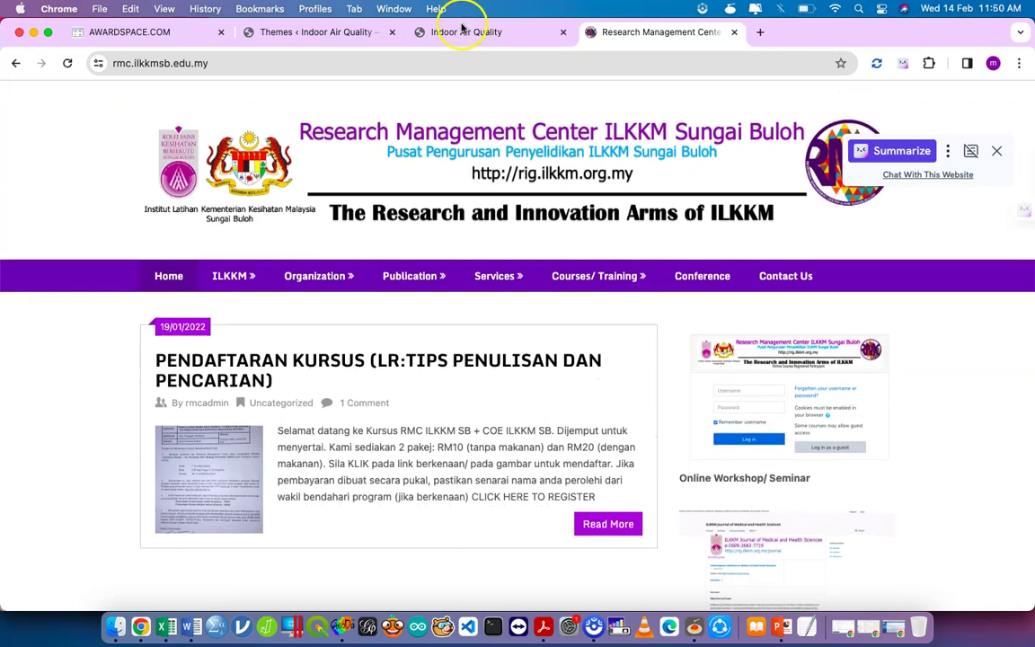
# - Return to the Indoor Air Quality site tab and scroll through its front page
pyautogui.click(460, 33)
pyautogui.scroll(-10, 478, 396)
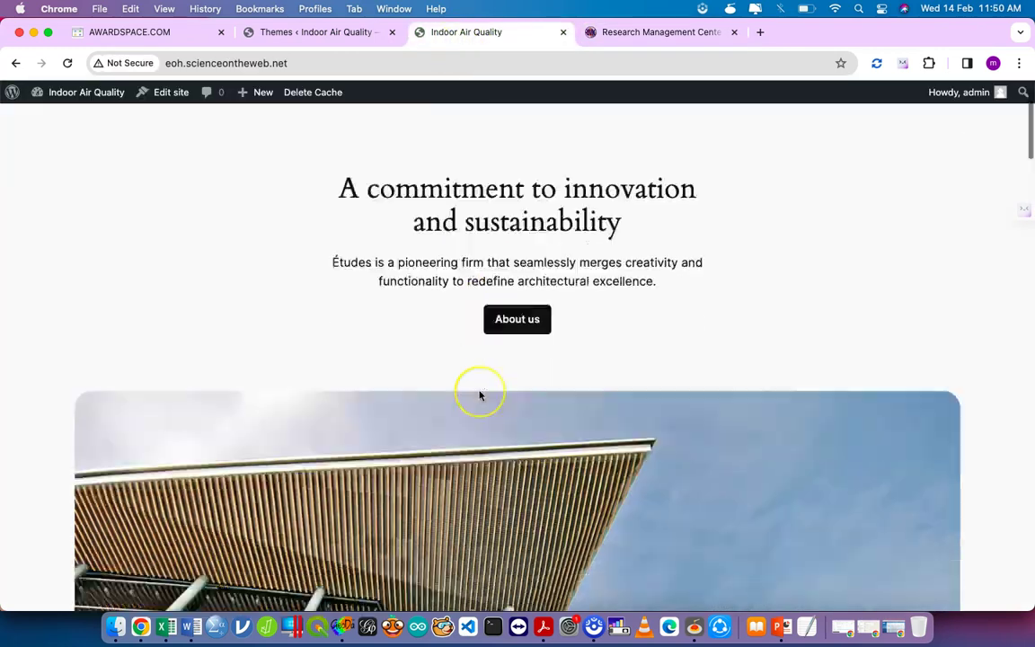
pyautogui.scroll(-15, 479, 395)
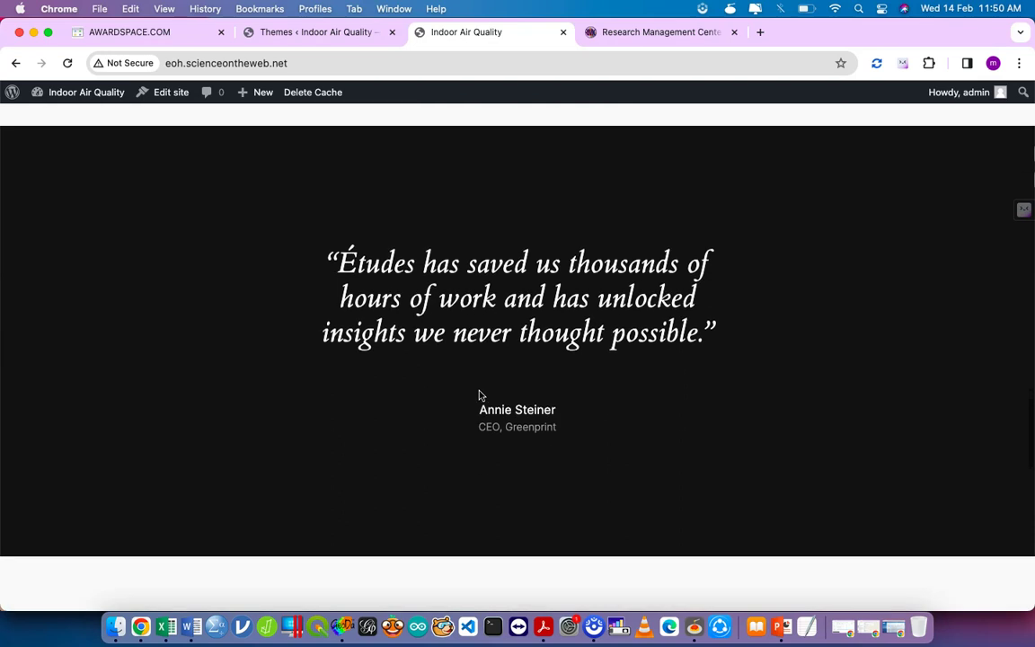
pyautogui.scroll(20, 479, 396)
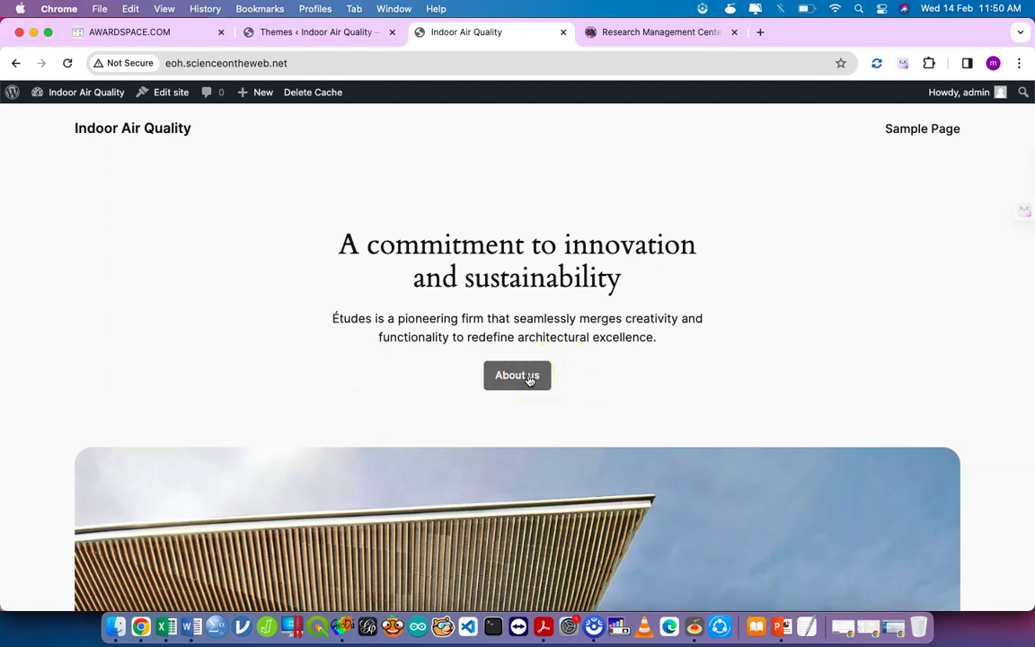
# - Close the Indoor Air Quality and research centre tabs and open the Add Themes gallery
pyautogui.click(563, 32)
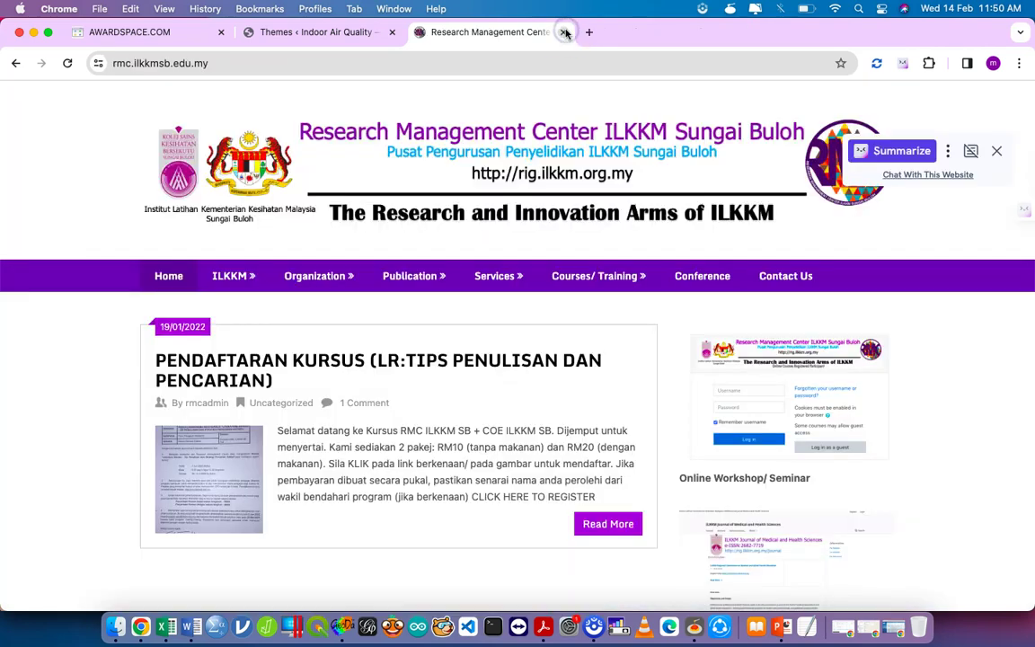
pyautogui.click(564, 33)
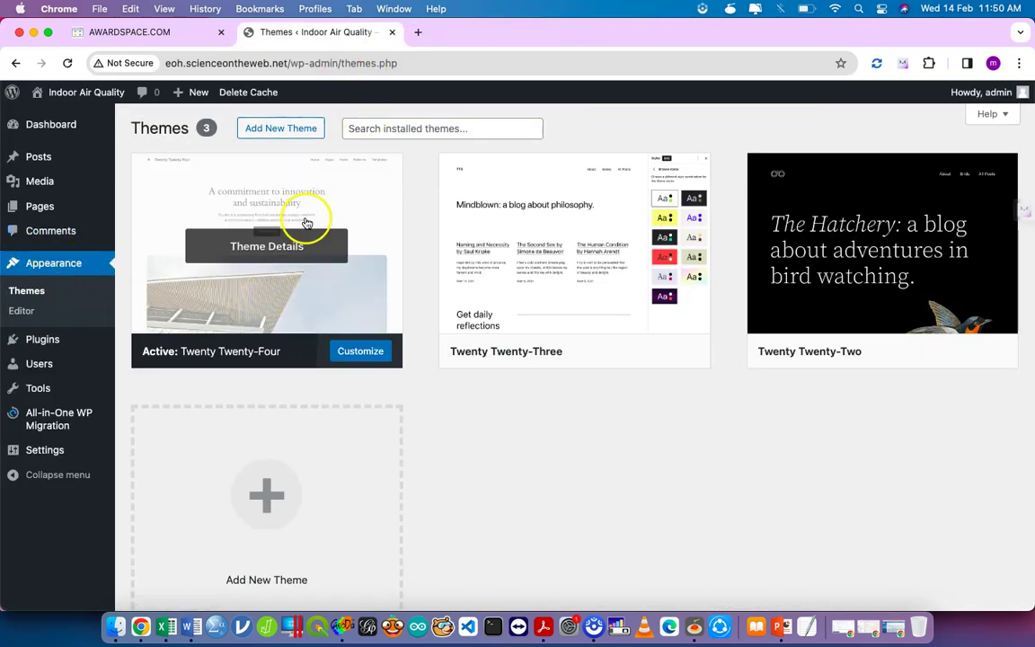
pyautogui.click(279, 130)
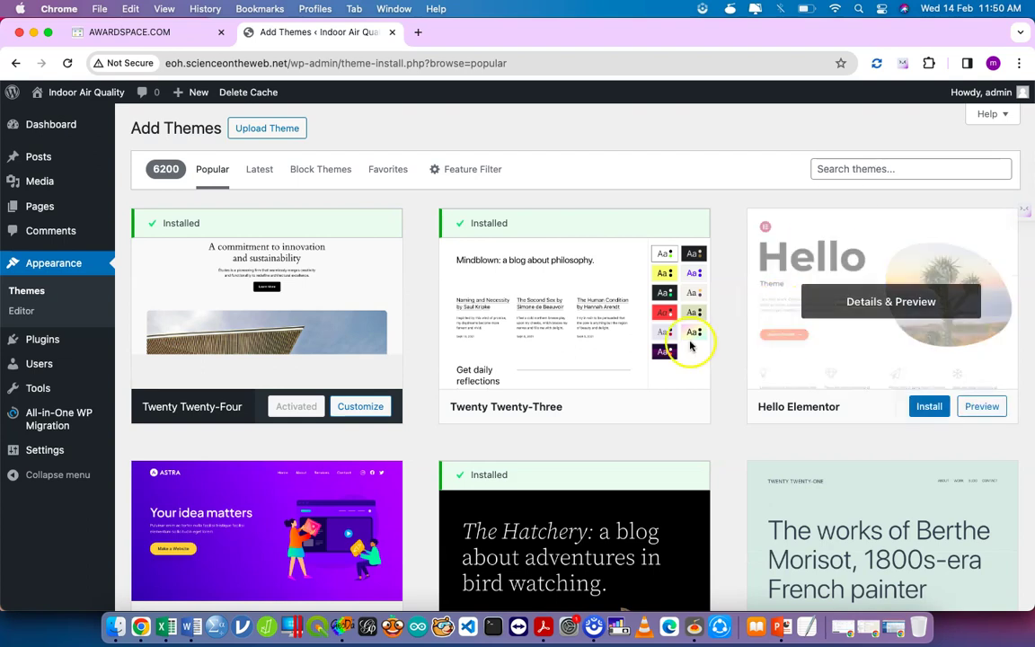
pyautogui.scroll(-2, 269, 441)
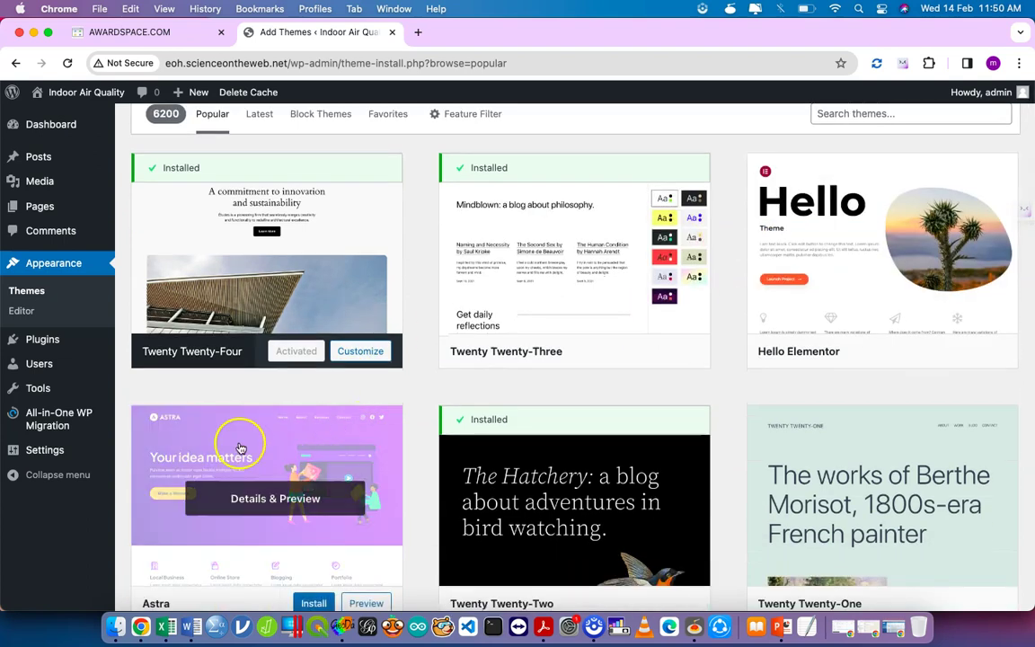
# - Preview the Astra theme's live demo, scroll through it, then close the preview
pyautogui.click(241, 448)
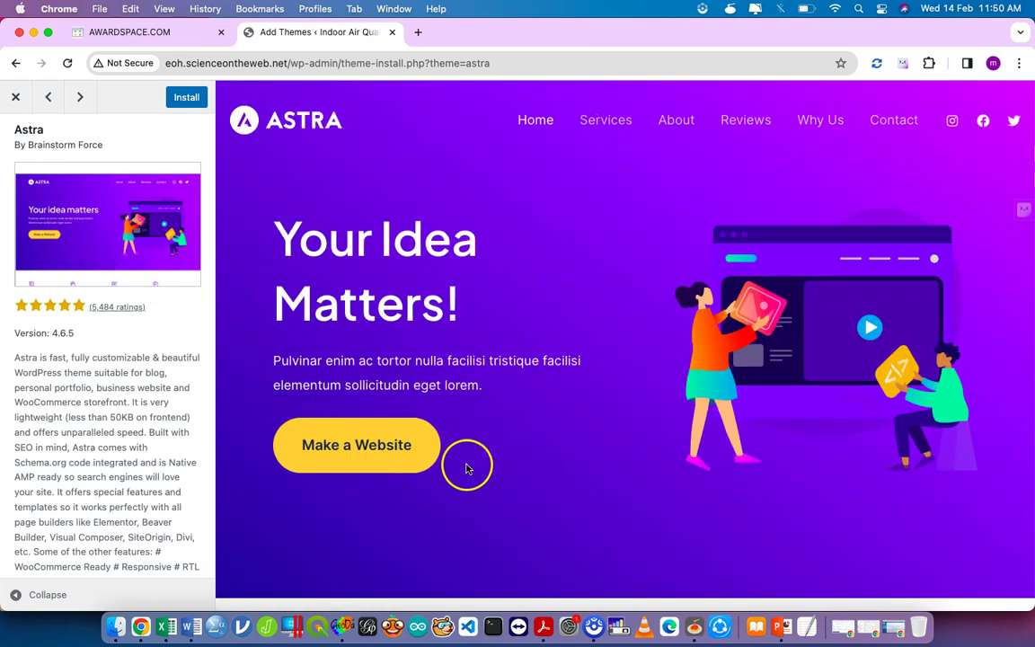
pyautogui.scroll(-5, 467, 468)
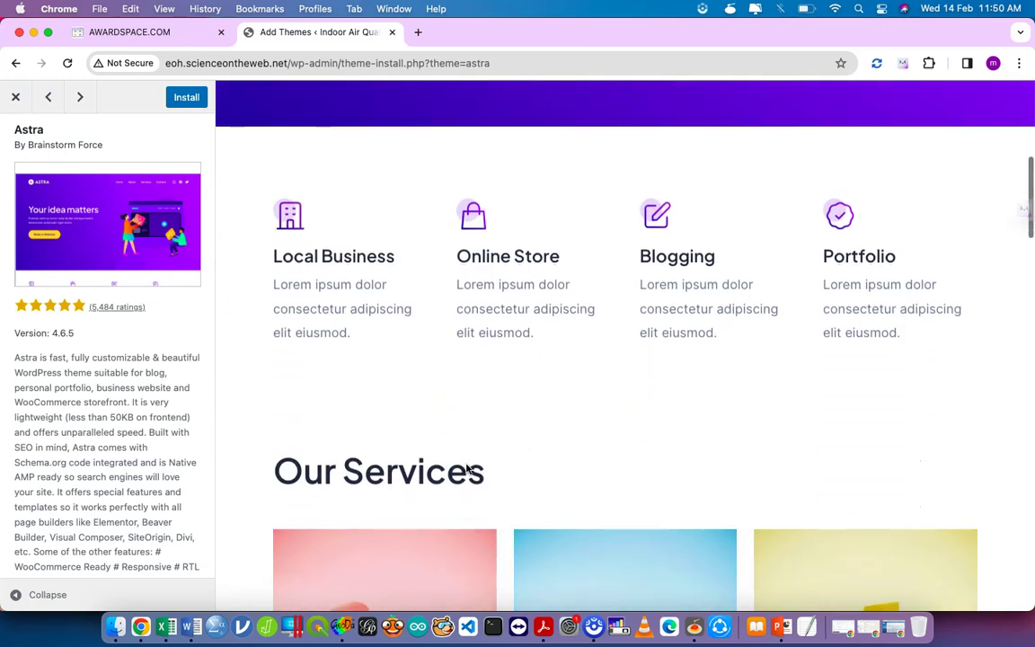
pyautogui.scroll(-7, 466, 468)
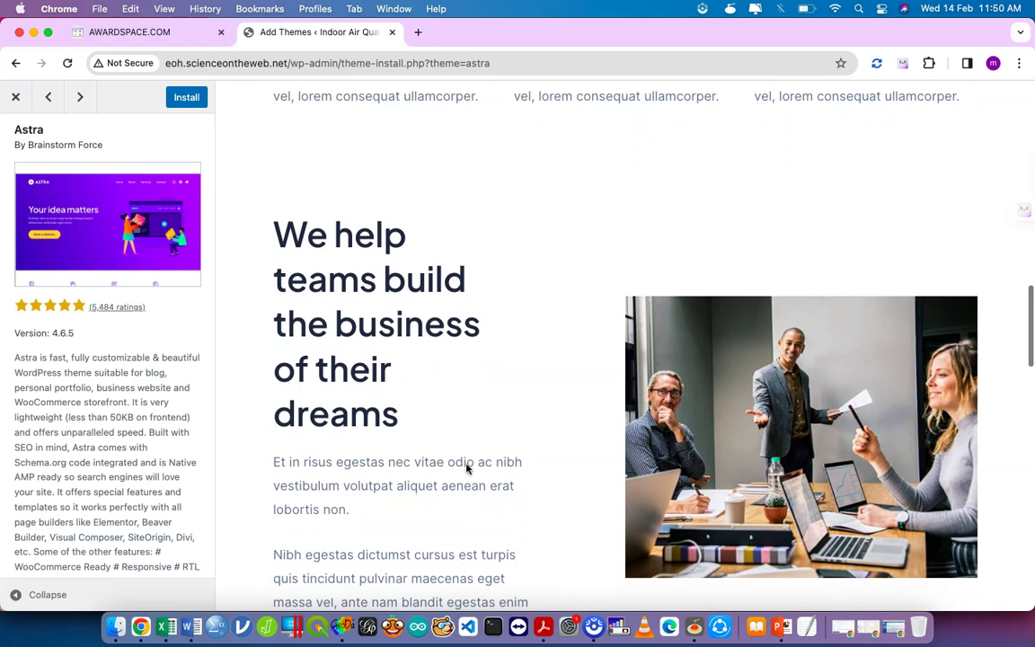
pyautogui.scroll(6, 467, 468)
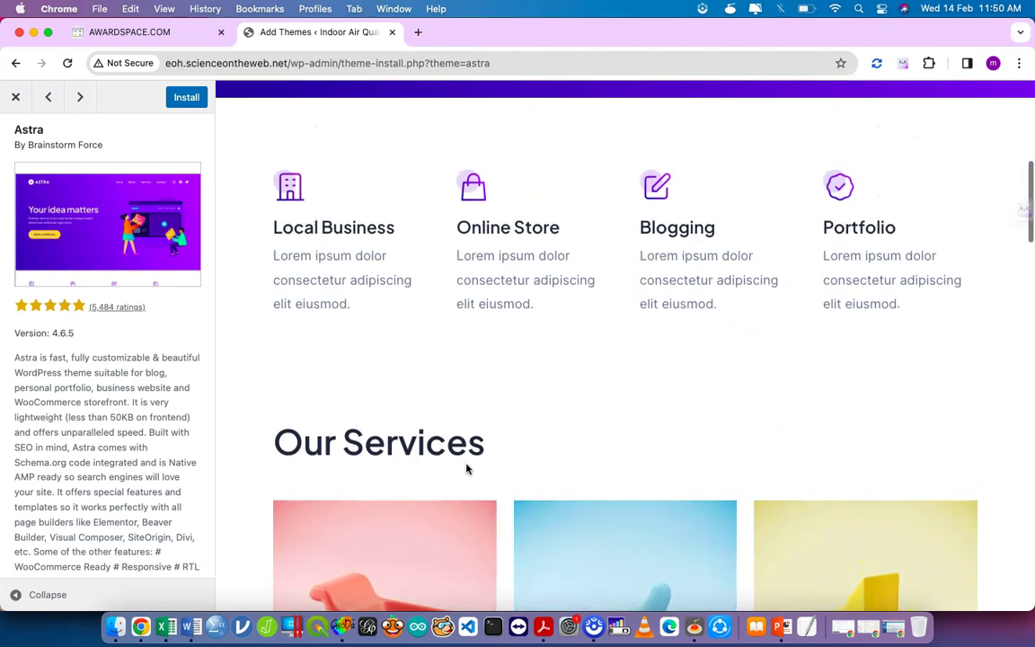
pyautogui.scroll(5, 466, 468)
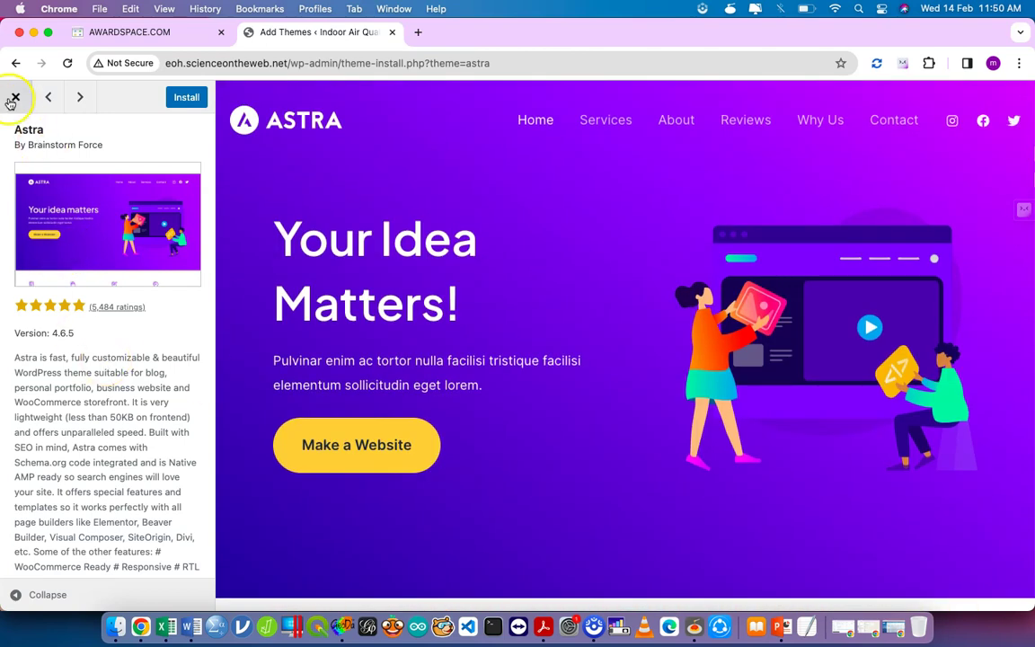
pyautogui.click(13, 98)
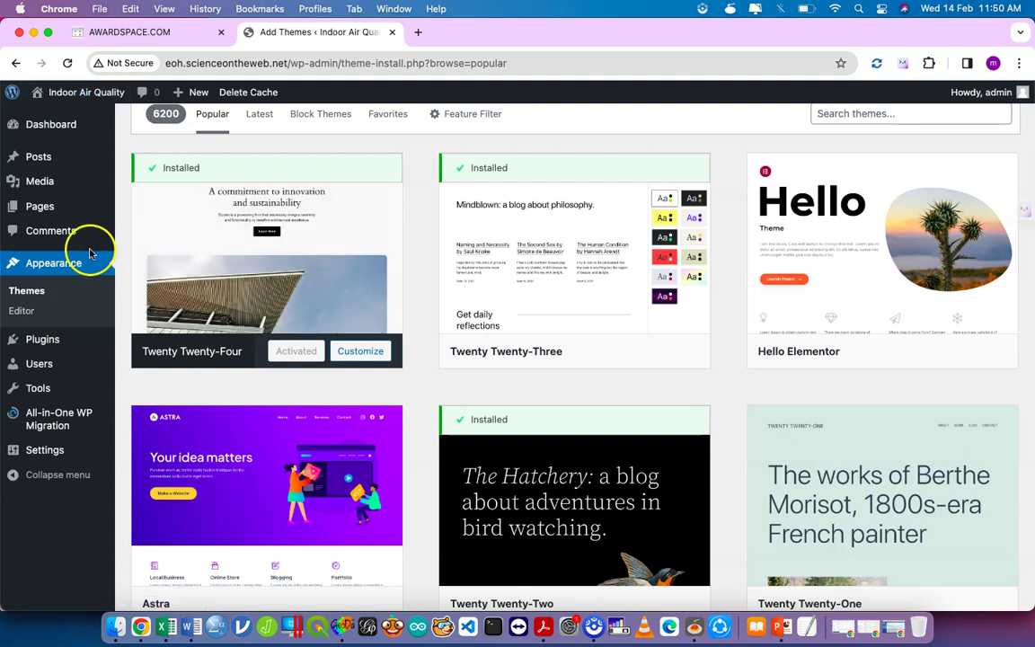
# - Inspect the Site Editor's Navigation menu, containing only Sample Page, then return to the Dashboard
pyautogui.click(33, 312)
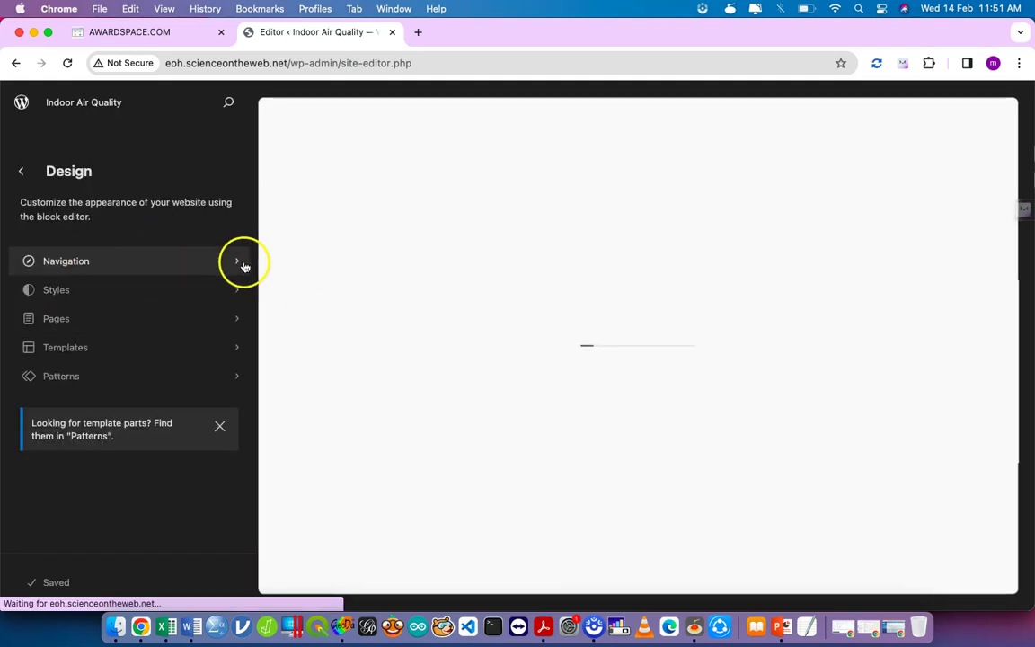
pyautogui.click(146, 262)
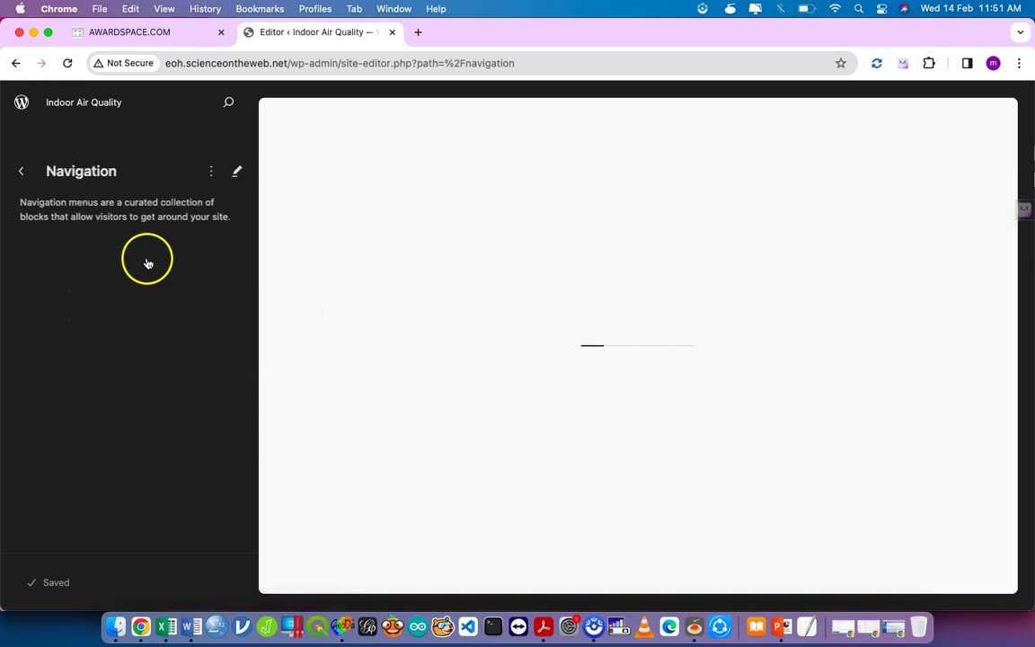
pyautogui.click(22, 171)
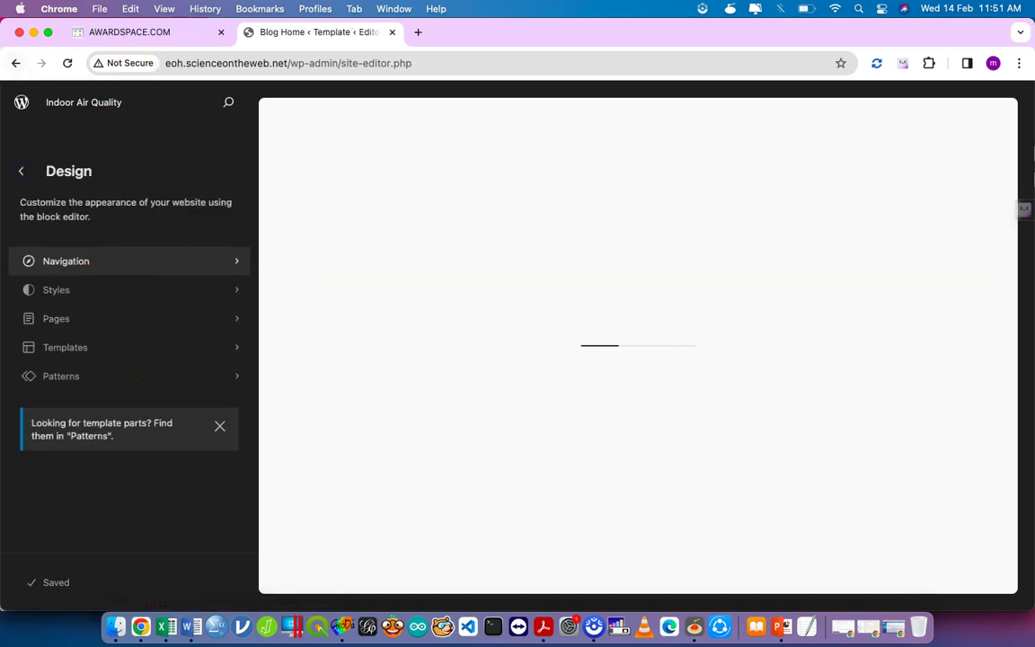
pyautogui.click(16, 63)
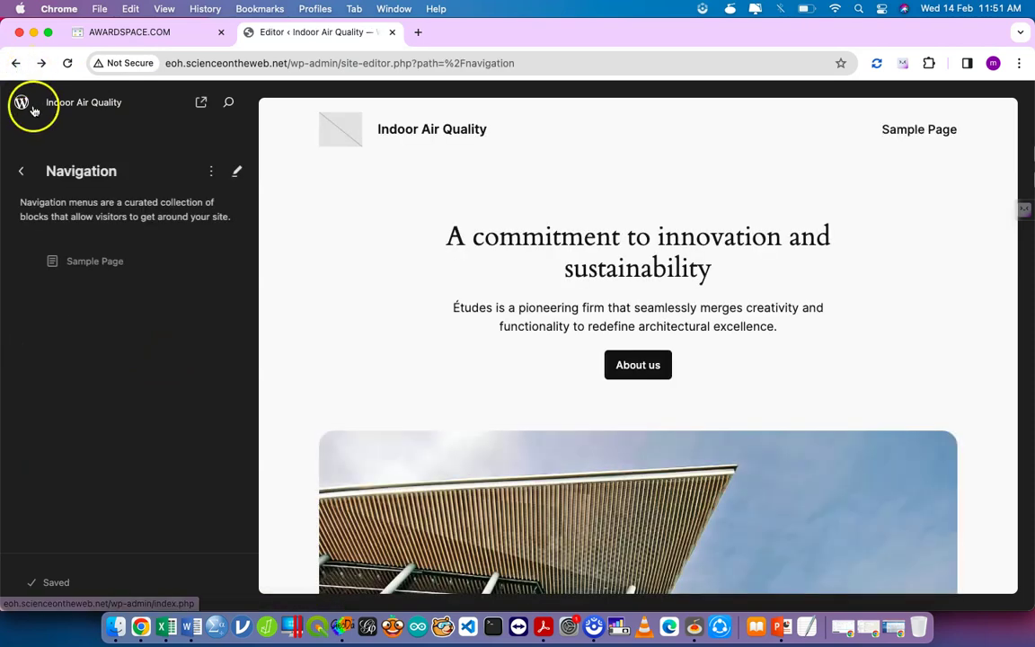
pyautogui.click(24, 104)
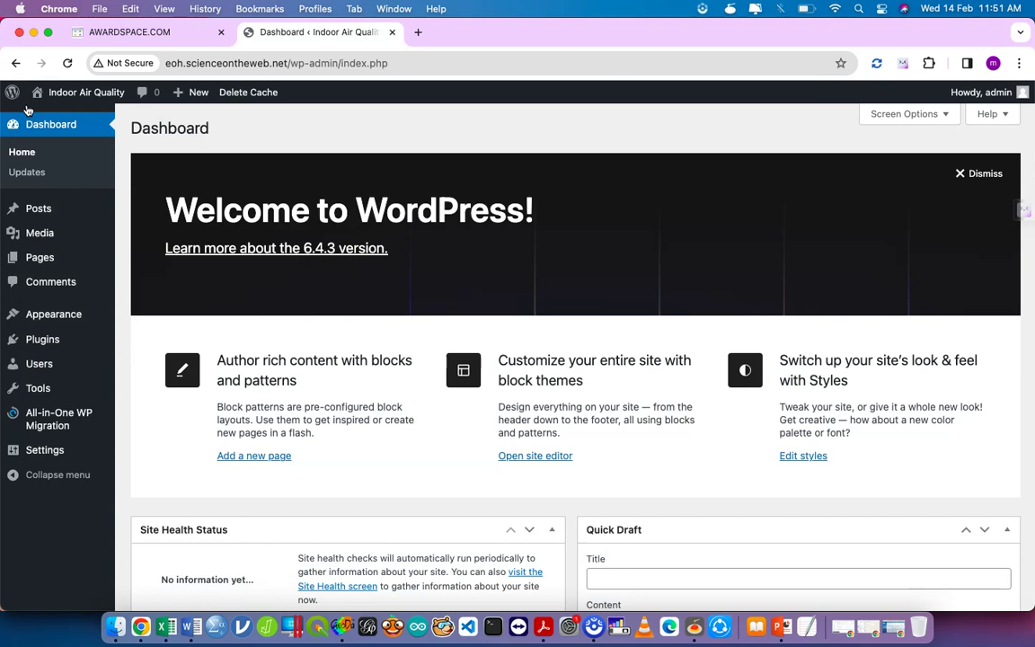
# - Browse the Appearance sidebar menu, then show all open windows to switch apps
pyautogui.moveTo(42, 319)
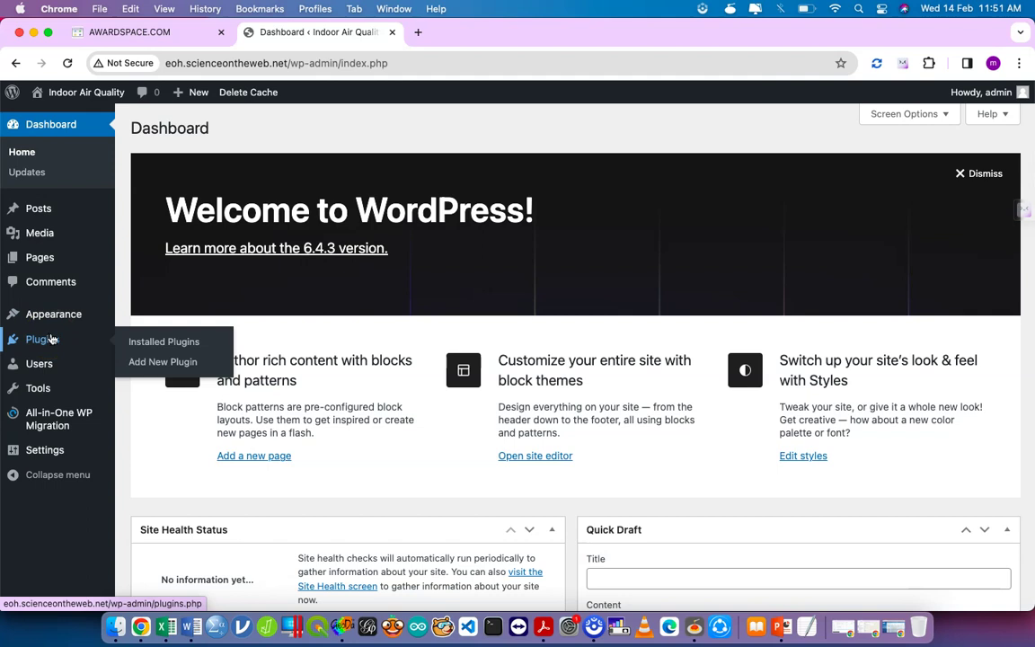
pyautogui.click(66, 304)
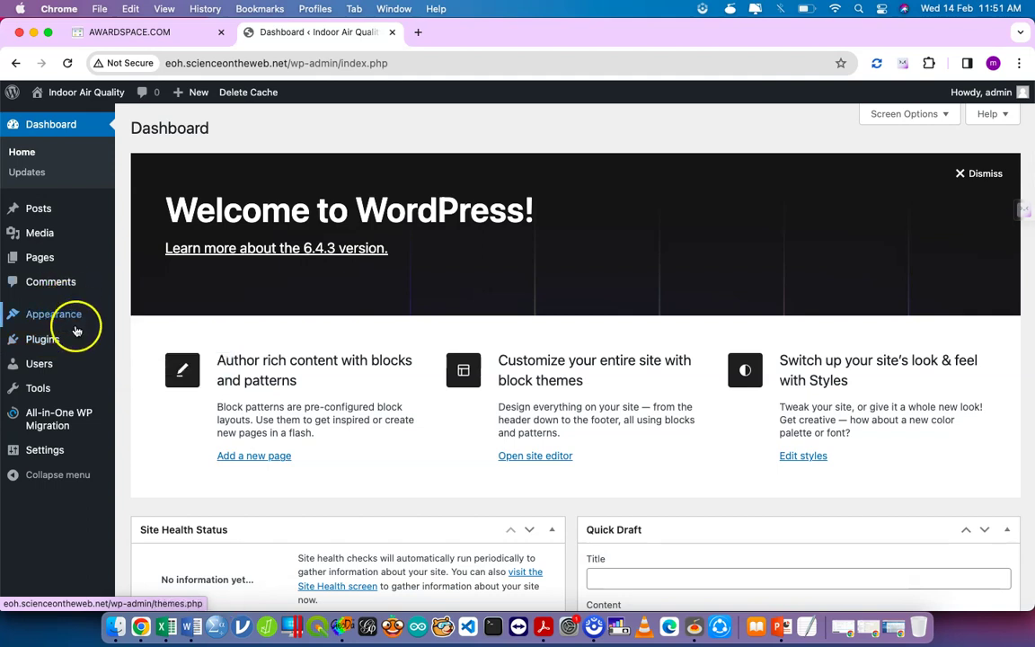
pyautogui.moveTo(75, 332)
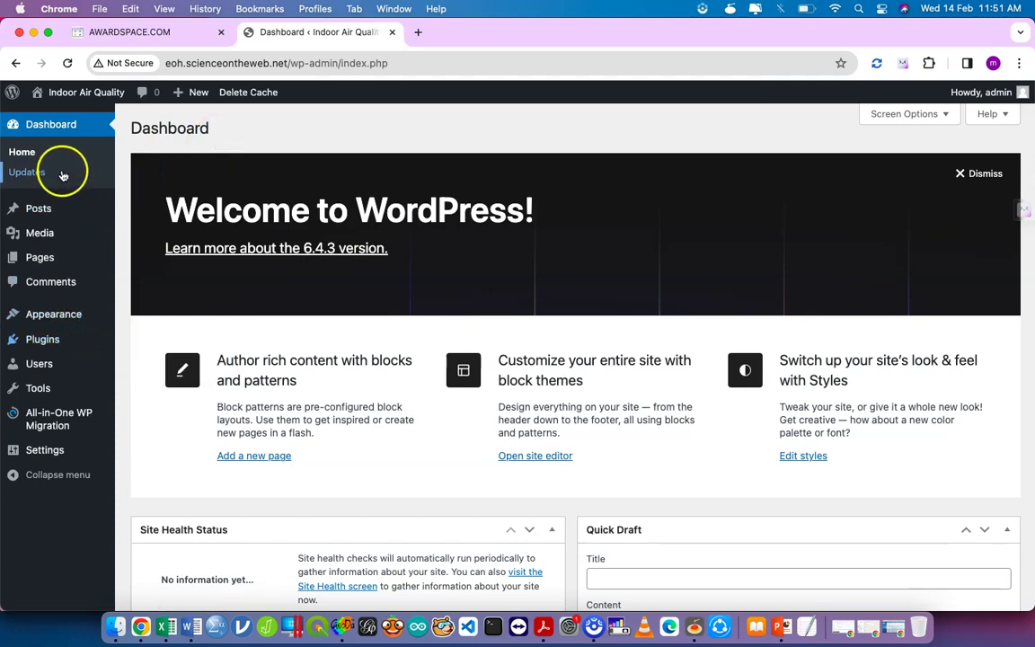
pyautogui.moveTo(81, 256)
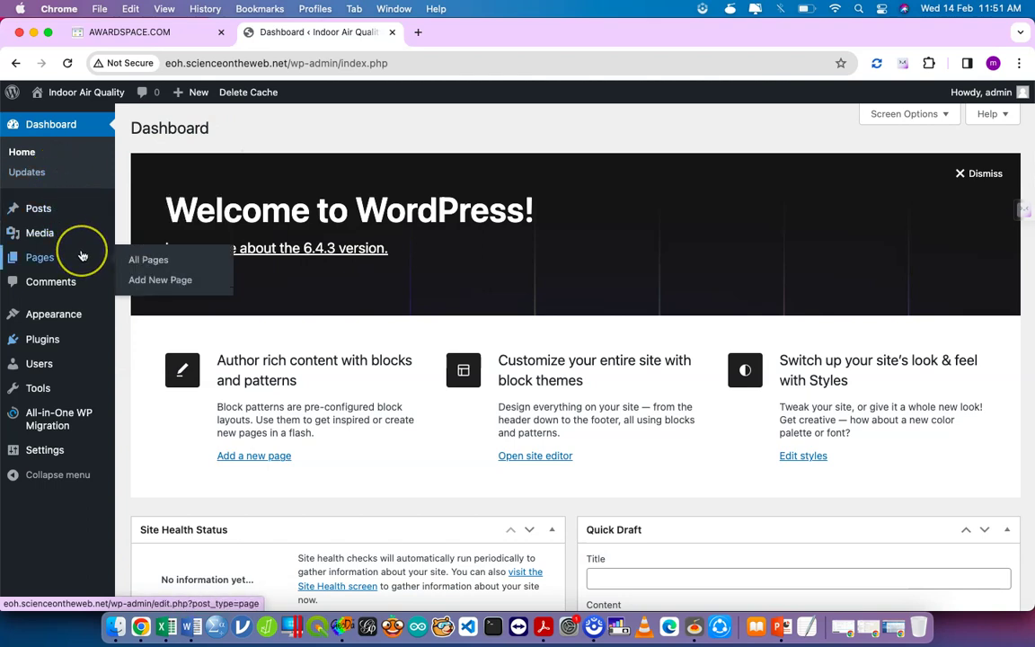
pyautogui.hotkey('ctrl', 'Up')
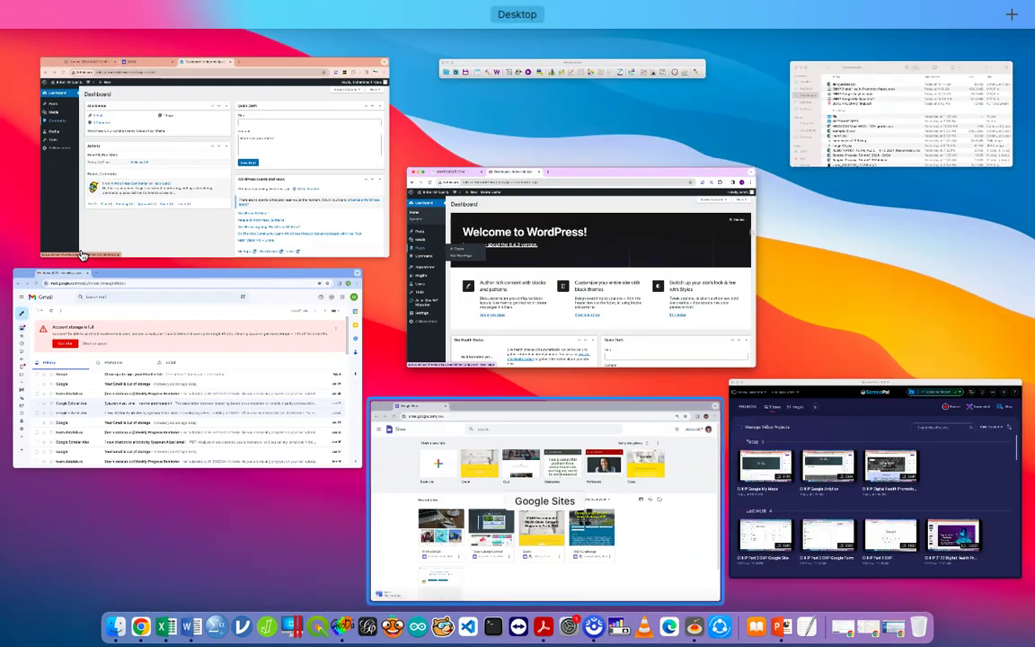
# - Open the Pages list of the Profile DrSAI Google Site, then return to the WordPress dashboard window
pyautogui.click(539, 489)
pyautogui.click(194, 399)
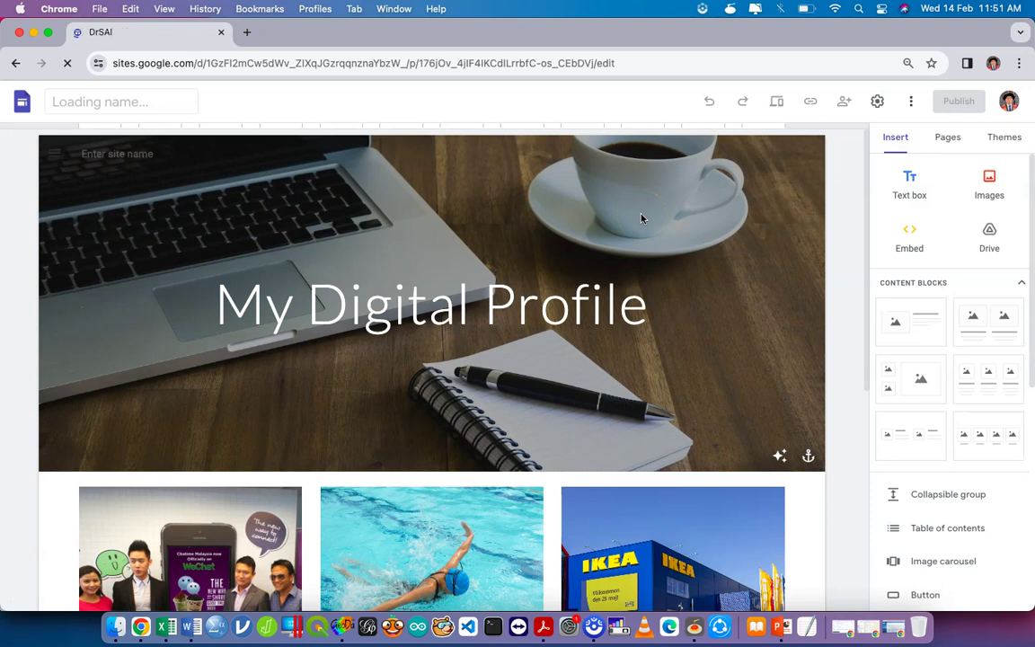
pyautogui.click(947, 142)
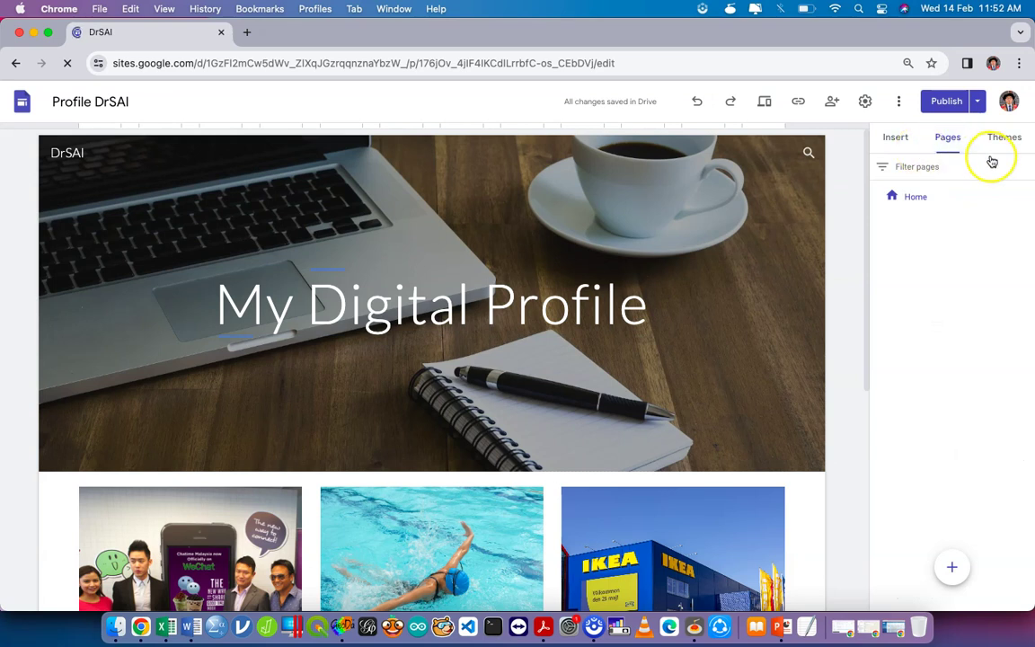
pyautogui.hotkey('ctrl', 'Up')
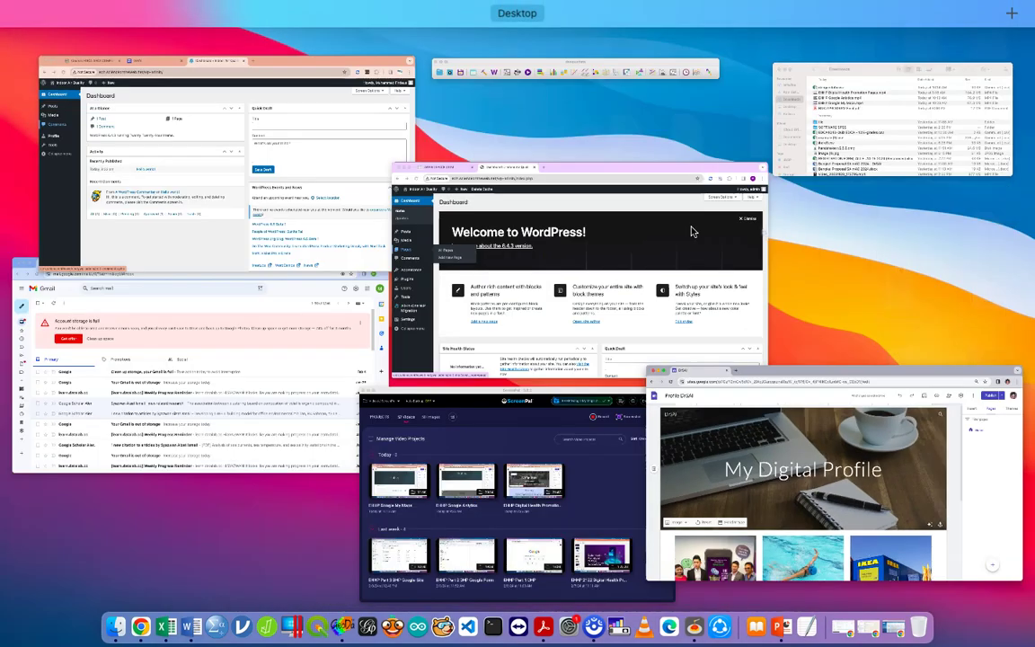
pyautogui.click(692, 232)
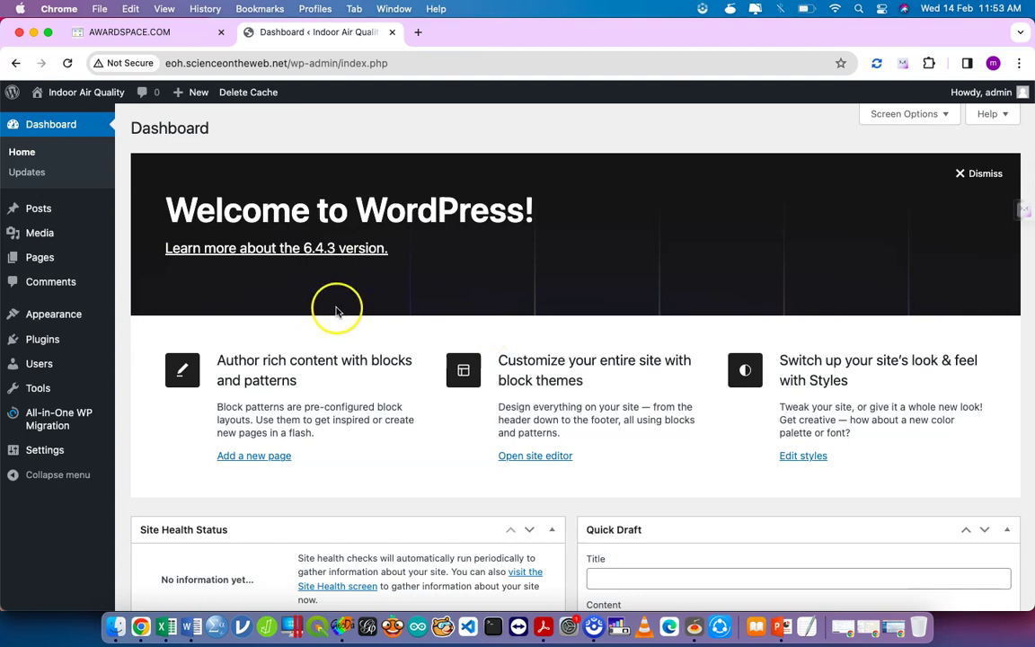
# - Reveal the Settings submenu in the WordPress sidebar, re-expanding the sidebar after collapsing it
pyautogui.moveTo(77, 347)
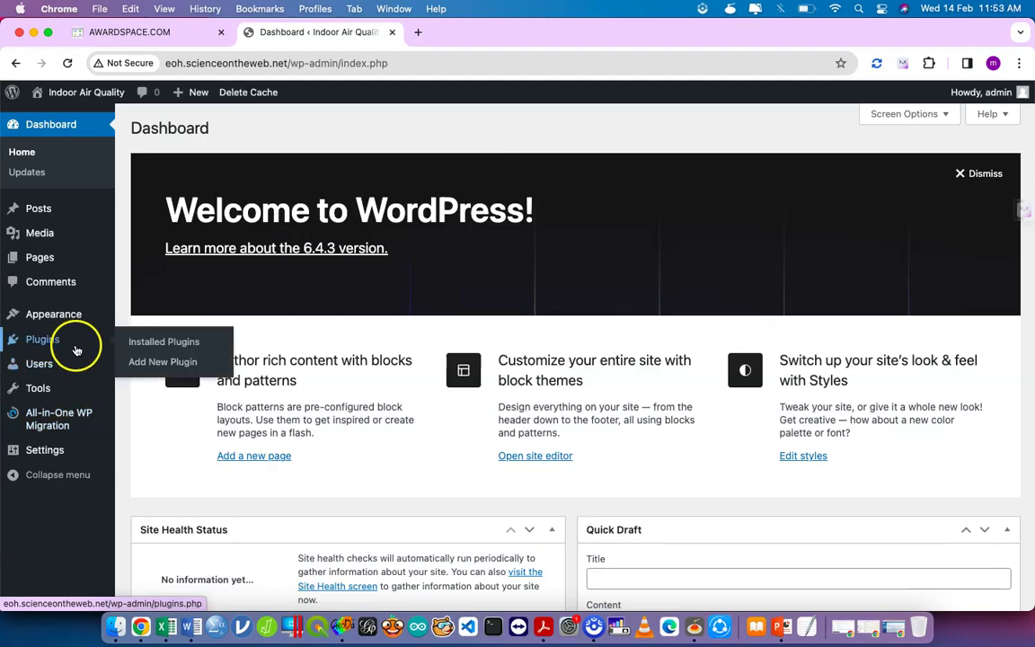
pyautogui.moveTo(62, 393)
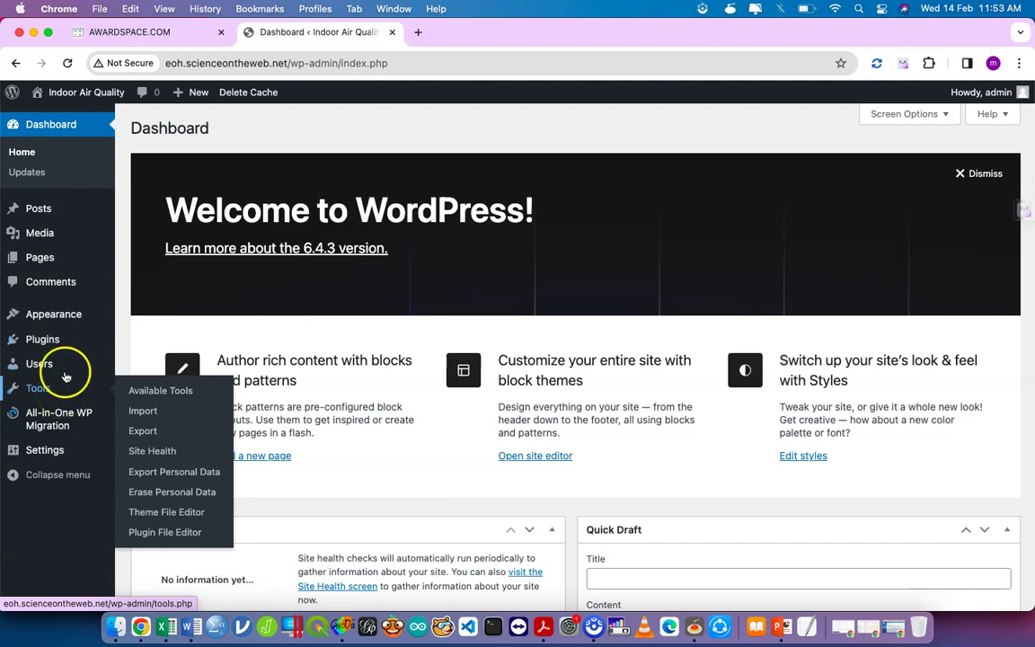
pyautogui.moveTo(86, 318)
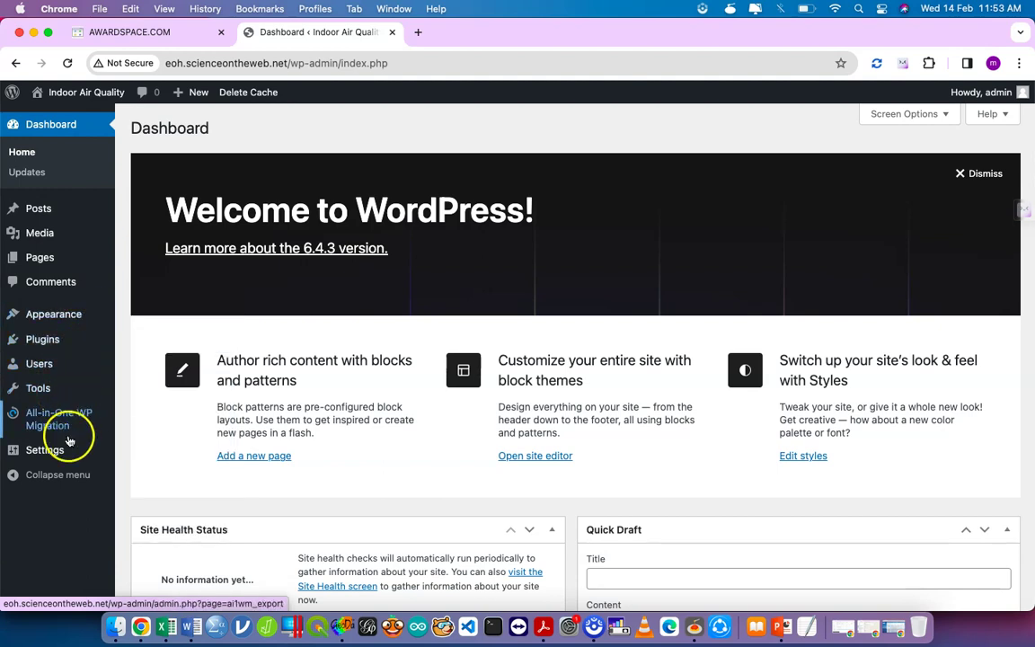
pyautogui.moveTo(65, 455)
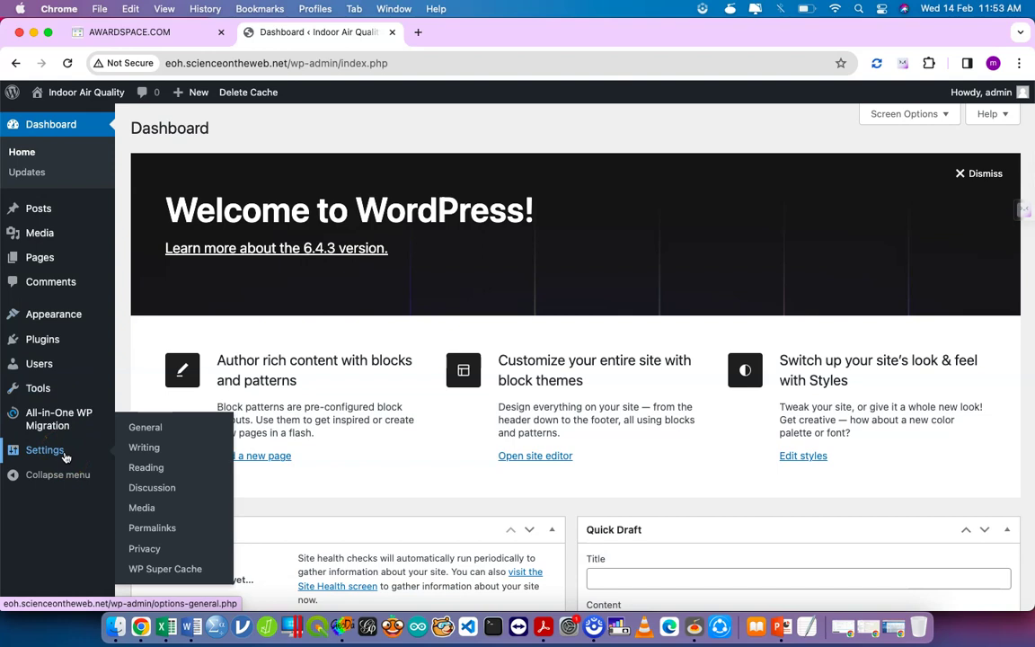
pyautogui.click(140, 429)
pyautogui.click(54, 474)
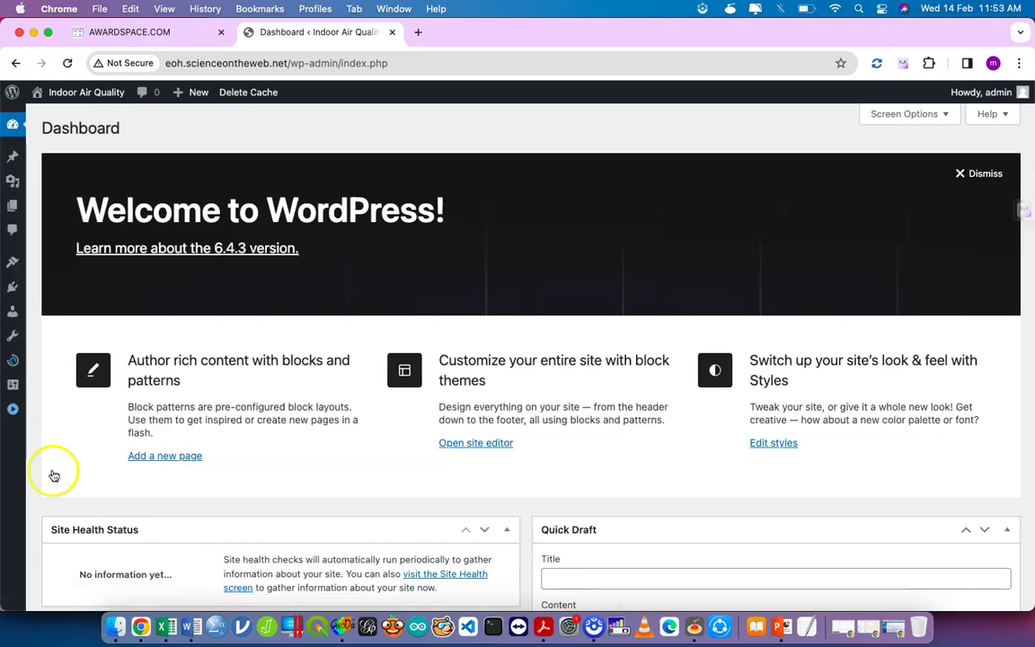
pyautogui.click(18, 411)
# - Open General Settings and review the site title, tagline and English (United States) language
pyautogui.moveTo(84, 458)
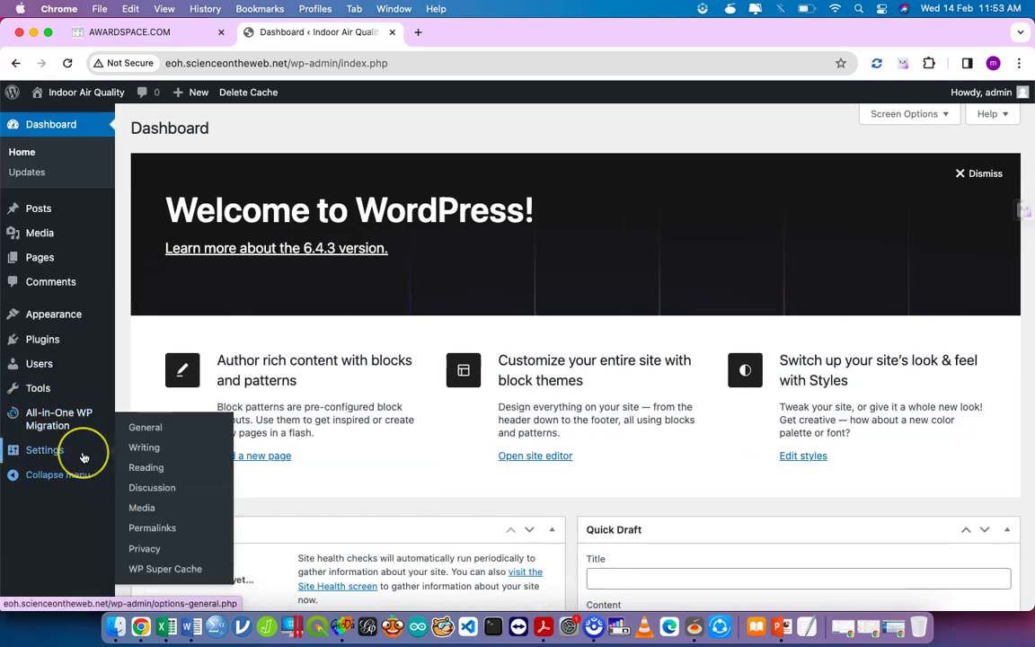
pyautogui.click(148, 428)
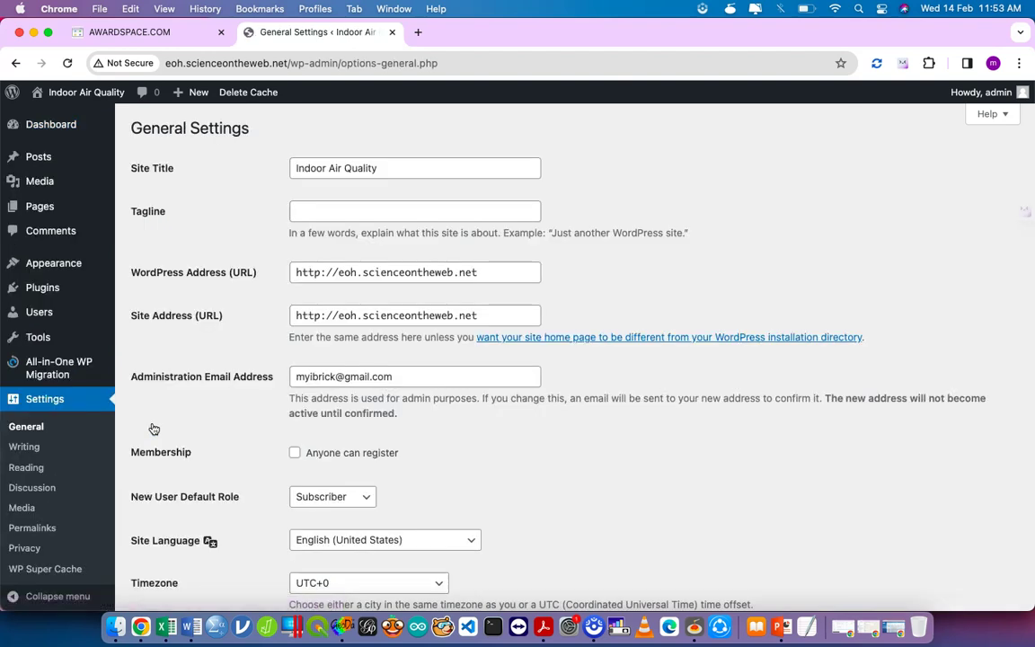
pyautogui.doubleClick(385, 168)
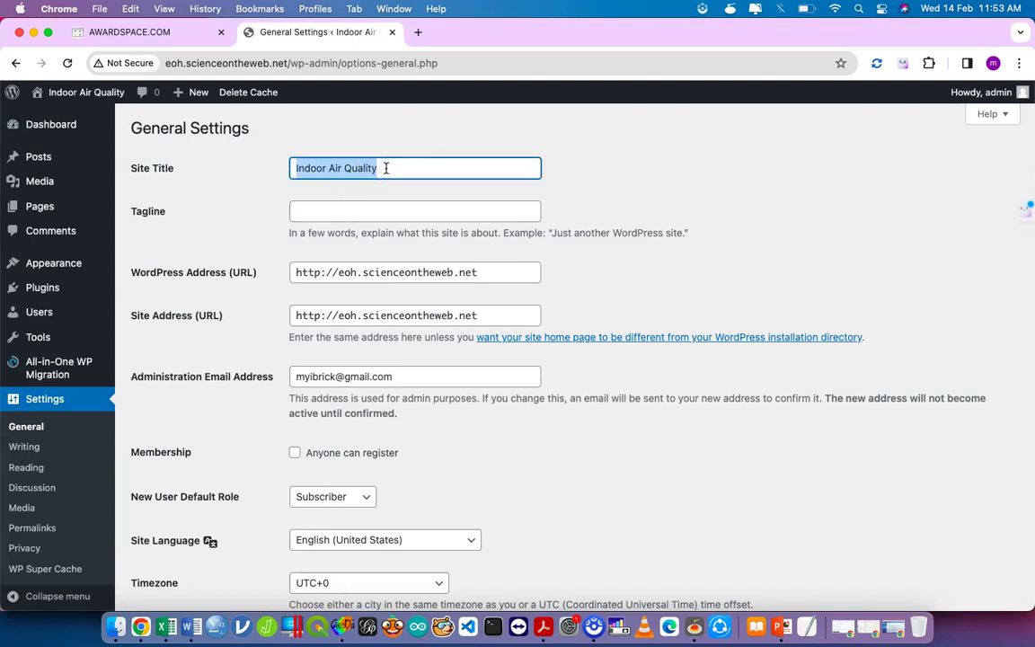
pyautogui.click(414, 175)
pyautogui.doubleClick(406, 175)
pyautogui.click(397, 211)
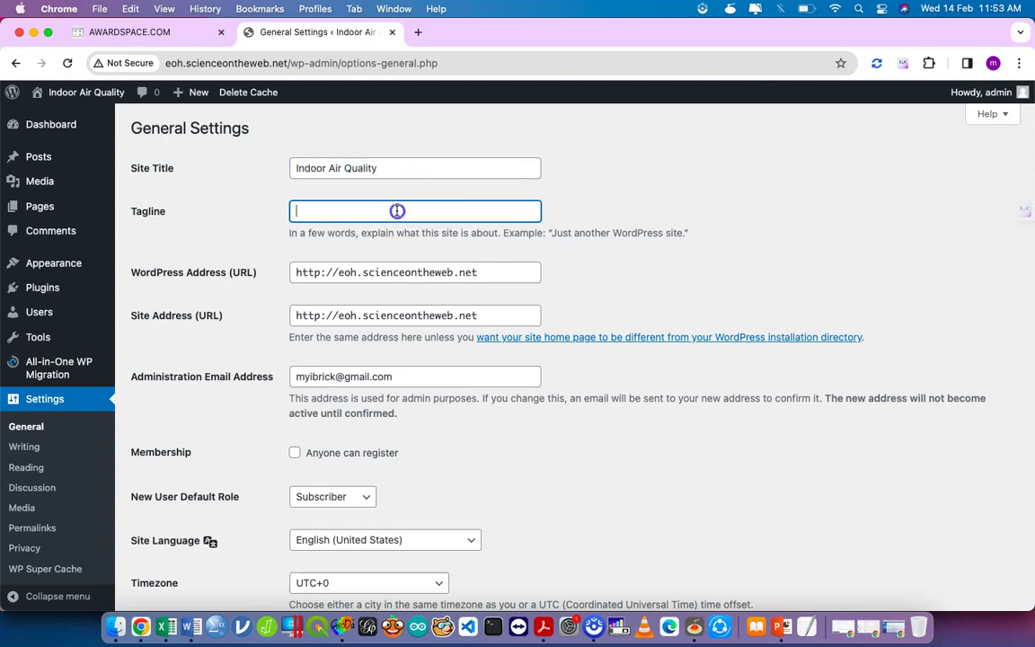
pyautogui.click(469, 456)
pyautogui.scroll(-4, 468, 458)
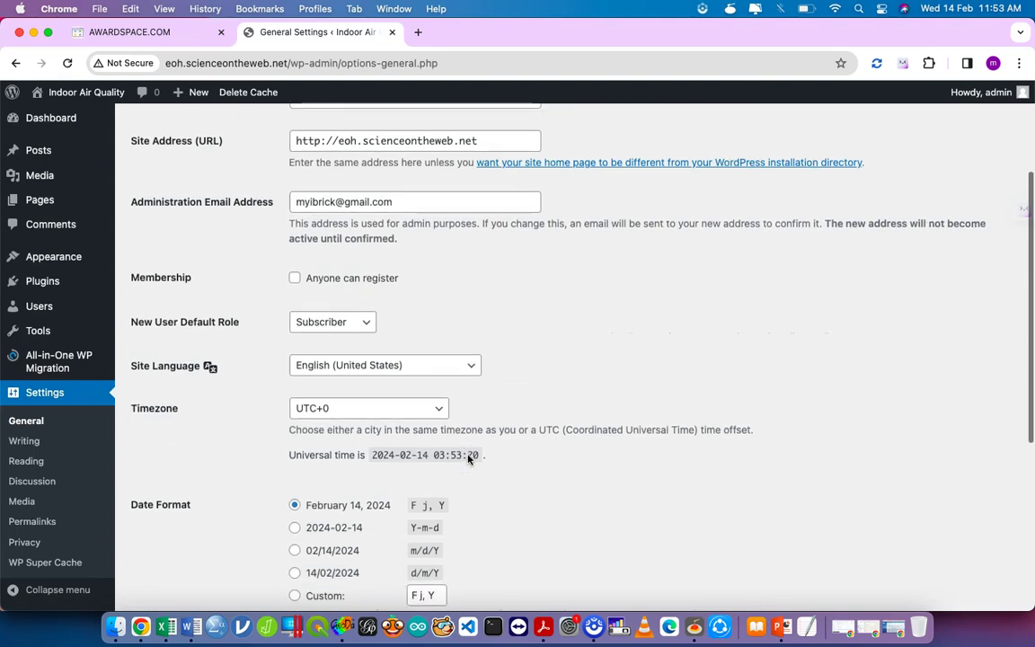
pyautogui.click(369, 360)
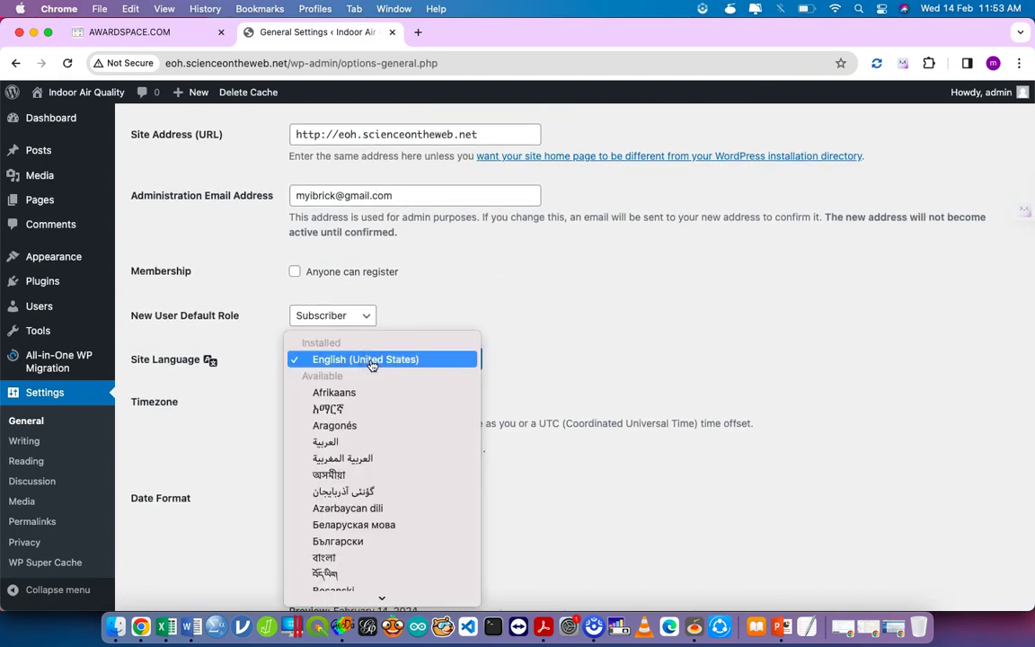
pyautogui.click(372, 360)
# - Set the site timezone to Kuala Lumpur
pyautogui.click(395, 398)
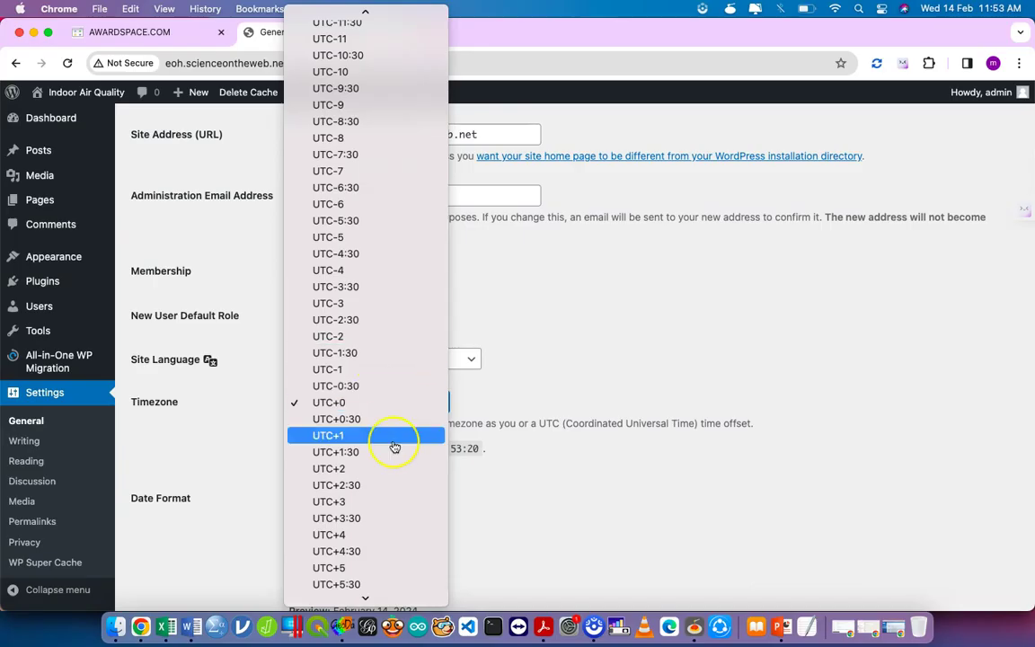
pyautogui.scroll(-5, 395, 447)
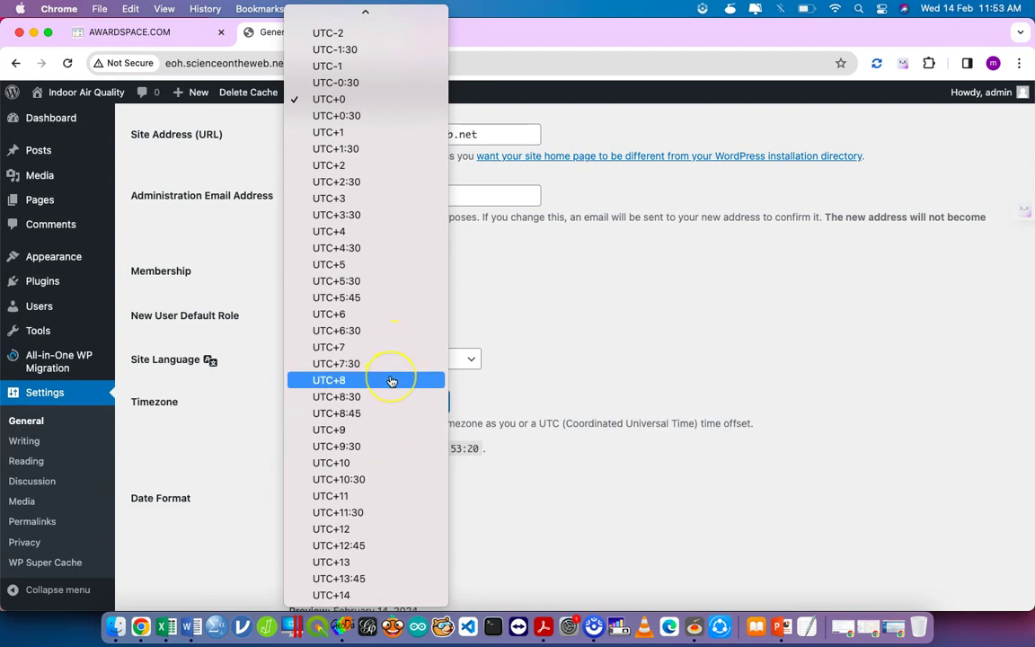
pyautogui.scroll(20, 392, 382)
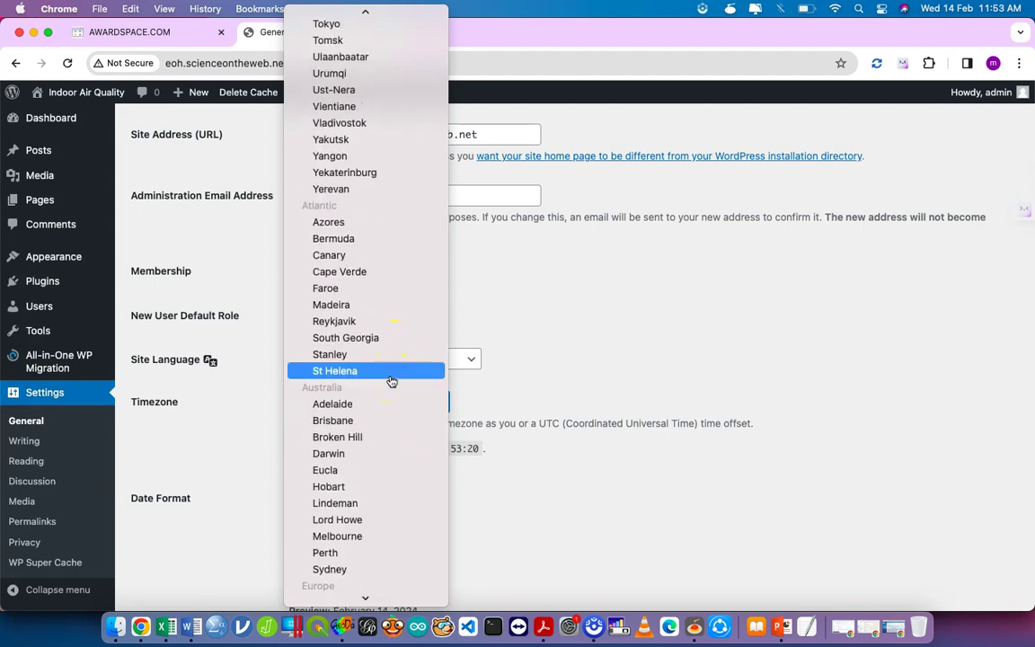
pyautogui.write('d')
pyautogui.scroll(-3, 392, 382)
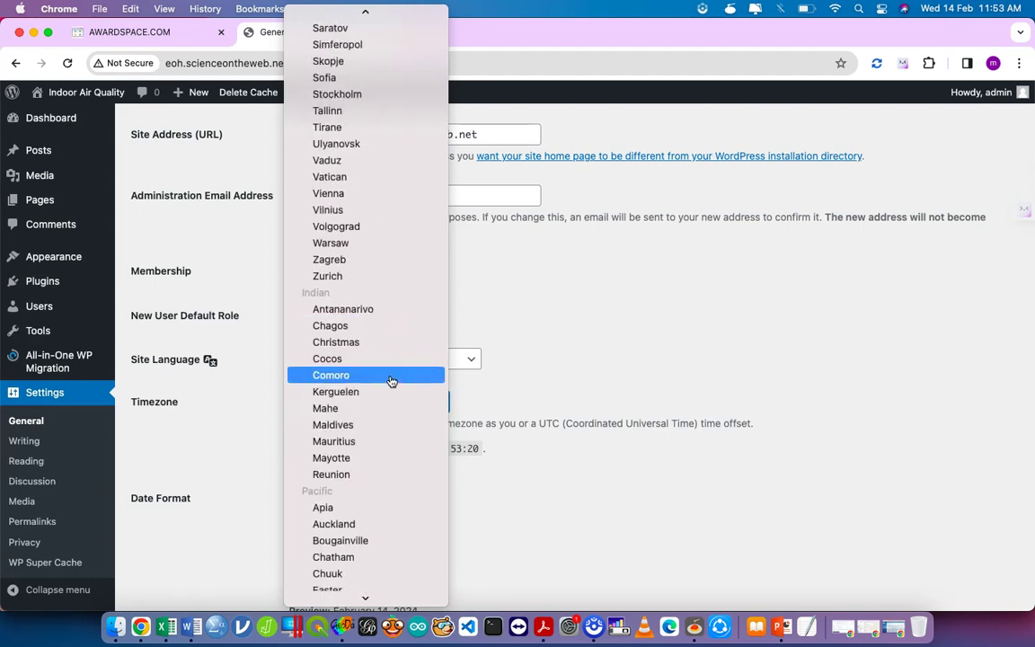
pyautogui.write('ku')
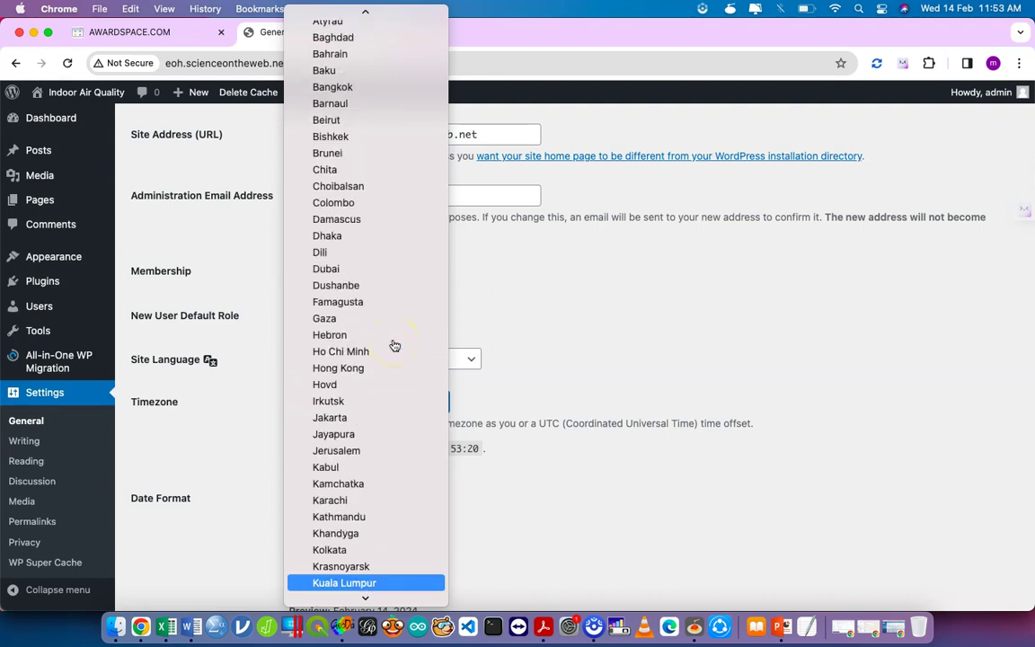
pyautogui.click(388, 583)
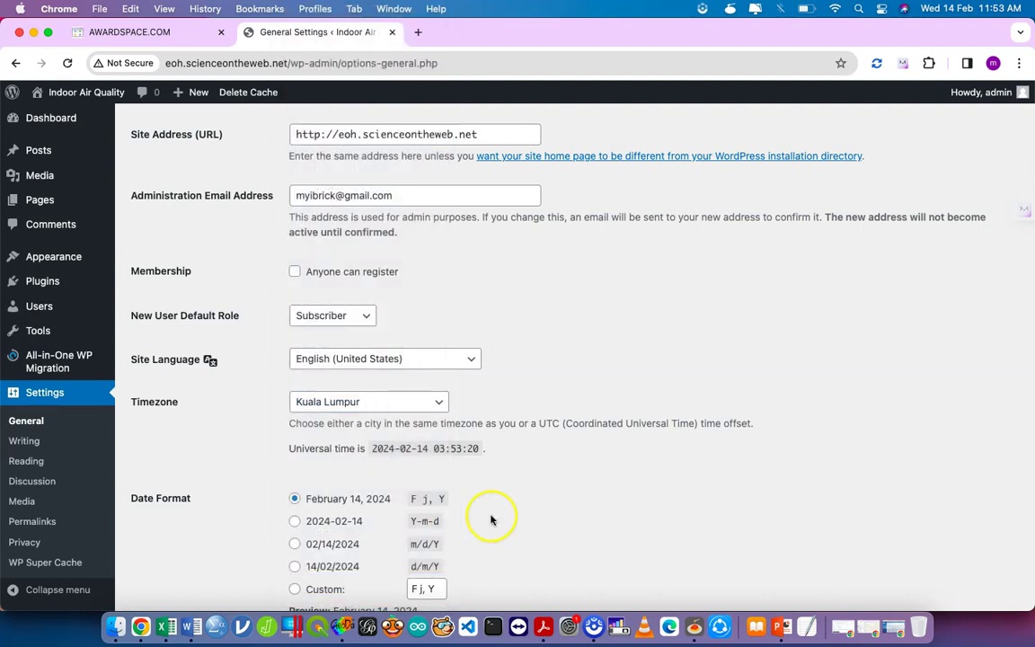
# - Choose the d/m/Y (14/02/2024) date format and save the general settings
pyautogui.scroll(-3, 490, 519)
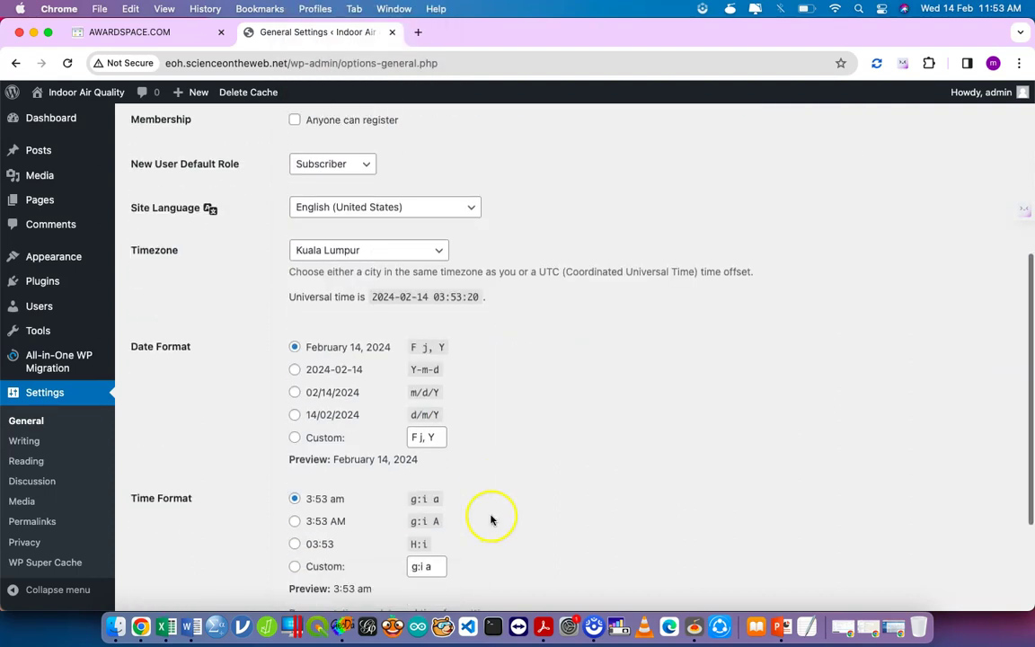
pyautogui.click(334, 414)
pyautogui.scroll(-3, 457, 455)
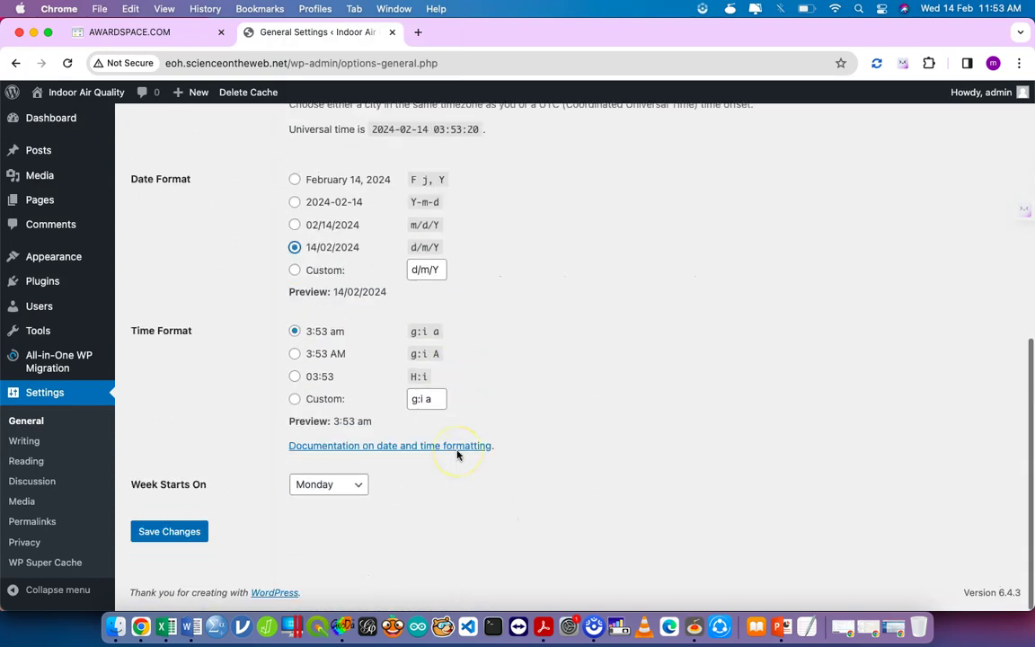
pyautogui.click(166, 538)
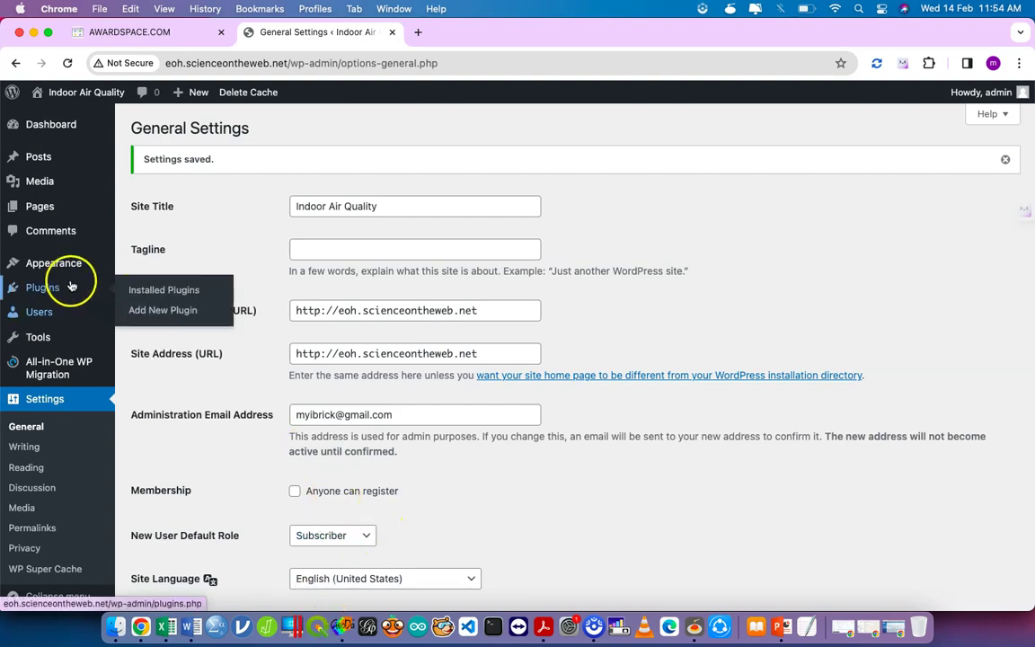
pyautogui.moveTo(74, 272)
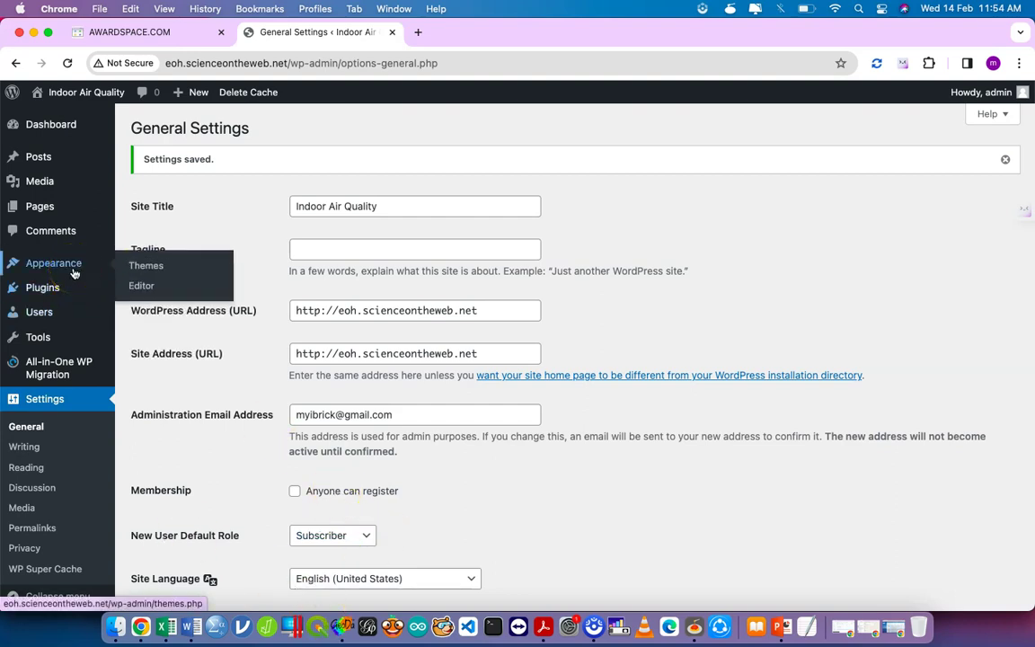
pyautogui.moveTo(65, 213)
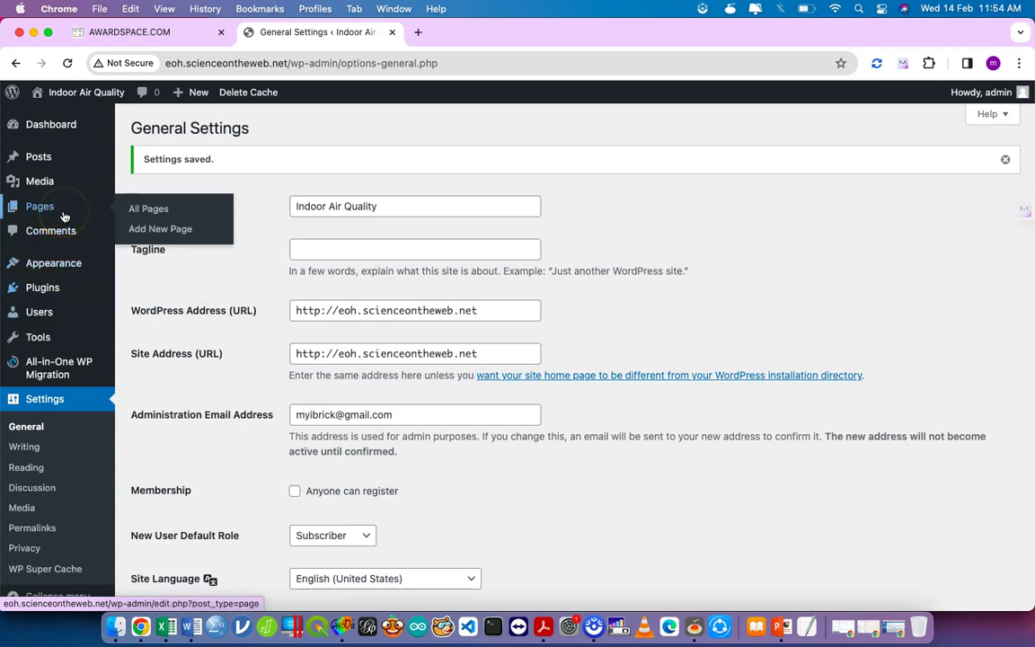
pyautogui.click(143, 212)
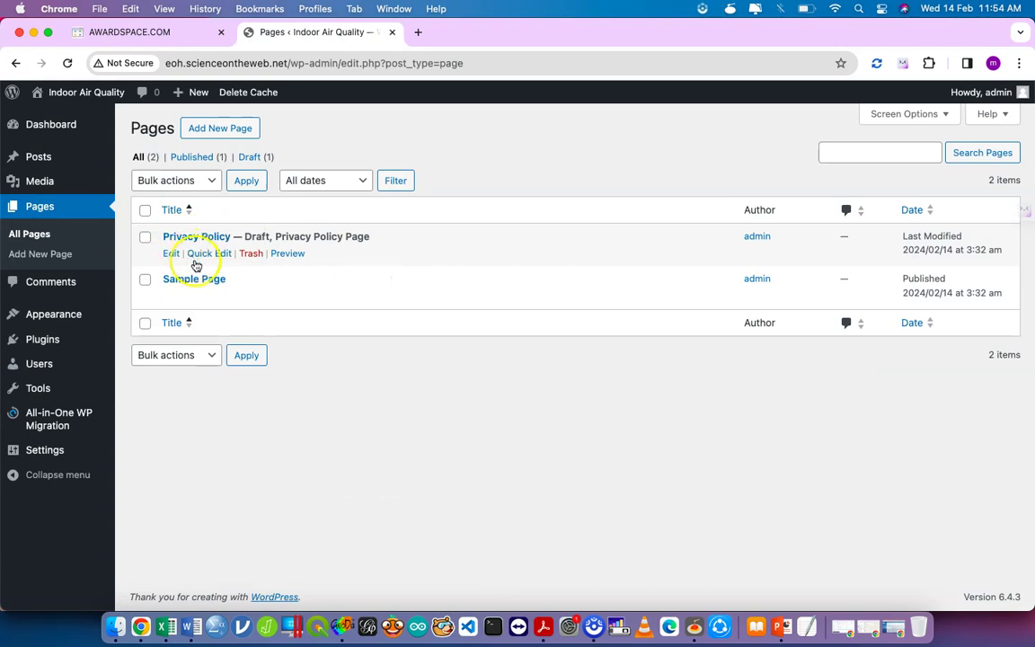
pyautogui.click(188, 282)
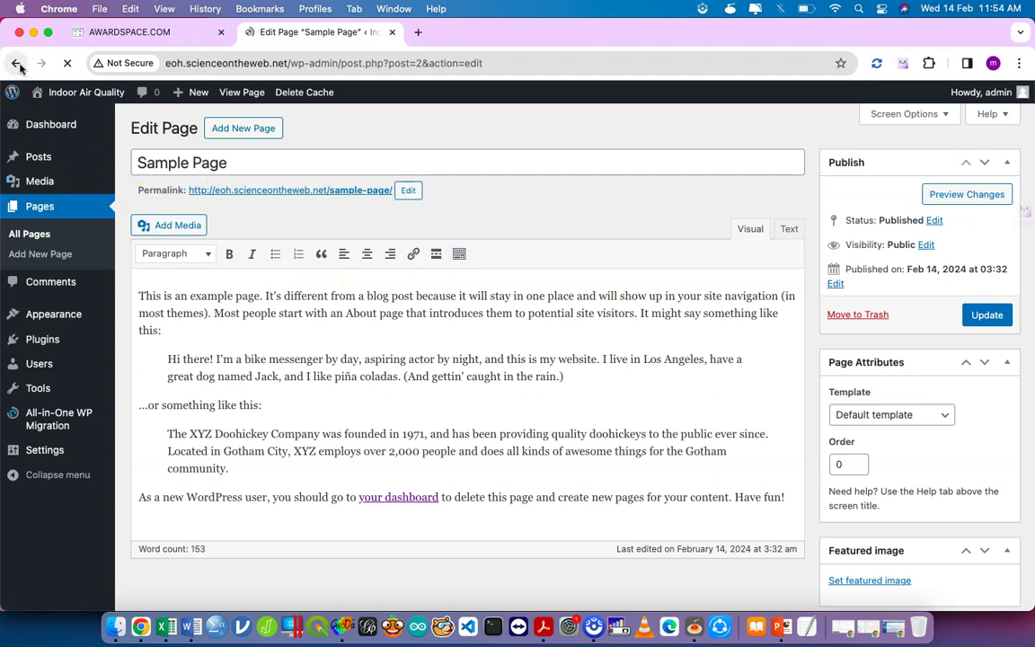
pyautogui.click(16, 63)
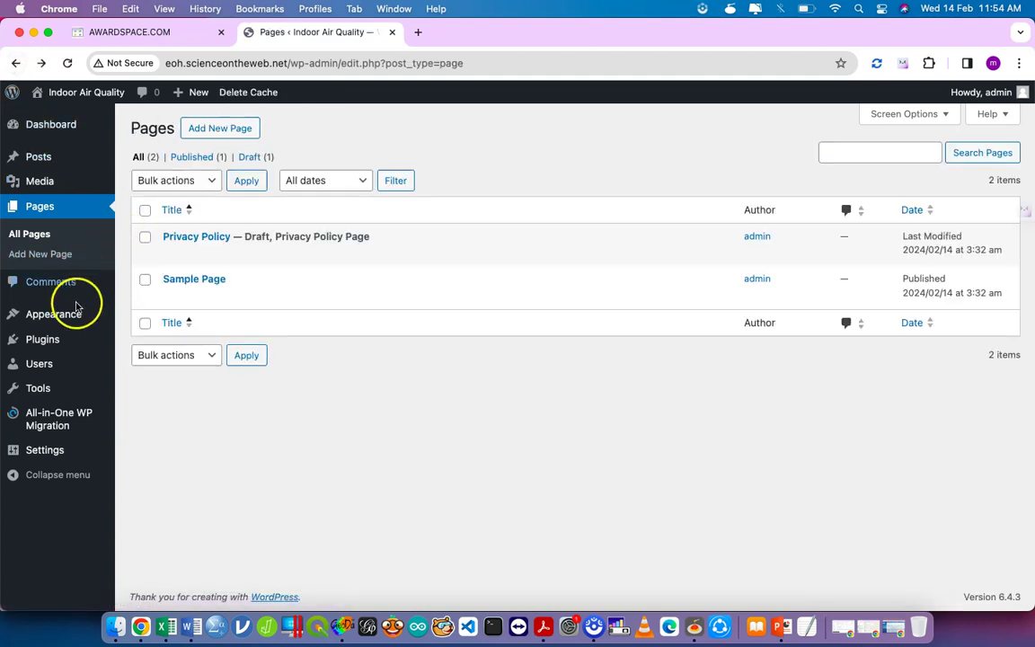
# - Activate the Blogus theme and view the live Indoor Air Quality site
pyautogui.moveTo(76, 315)
pyautogui.click(145, 318)
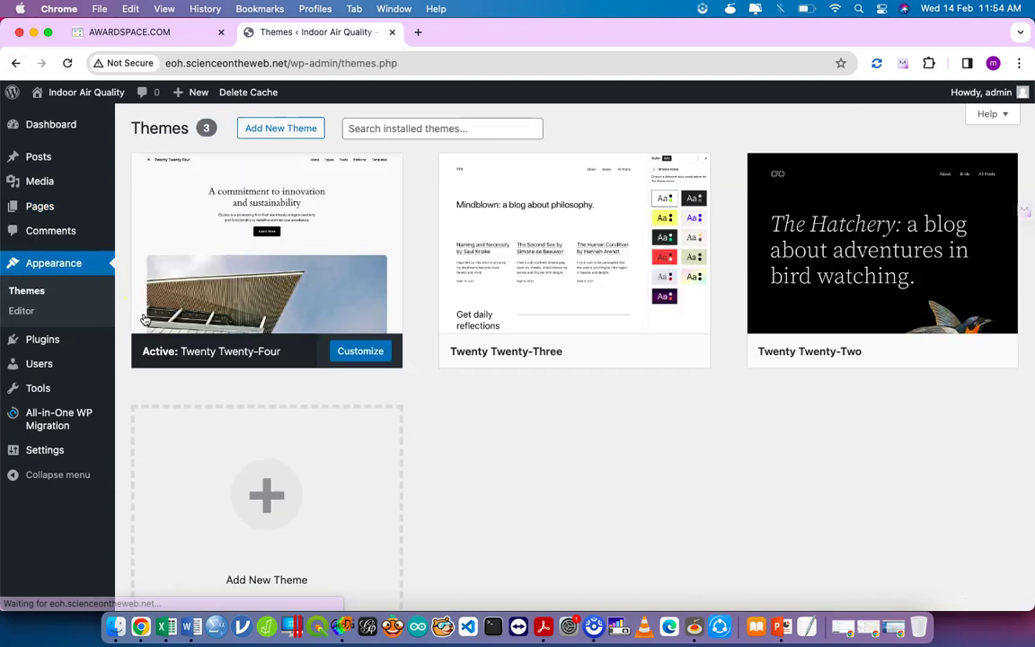
pyautogui.click(247, 308)
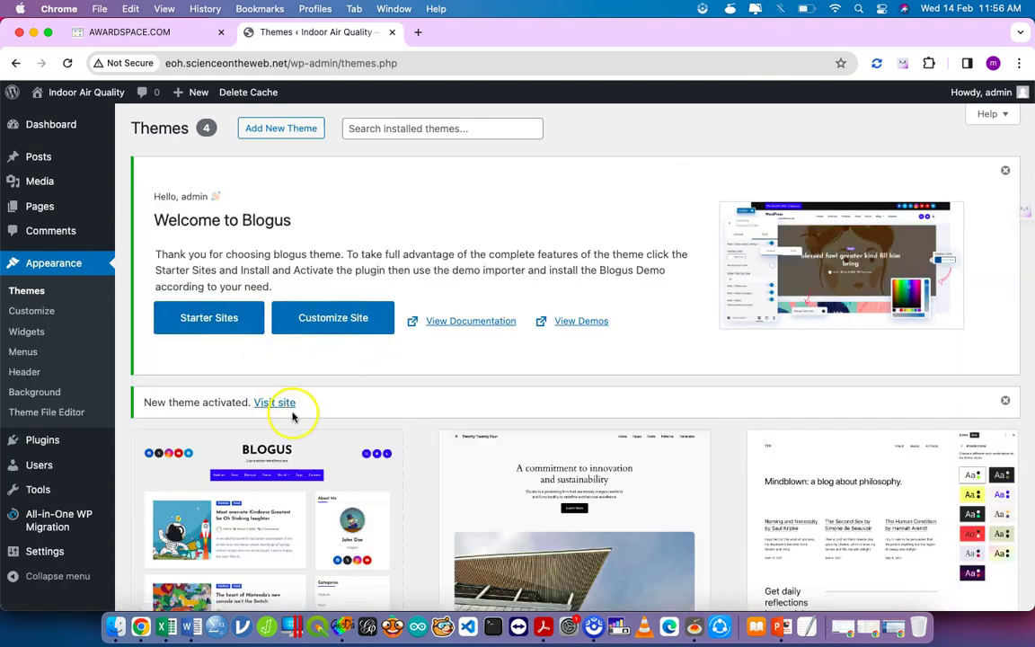
pyautogui.click(274, 404)
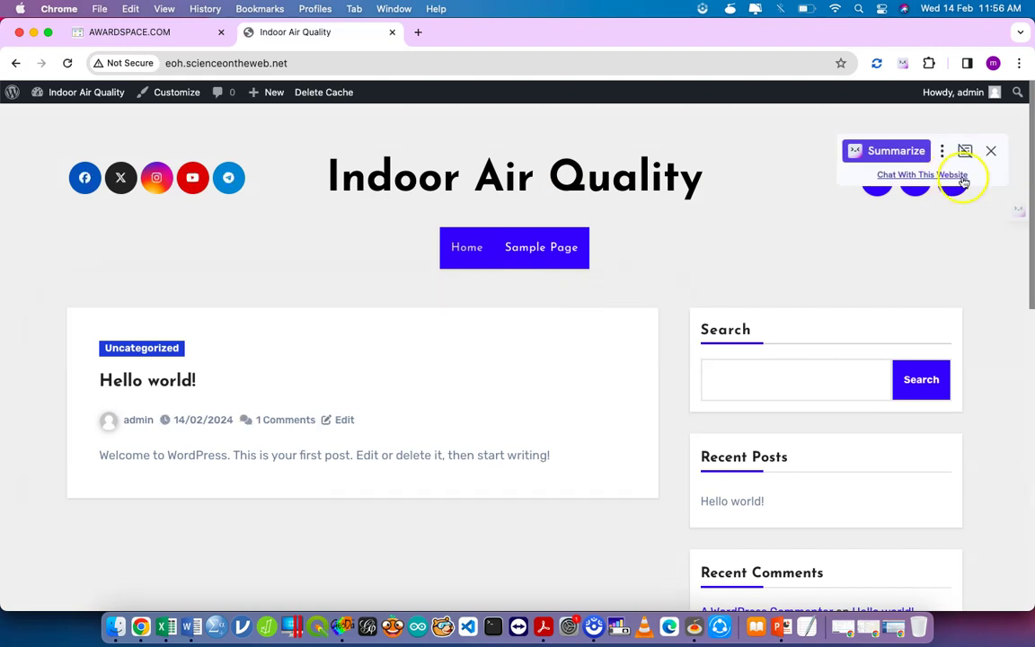
# - Dismiss the summary widget, go back to the admin dashboard and close the extra site tab
pyautogui.click(991, 151)
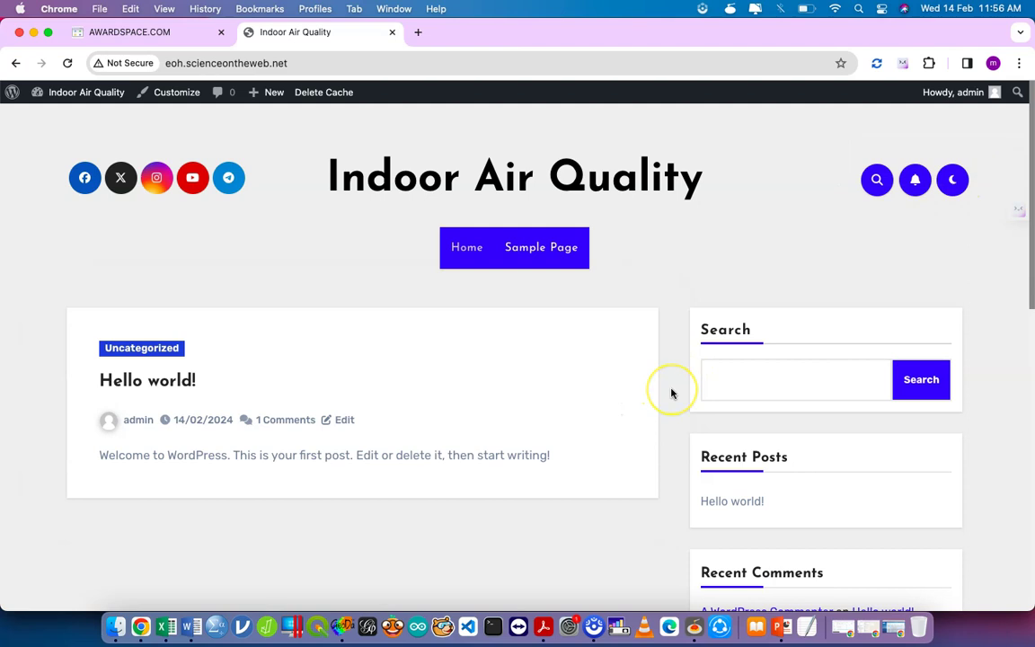
pyautogui.scroll(-10, 670, 393)
pyautogui.scroll(10, 671, 393)
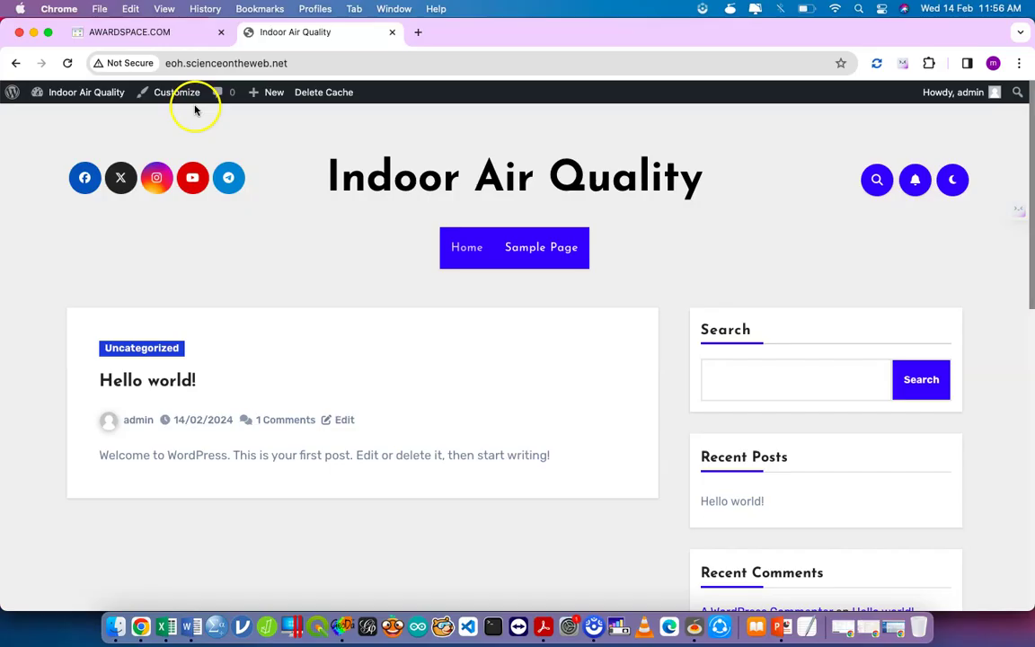
pyautogui.moveTo(92, 95)
pyautogui.click(70, 118)
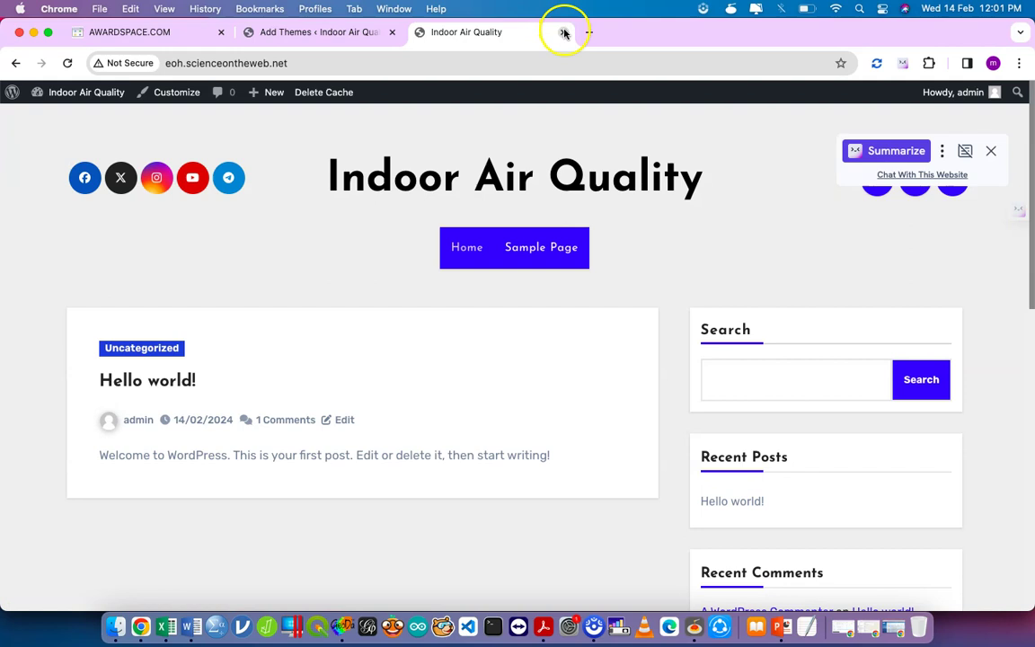
pyautogui.click(563, 33)
pyautogui.moveTo(62, 207)
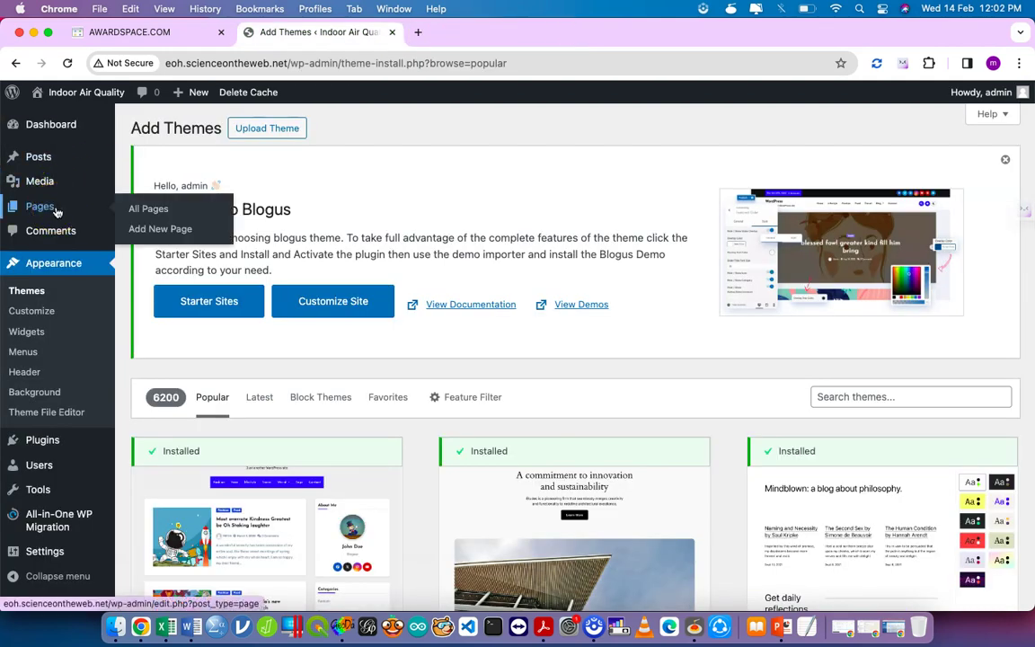
# - Navigate through Appearance to the Menus management page
pyautogui.click(24, 351)
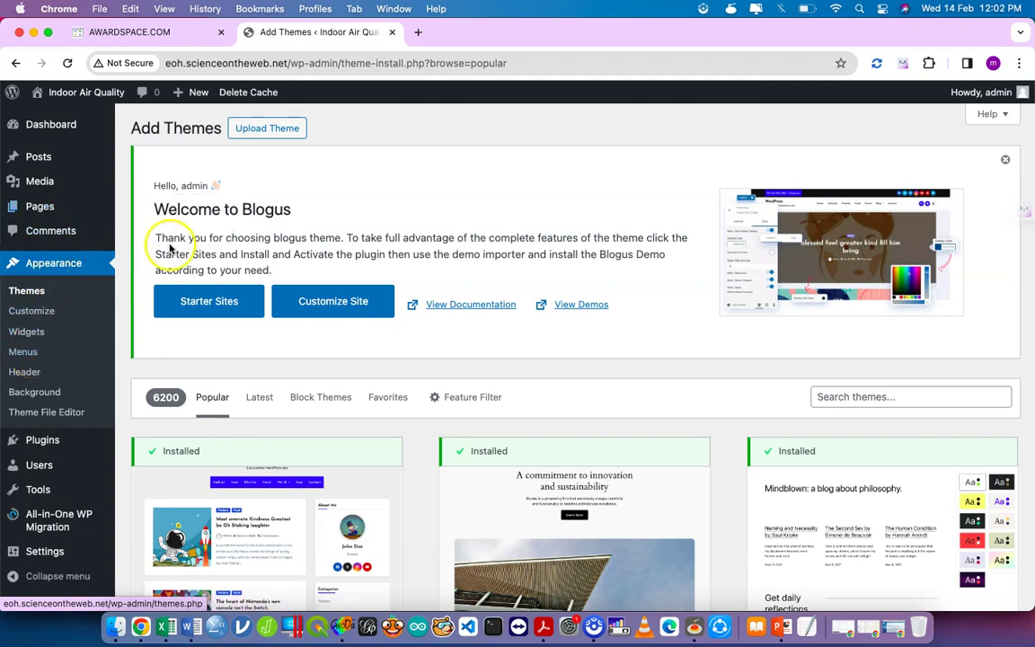
pyautogui.click(217, 253)
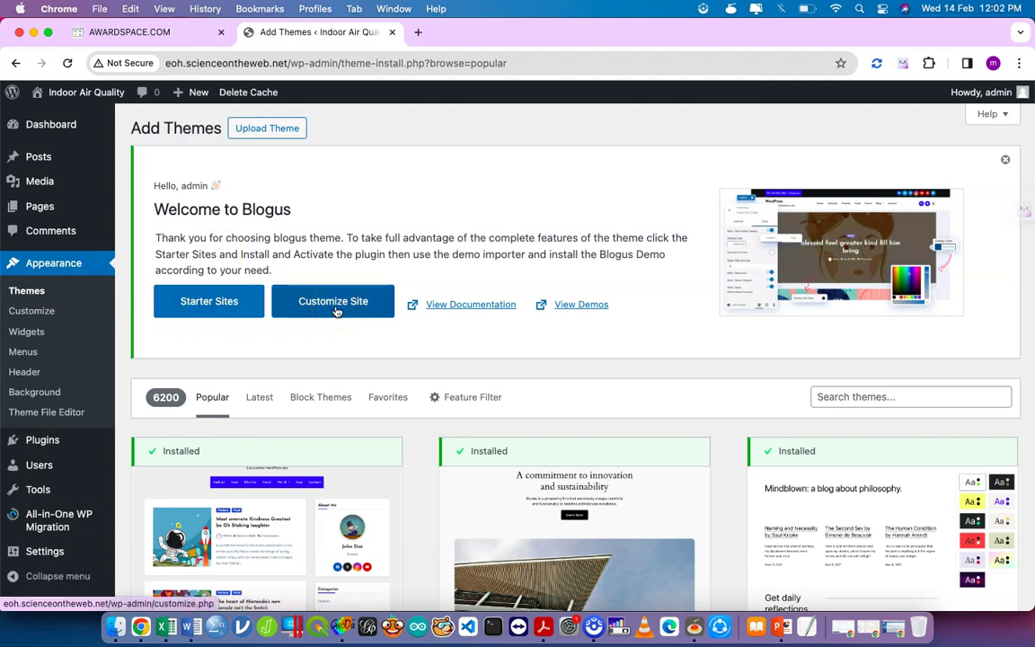
pyautogui.click(50, 358)
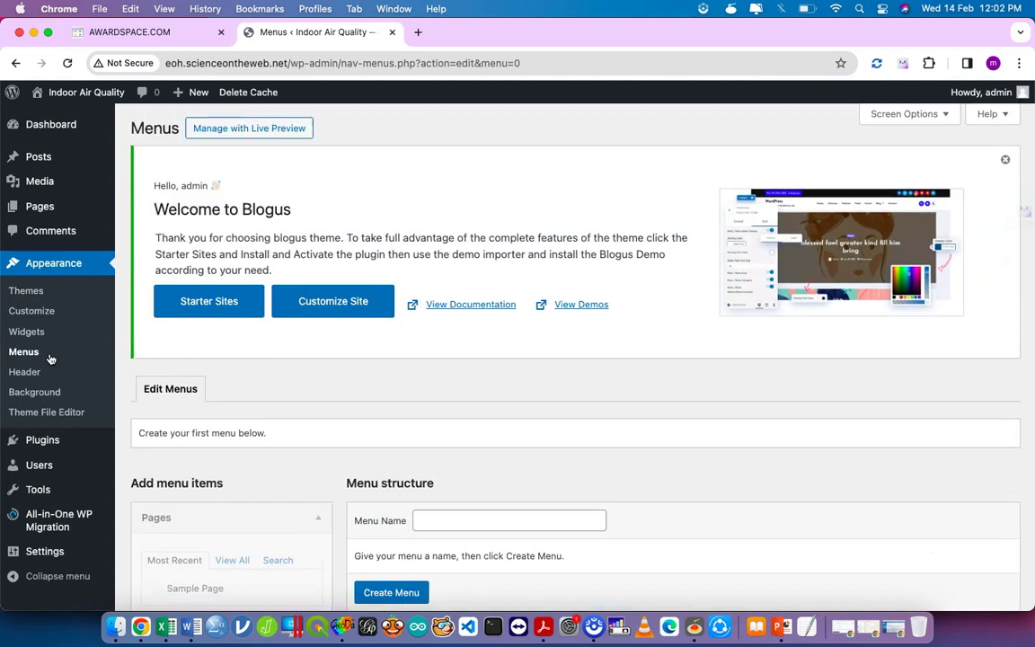
# - Name the new menu Main, tick the Primary menu location, and create it
pyautogui.scroll(-3, 50, 360)
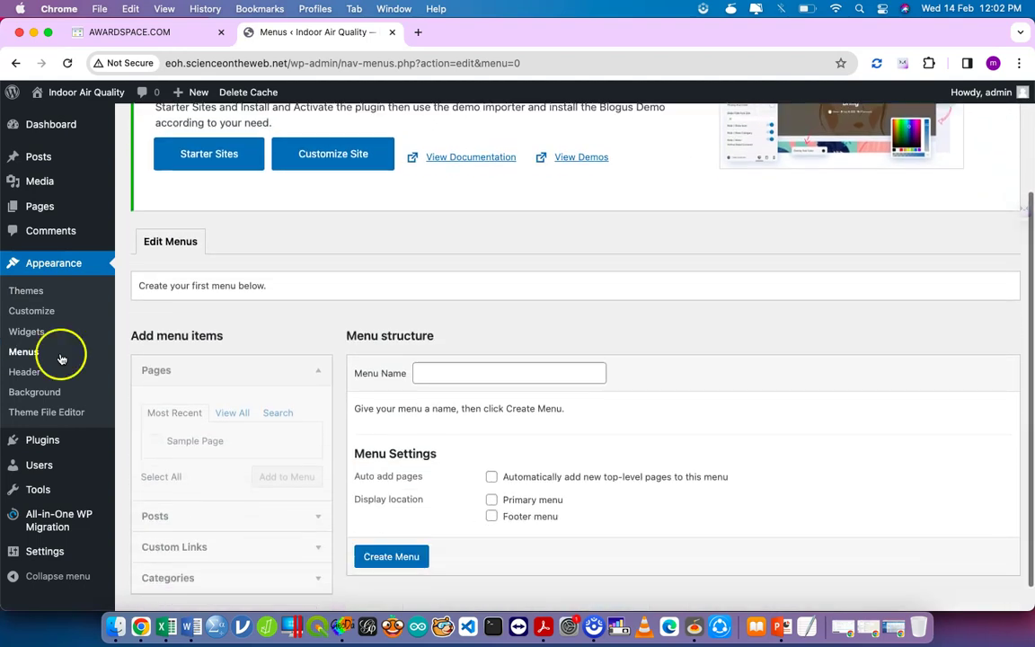
pyautogui.click(421, 374)
pyautogui.click(531, 406)
pyautogui.click(619, 423)
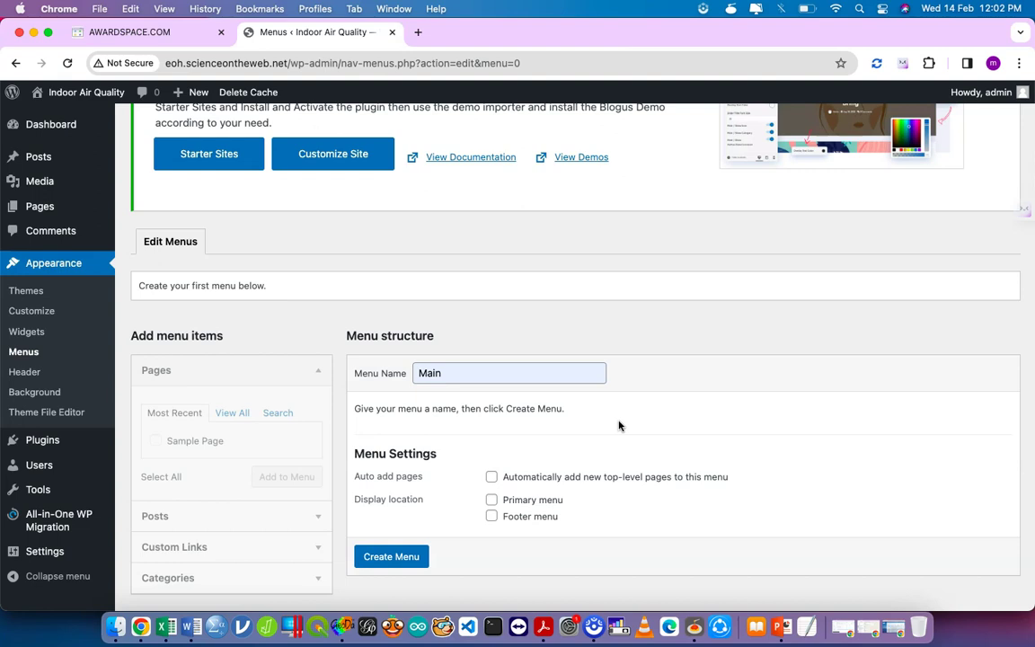
pyautogui.scroll(-1, 564, 449)
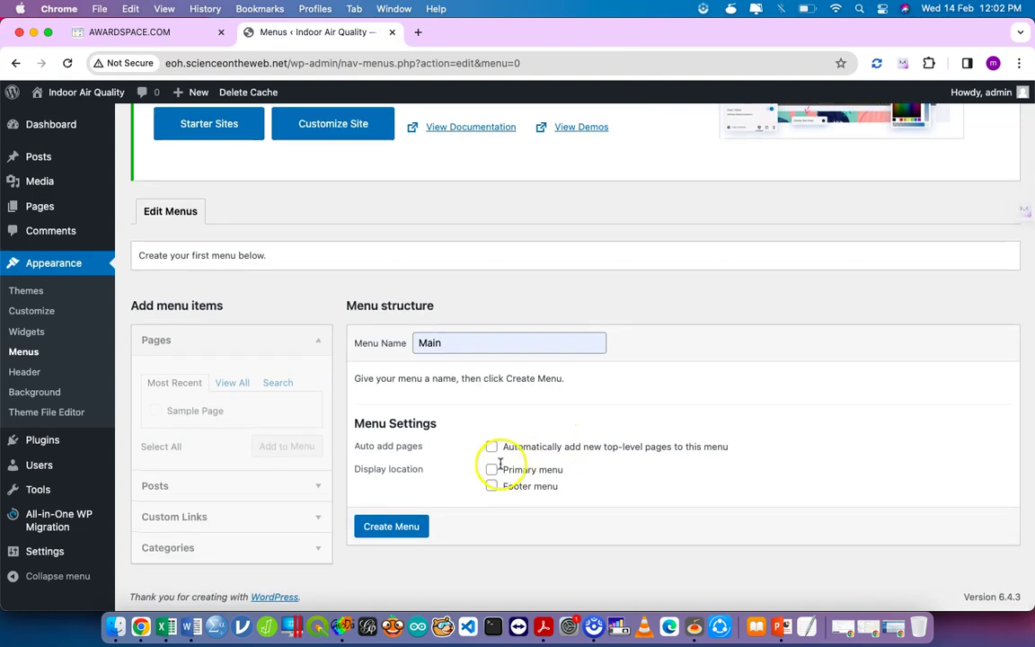
pyautogui.click(491, 470)
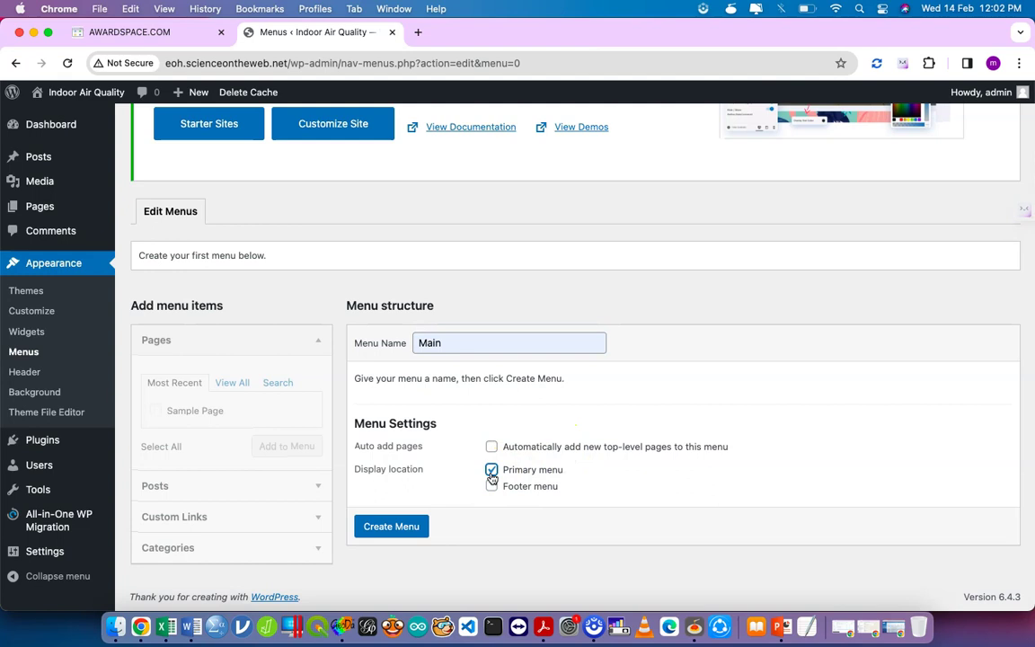
pyautogui.click(404, 530)
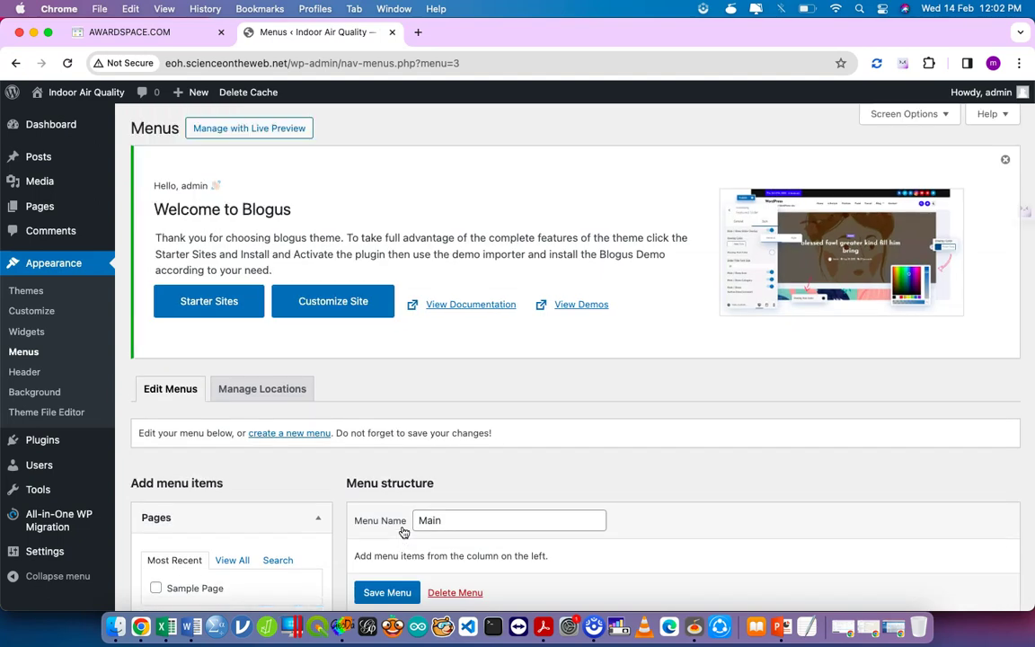
# - Save the Main menu with its Primary location assignment
pyautogui.scroll(-5, 403, 532)
pyautogui.click(451, 342)
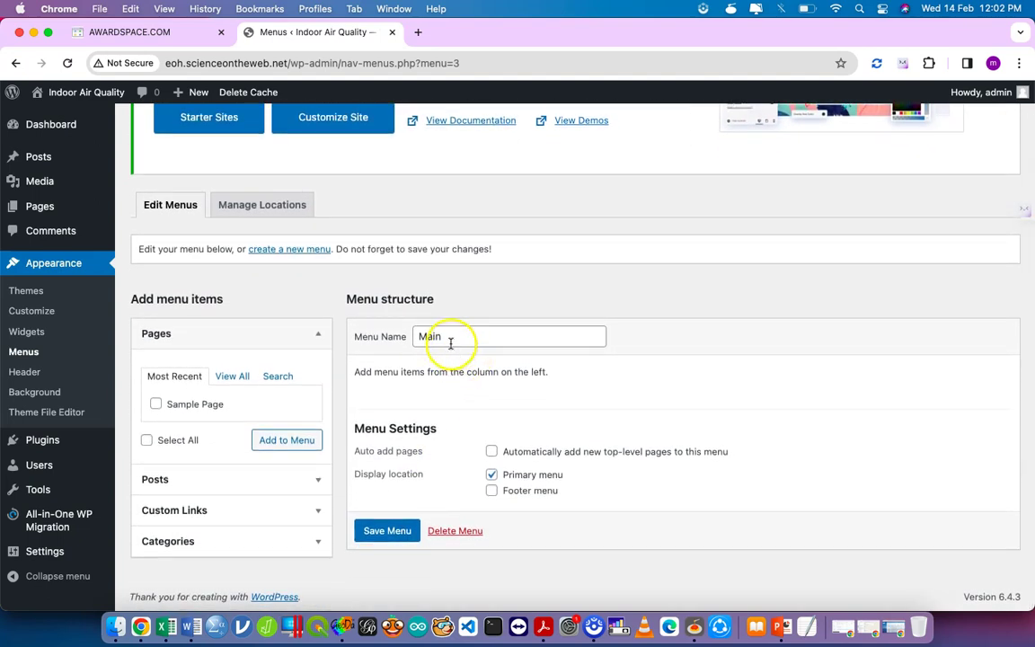
pyautogui.doubleClick(451, 342)
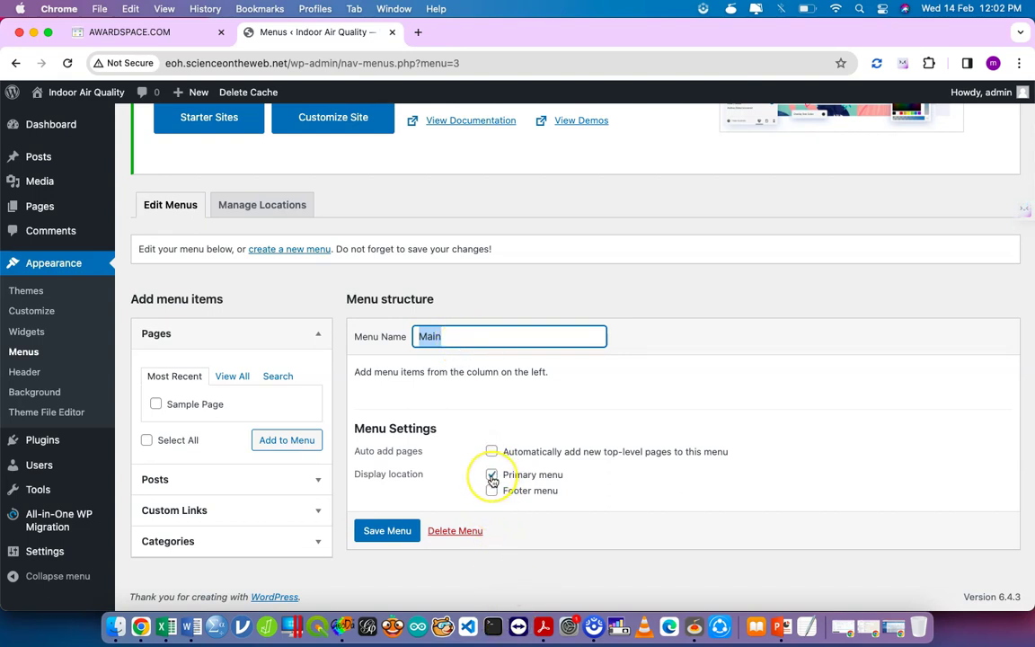
pyautogui.click(386, 538)
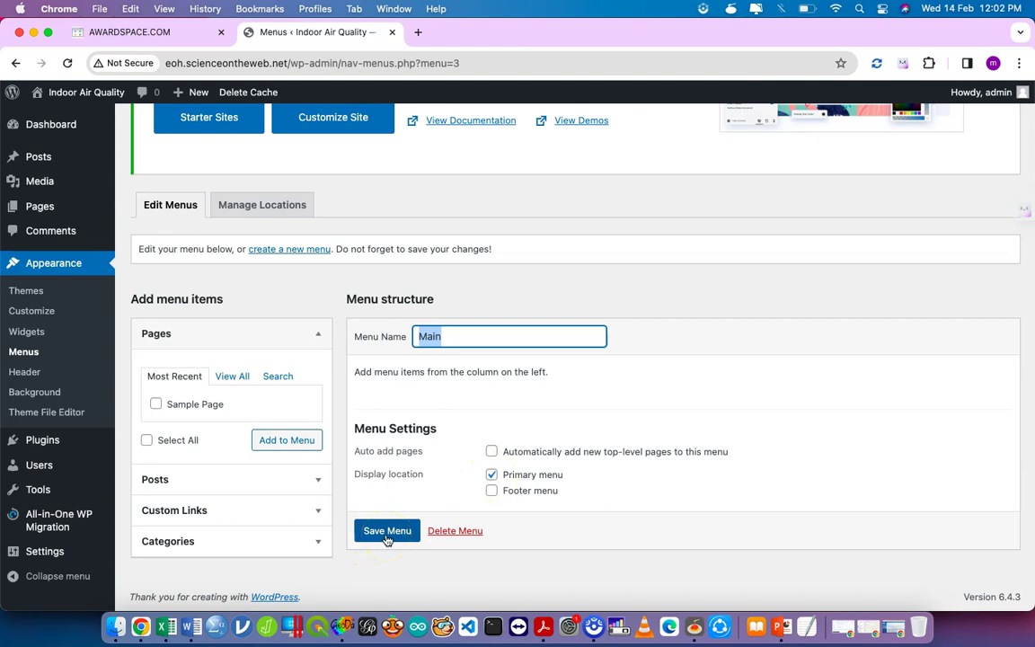
pyautogui.click(387, 537)
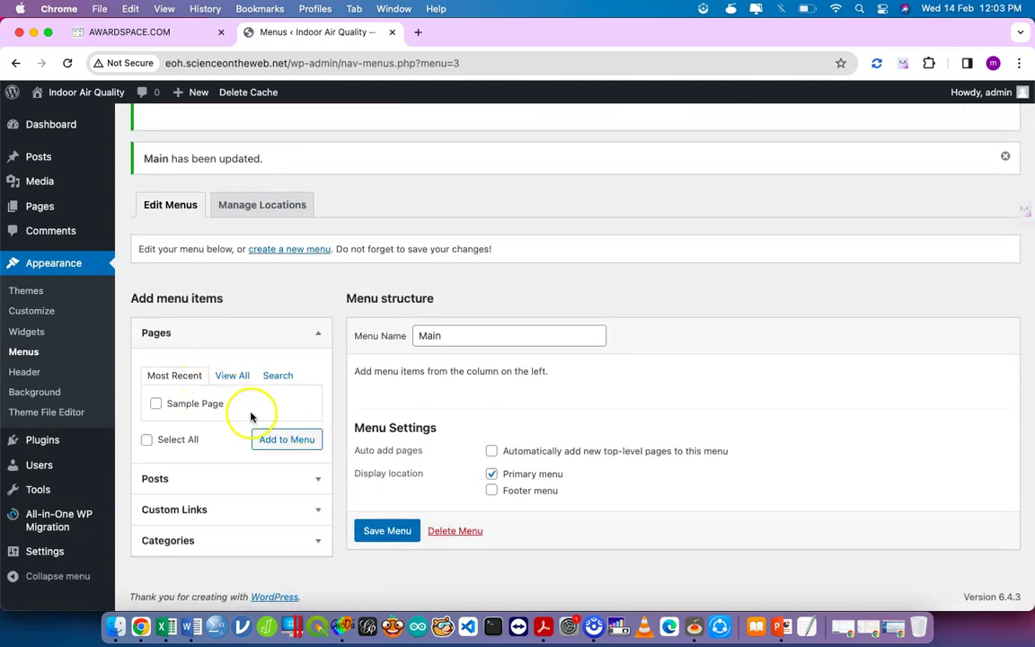
pyautogui.click(275, 205)
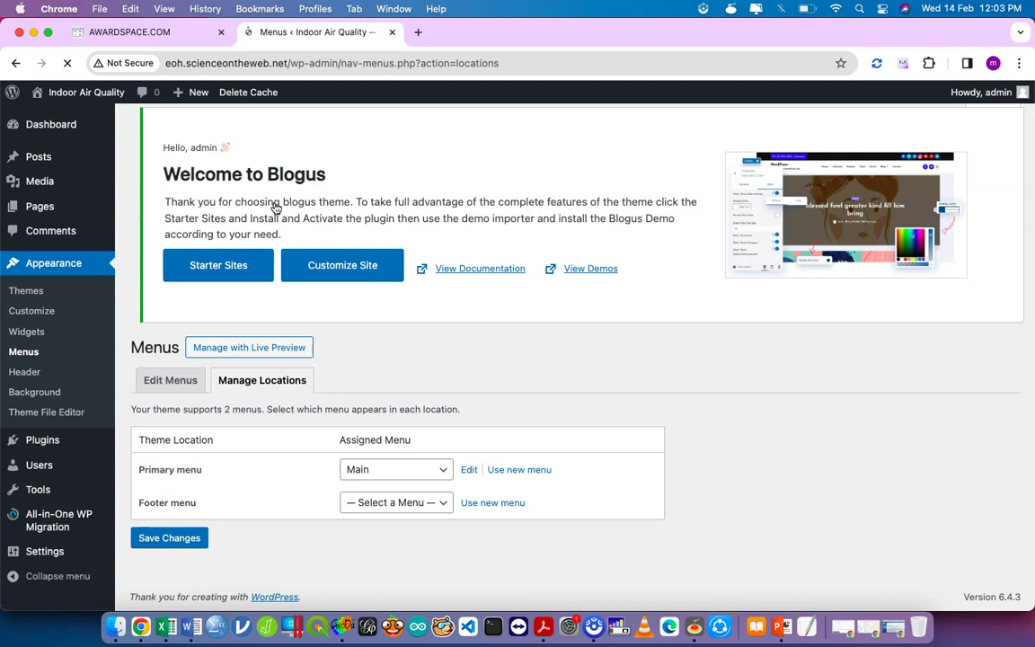
pyautogui.click(182, 390)
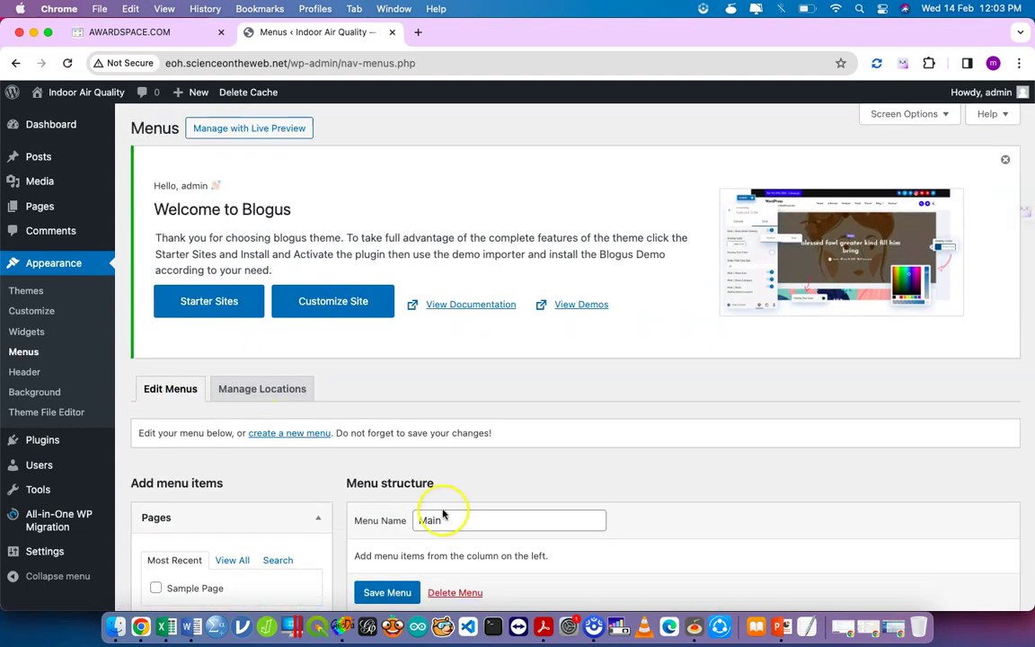
pyautogui.scroll(-5, 442, 514)
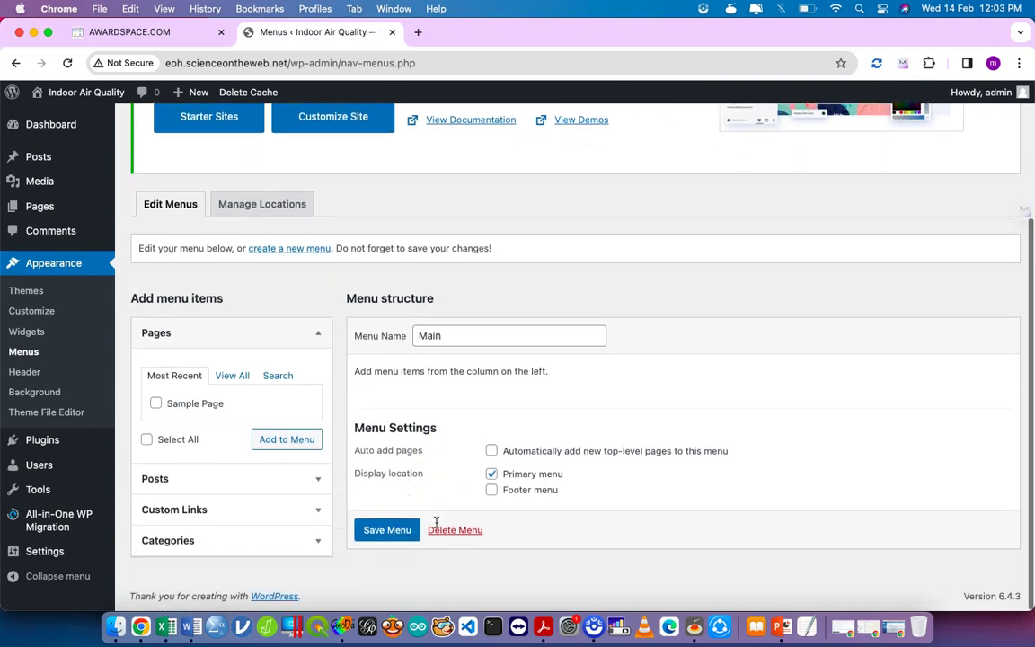
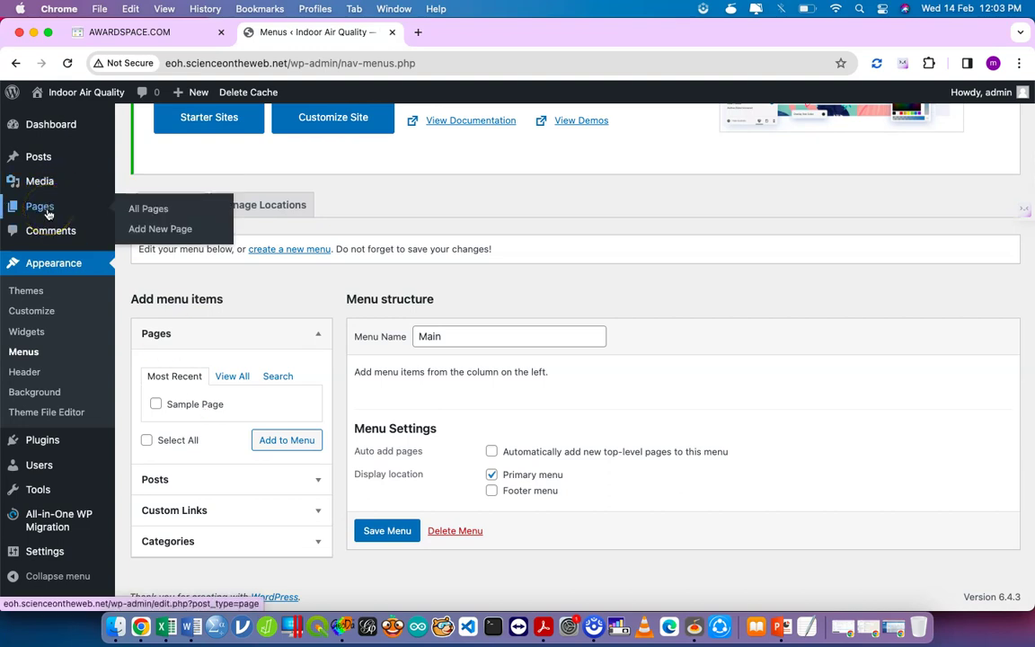
# - Publish a new About Us page, then a new Contact Us page
pyautogui.click(443, 335)
pyautogui.doubleClick(445, 335)
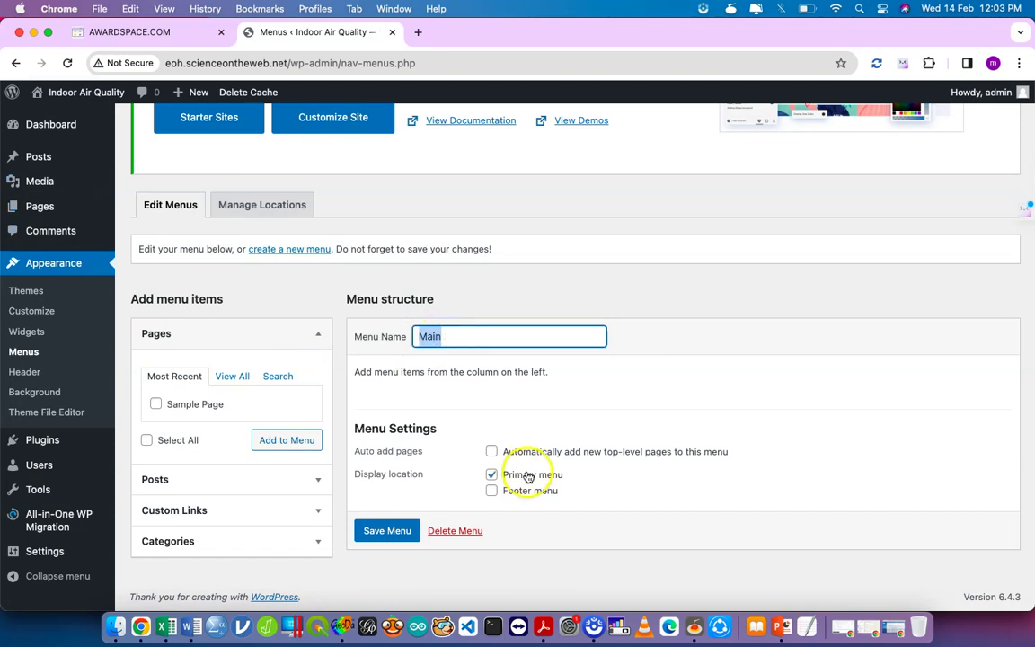
pyautogui.moveTo(29, 215)
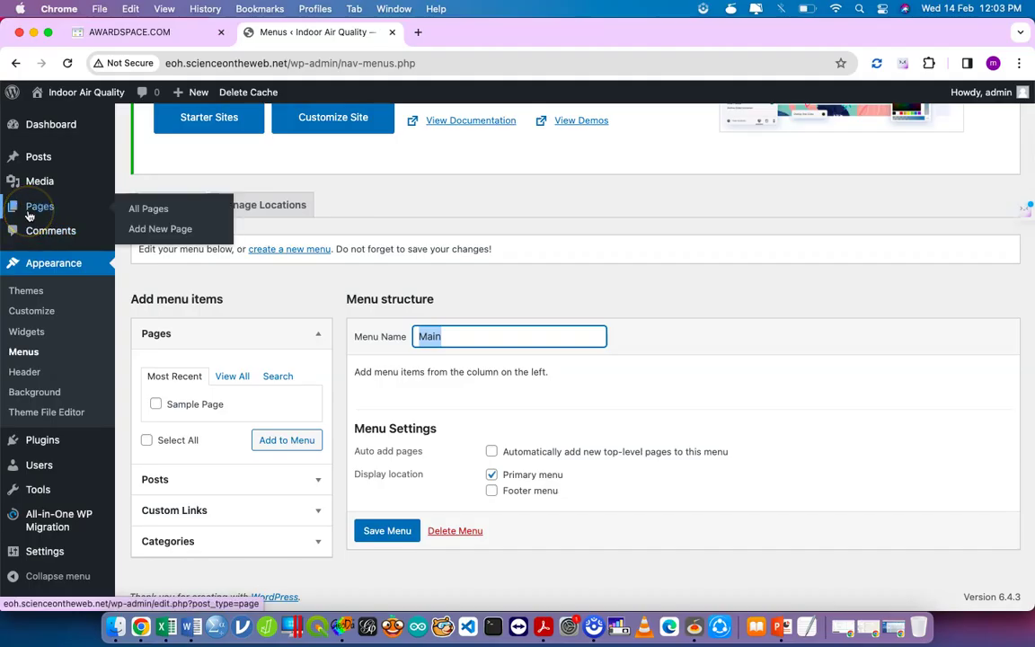
pyautogui.click(180, 233)
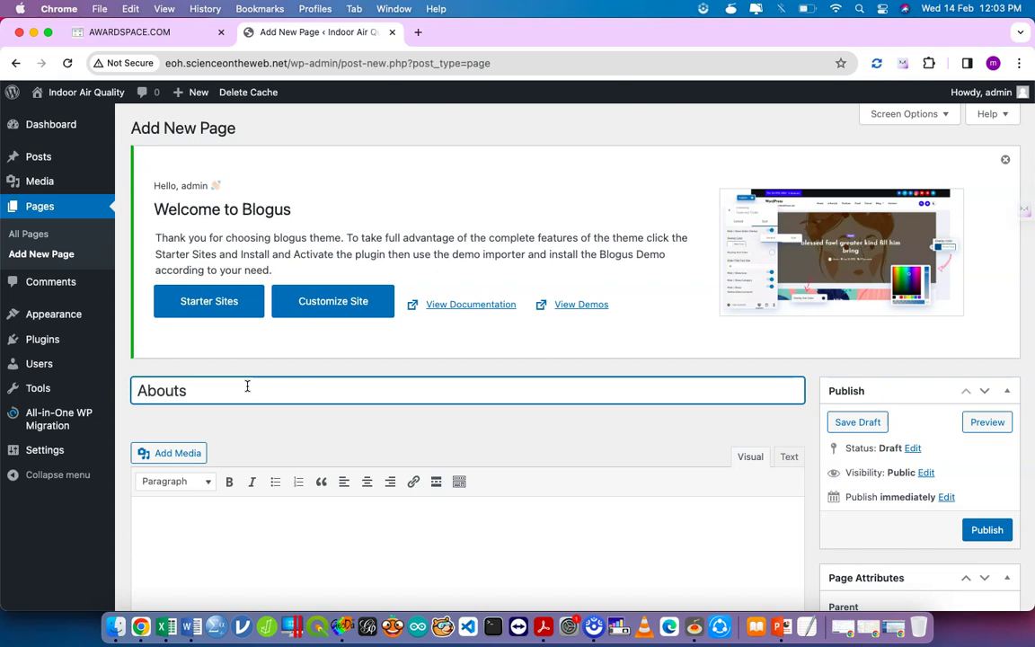
pyautogui.click(987, 530)
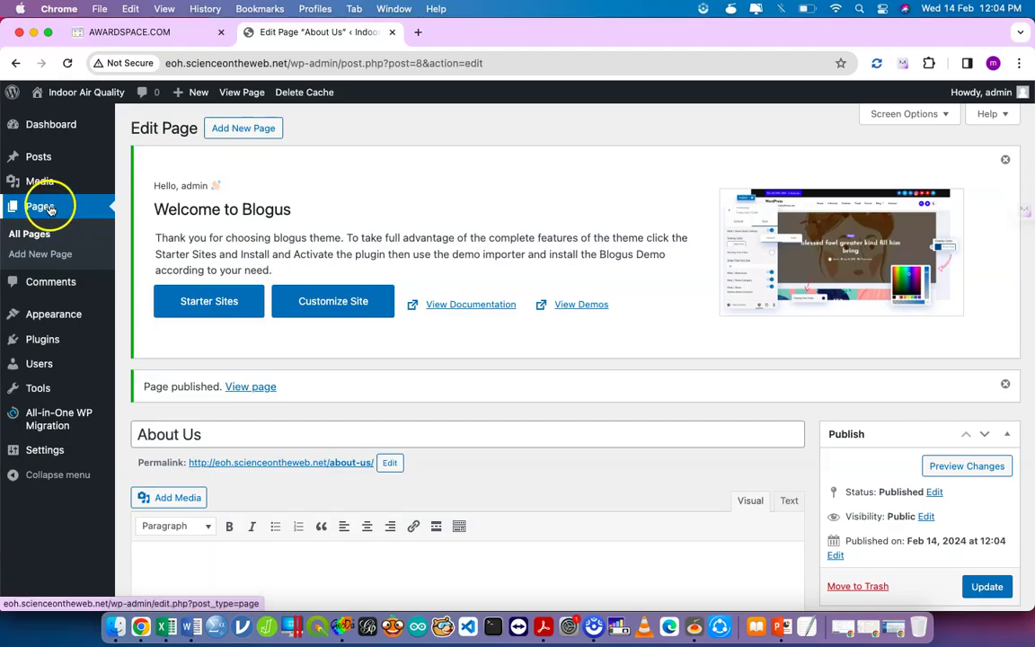
pyautogui.click(233, 137)
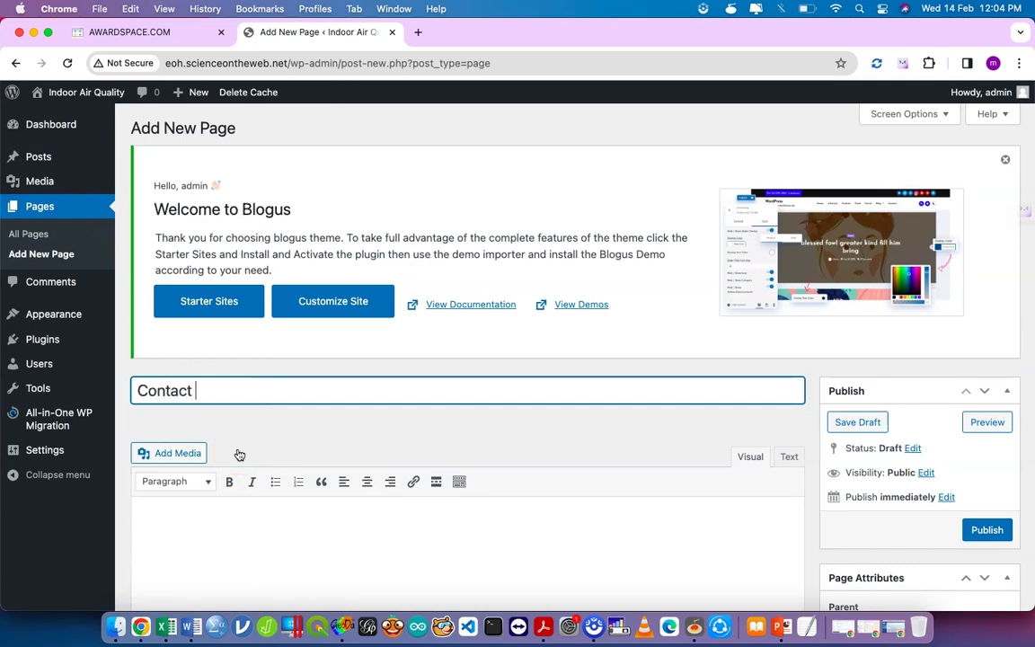
pyautogui.click(987, 530)
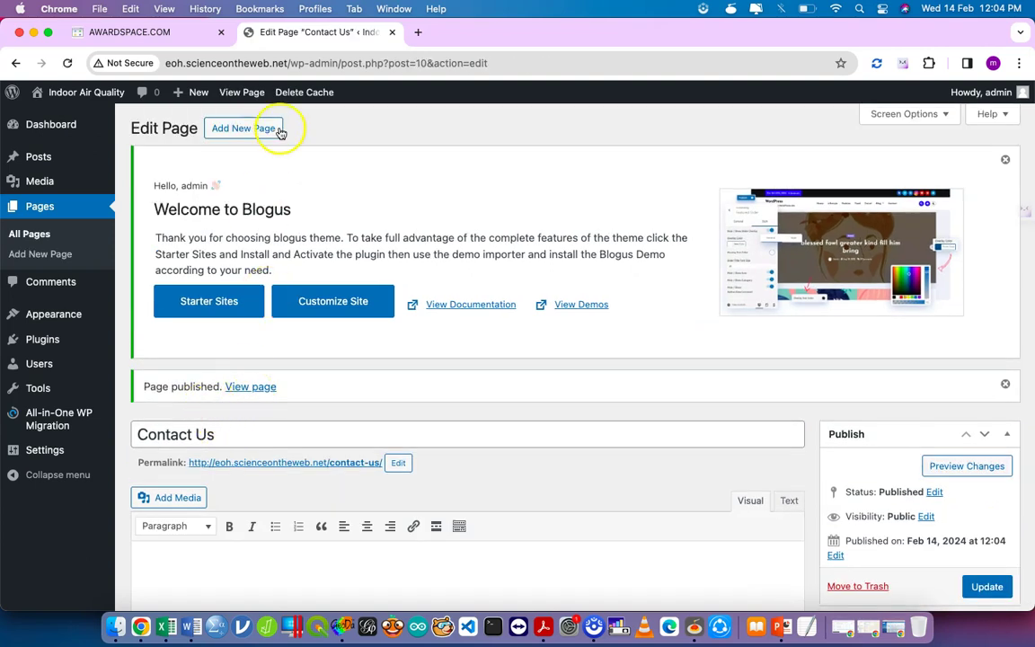
# - Publish a new page titled Learn
pyautogui.click(264, 130)
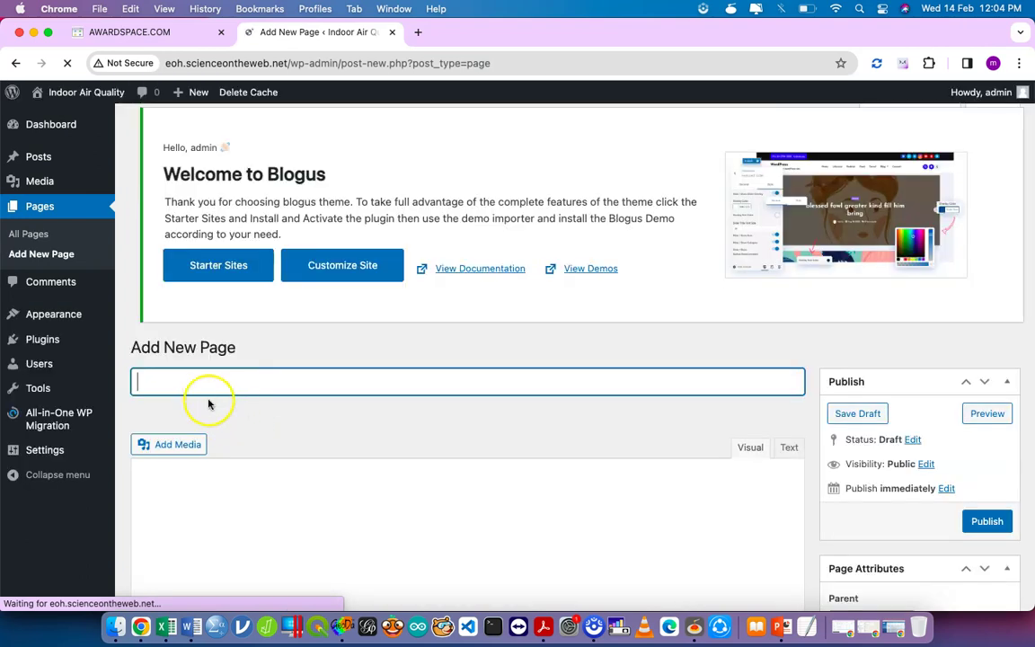
pyautogui.write('Learn')
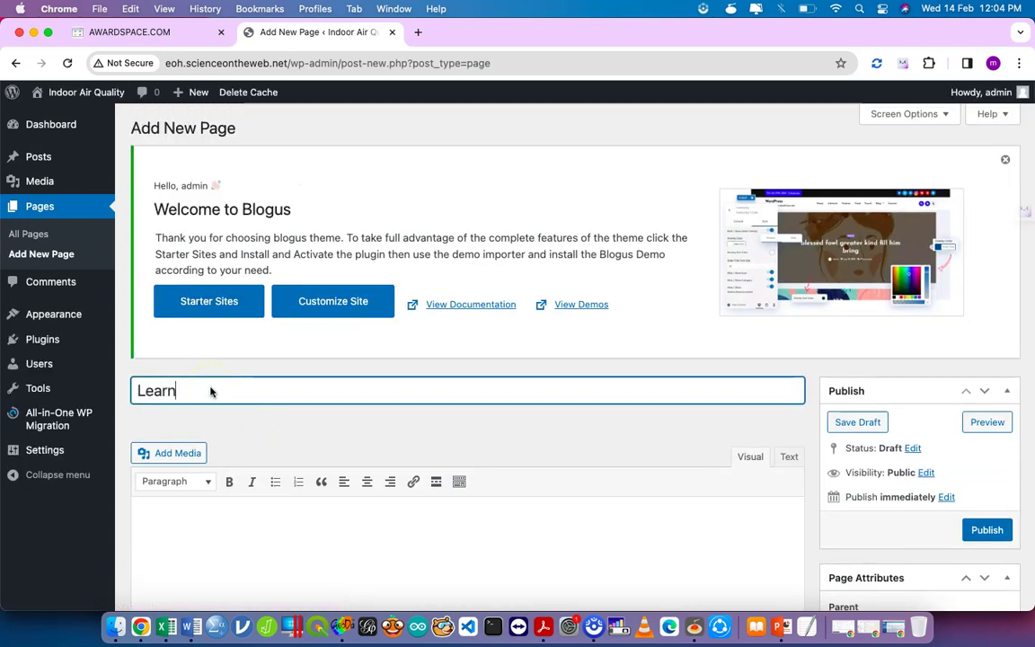
pyautogui.click(986, 530)
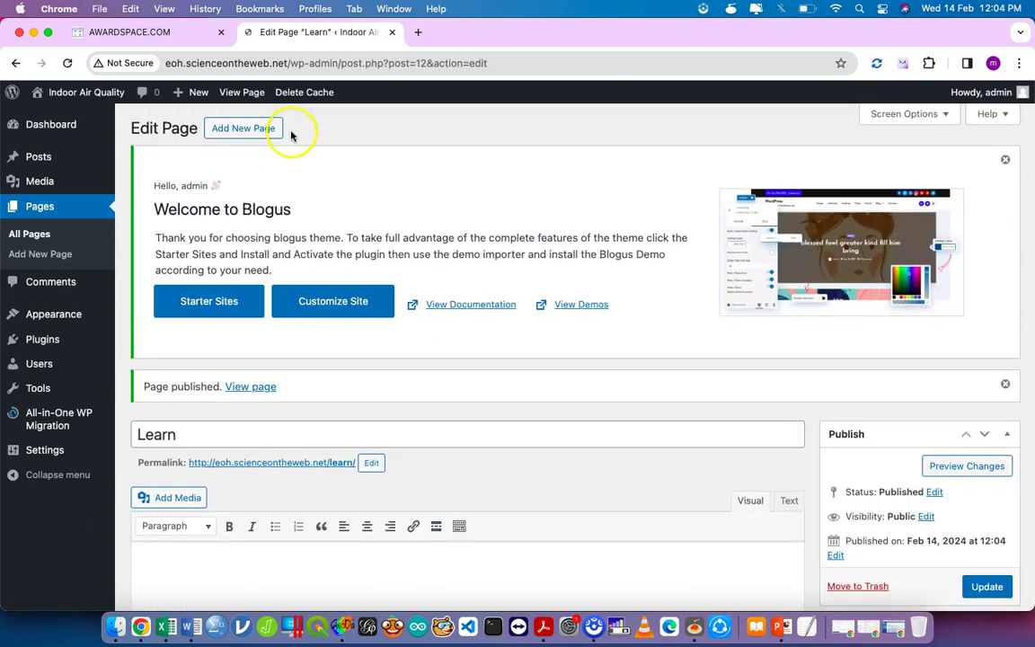
# - Publish a new page titled Games
pyautogui.click(264, 131)
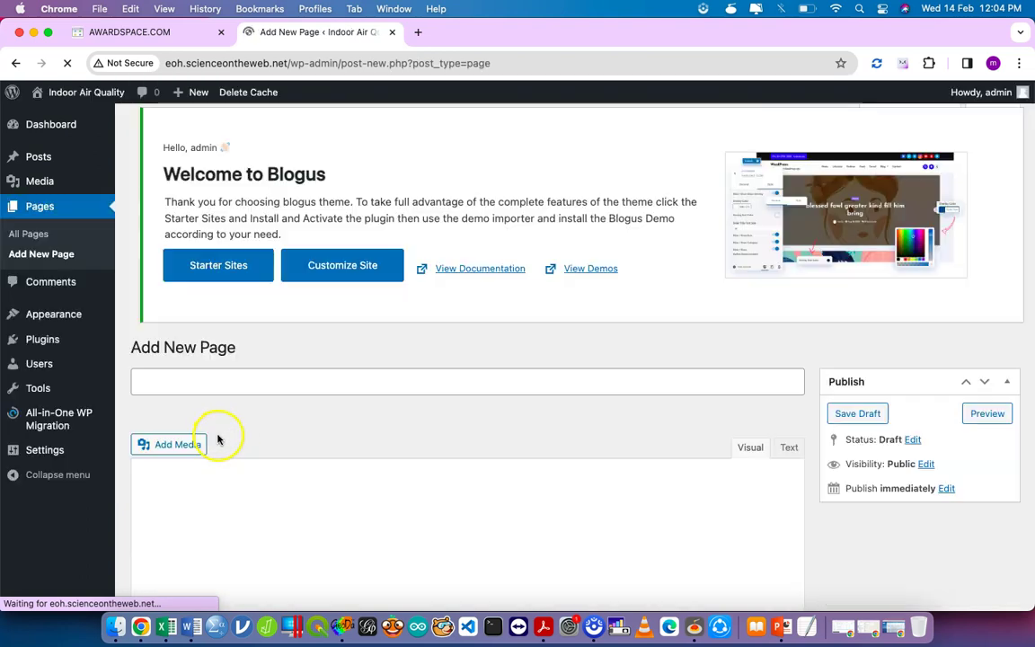
pyautogui.click(207, 388)
pyautogui.write('Games')
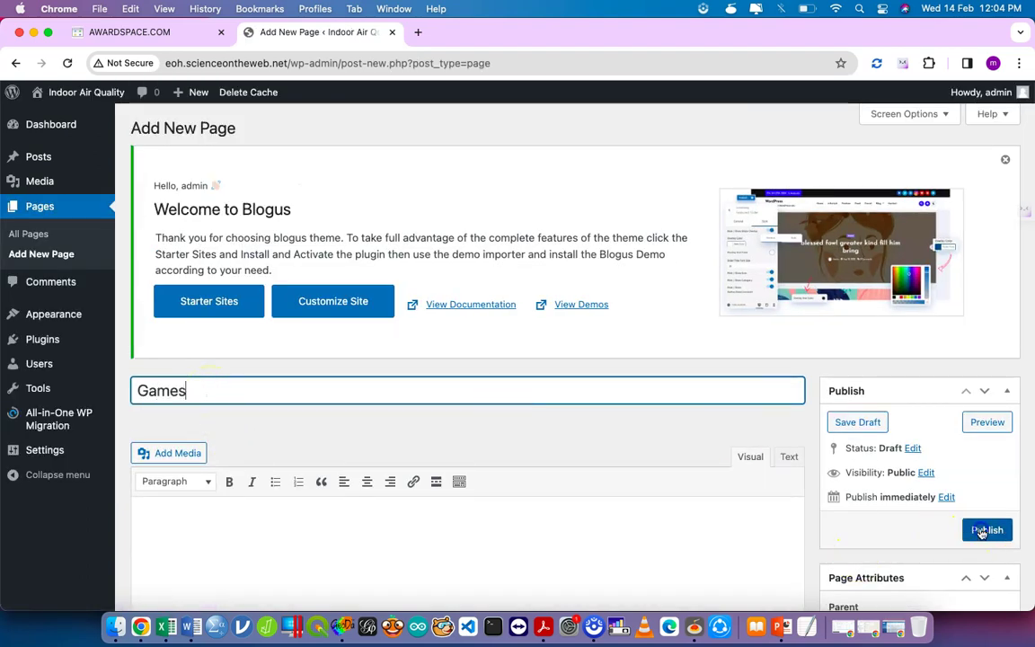
pyautogui.click(983, 530)
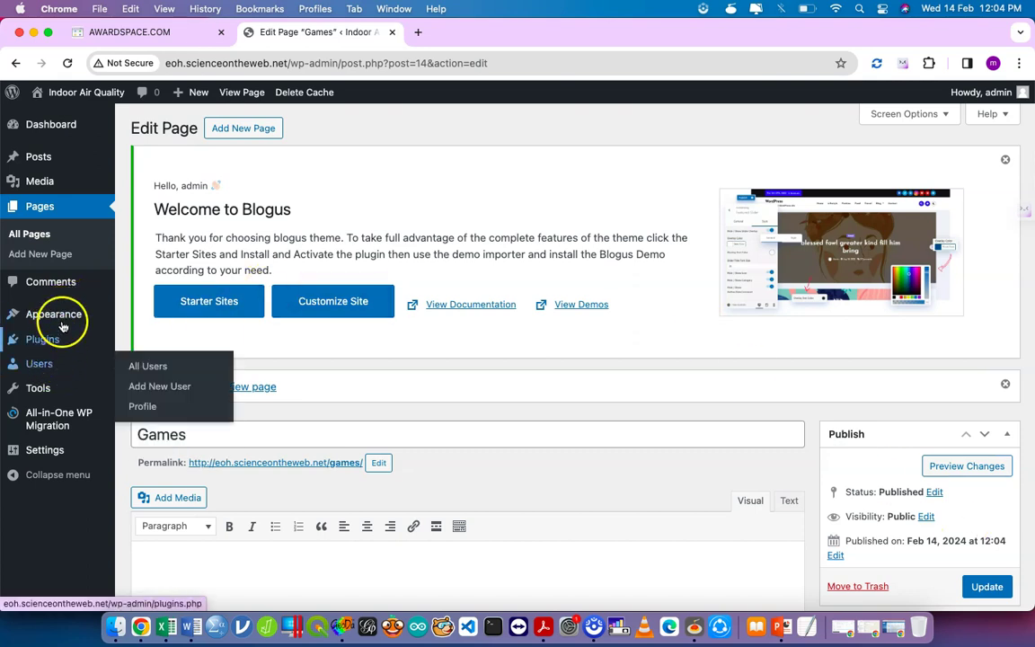
# - Add the Learn, Contact Us and About Us pages to the Main menu
pyautogui.moveTo(77, 316)
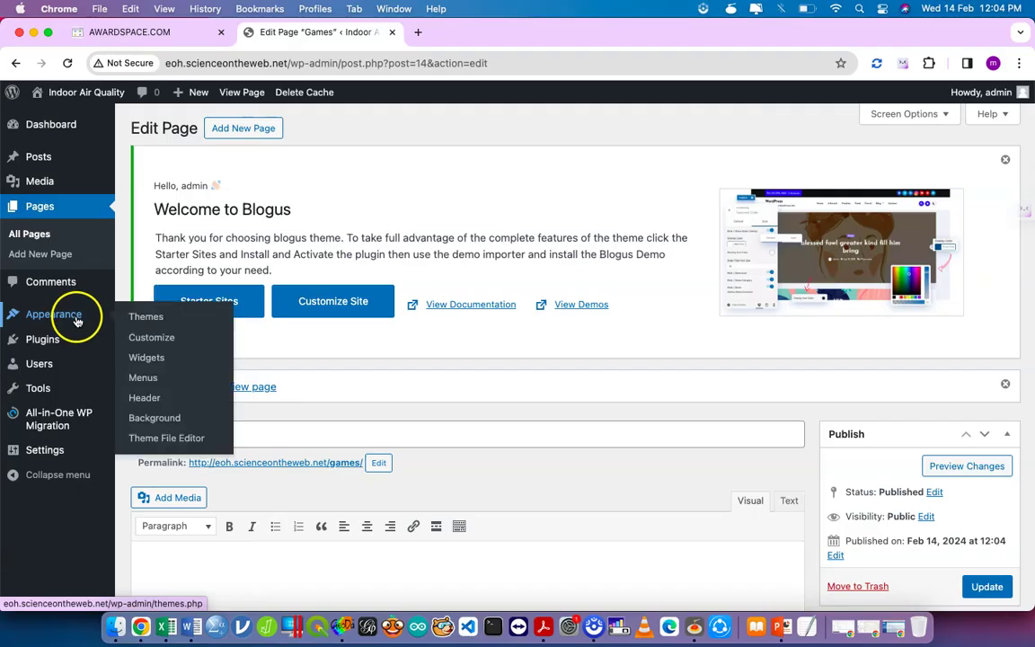
pyautogui.click(147, 378)
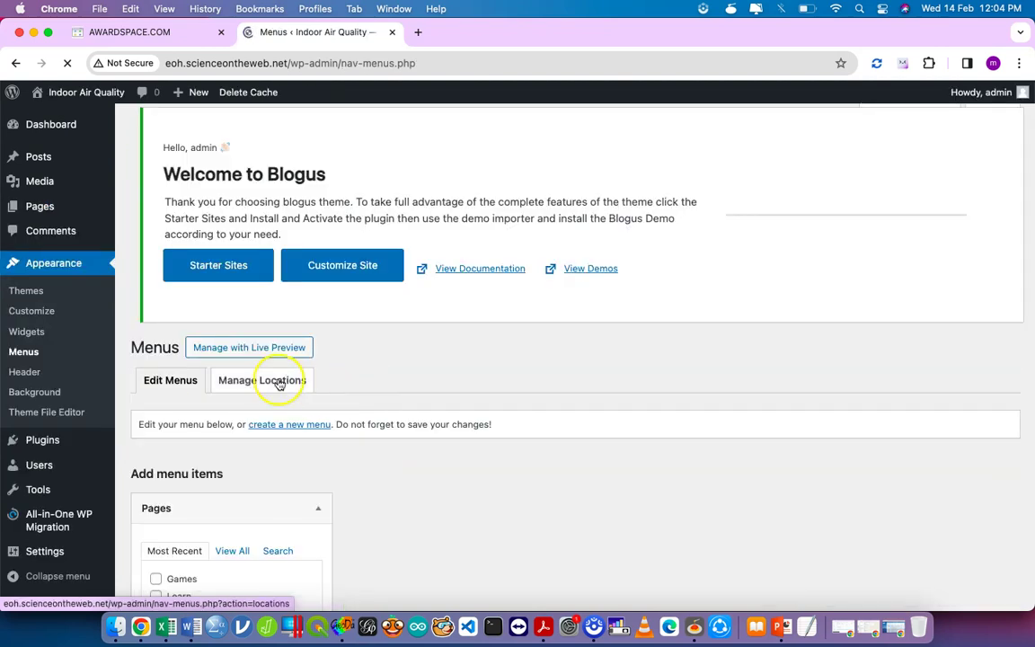
pyautogui.scroll(-1, 279, 384)
pyautogui.scroll(-4, 280, 385)
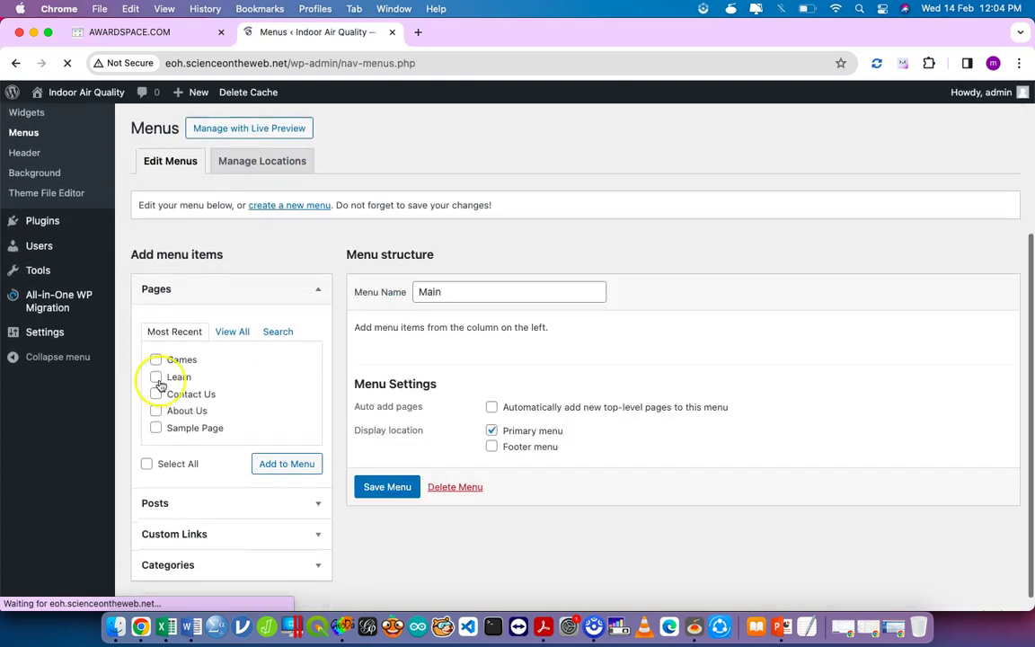
pyautogui.click(156, 385)
pyautogui.click(155, 402)
pyautogui.click(156, 419)
pyautogui.click(278, 477)
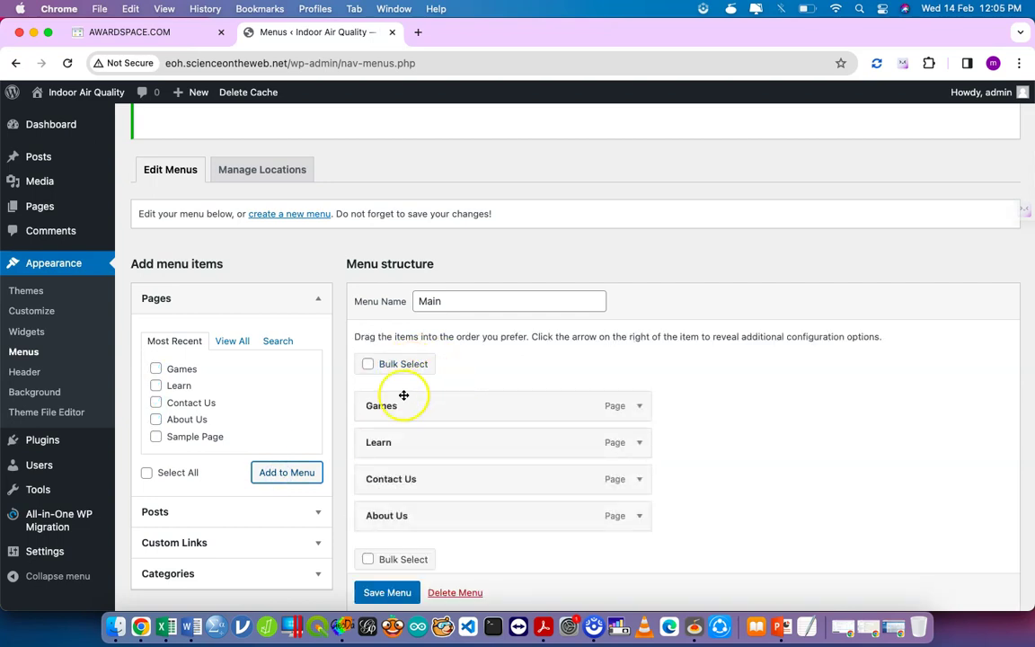
# - Order the menu About Us, Learn, Contact Us with Games nested under Learn, and save
pyautogui.moveTo(434, 501); pyautogui.dragTo(439, 398)
pyautogui.moveTo(429, 464); pyautogui.dragTo(426, 441)
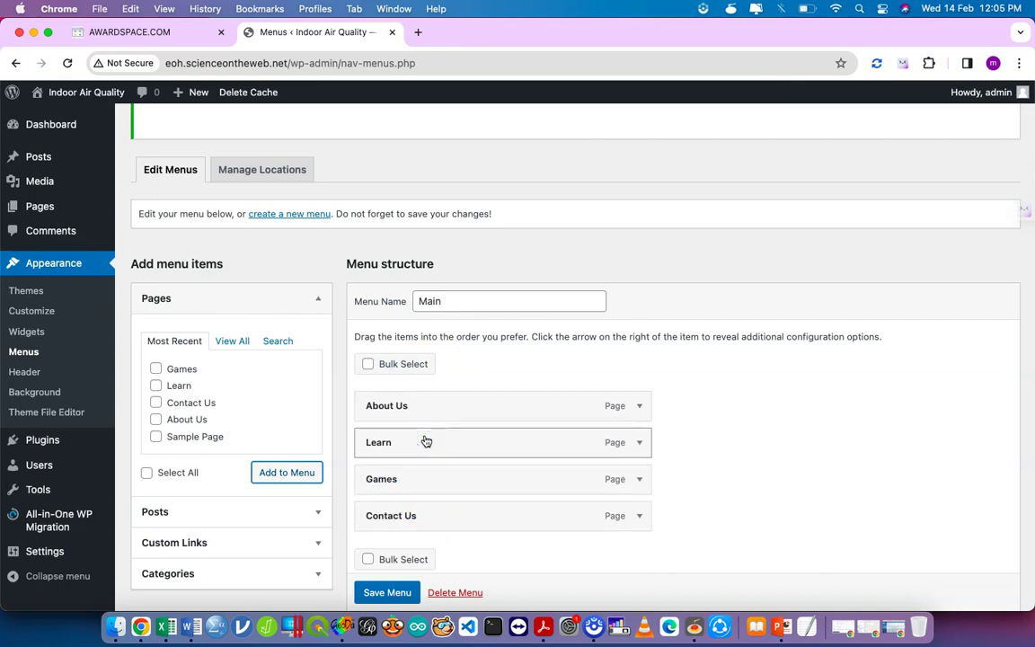
pyautogui.moveTo(411, 482); pyautogui.dragTo(444, 482)
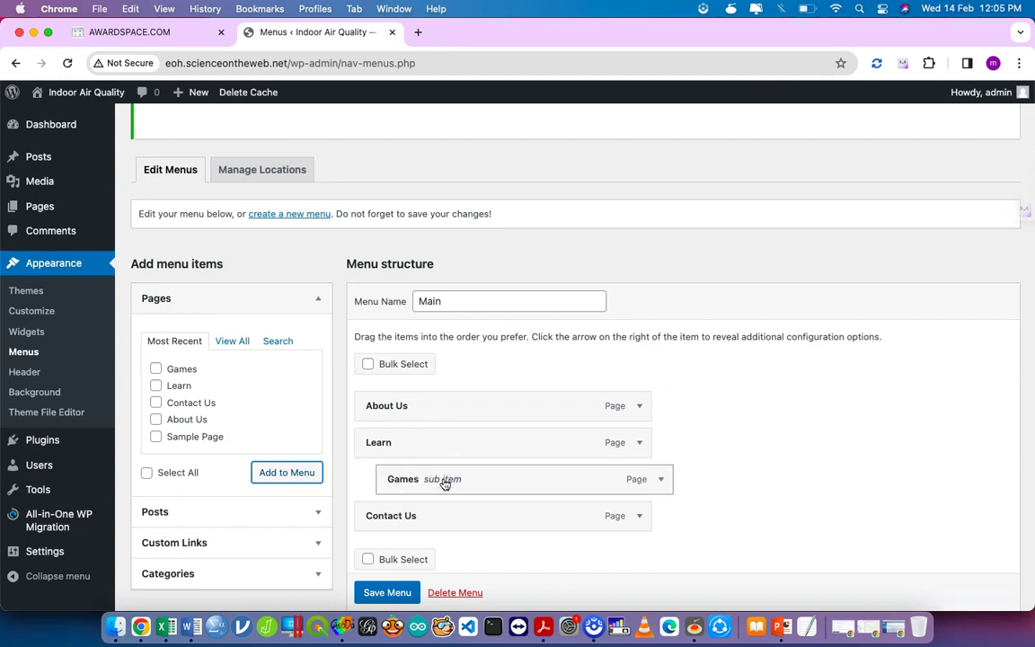
pyautogui.click(389, 593)
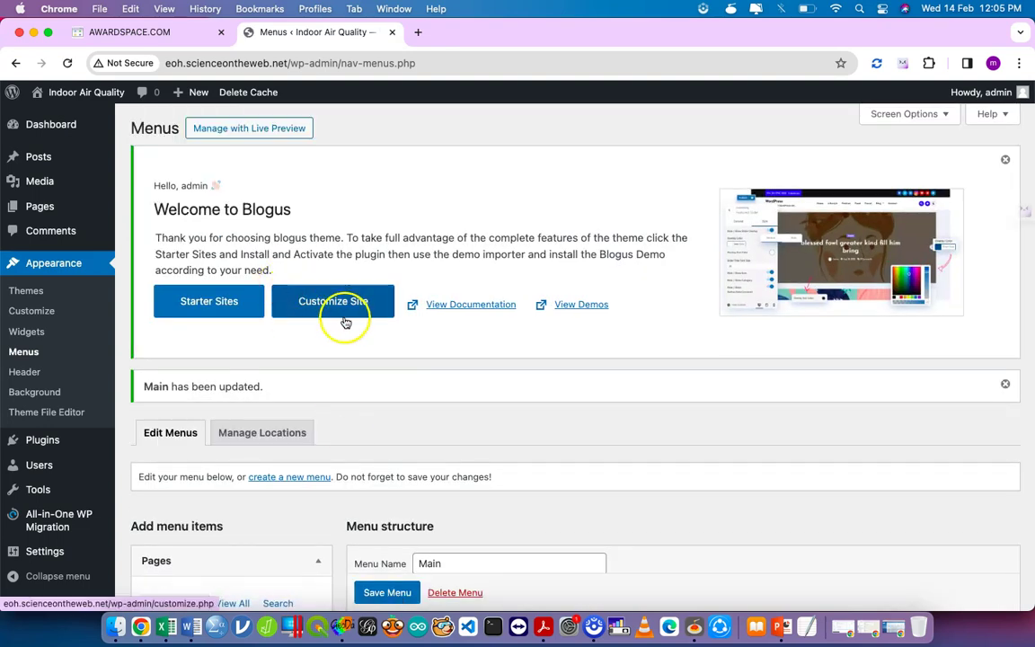
# - Preview the site in the Customizer, checking the Learn submenu and the Contact Us page
pyautogui.click(346, 322)
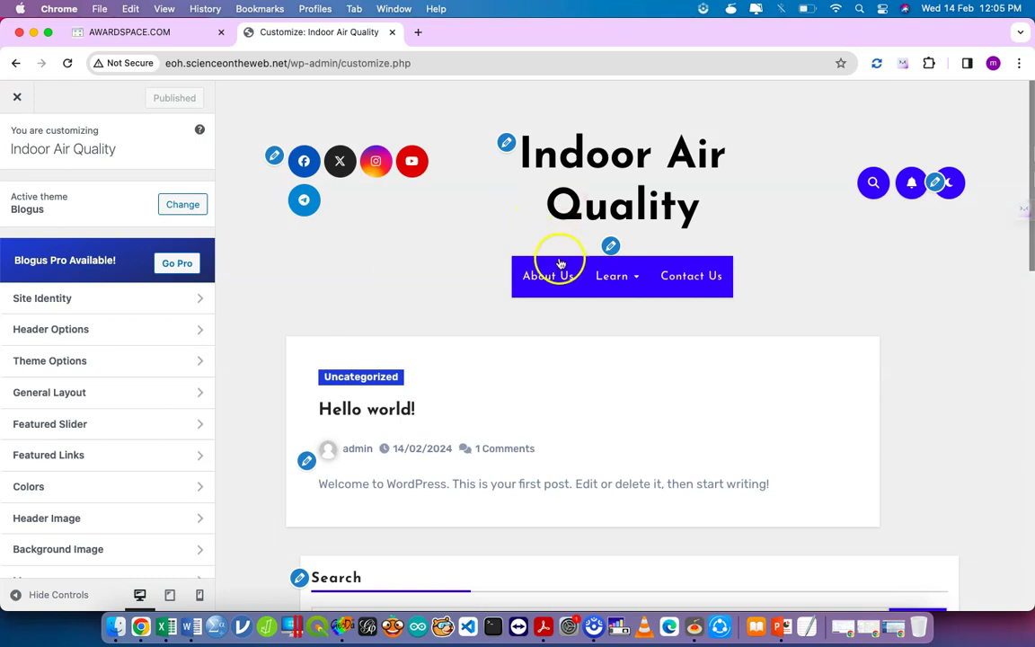
pyautogui.moveTo(631, 288)
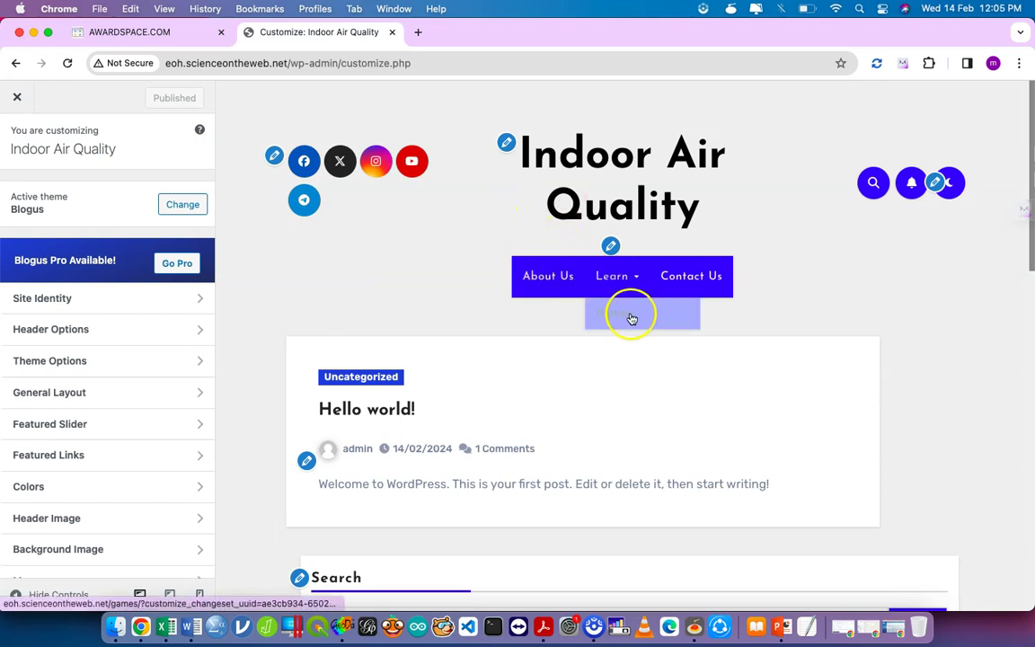
pyautogui.click(685, 287)
pyautogui.scroll(-10, 685, 287)
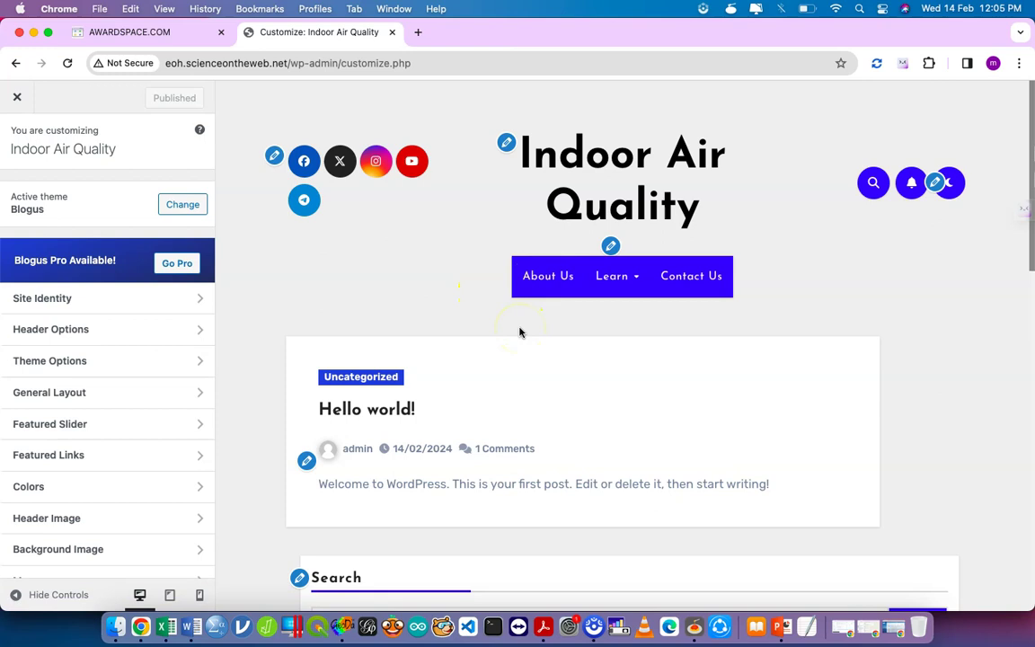
pyautogui.scroll(-4, 519, 332)
pyautogui.scroll(4, 520, 332)
pyautogui.scroll(-2, 520, 332)
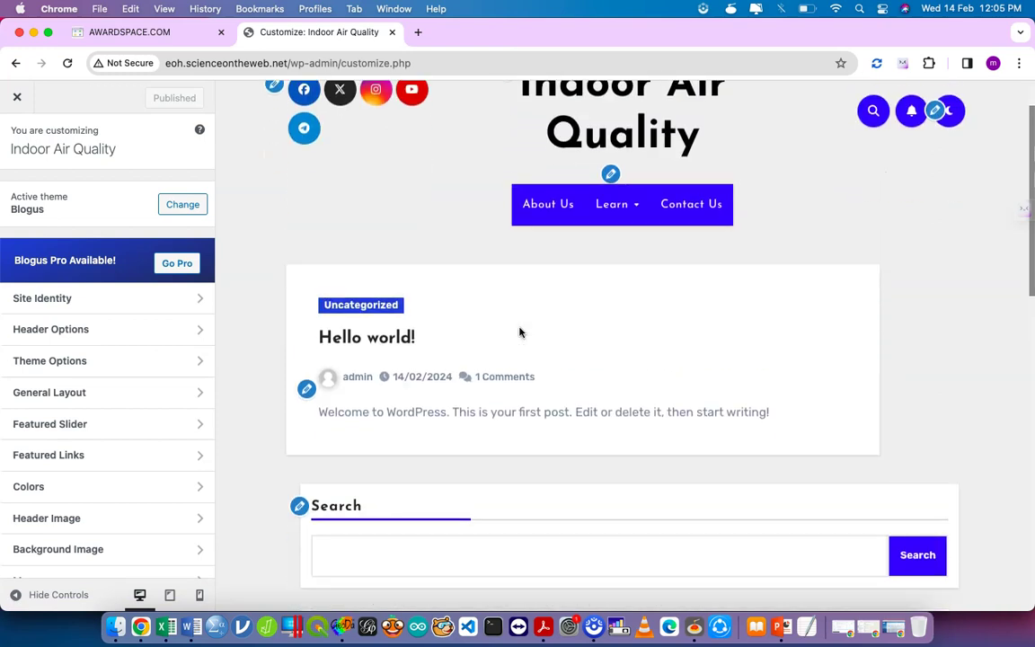
pyautogui.click(15, 101)
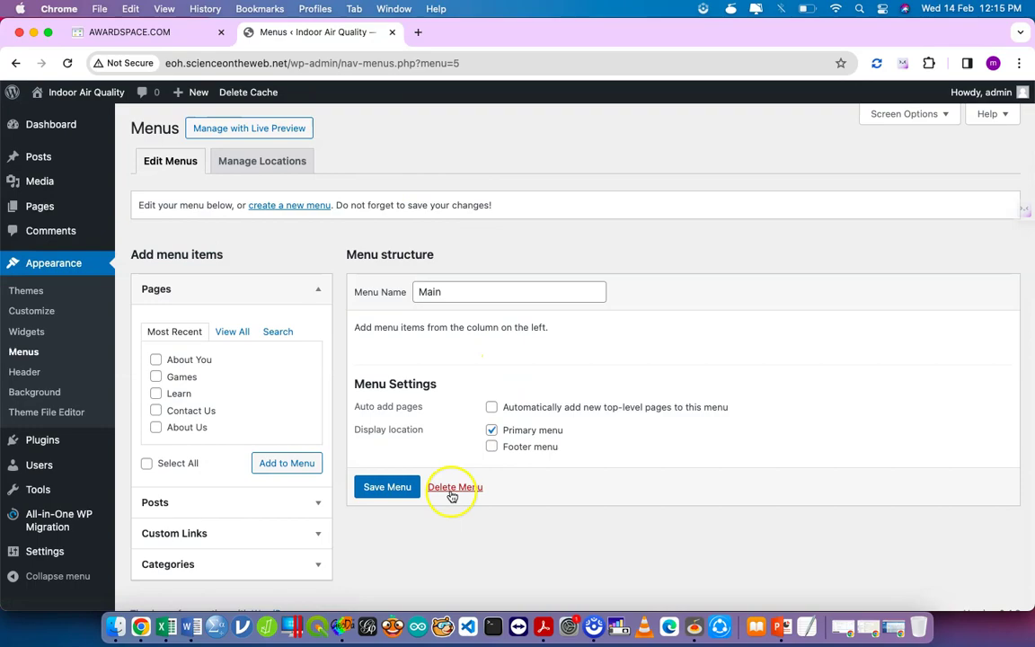
# - Delete the old Main menu and recreate Main assigned to the Primary menu location
pyautogui.click(453, 487)
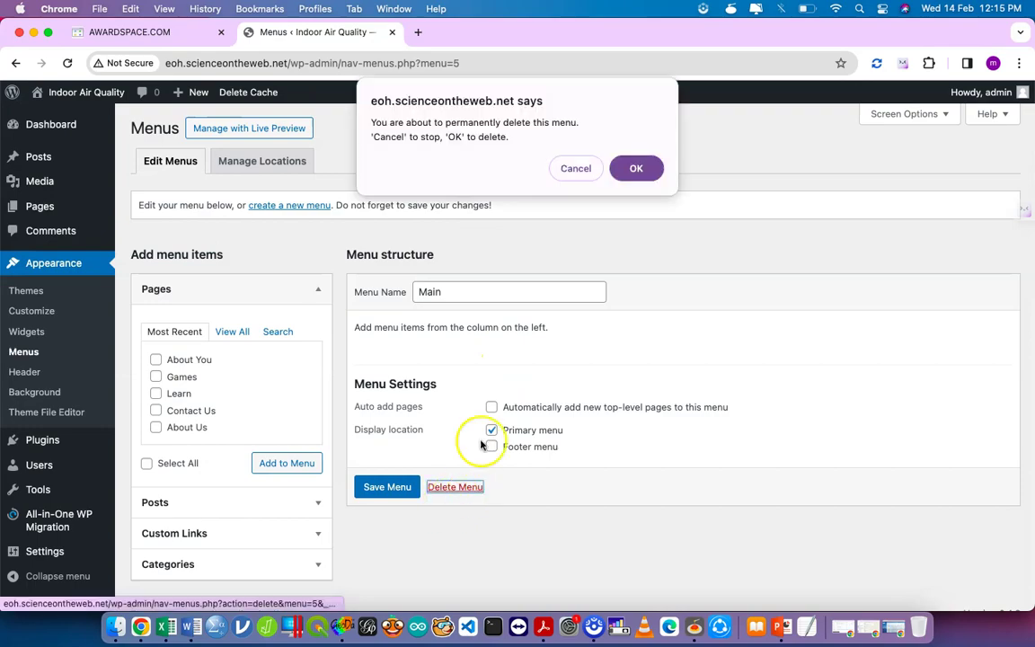
pyautogui.click(645, 170)
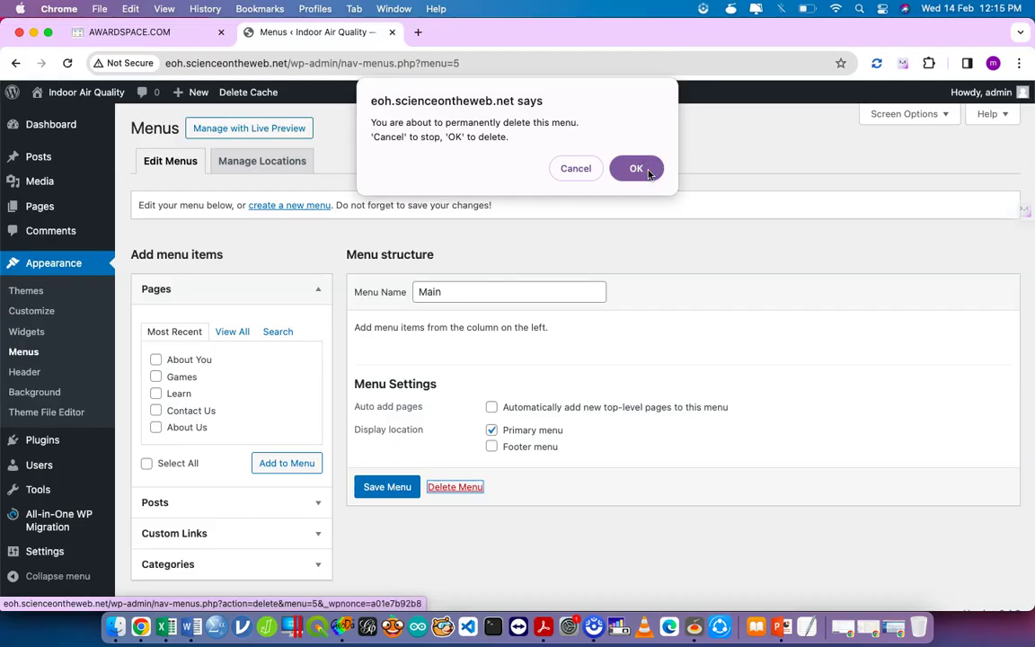
pyautogui.moveTo(59, 210)
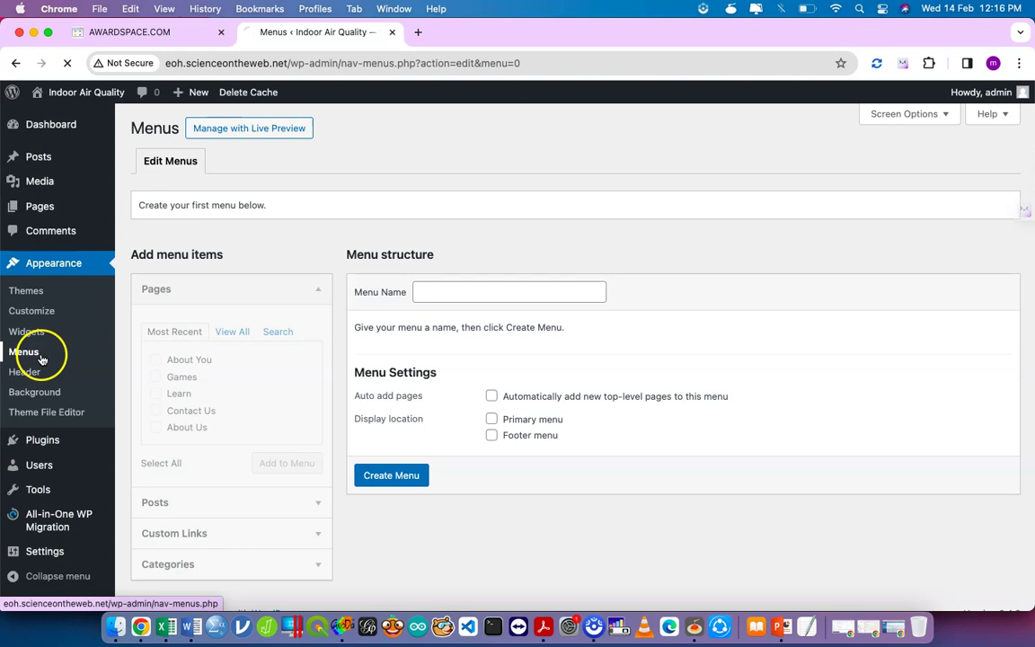
pyautogui.click(460, 293)
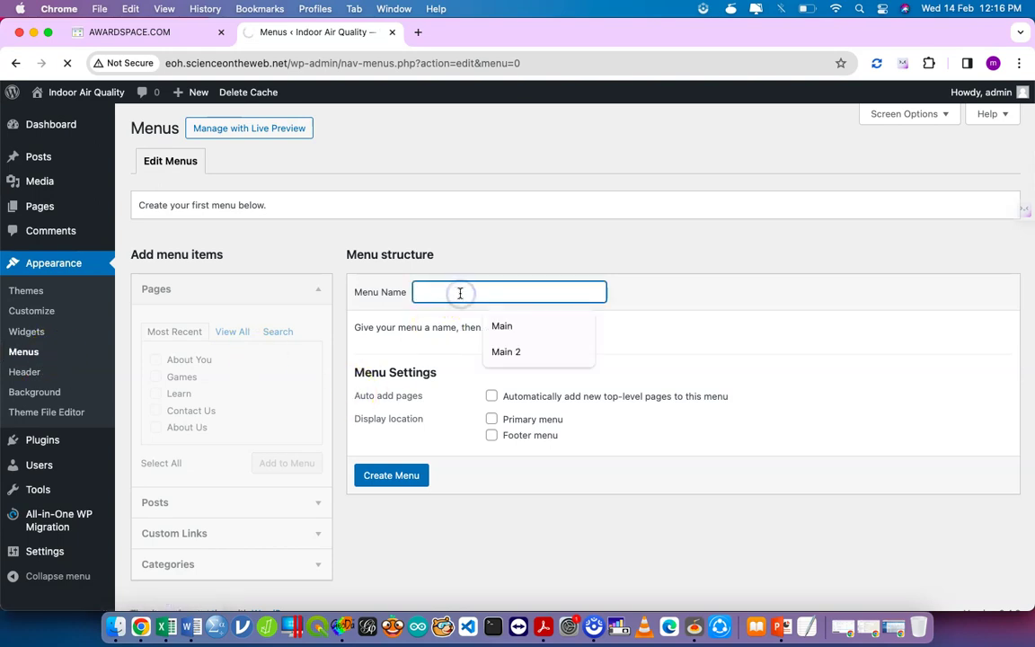
pyautogui.click(573, 289)
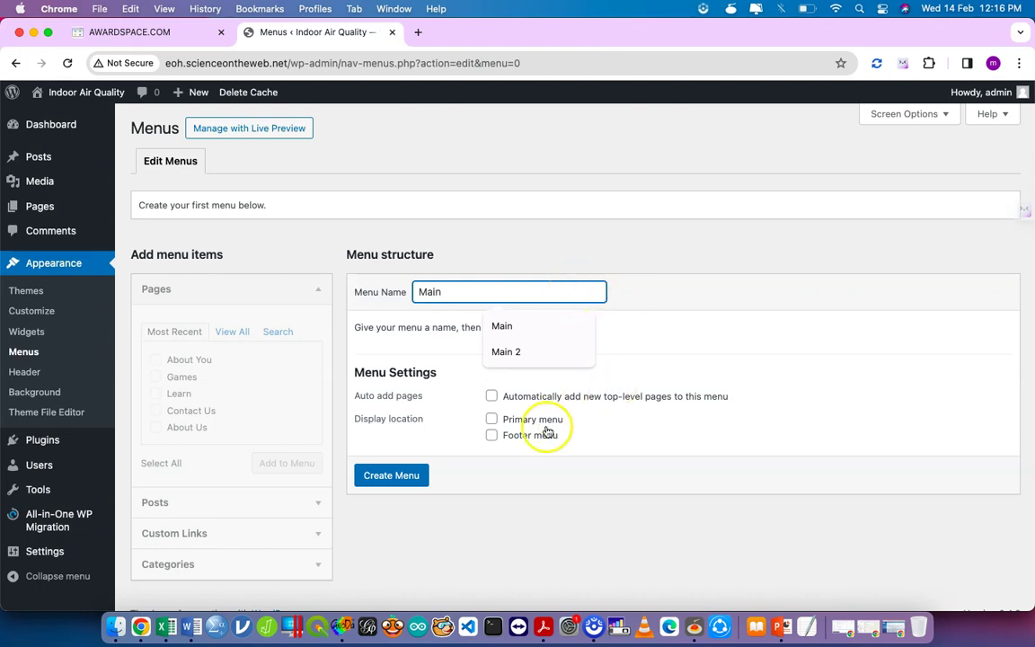
pyautogui.click(492, 420)
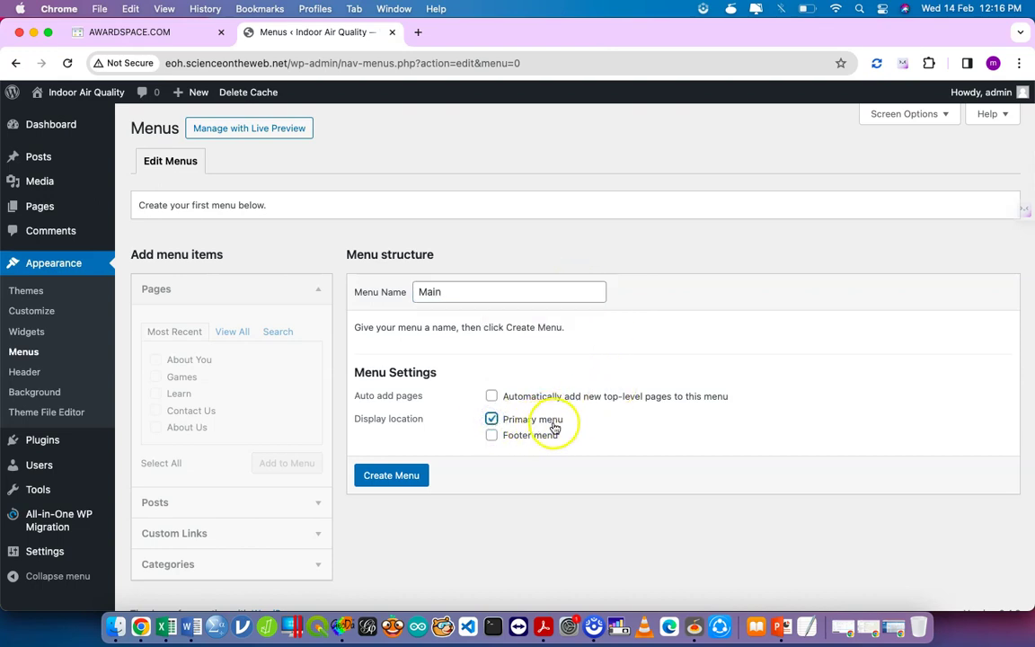
pyautogui.click(415, 479)
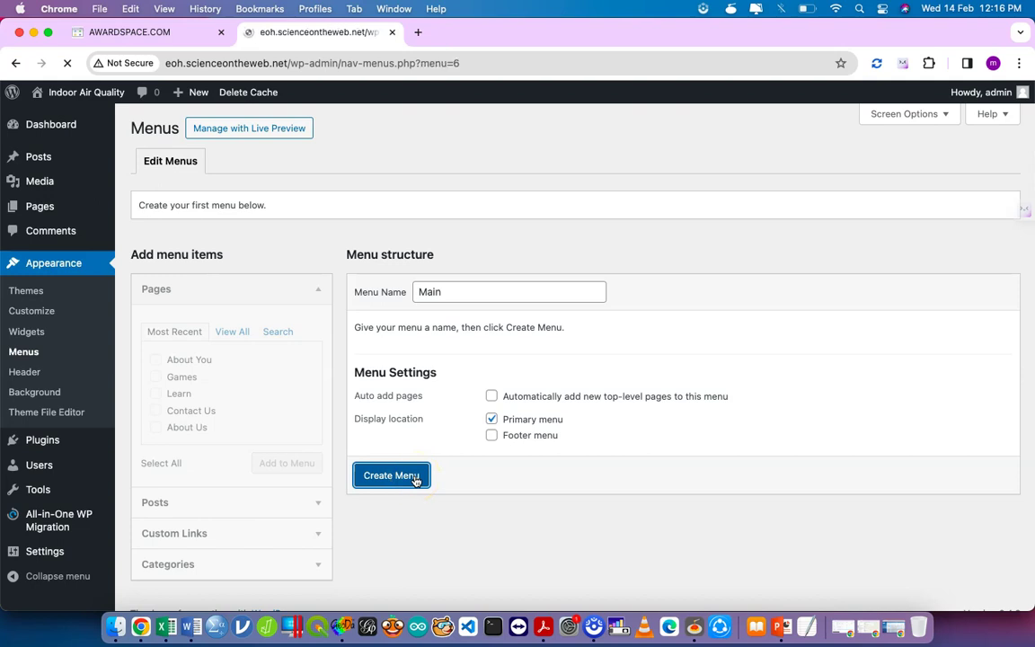
# - Add the Games, Learn, Contact Us and About Us pages to the Main menu
pyautogui.click(156, 361)
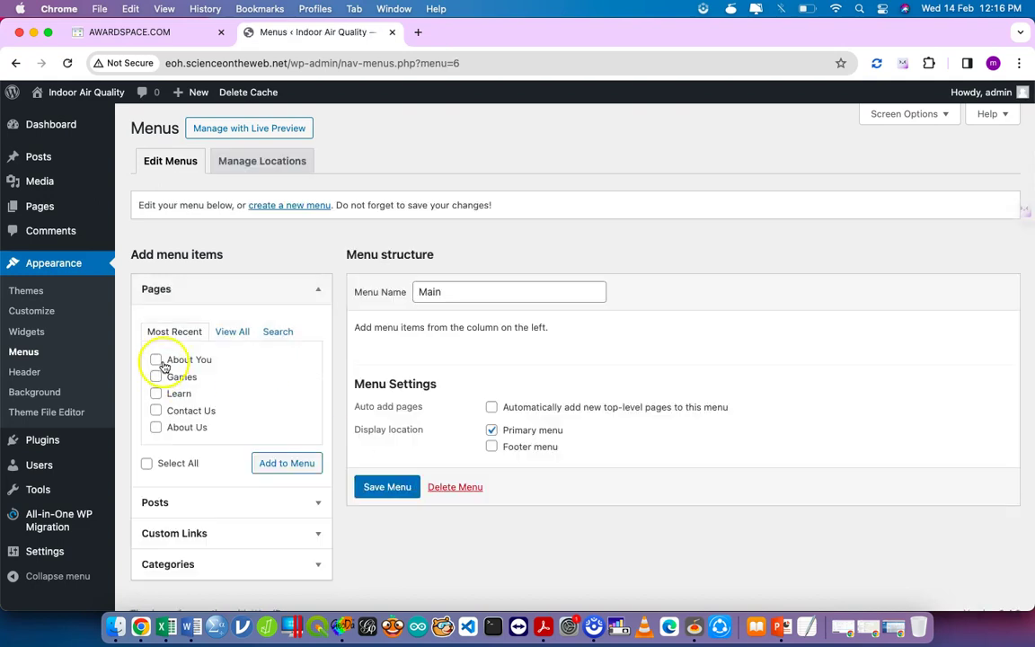
pyautogui.click(156, 378)
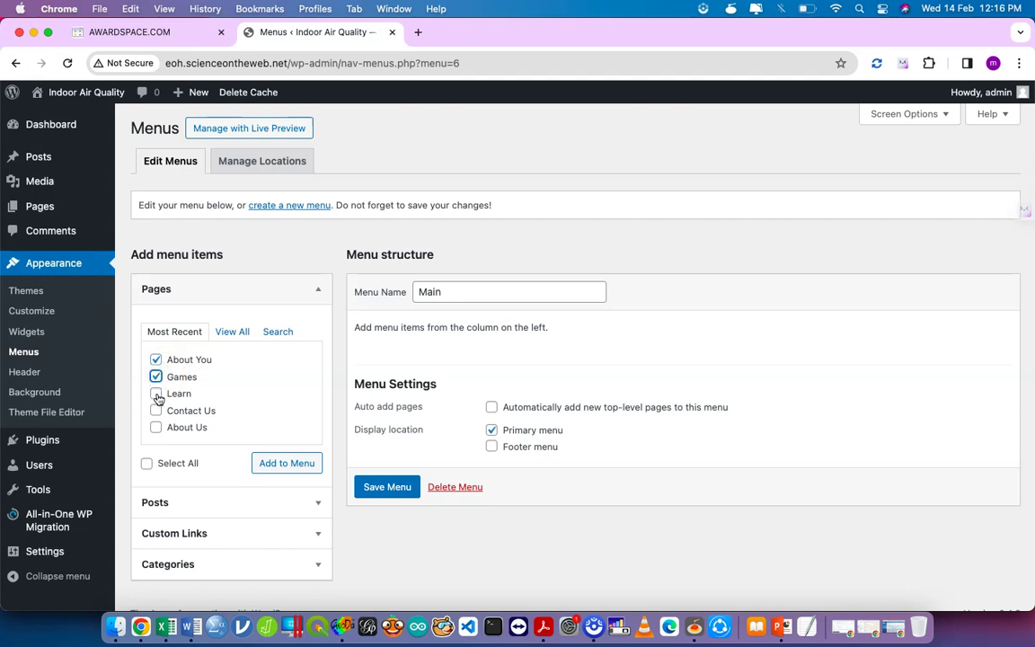
pyautogui.click(156, 410)
pyautogui.click(155, 427)
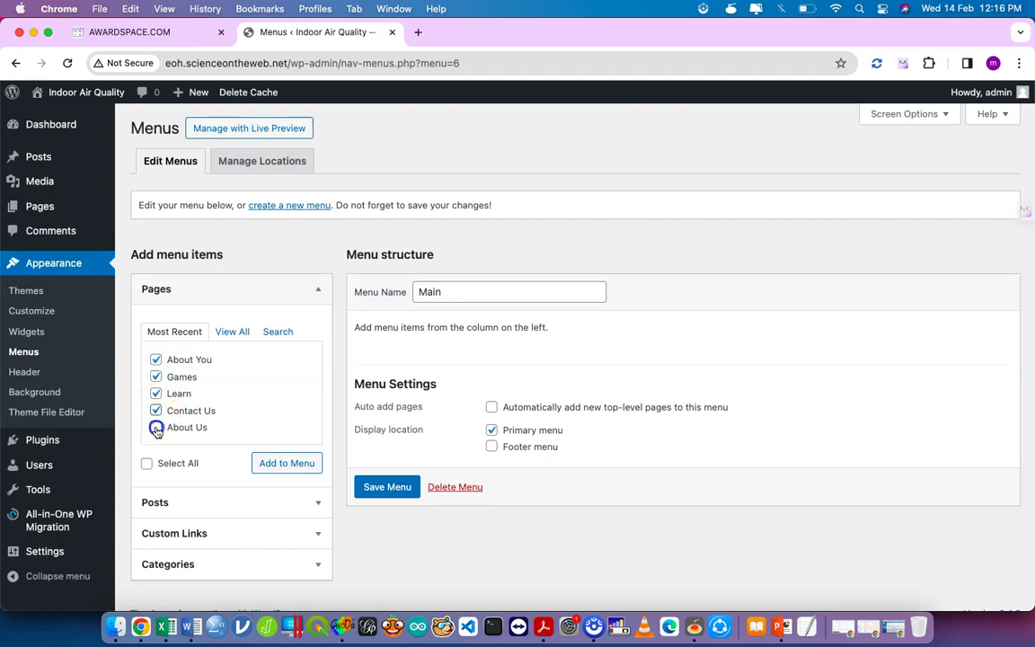
pyautogui.click(154, 361)
pyautogui.click(275, 468)
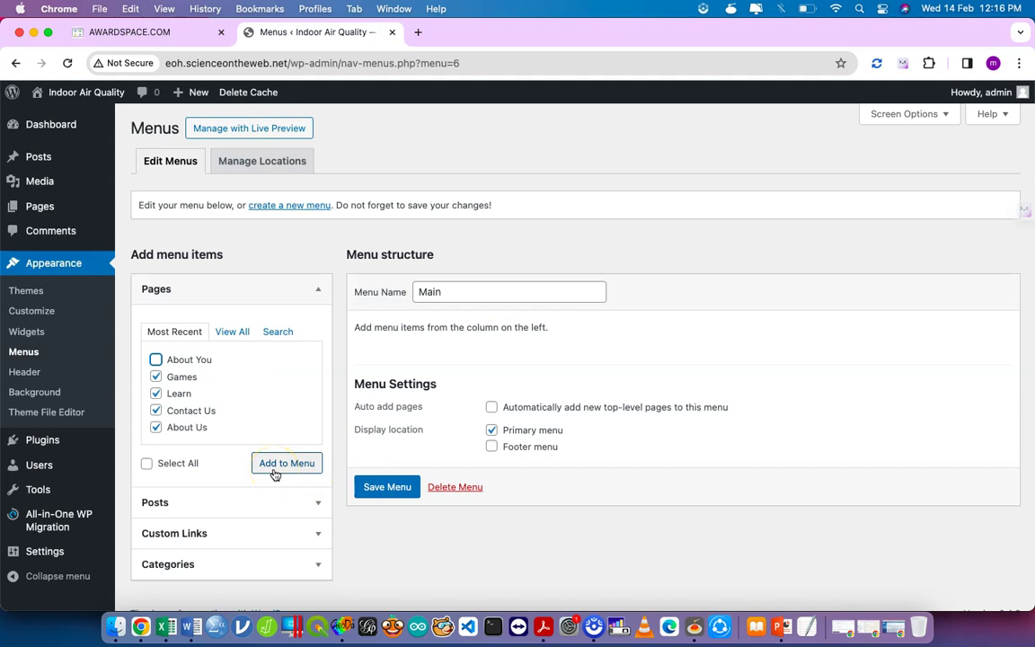
pyautogui.click(289, 464)
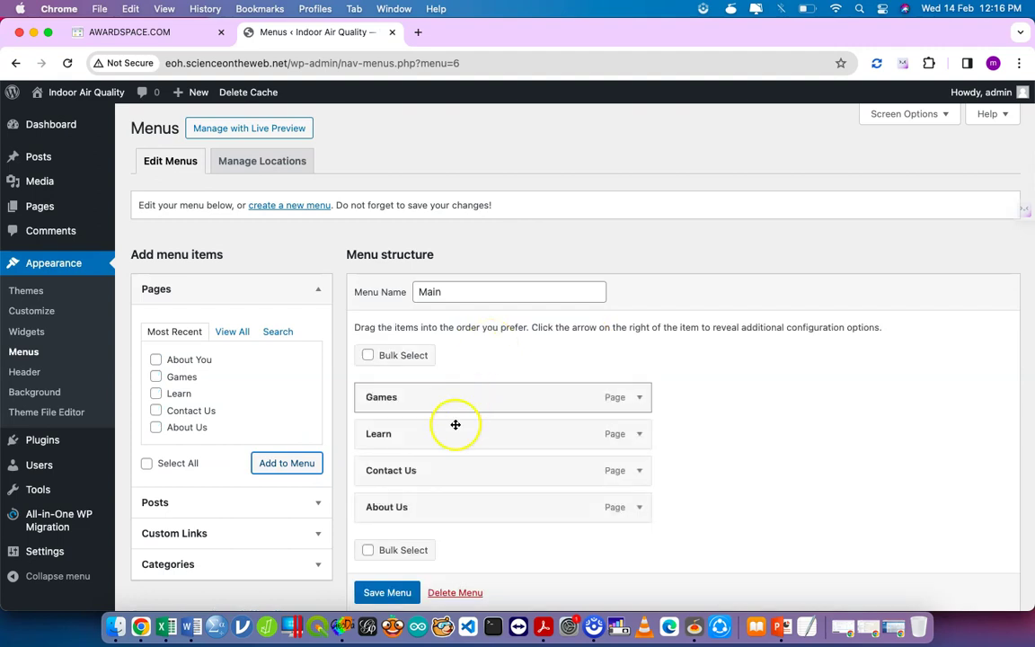
# - Reorder the menu to About Us, Learn, Games, Contact Us and save it
pyautogui.moveTo(450, 499); pyautogui.dragTo(430, 396)
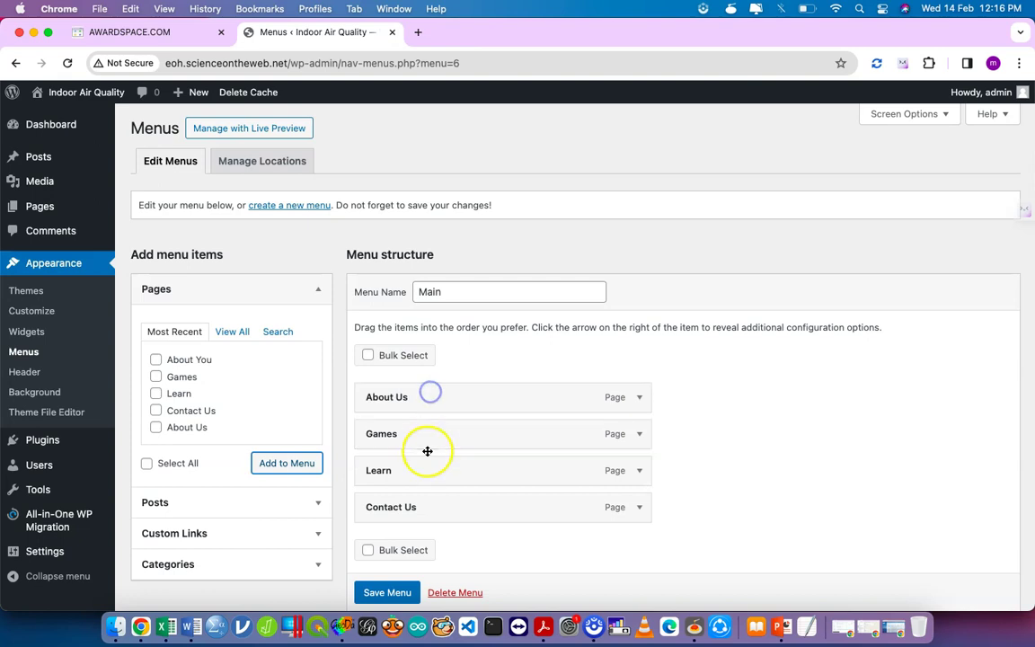
pyautogui.moveTo(420, 463); pyautogui.dragTo(420, 424)
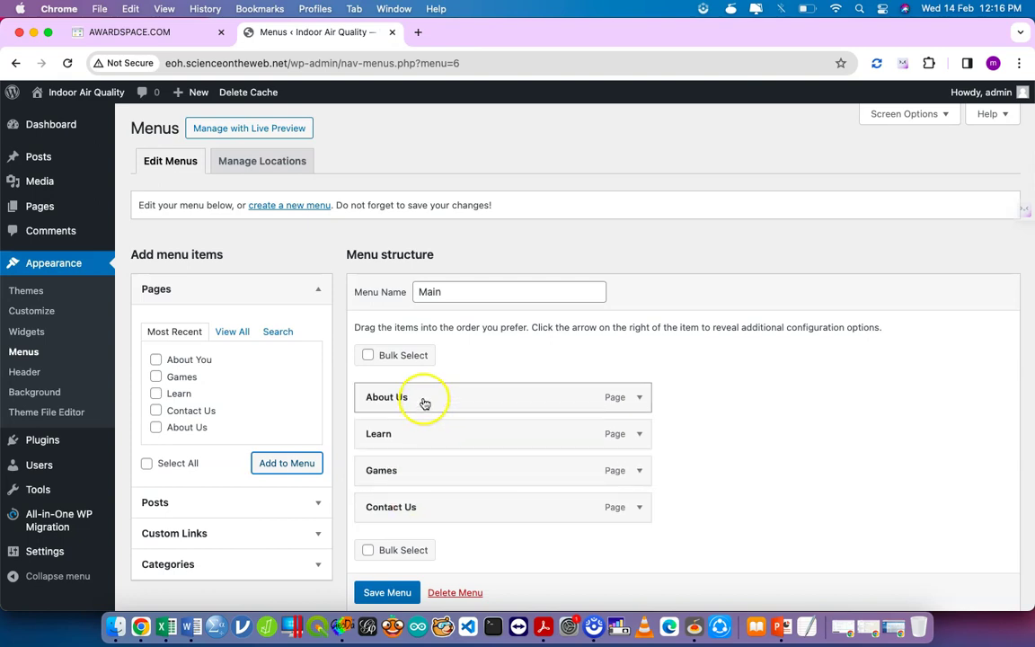
pyautogui.click(397, 591)
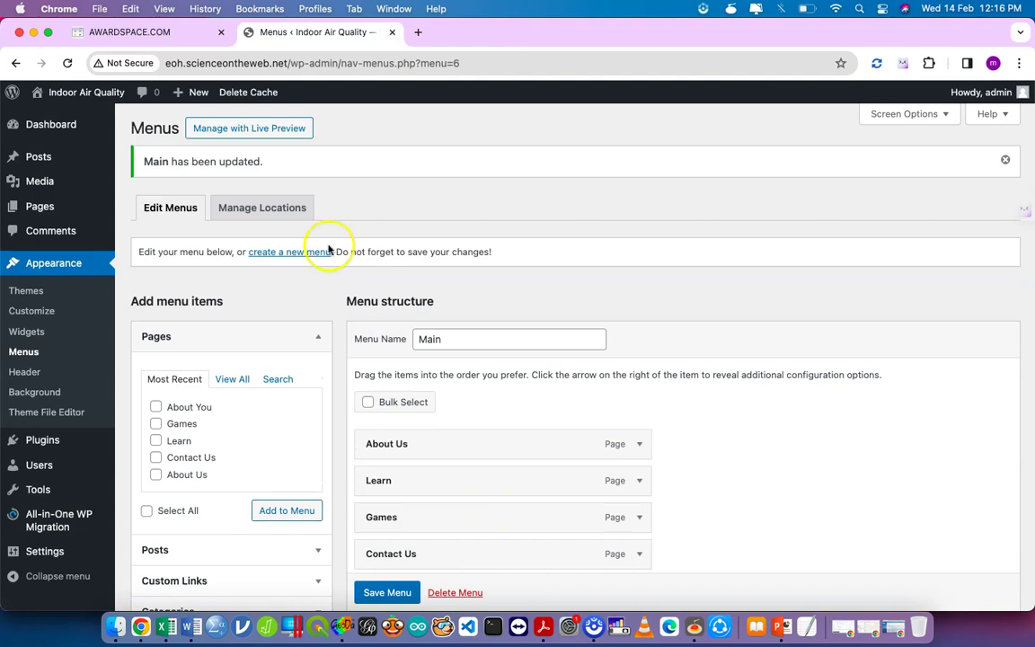
pyautogui.moveTo(54, 93)
pyautogui.rightClick(51, 117)
# - View the live site's new menu in a separate tab, then return to the menu editor
pyautogui.click(72, 120)
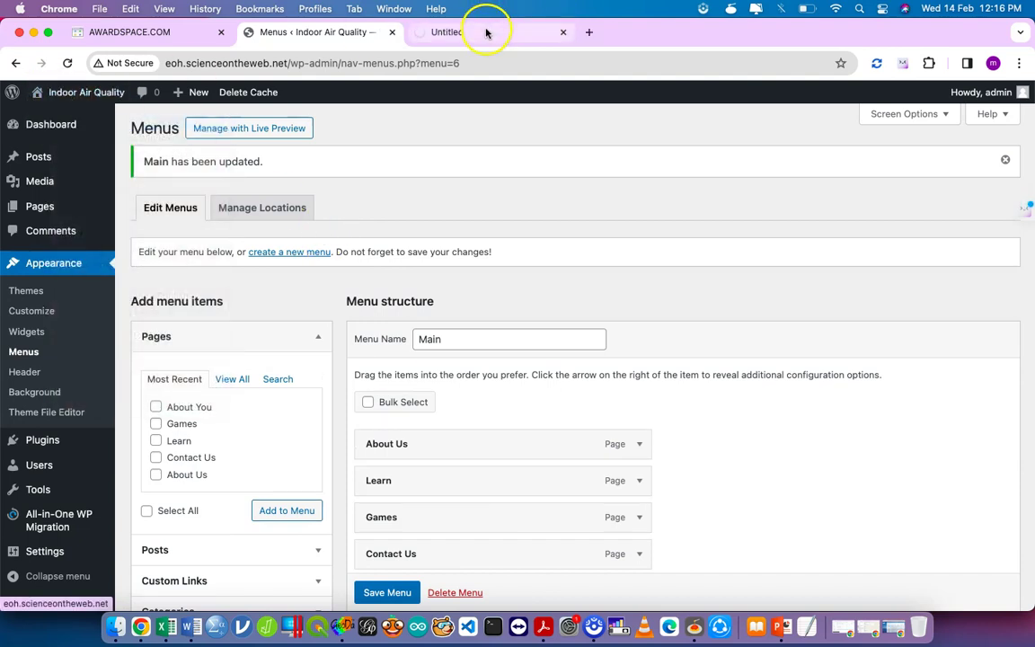
pyautogui.click(486, 33)
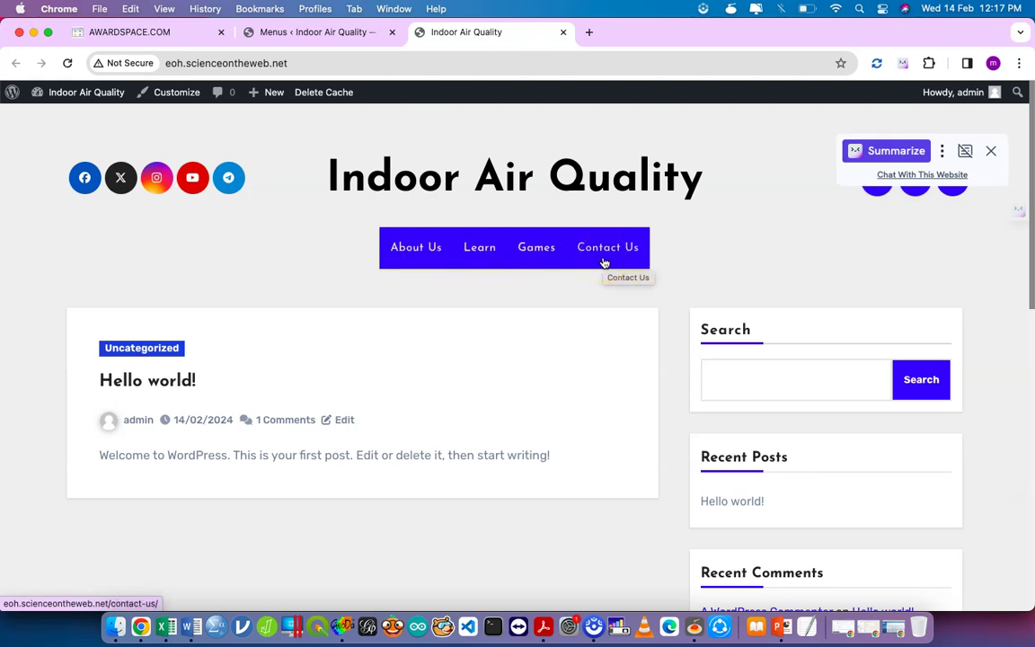
pyautogui.click(305, 34)
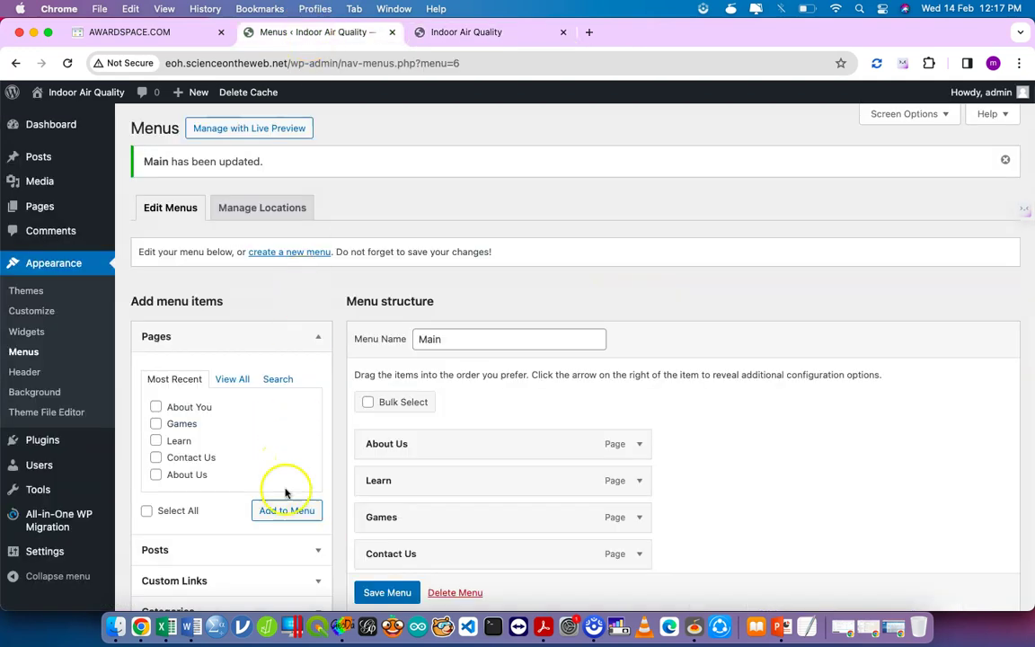
pyautogui.scroll(-2, 285, 490)
pyautogui.click(250, 456)
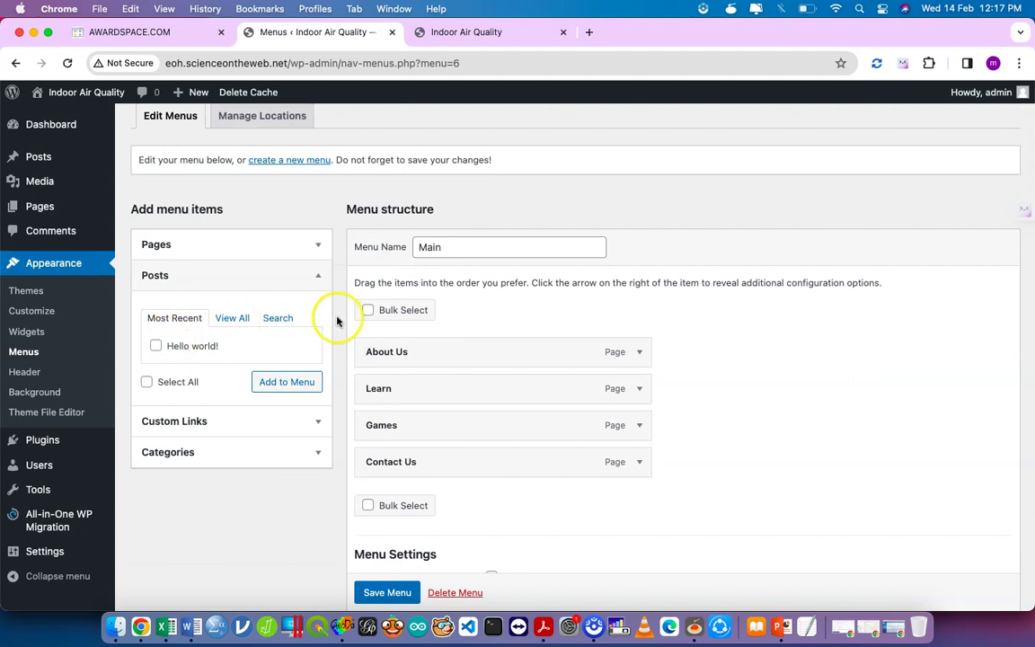
pyautogui.click(241, 420)
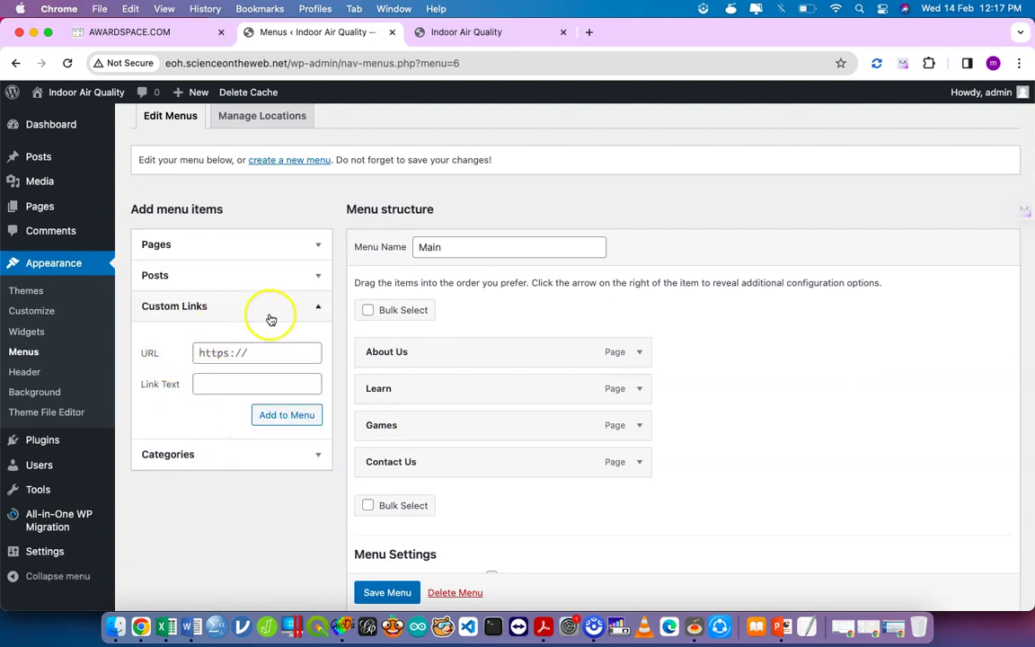
pyautogui.click(185, 459)
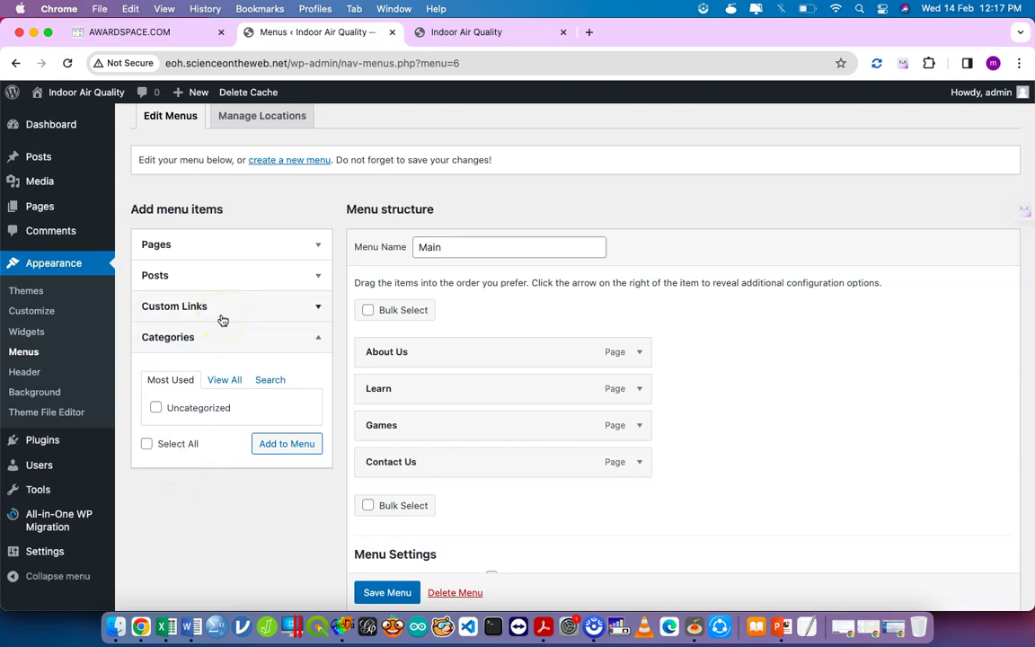
pyautogui.click(223, 320)
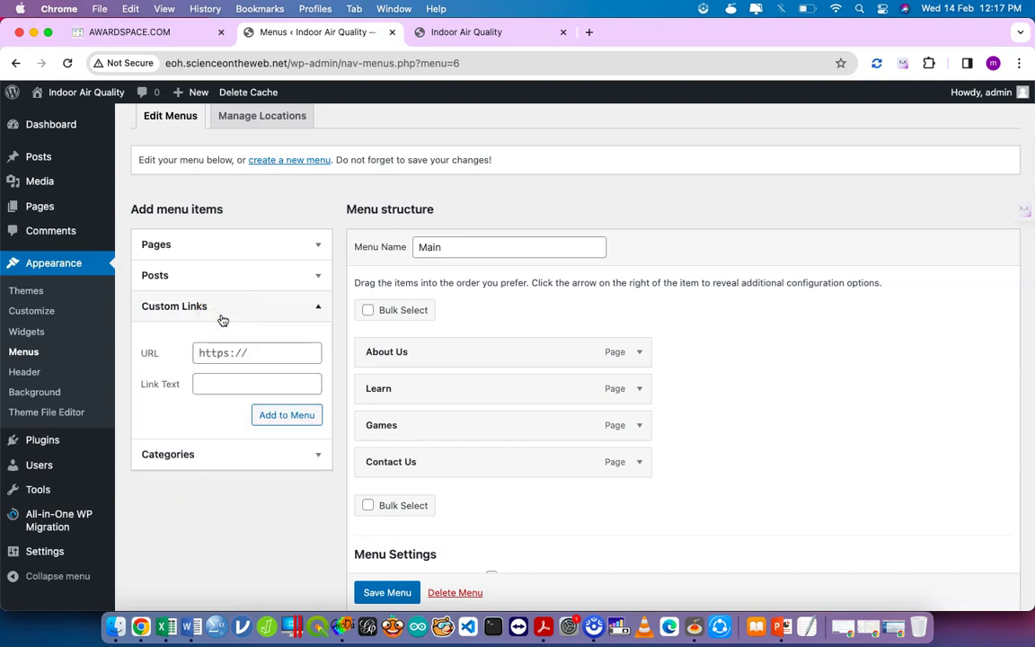
pyautogui.click(258, 352)
pyautogui.write('IBES')
pyautogui.click(204, 384)
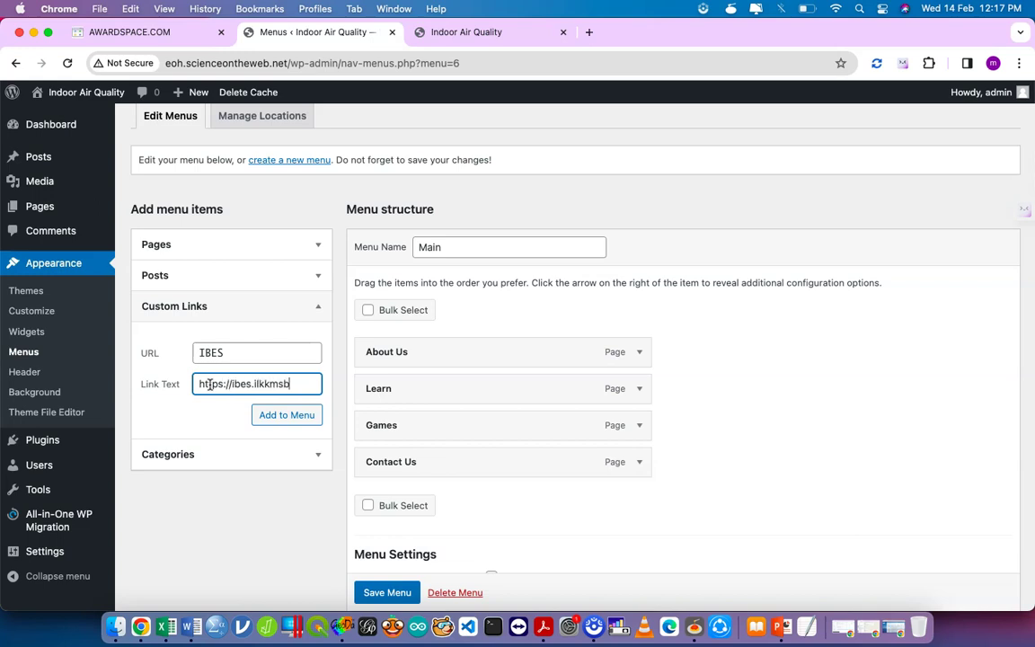
pyautogui.write('.my')
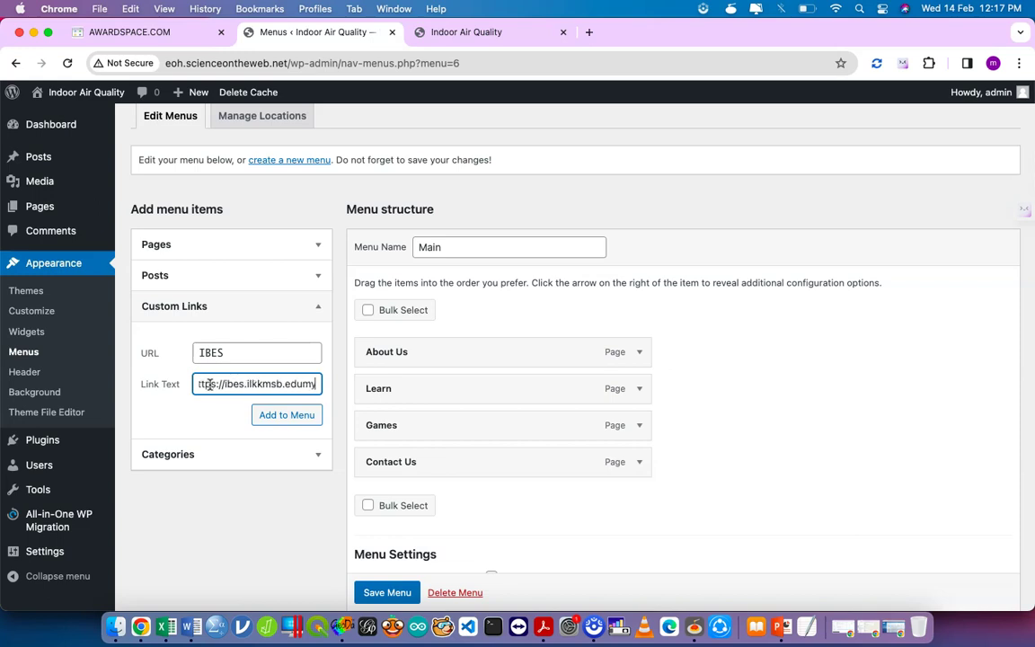
pyautogui.click(288, 415)
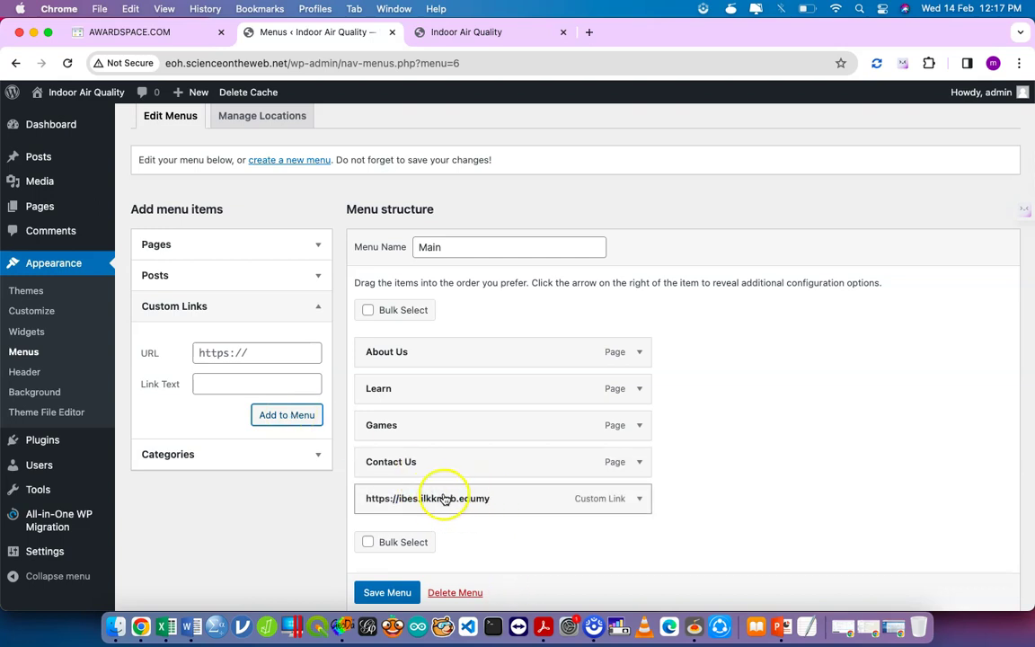
pyautogui.click(641, 498)
pyautogui.scroll(-5, 539, 533)
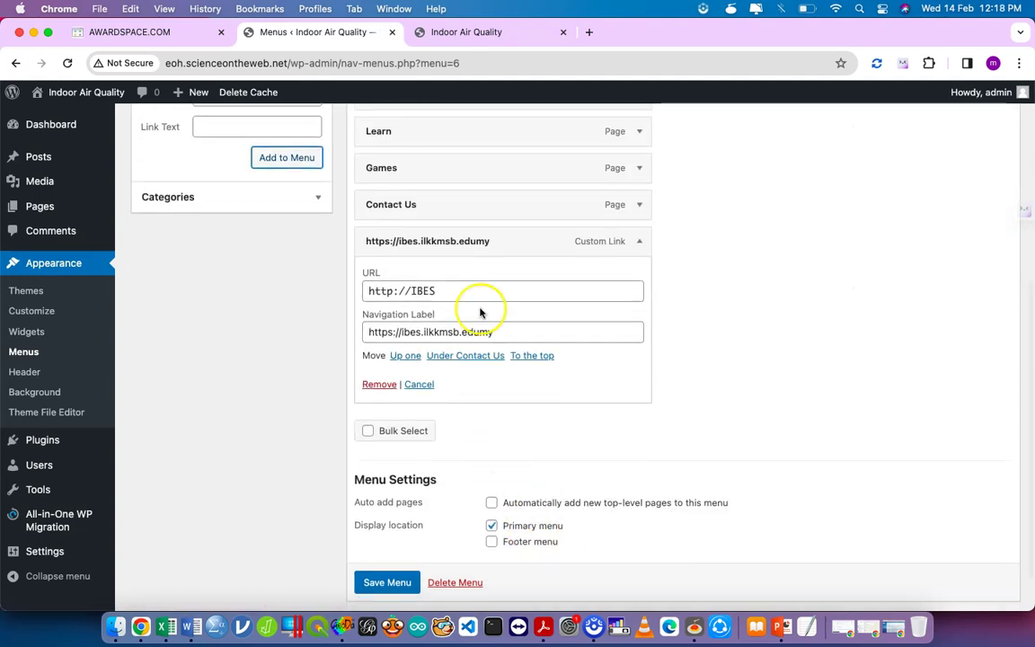
pyautogui.tripleClick(491, 330)
pyautogui.press('super+c')
pyautogui.press('BackSpace')
pyautogui.click(464, 289)
pyautogui.tripleClick(464, 289)
pyautogui.press('super+v')
pyautogui.click(456, 328)
pyautogui.write('I')
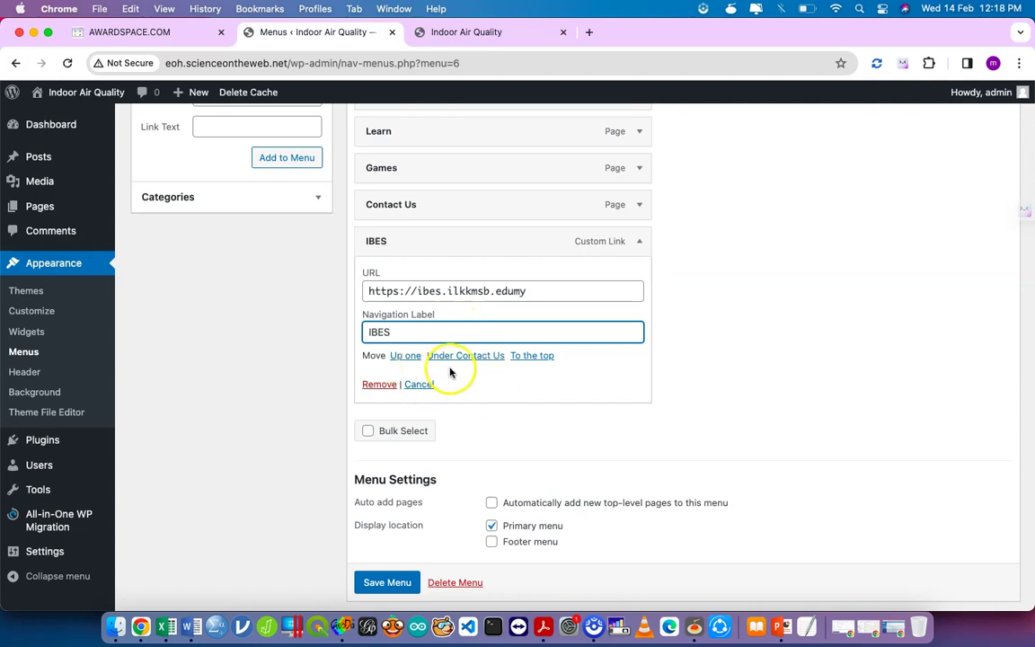
pyautogui.press('Return')
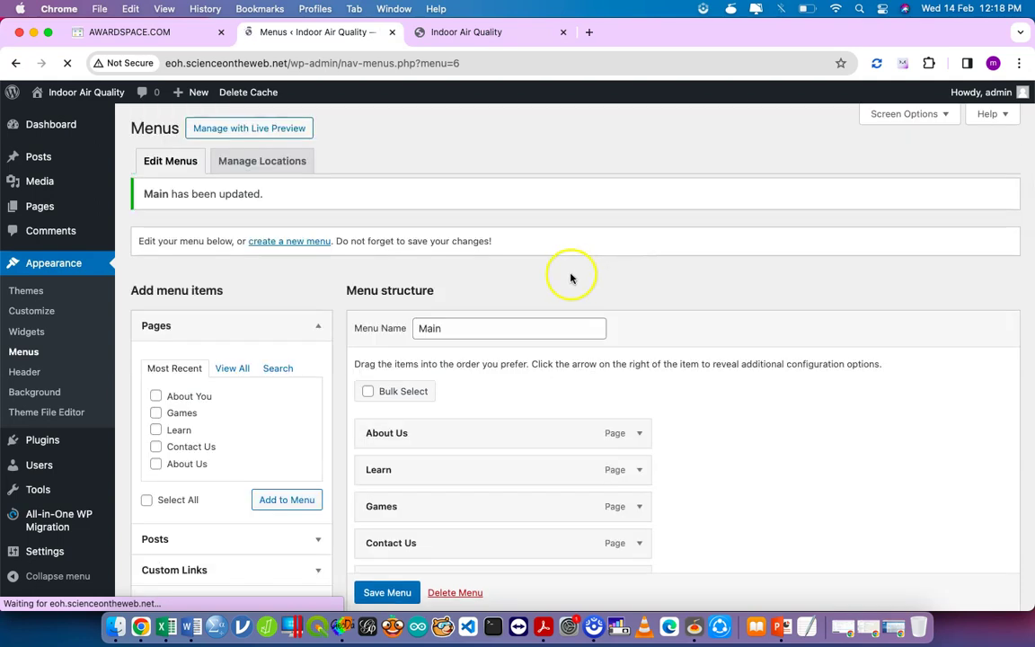
# - Save the Main menu again
pyautogui.scroll(-4, 597, 360)
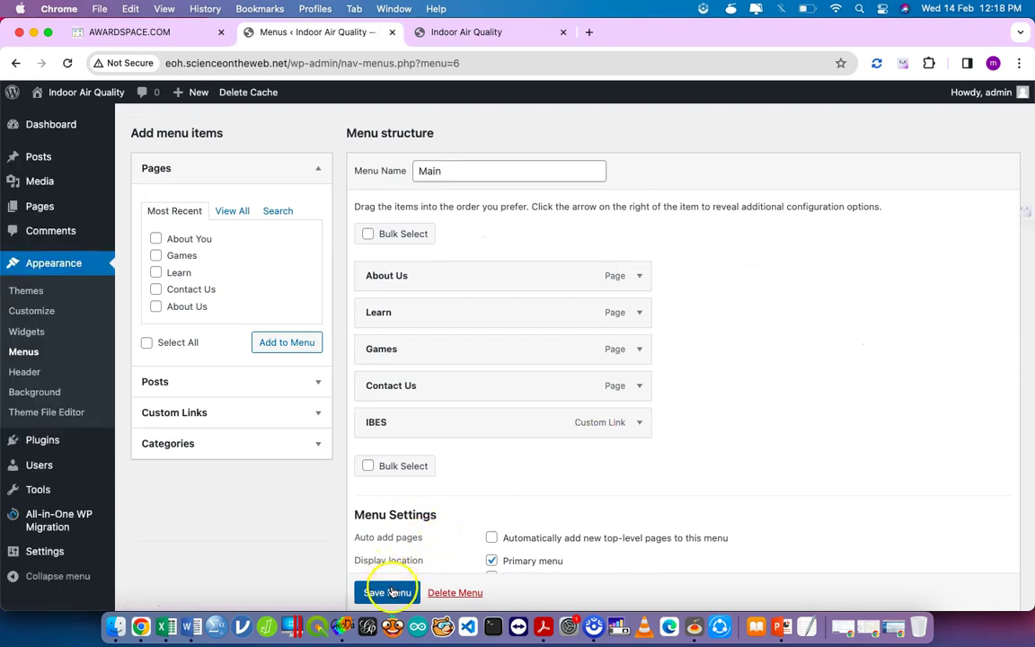
pyautogui.scroll(-1, 395, 589)
pyautogui.click(388, 575)
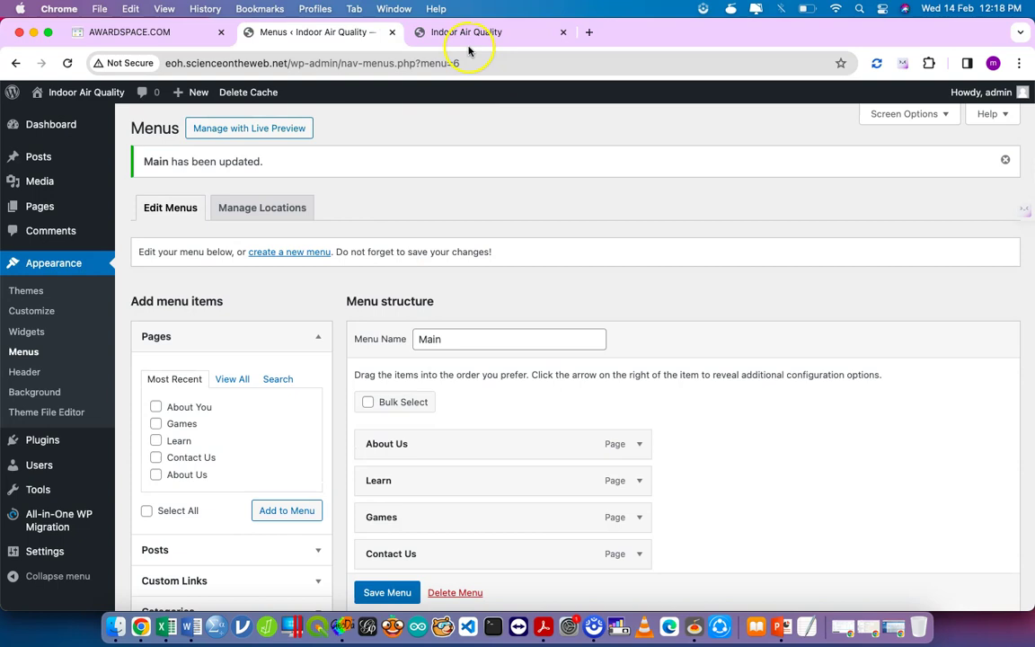
# - Reload the live site, try the IBES menu link, and close the tab when it fails
pyautogui.click(466, 38)
pyautogui.click(67, 63)
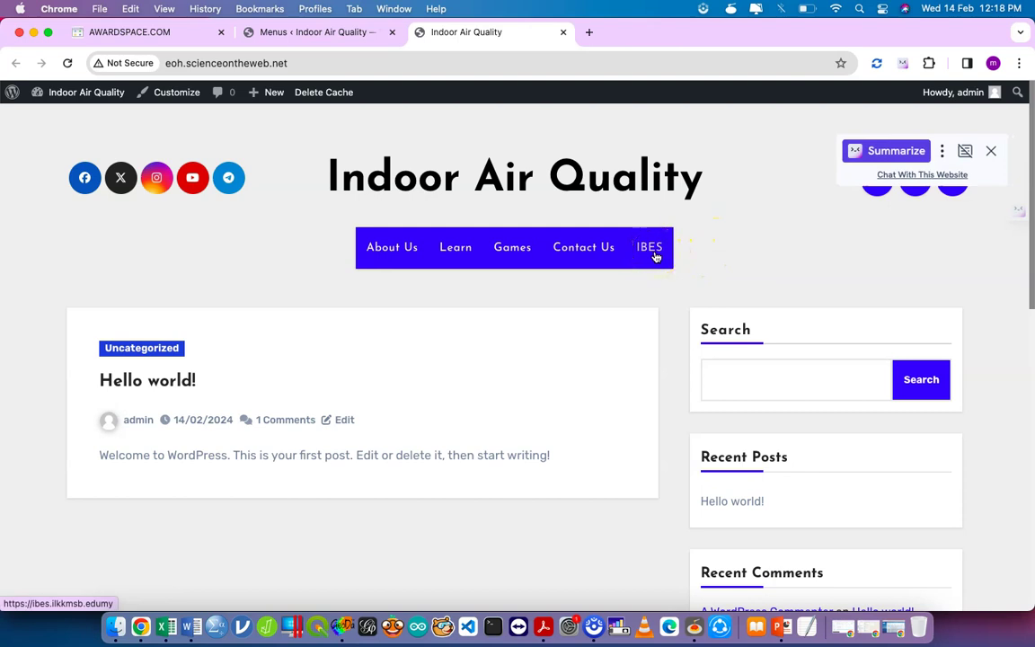
pyautogui.click(654, 258)
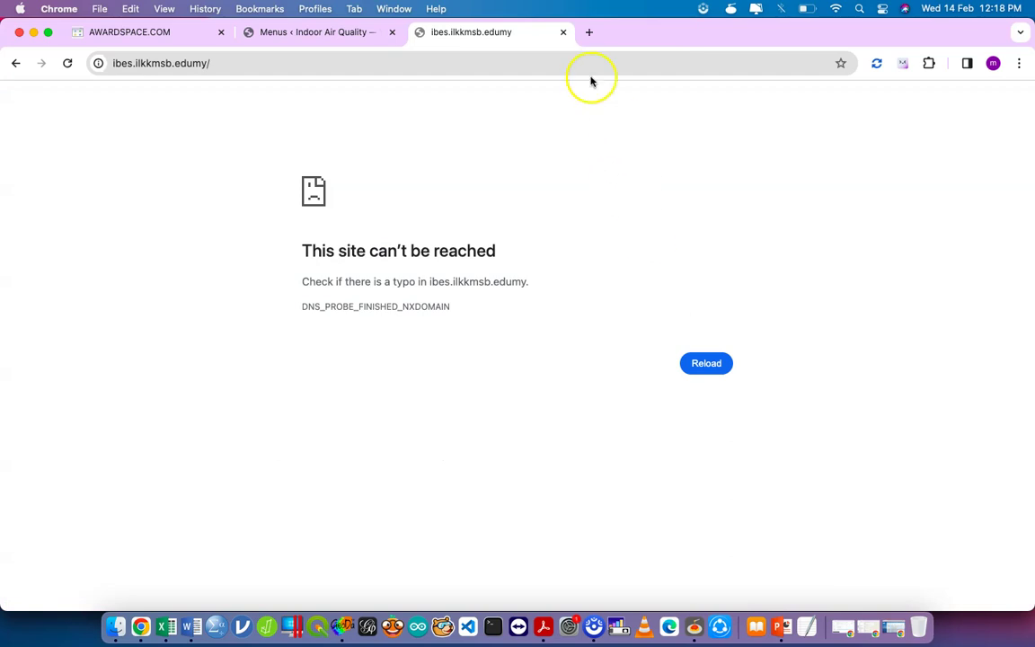
pyautogui.click(563, 32)
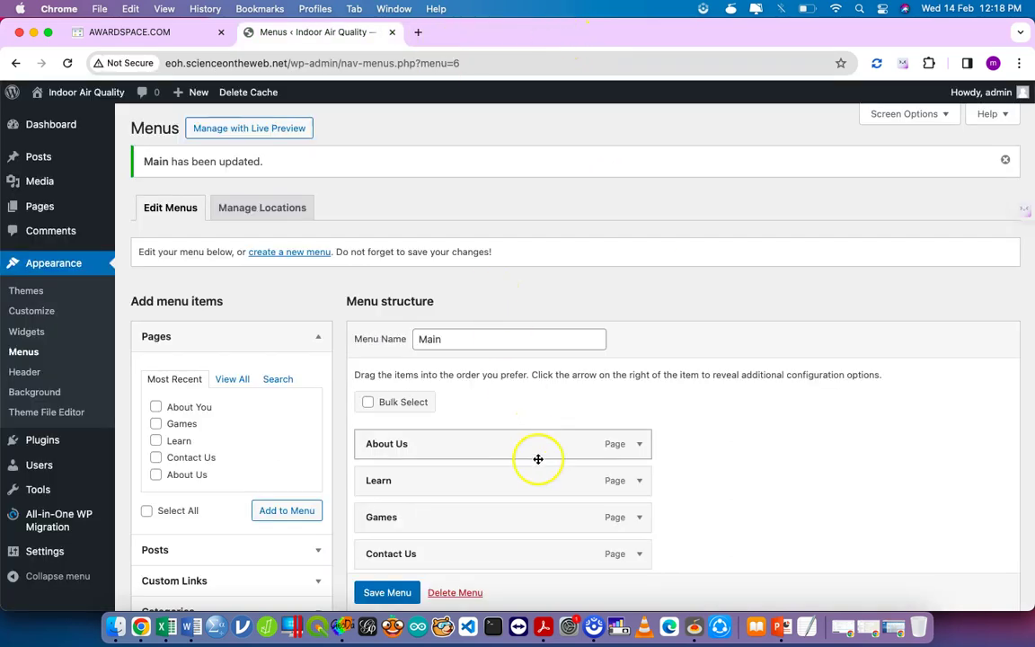
# - Add the missing dot to the IBES link address and save the menu
pyautogui.scroll(-3, 614, 545)
pyautogui.click(639, 481)
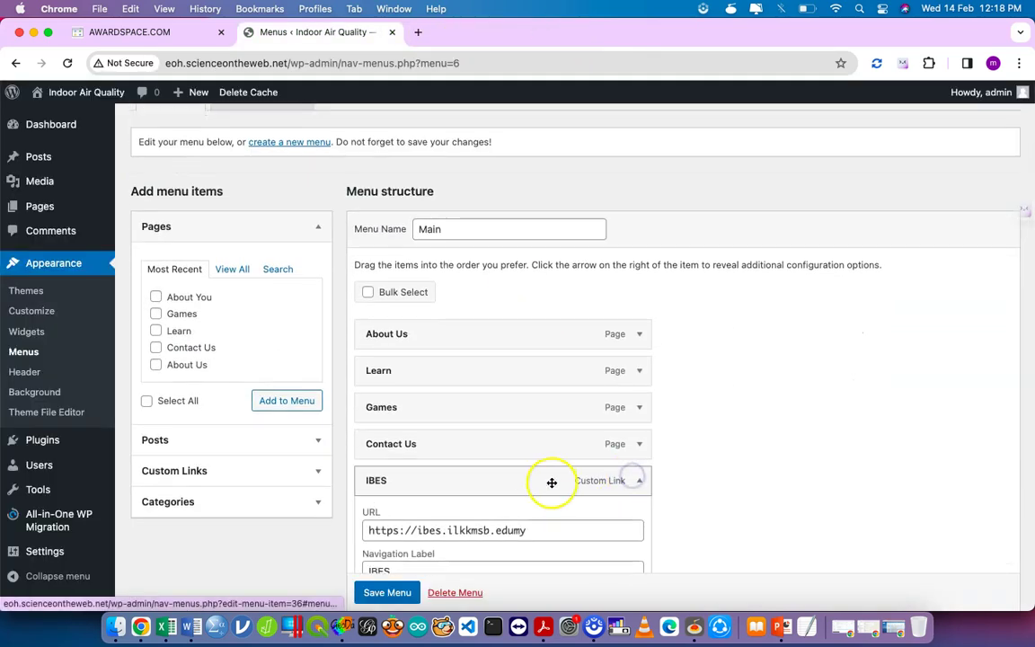
pyautogui.click(519, 530)
pyautogui.write('.')
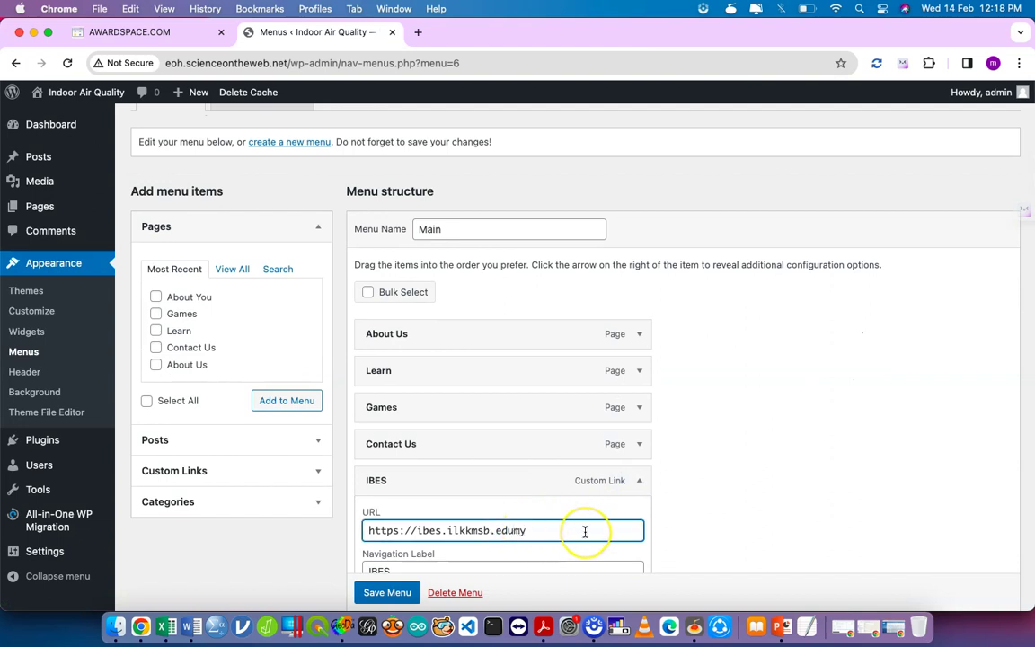
pyautogui.scroll(-2, 585, 531)
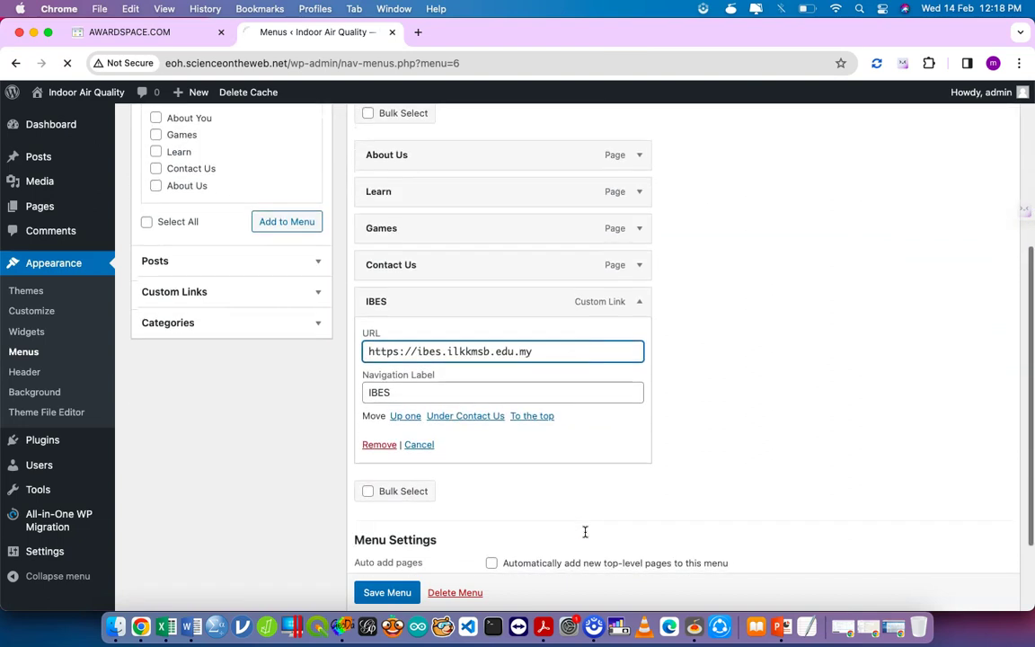
pyautogui.press('Return')
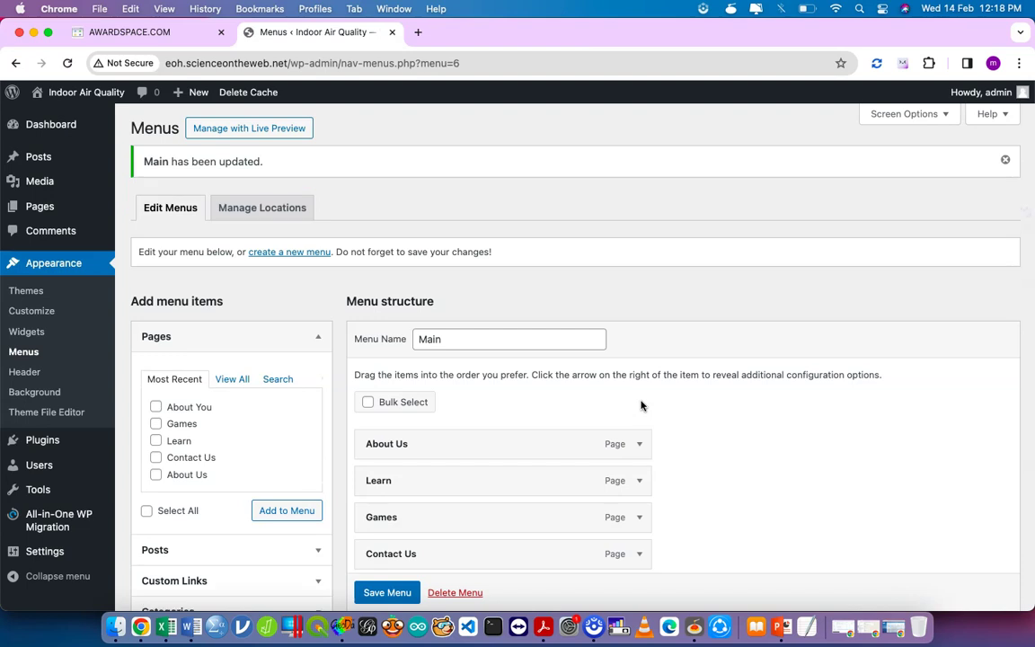
pyautogui.scroll(-5, 641, 405)
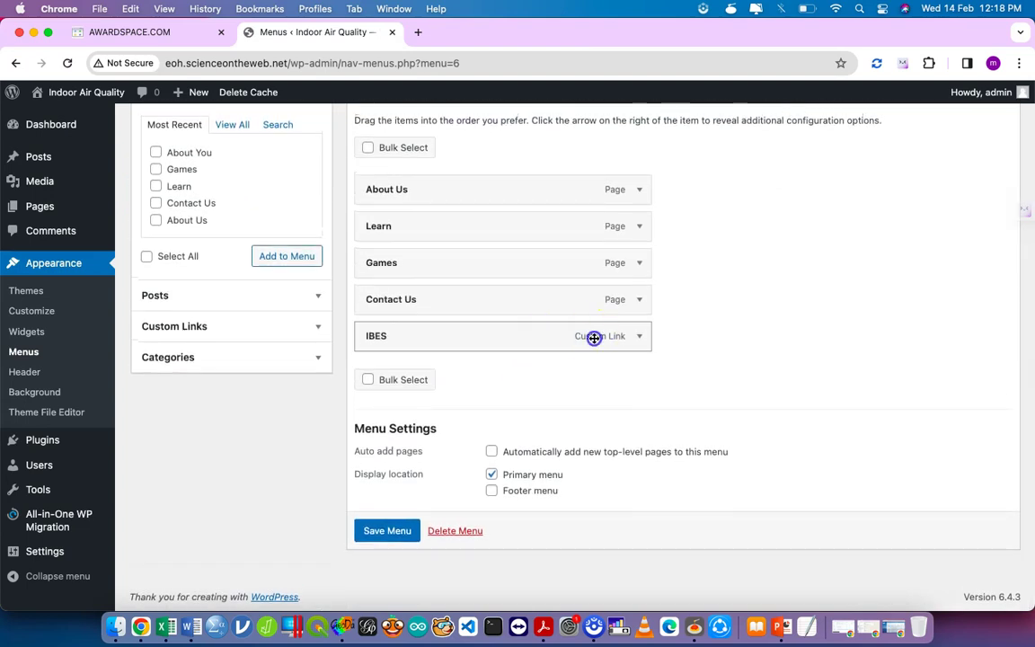
# - Change the IBES menu item's navigation label to My Profile
pyautogui.click(635, 336)
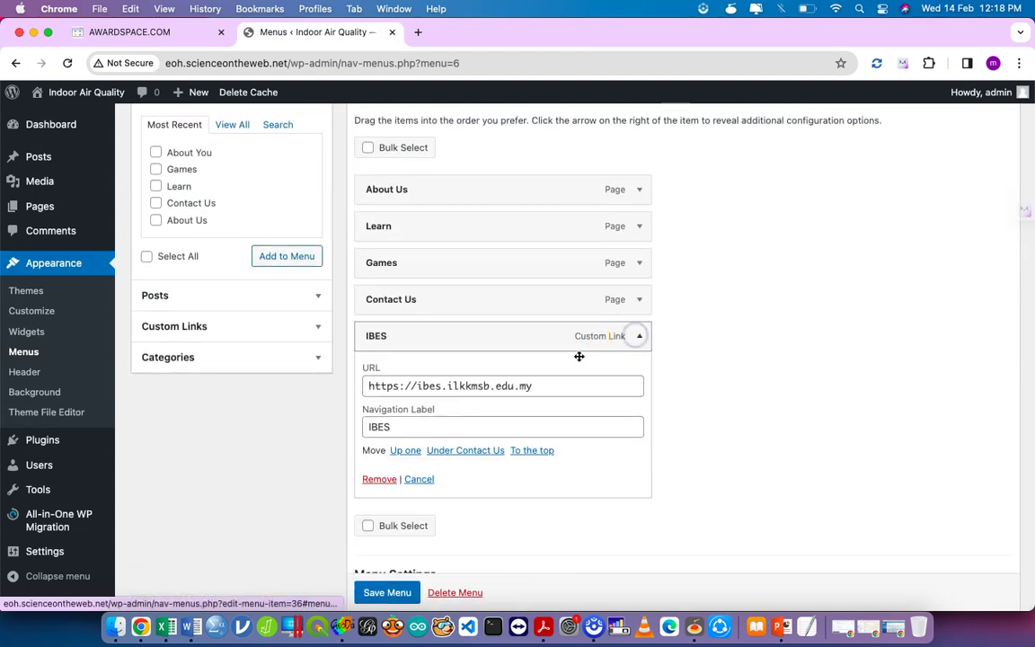
pyautogui.doubleClick(500, 386)
pyautogui.tripleClick(500, 386)
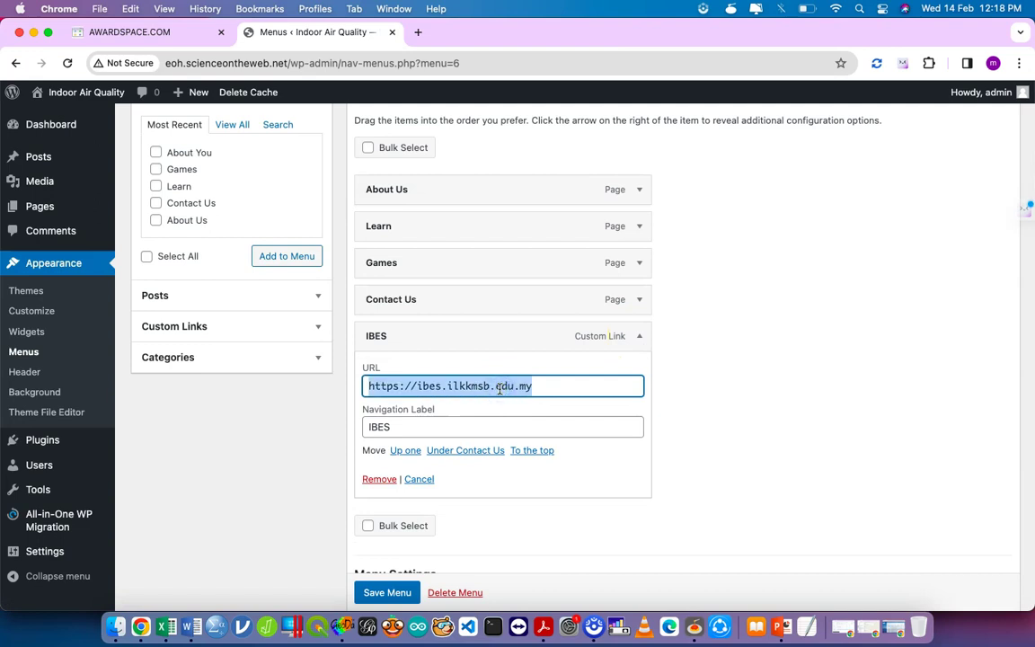
pyautogui.click(416, 425)
pyautogui.doubleClick(416, 426)
pyautogui.write('My Profile')
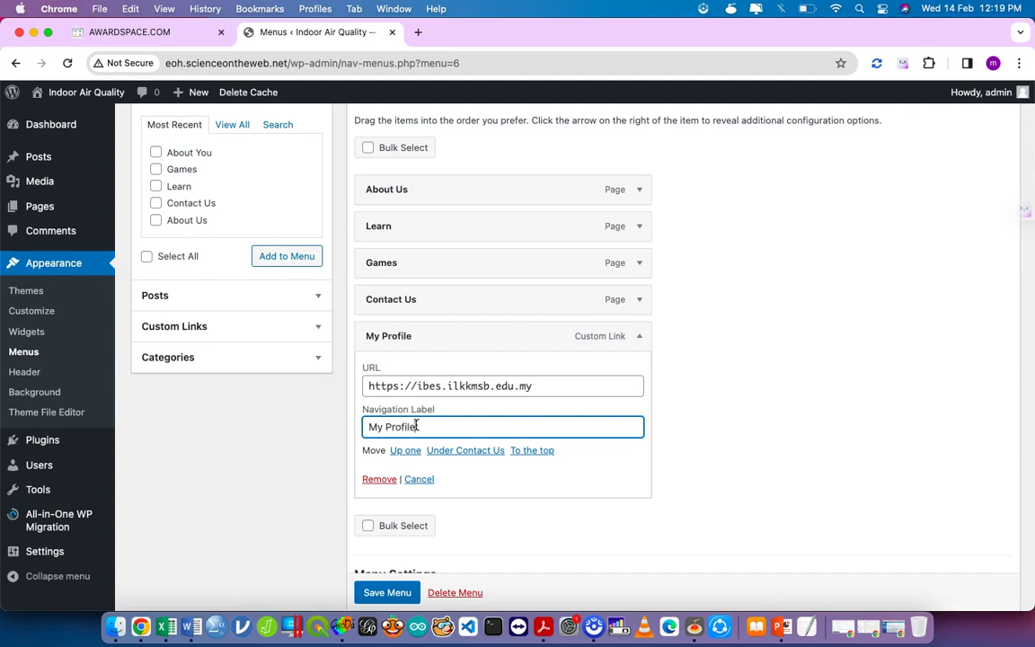
# - Replace the link address with the Google Sites page and save the Main menu
pyautogui.tripleClick(562, 388)
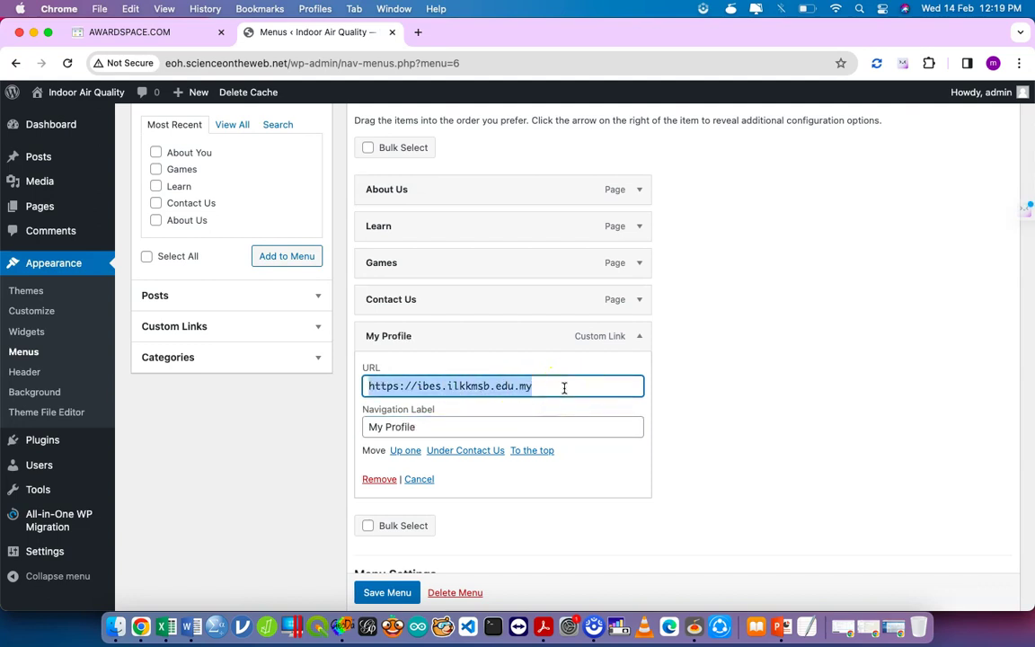
pyautogui.click(564, 387)
pyautogui.press('BackSpace')
pyautogui.press('BackSpace')
pyautogui.press('BackSpace')
pyautogui.press('BackSpace')
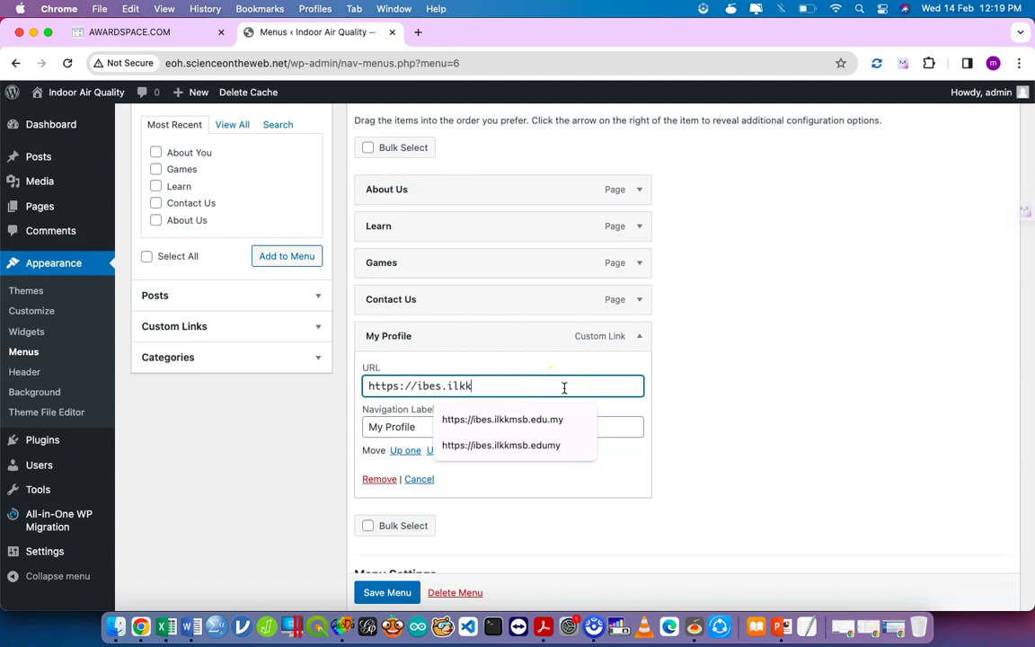
pyautogui.write('sit')
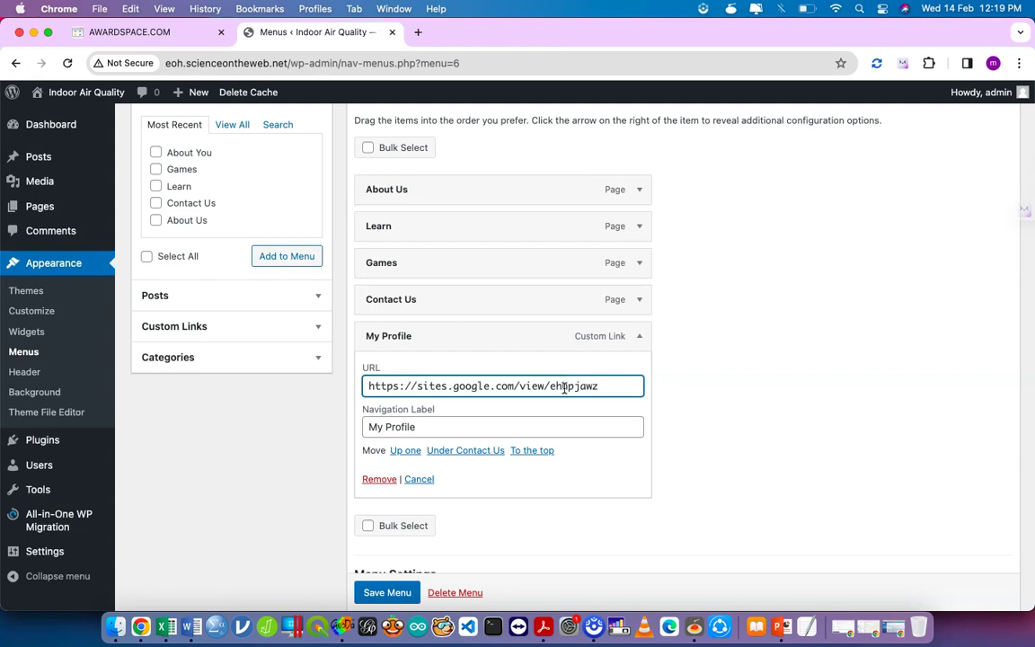
pyautogui.press('Return')
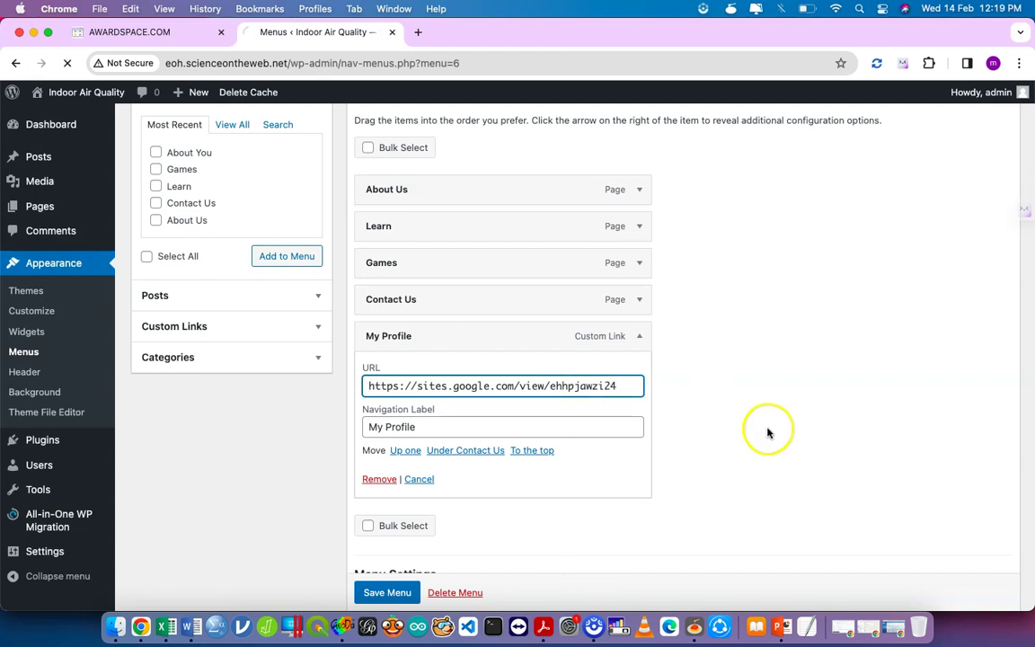
pyautogui.scroll(-5, 557, 433)
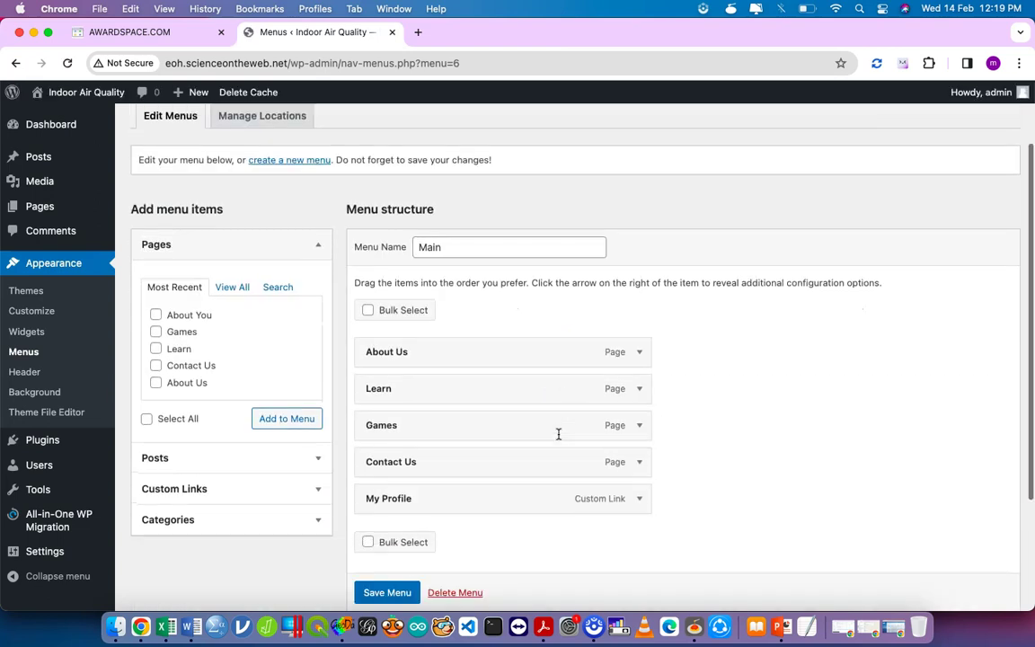
pyautogui.click(392, 590)
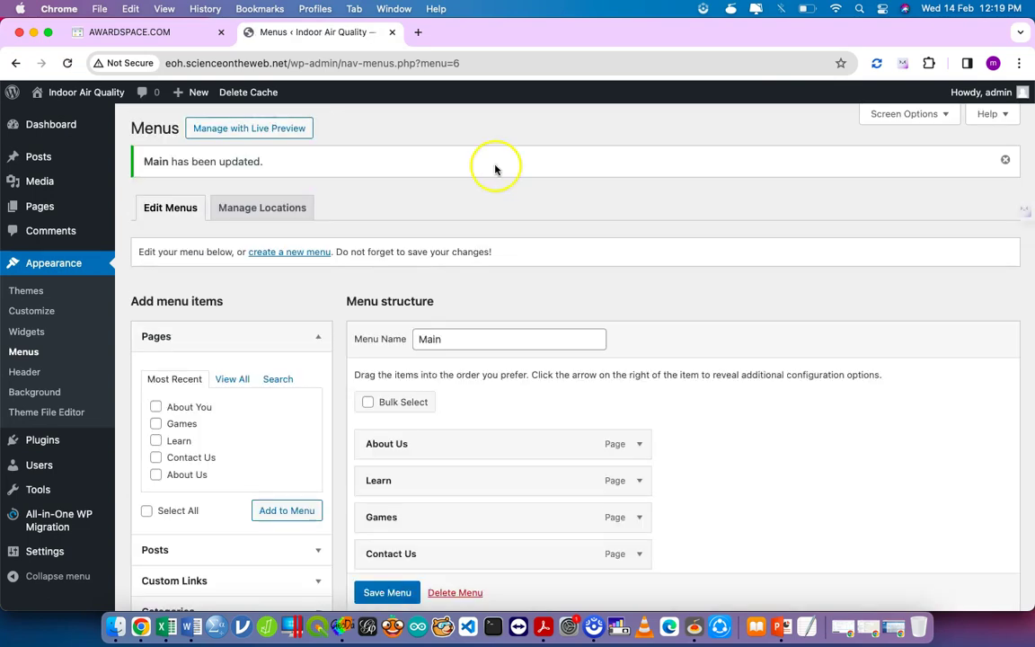
# - Open the live site in a new browser tab
pyautogui.moveTo(81, 93)
pyautogui.rightClick(61, 111)
pyautogui.click(99, 120)
pyautogui.click(435, 33)
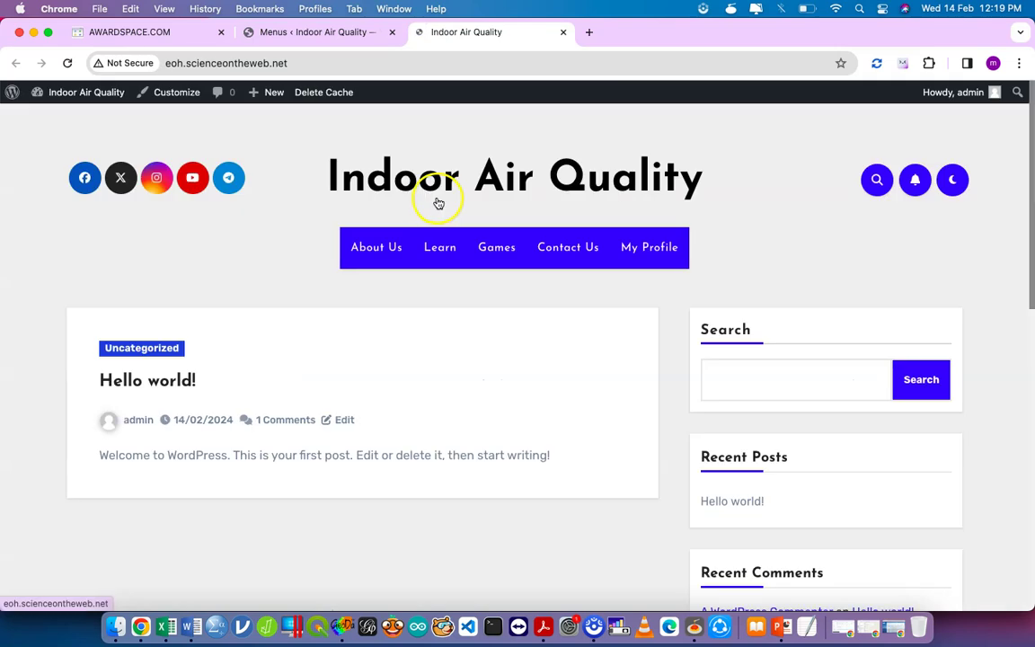
# - Test the About Us, Learn and My Profile links on the live site, then switch tabs back
pyautogui.click(377, 251)
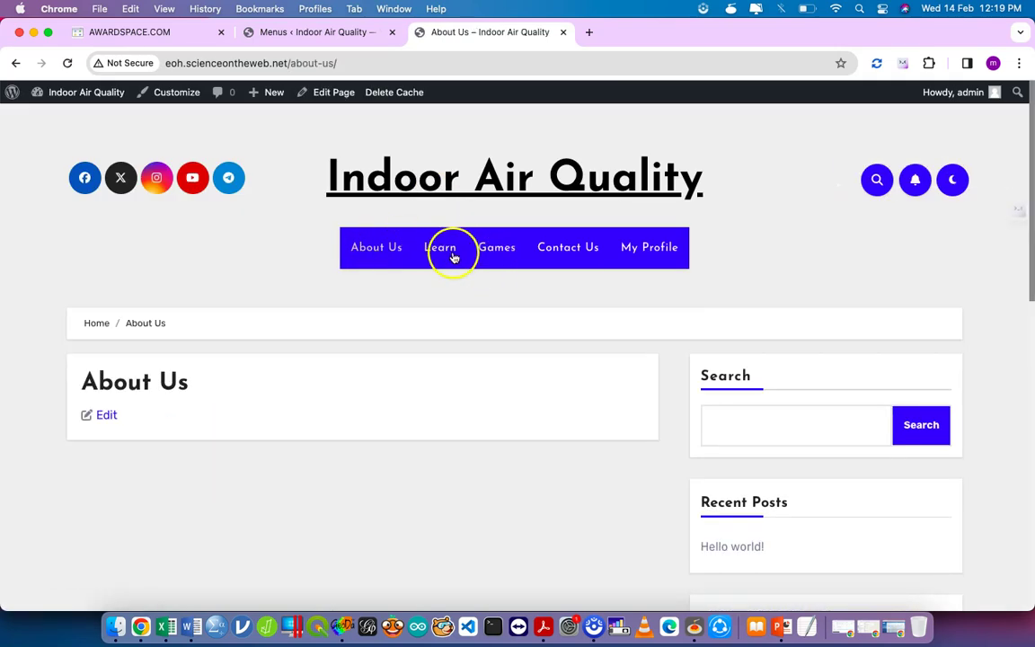
pyautogui.click(454, 256)
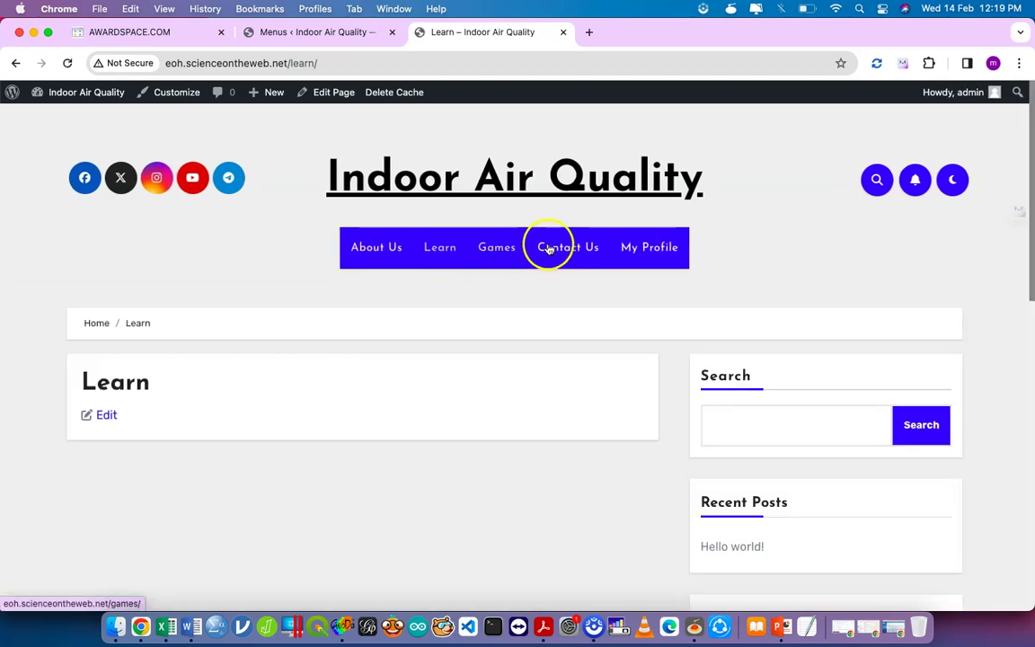
pyautogui.click(664, 248)
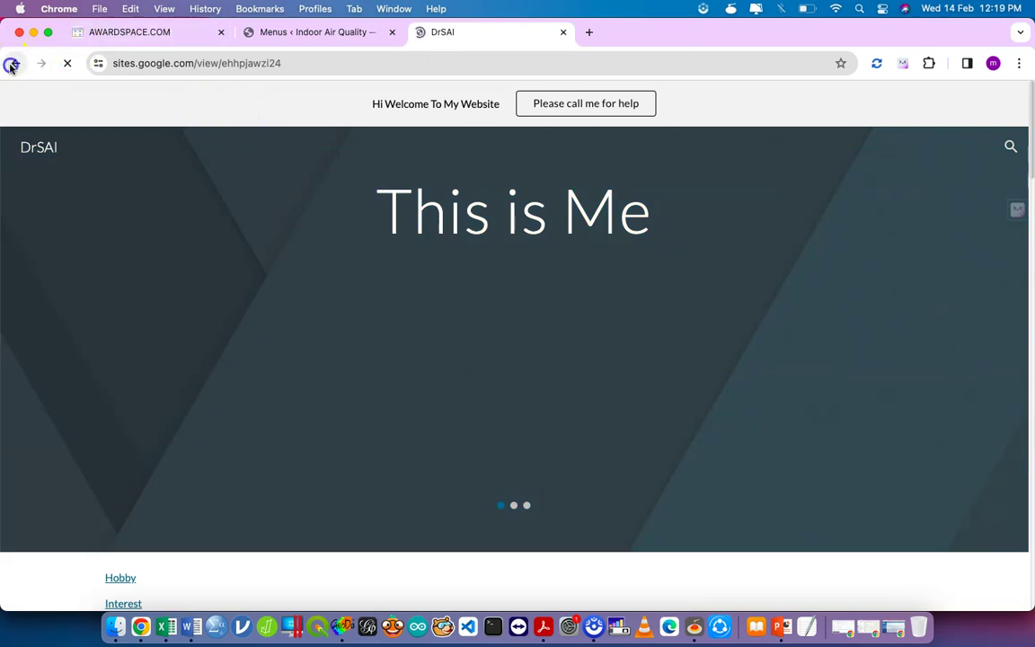
pyautogui.click(280, 32)
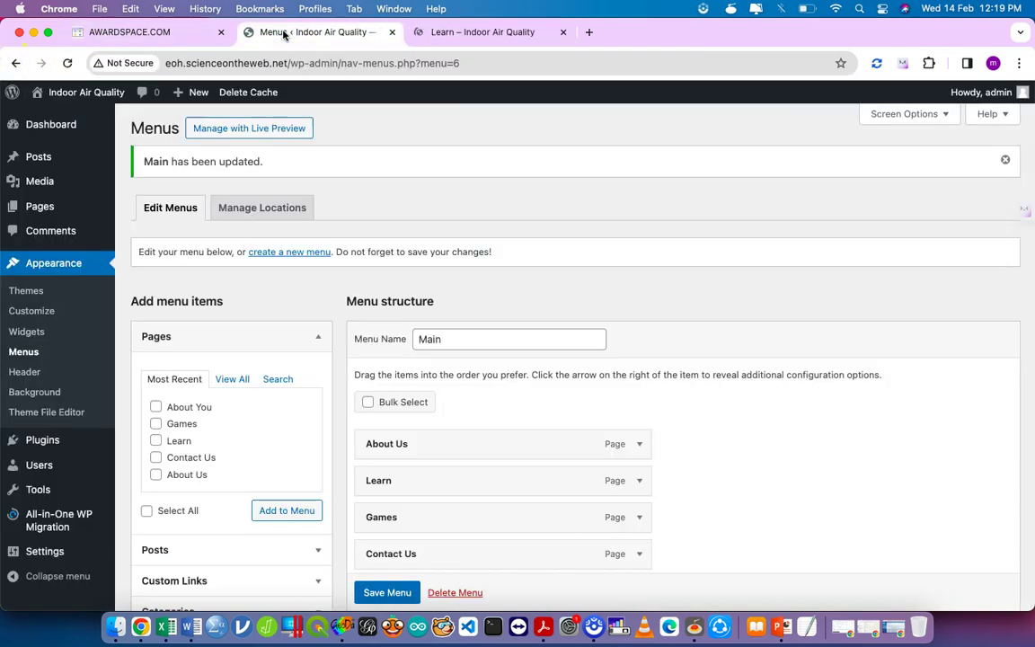
pyautogui.hotkey('ctrl', 'Tab')
pyautogui.click(322, 32)
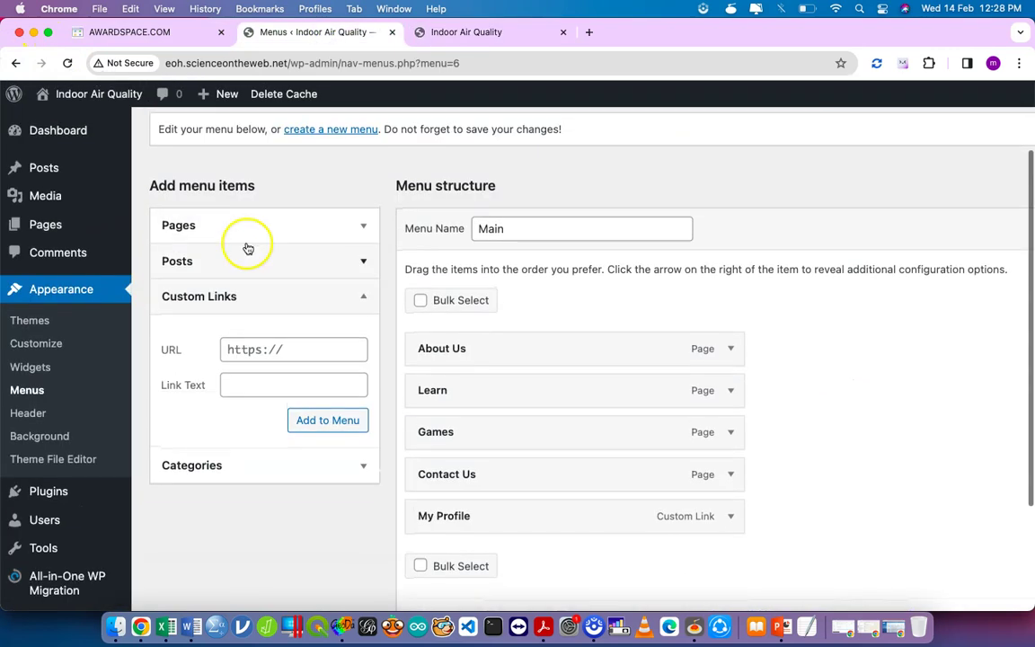
pyautogui.click(244, 296)
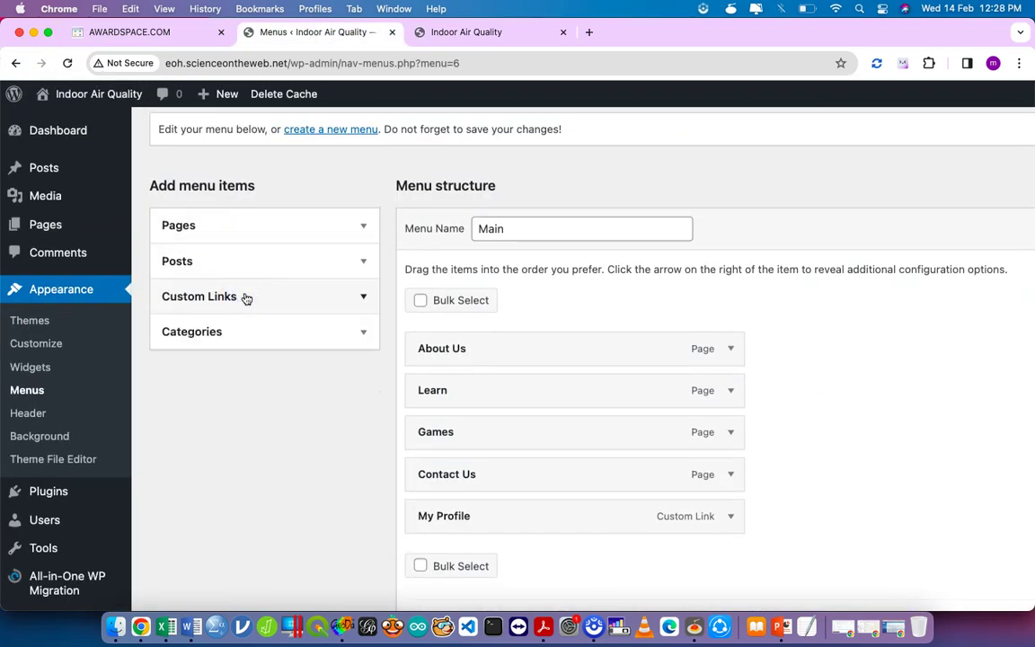
pyautogui.click(278, 346)
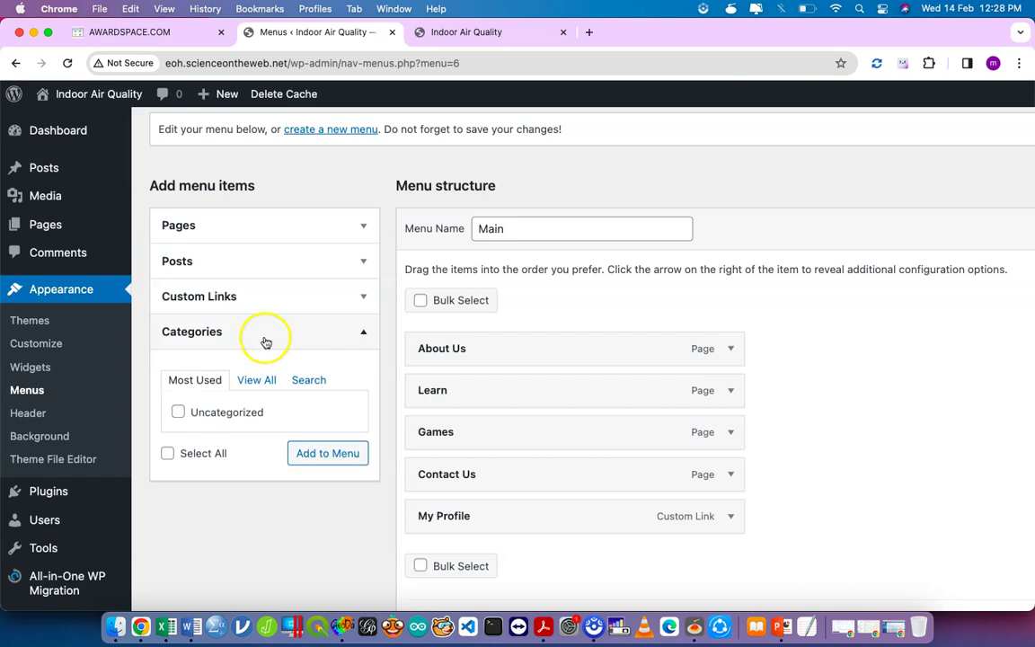
pyautogui.click(266, 343)
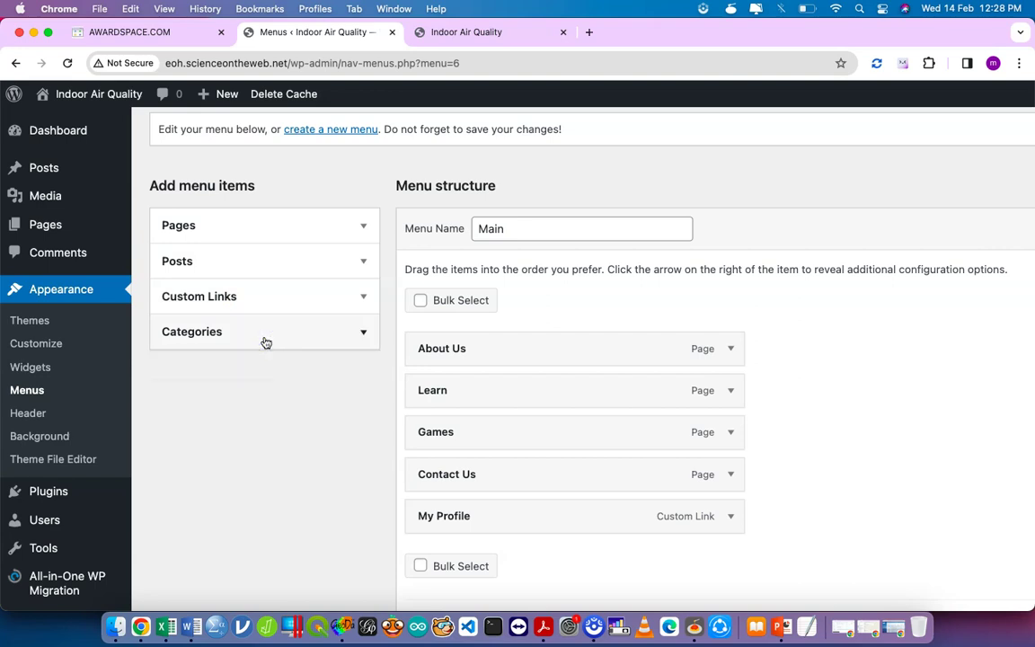
pyautogui.click(238, 268)
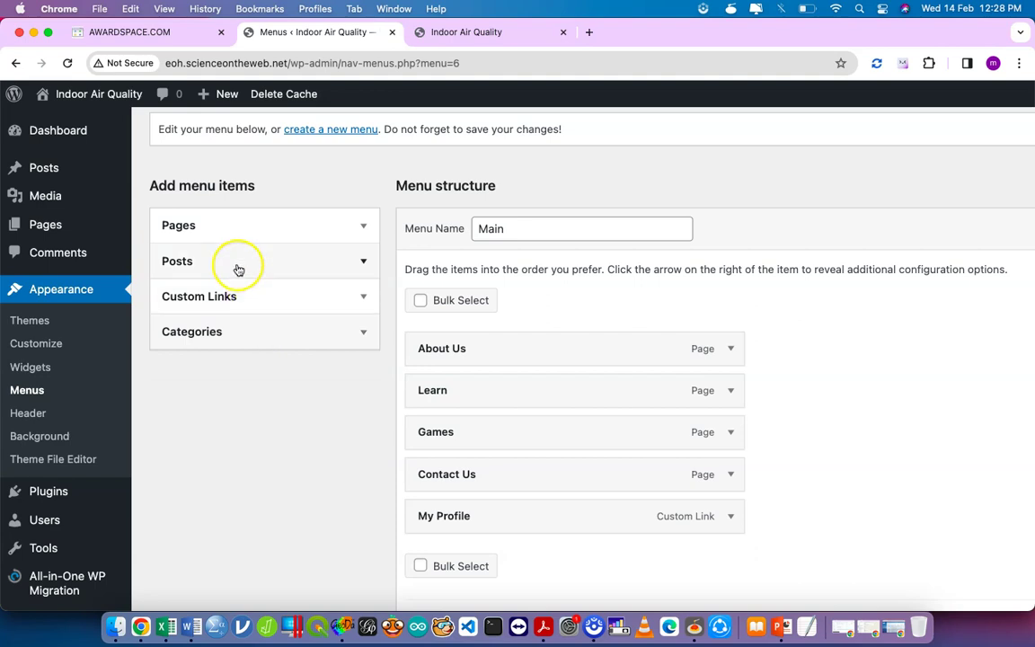
pyautogui.click(238, 269)
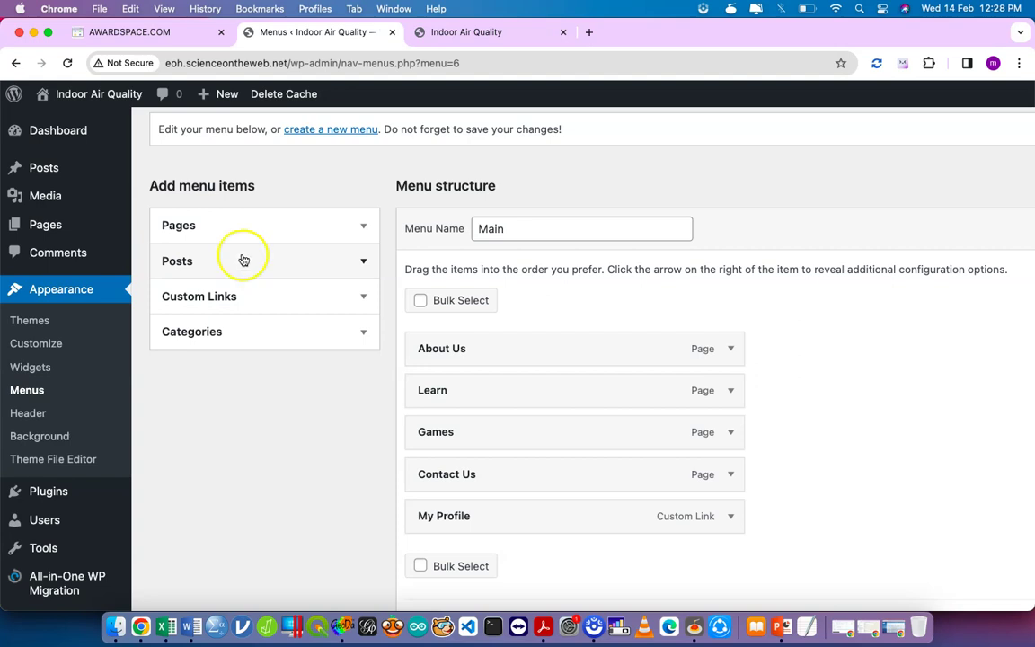
pyautogui.click(259, 226)
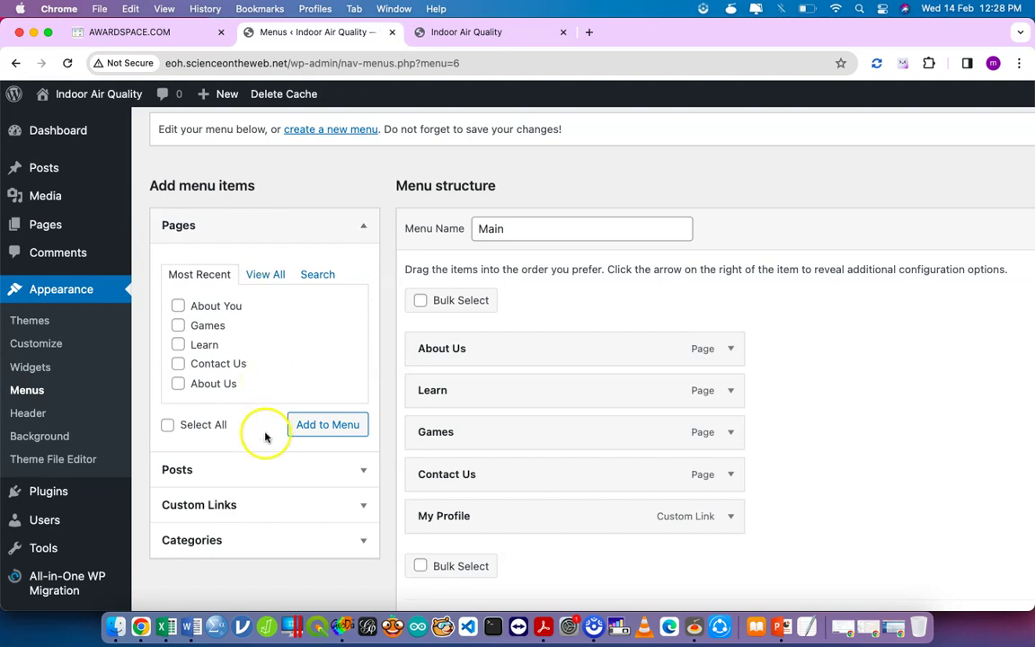
pyautogui.click(252, 503)
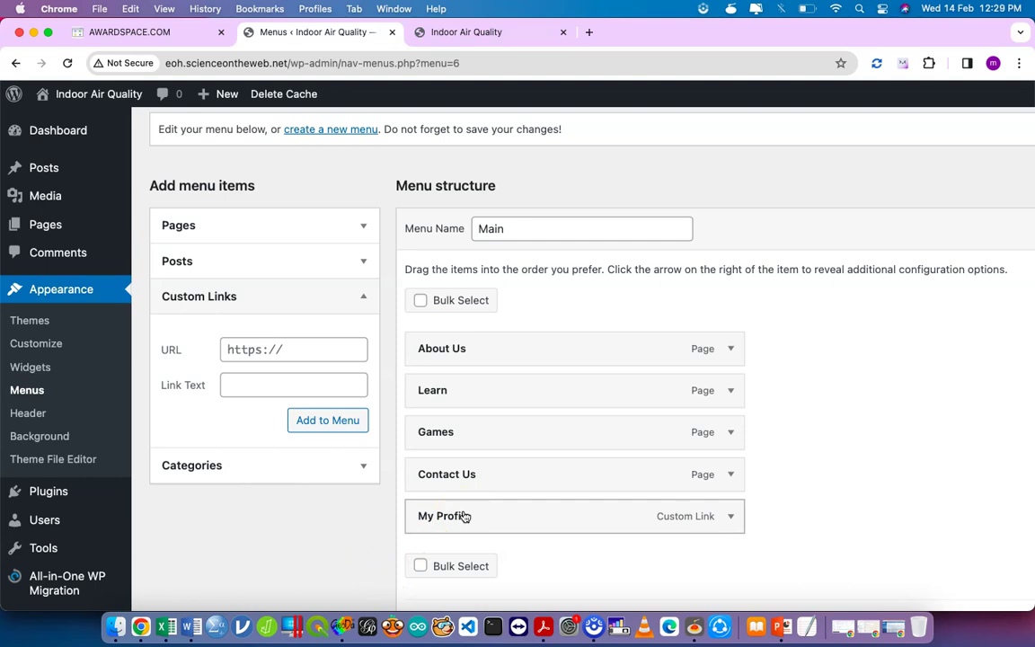
# - Try nesting My Profile under Contact Us, return it to top level, and save the menu
pyautogui.moveTo(464, 516); pyautogui.dragTo(495, 513)
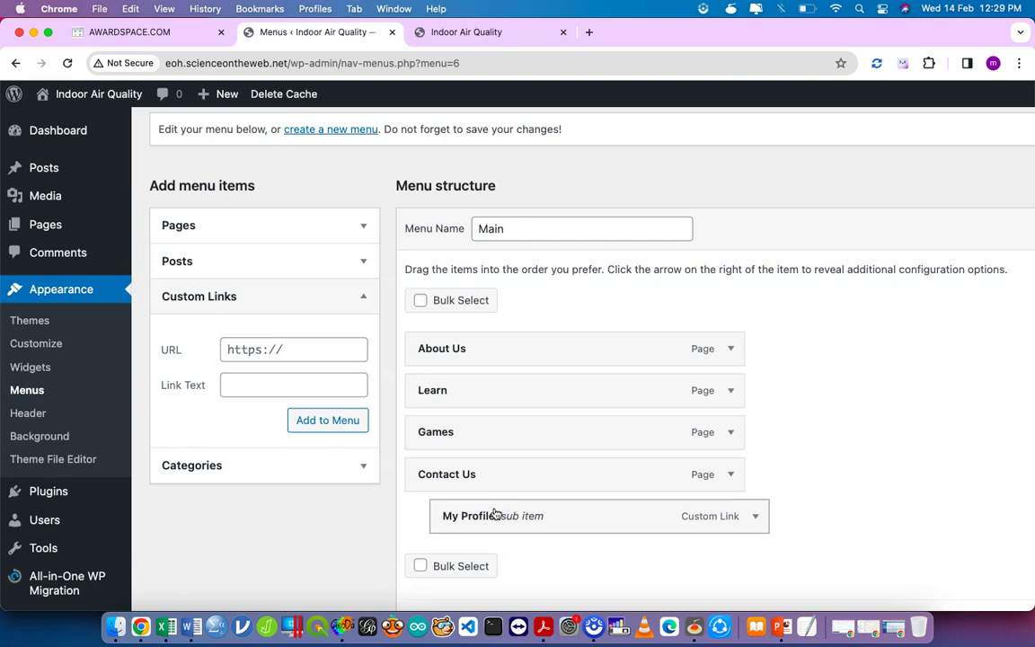
pyautogui.moveTo(495, 514); pyautogui.dragTo(470, 520)
pyautogui.scroll(-3, 469, 519)
pyautogui.click(439, 588)
pyautogui.scroll(-1, 442, 588)
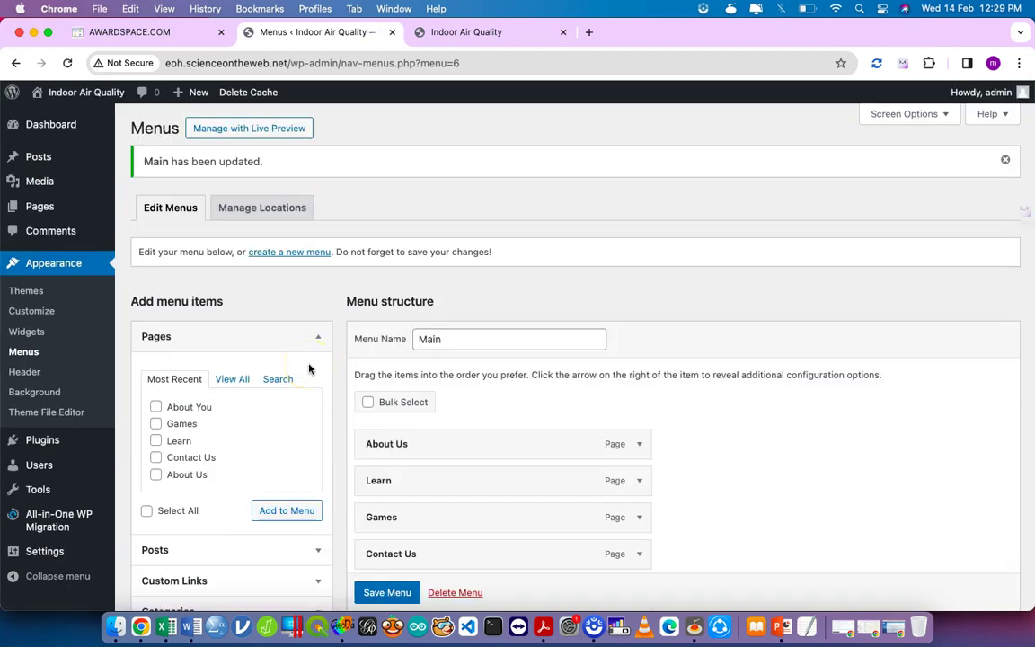
pyautogui.scroll(-3, 309, 368)
pyautogui.moveTo(66, 157)
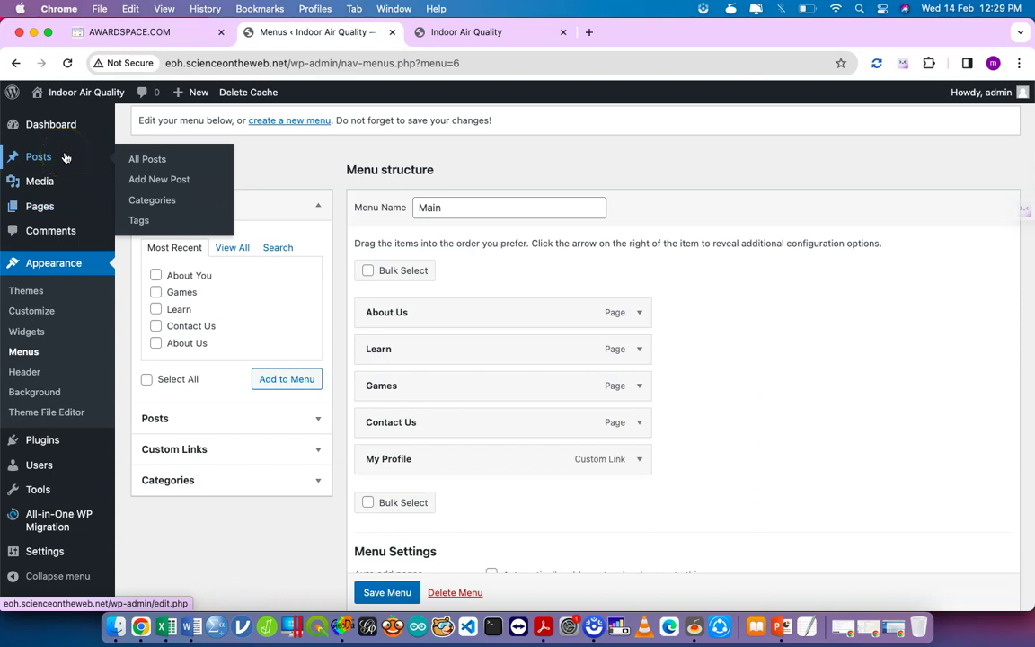
# - Move the Hello world! post to the Trash with the bulk action
pyautogui.click(168, 164)
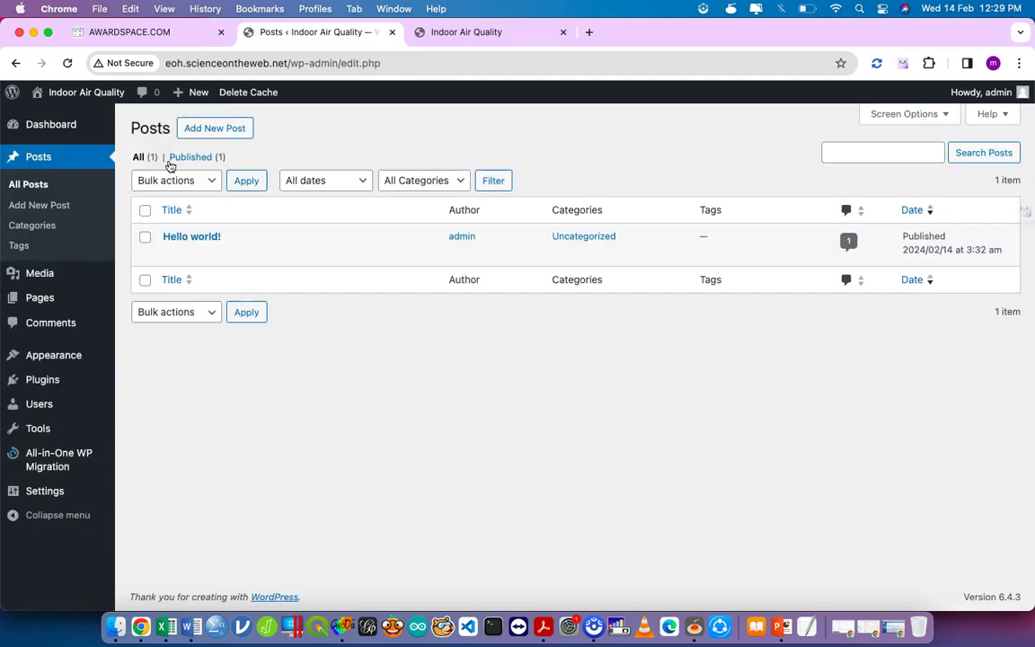
pyautogui.click(145, 210)
pyautogui.click(166, 182)
pyautogui.click(193, 214)
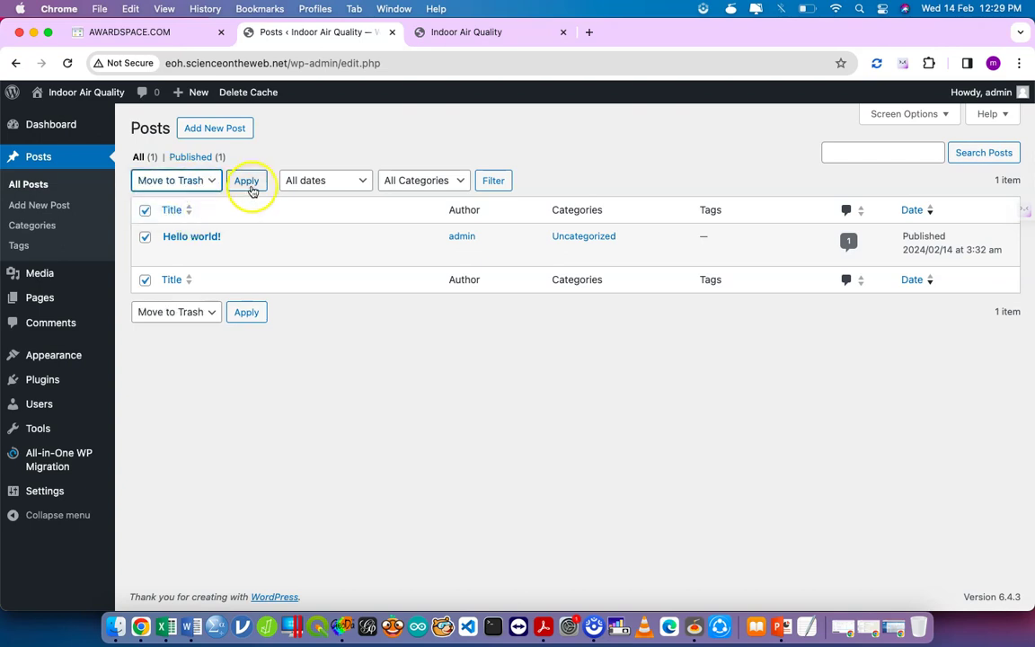
pyautogui.click(248, 184)
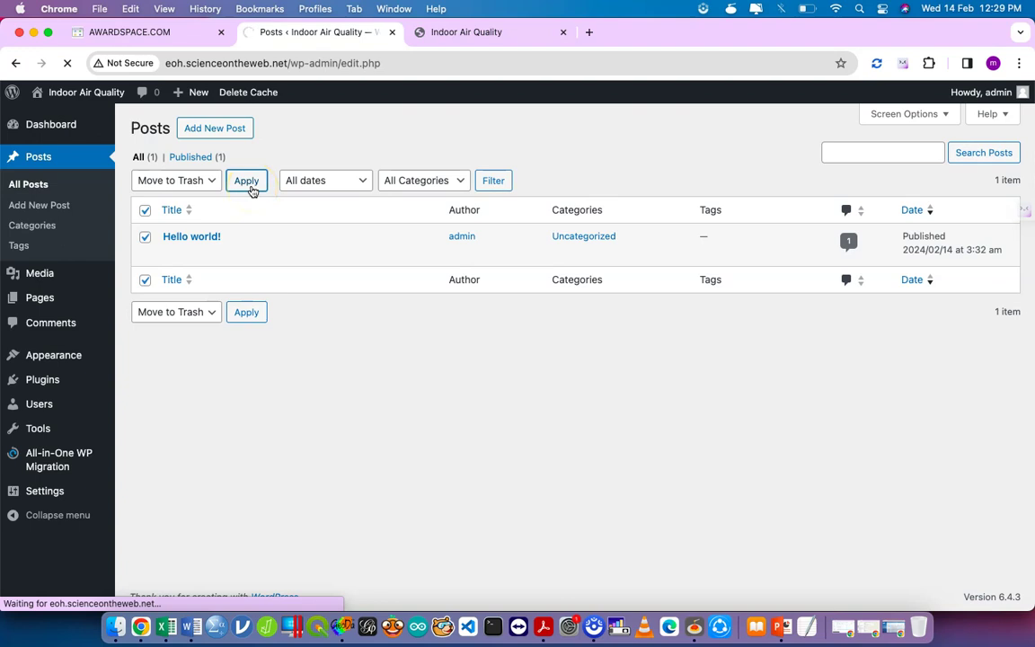
# - Find the Add New Post option and open a blank post editor
pyautogui.click(228, 135)
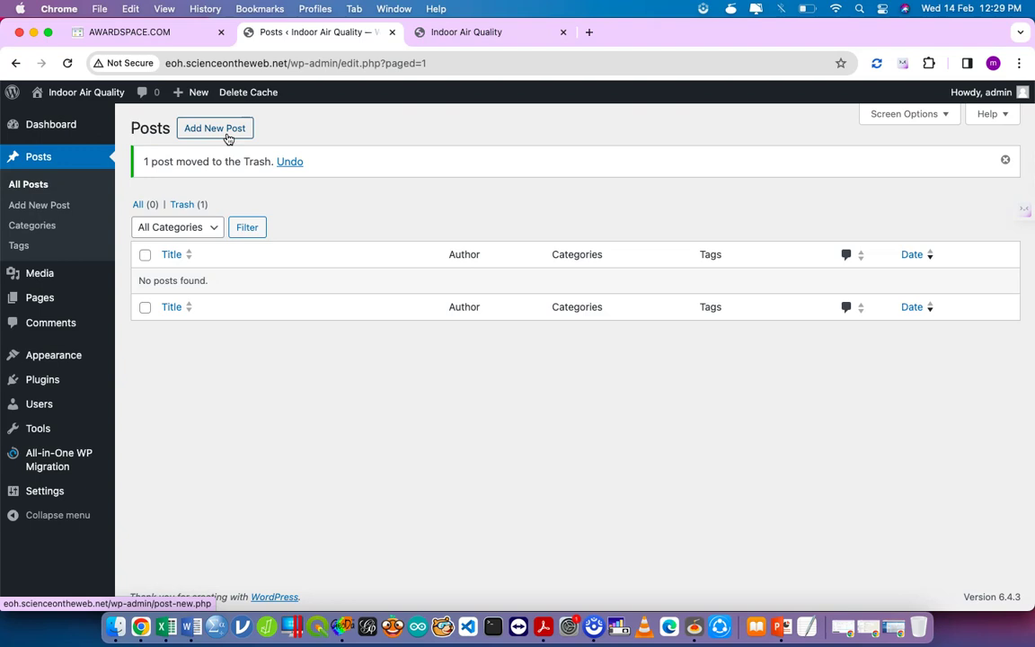
pyautogui.click(229, 136)
pyautogui.press('super+f')
pyautogui.write('add')
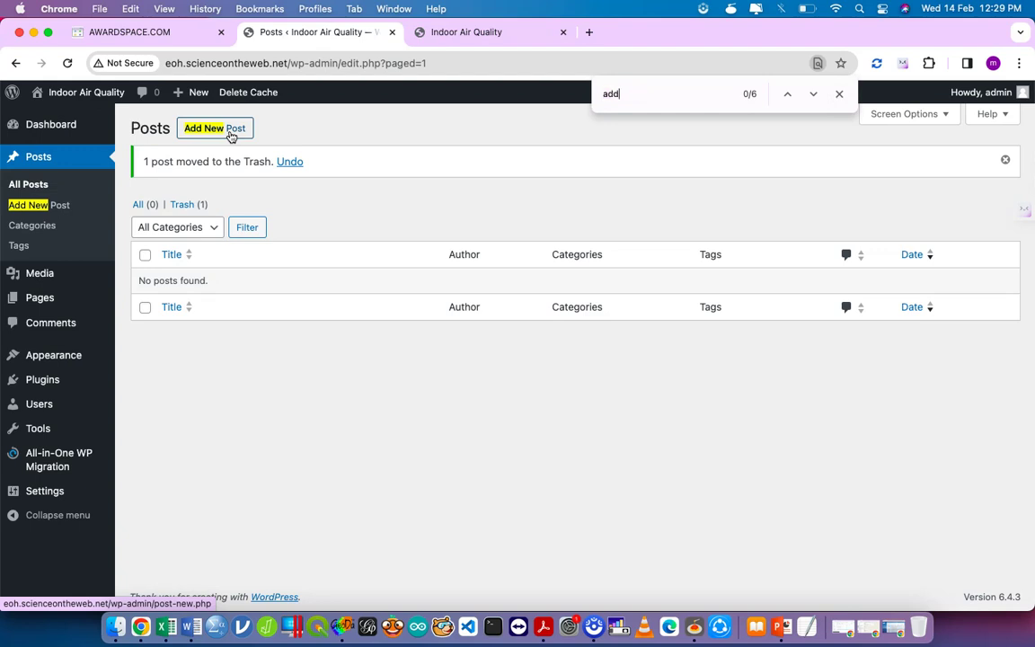
pyautogui.write(' new')
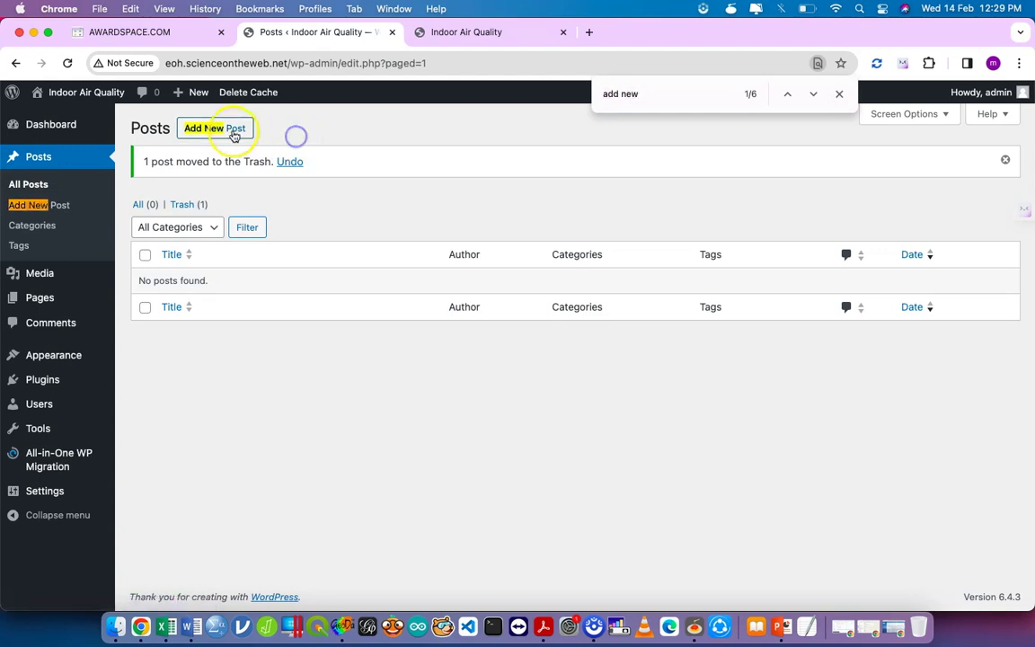
pyautogui.click(231, 131)
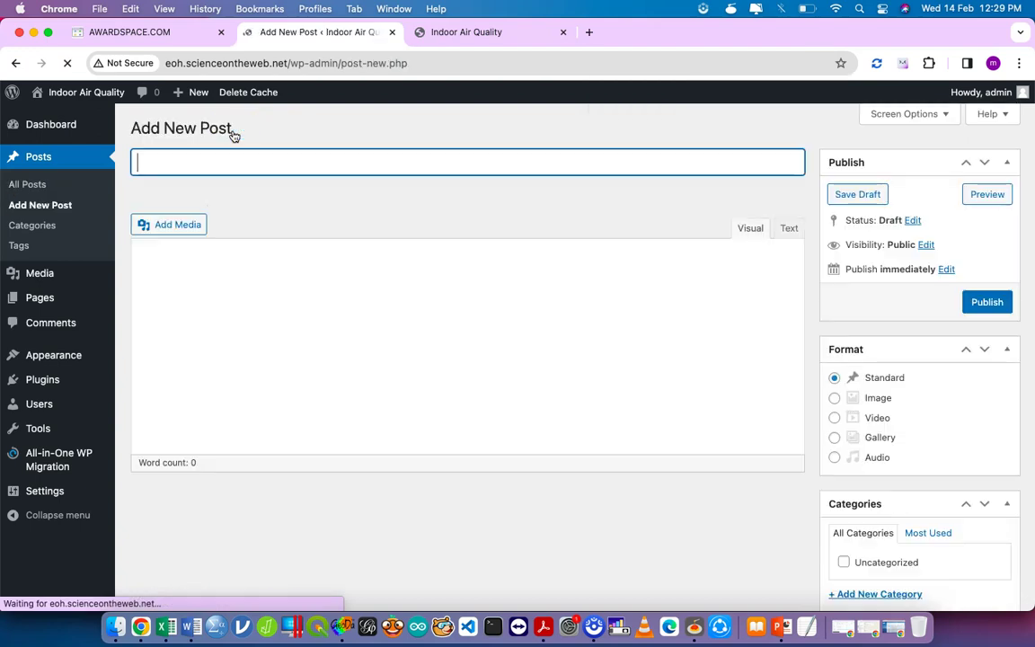
# - Title the new post 'Welcome to My IAQ Website' so it saves as a draft
pyautogui.click(233, 161)
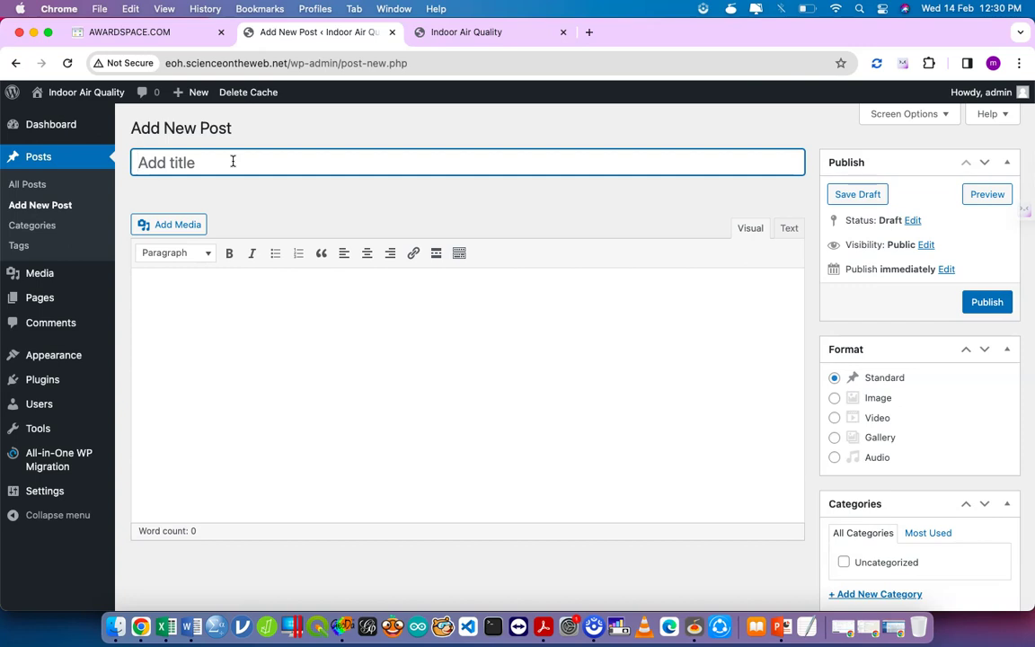
pyautogui.write('Welcome to MY')
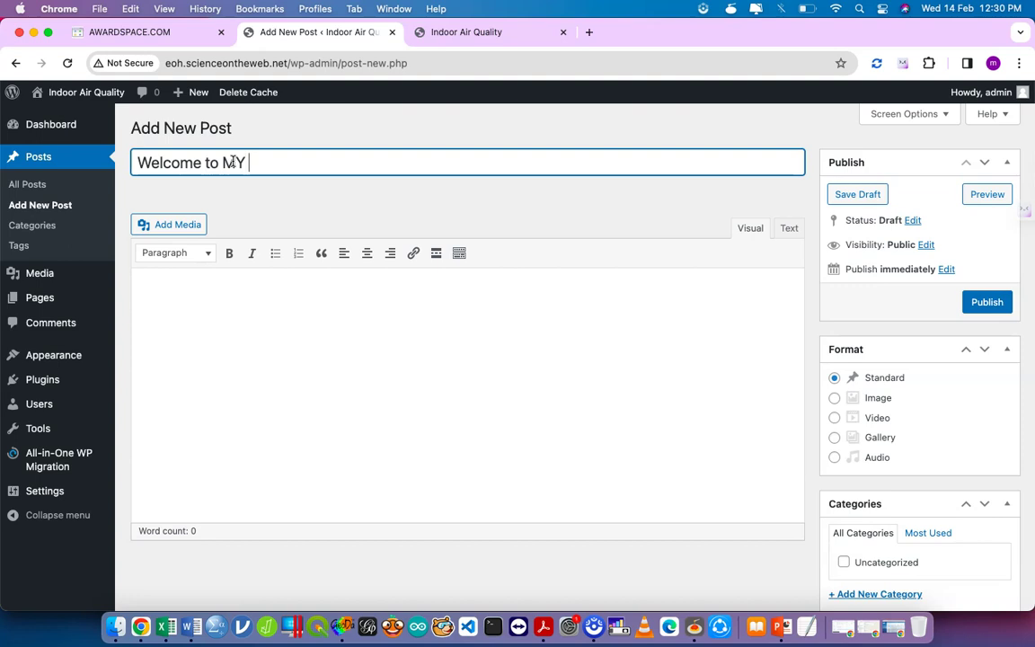
pyautogui.press('BackSpace')
pyautogui.press('BackSpace')
pyautogui.write('y IAQ Website')
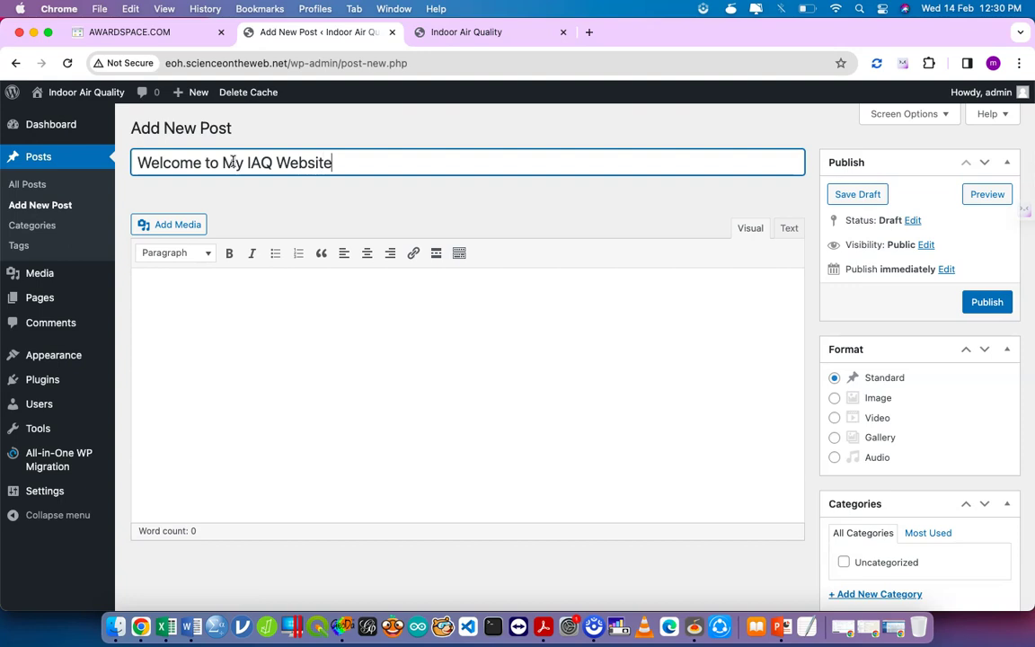
pyautogui.press('Tab')
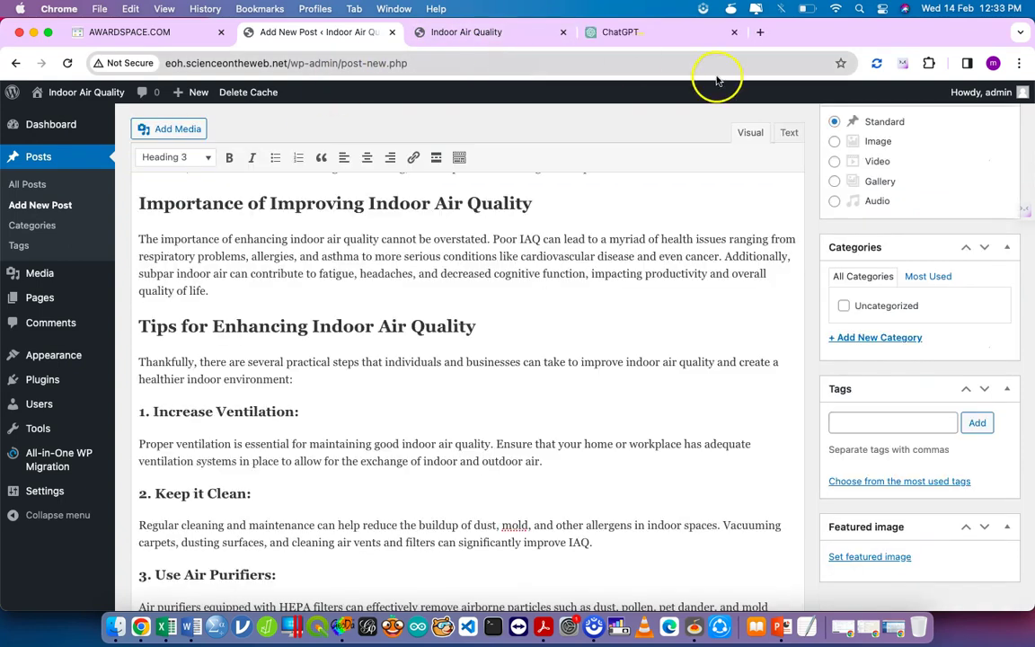
# - Create a new IAQ category and assign it to the post
pyautogui.scroll(4, 545, 200)
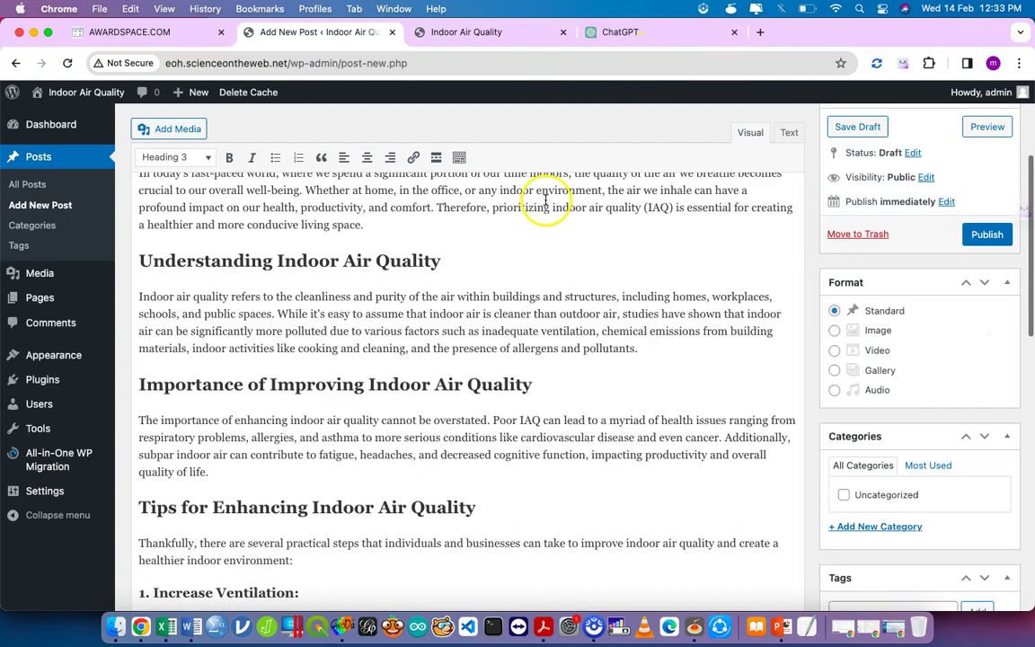
pyautogui.scroll(4, 546, 199)
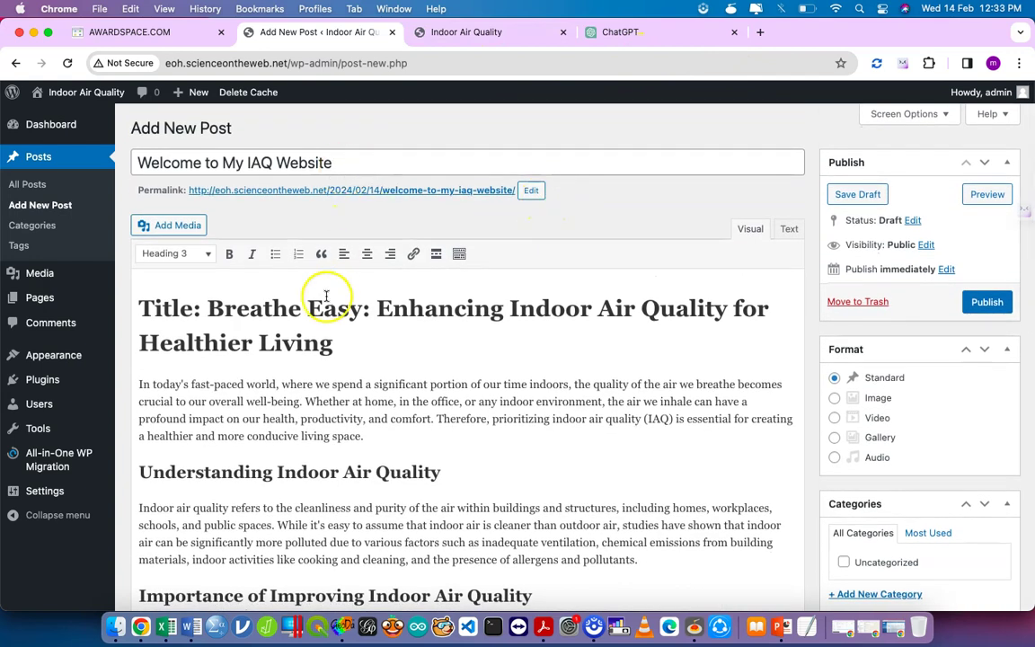
pyautogui.click(346, 335)
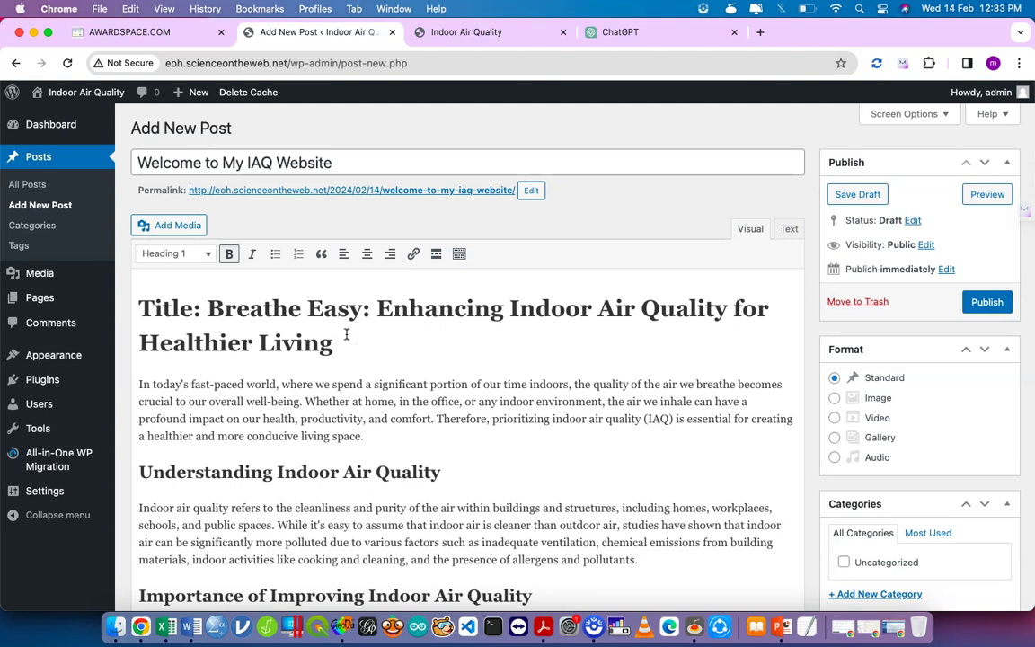
pyautogui.scroll(-5, 933, 456)
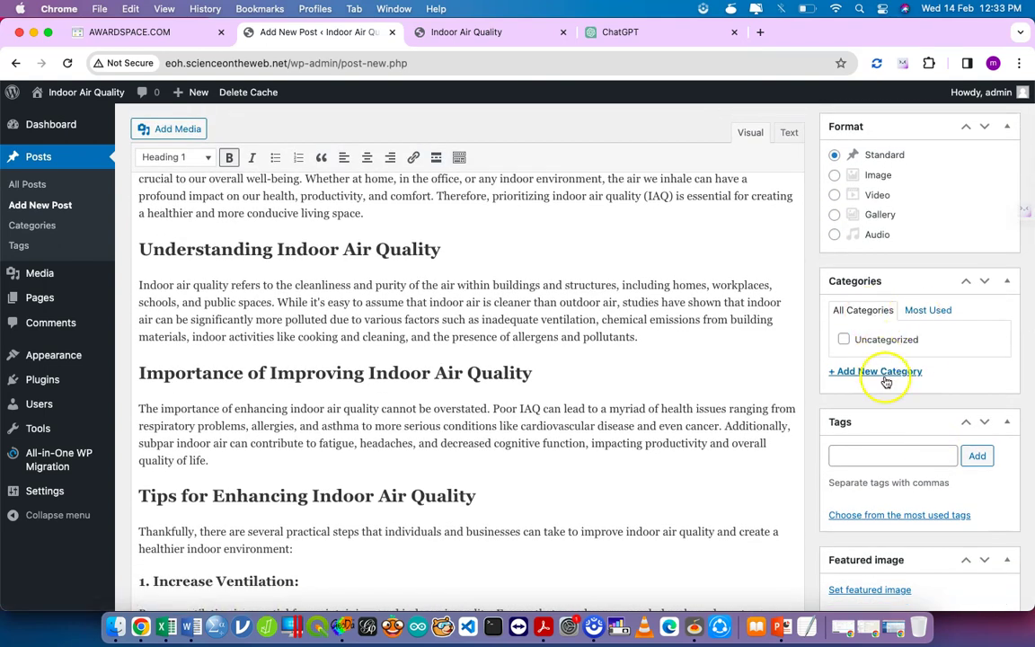
pyautogui.click(882, 375)
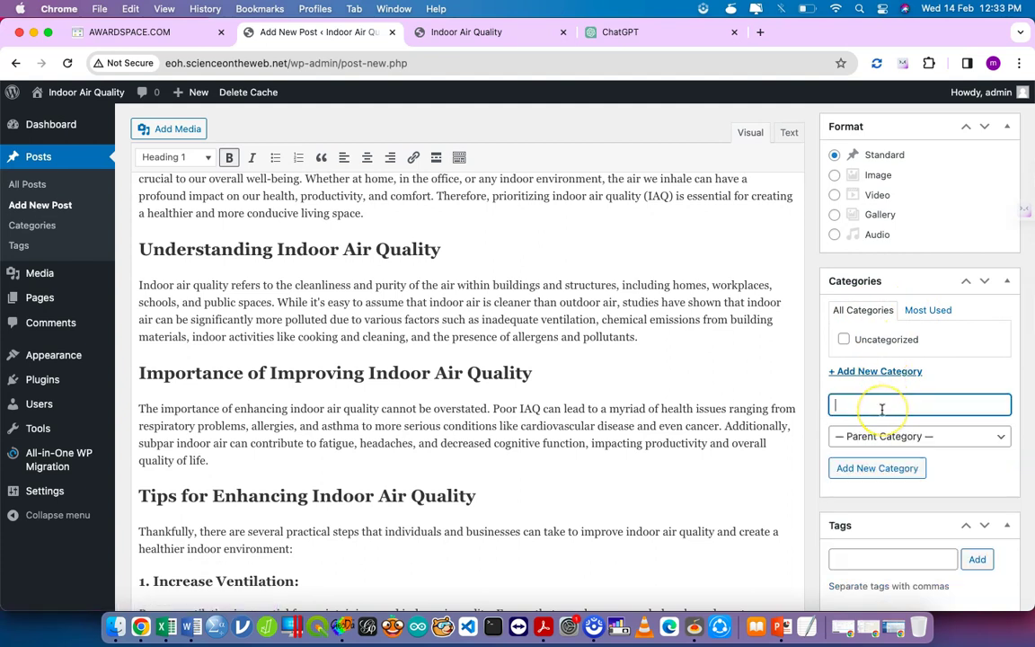
pyautogui.write('IAQ')
pyautogui.click(904, 470)
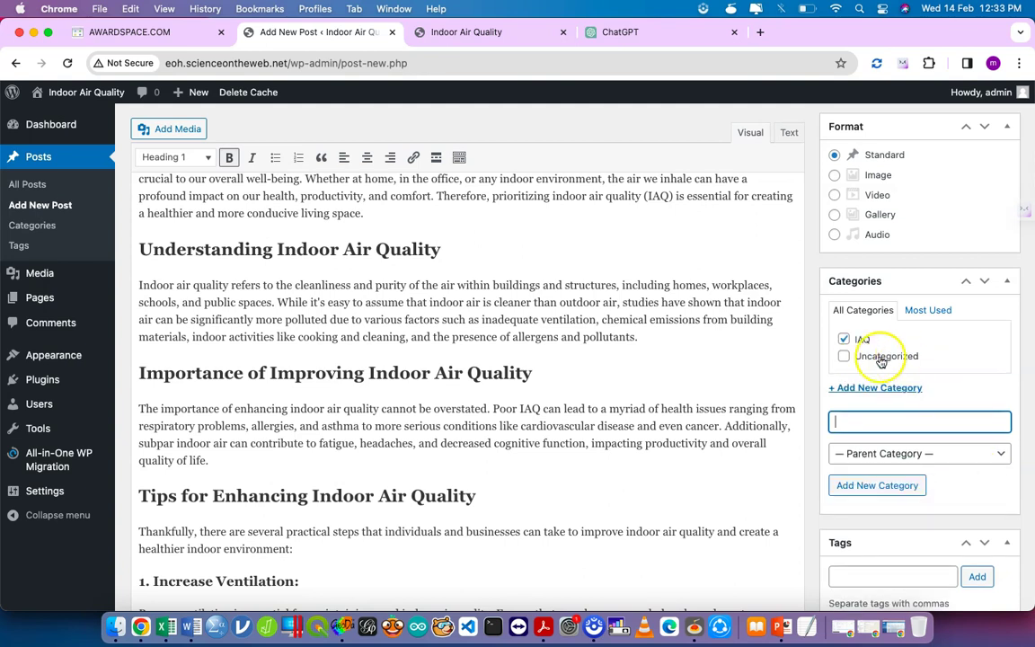
# - Add the tag 'indoor air quality' to the post
pyautogui.scroll(-5, 871, 359)
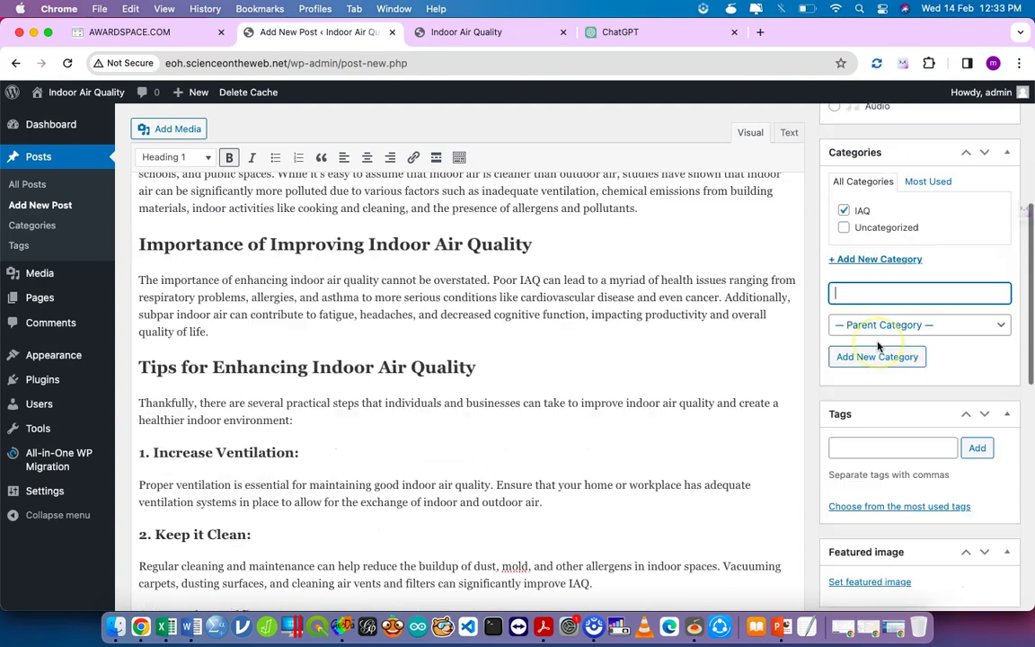
pyautogui.click(889, 424)
pyautogui.write('wel')
pyautogui.press('super+a')
pyautogui.write('new')
pyautogui.press('BackSpace')
pyautogui.press('BackSpace')
pyautogui.press('BackSpace')
pyautogui.press('BackSpace')
pyautogui.write('indoor air qual')
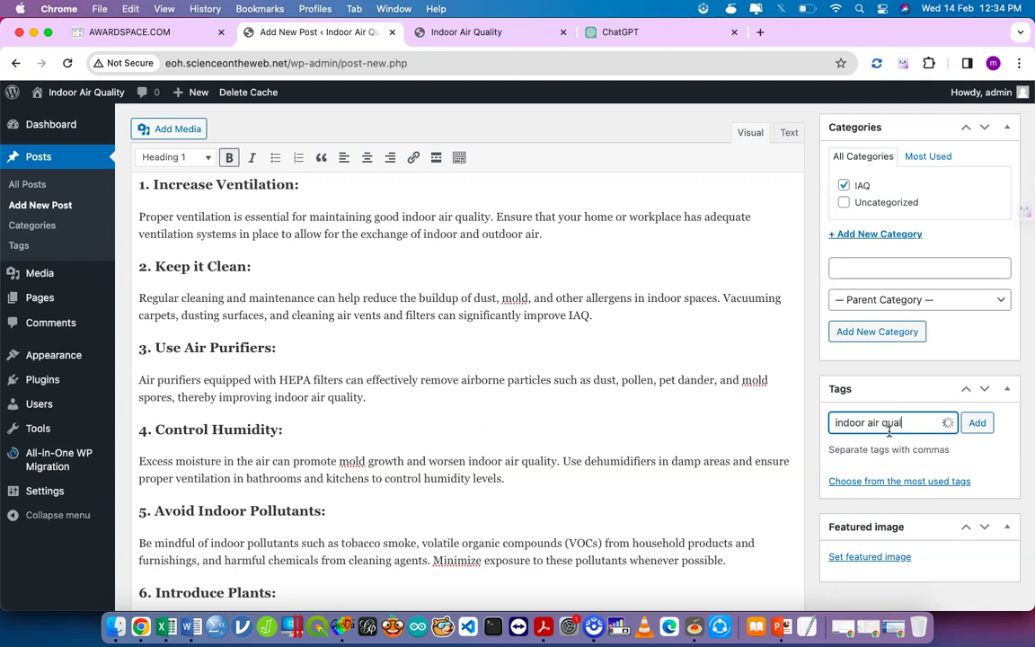
pyautogui.write('ity')
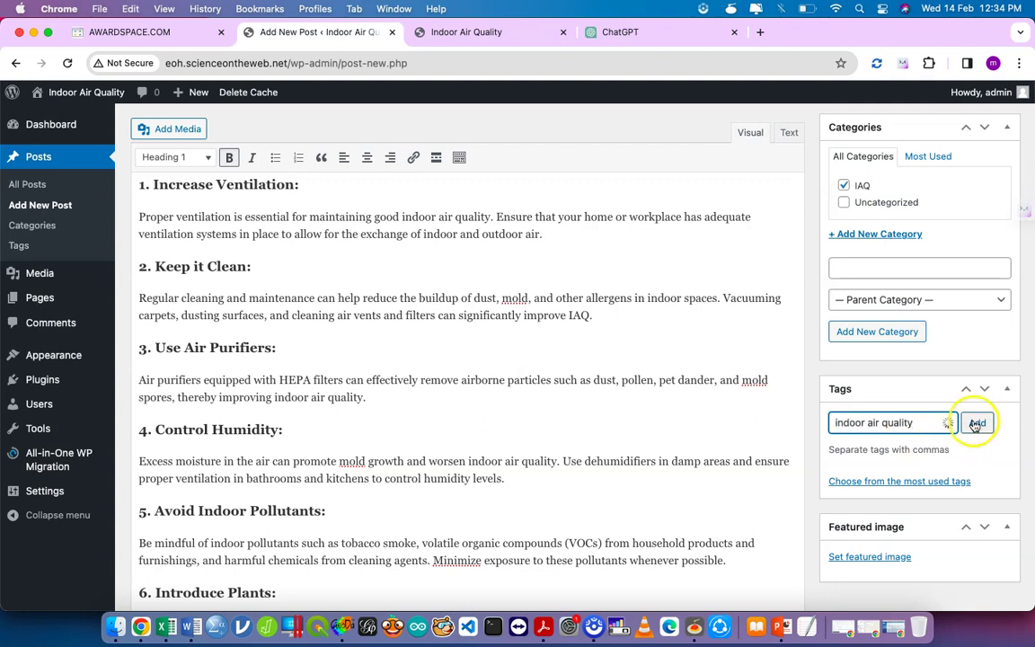
pyautogui.click(976, 422)
pyautogui.scroll(-3, 967, 460)
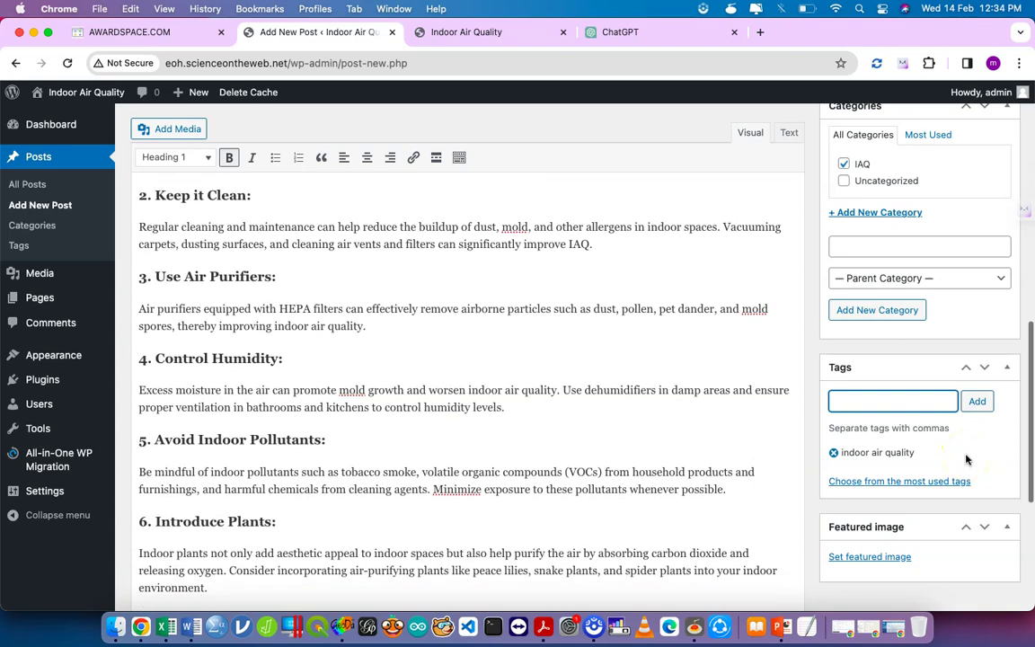
pyautogui.click(887, 557)
# - Upload the Desktop portrait photo with descriptive alt text and set it as featured image
pyautogui.click(504, 357)
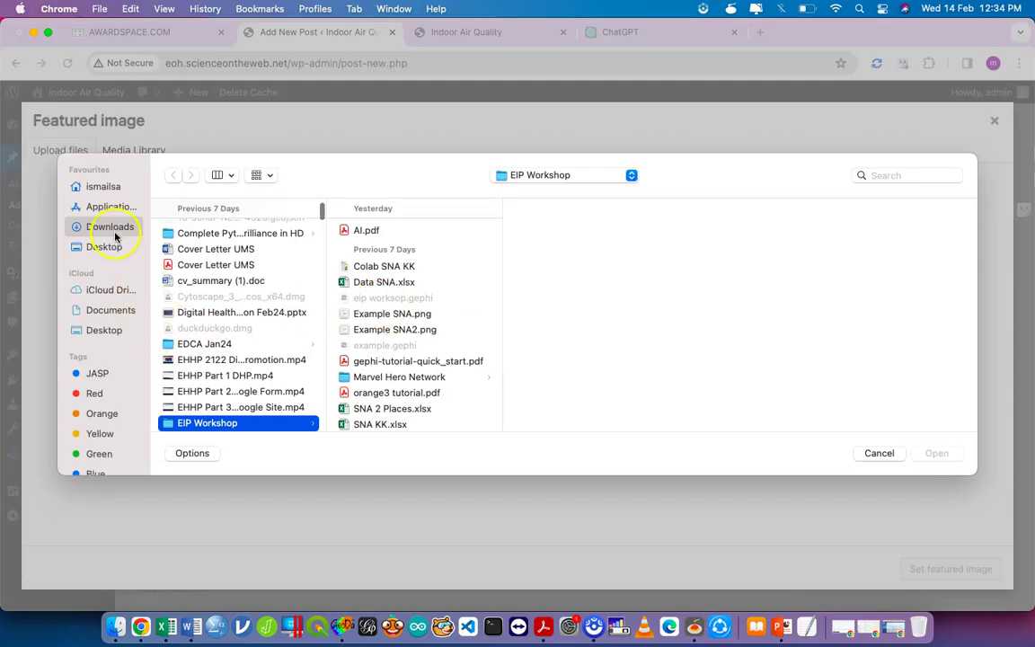
pyautogui.click(109, 229)
pyautogui.click(103, 248)
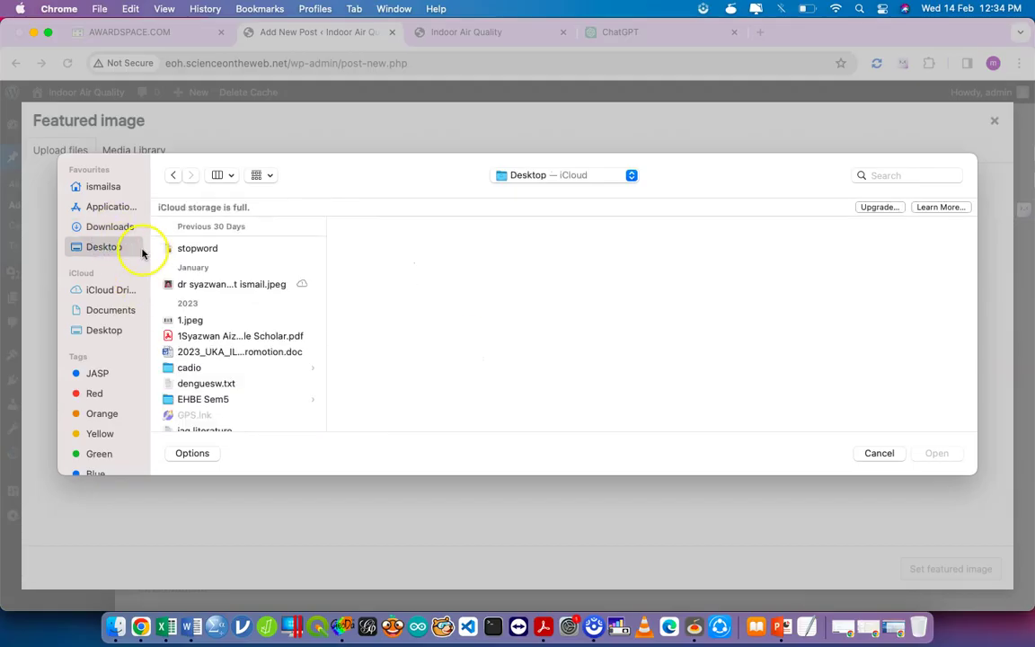
pyautogui.click(205, 286)
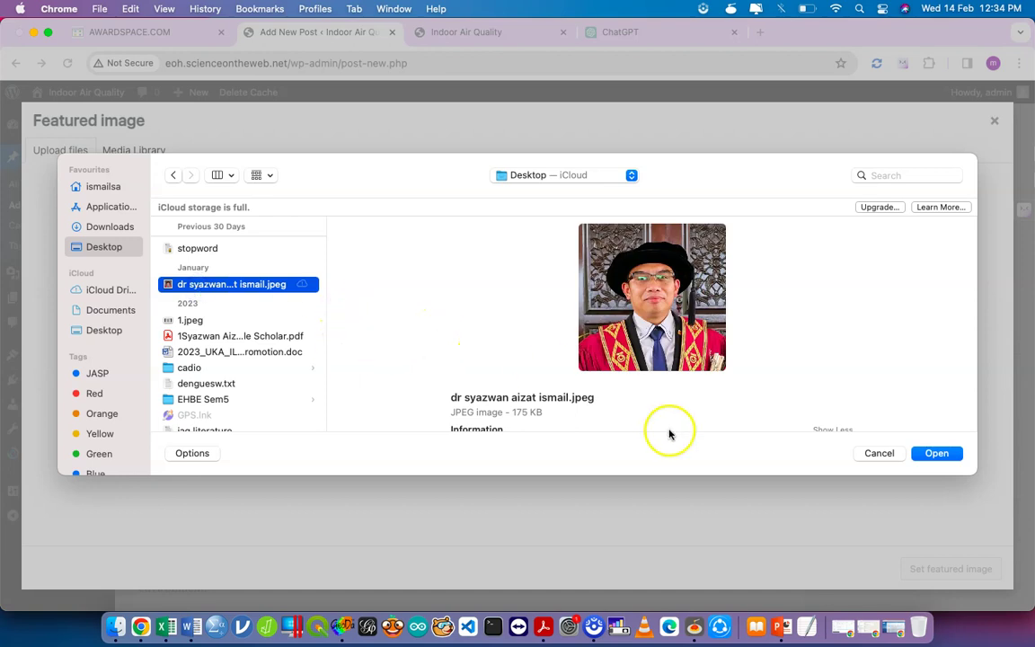
pyautogui.click(937, 452)
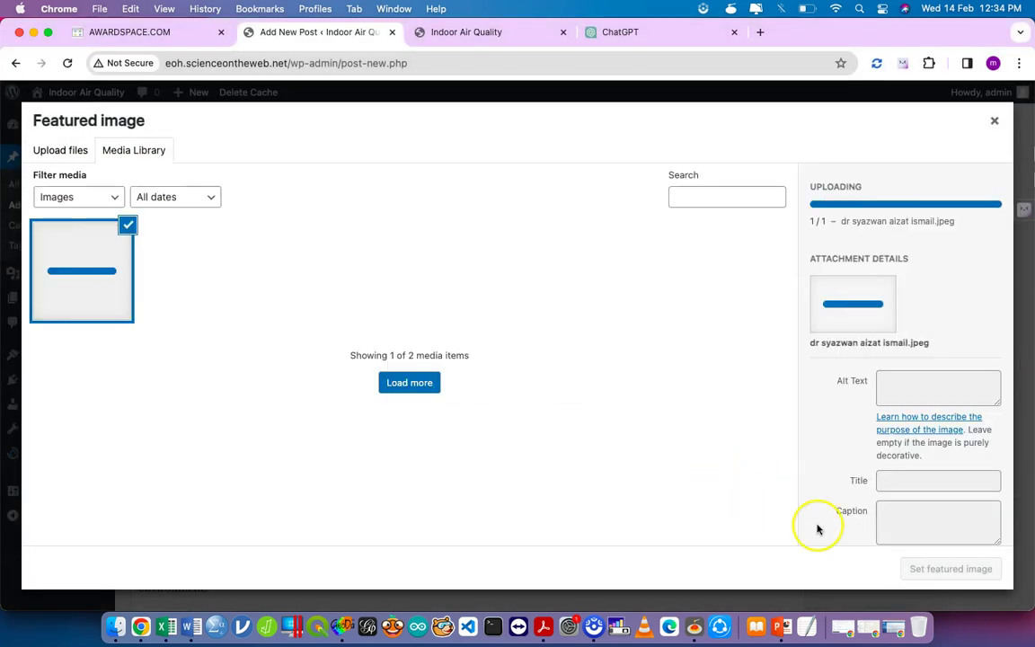
pyautogui.click(905, 407)
pyautogui.write('indoor air quality expert yang poyo')
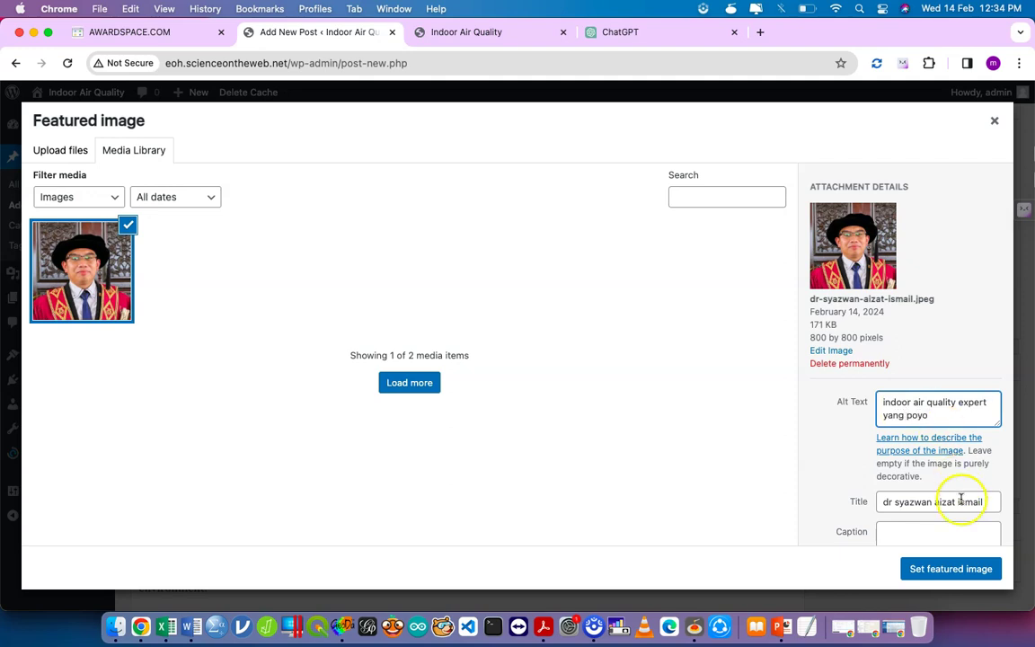
pyautogui.click(948, 568)
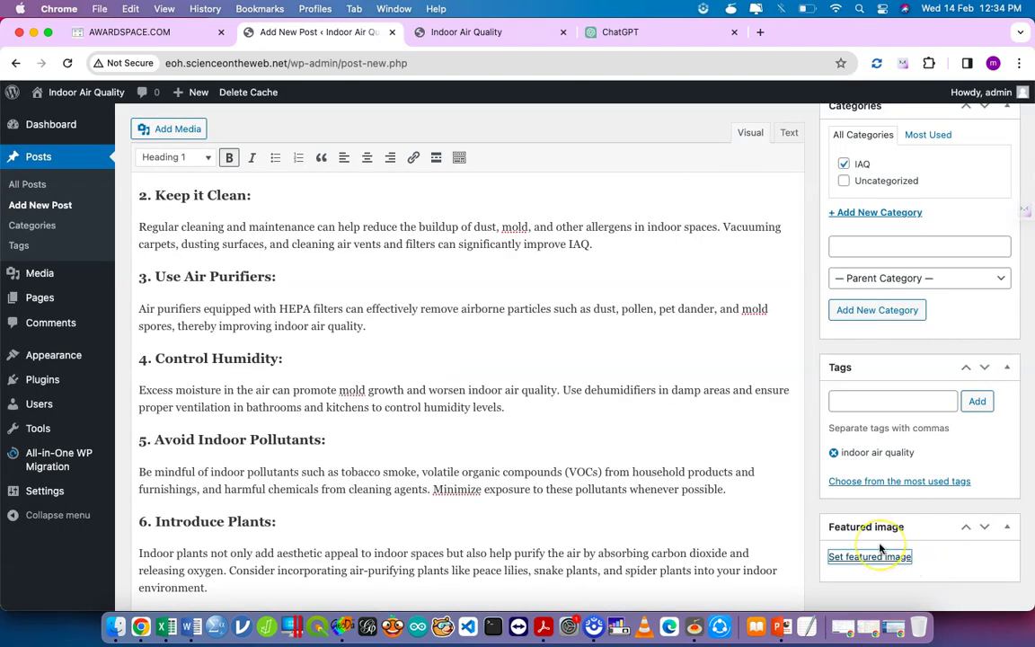
pyautogui.scroll(-5, 880, 548)
# - Publish the post and reload the live Indoor Air Quality site to view it
pyautogui.scroll(3, 913, 454)
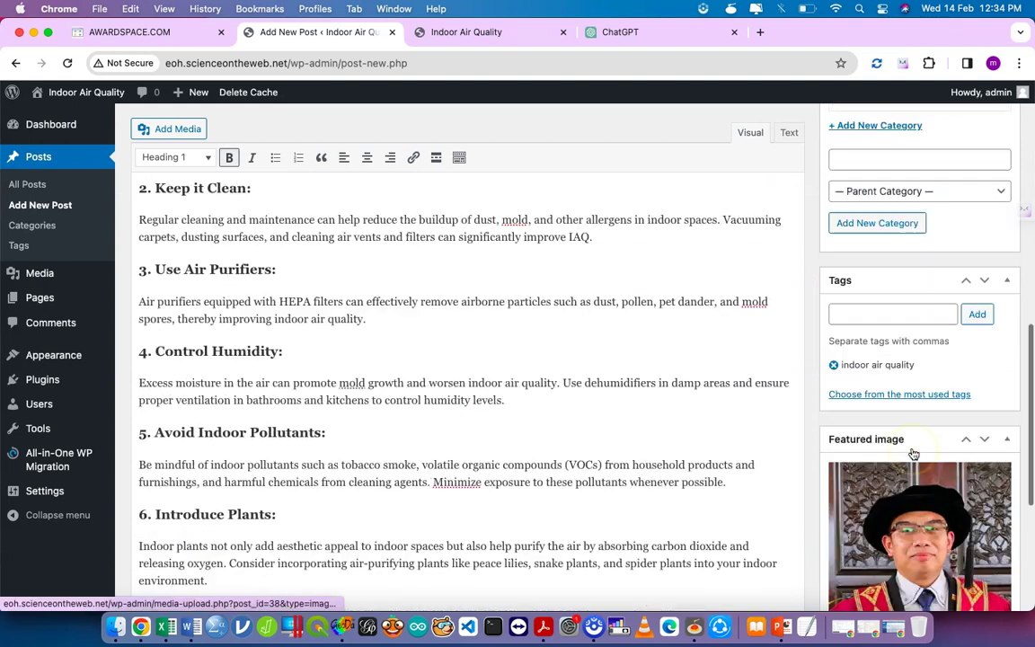
pyautogui.scroll(10, 913, 453)
pyautogui.click(989, 304)
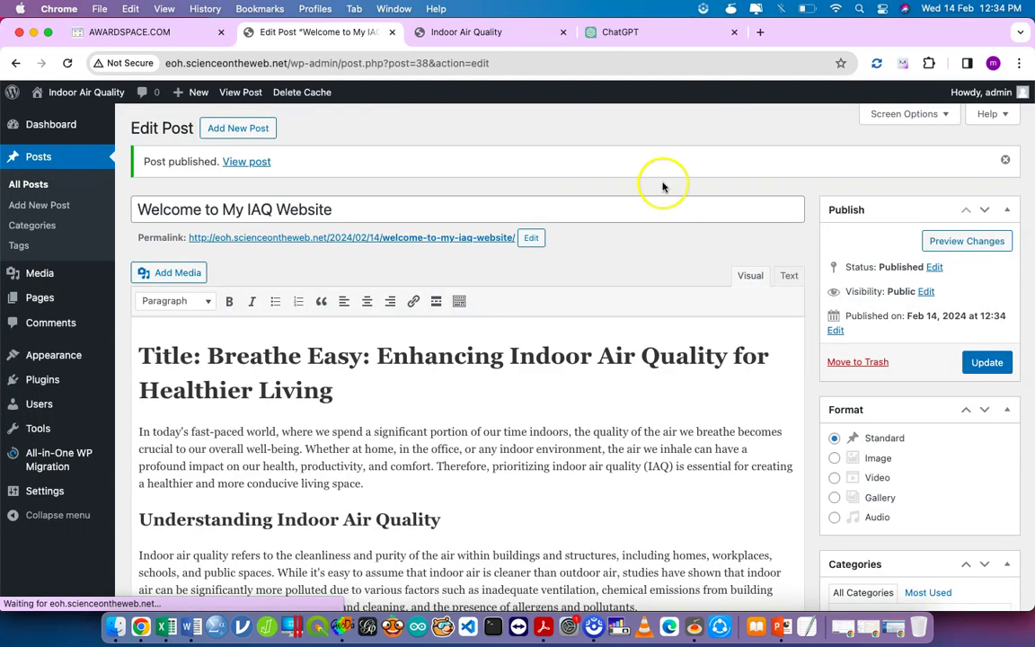
pyautogui.click(534, 33)
pyautogui.click(67, 64)
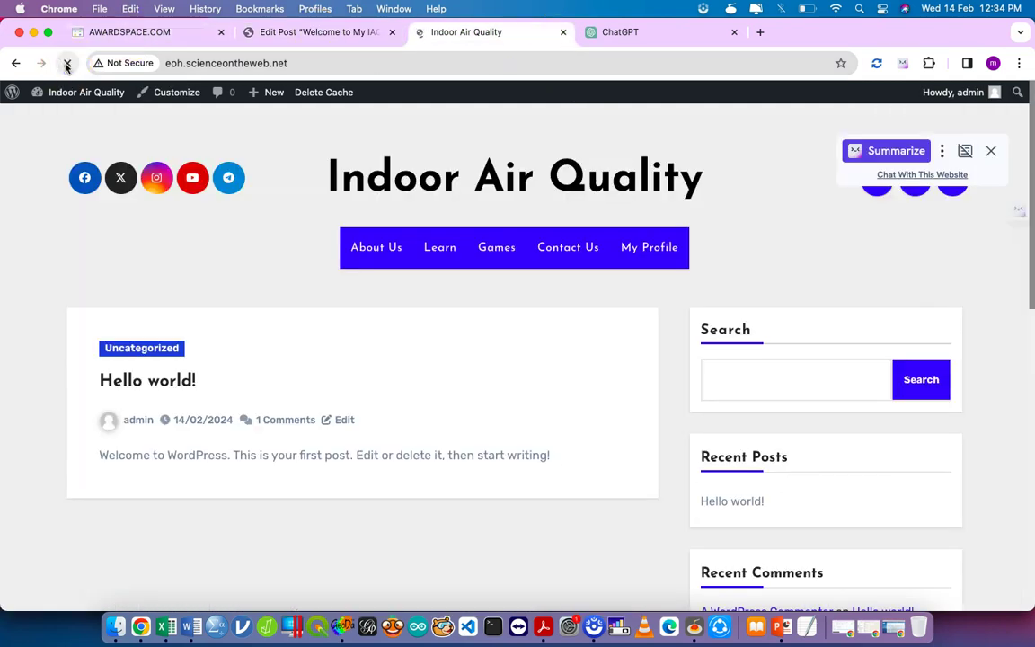